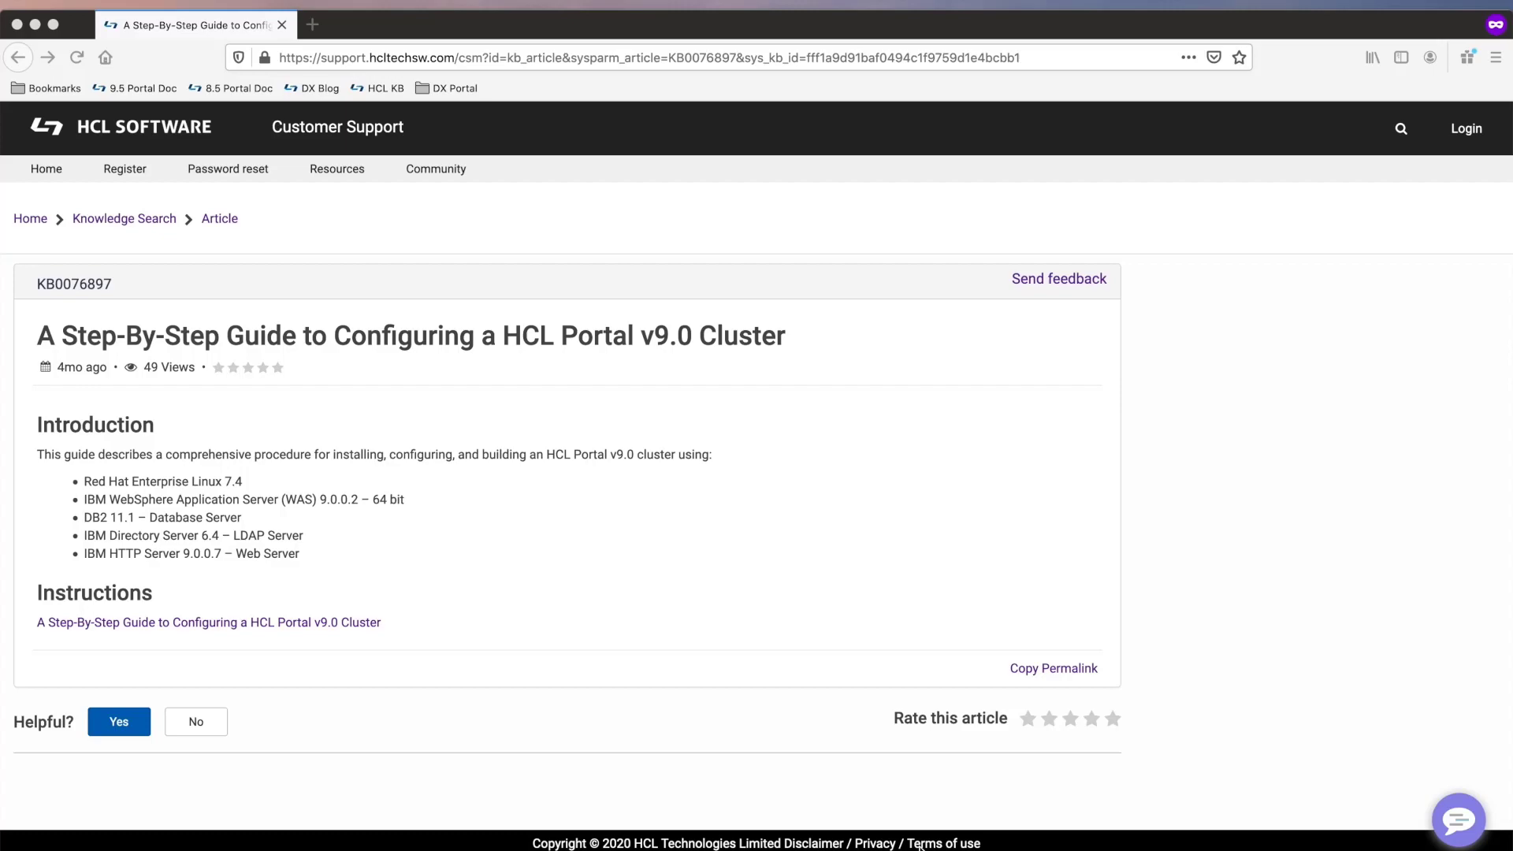
Step: Scroll the cluster guide PDF from page 39 to the Database Transfer System Information screenshot on page 42
{"action": "key", "text": "ctrl+Up"}
{"action": "left_click", "coordinate": [931, 761]}
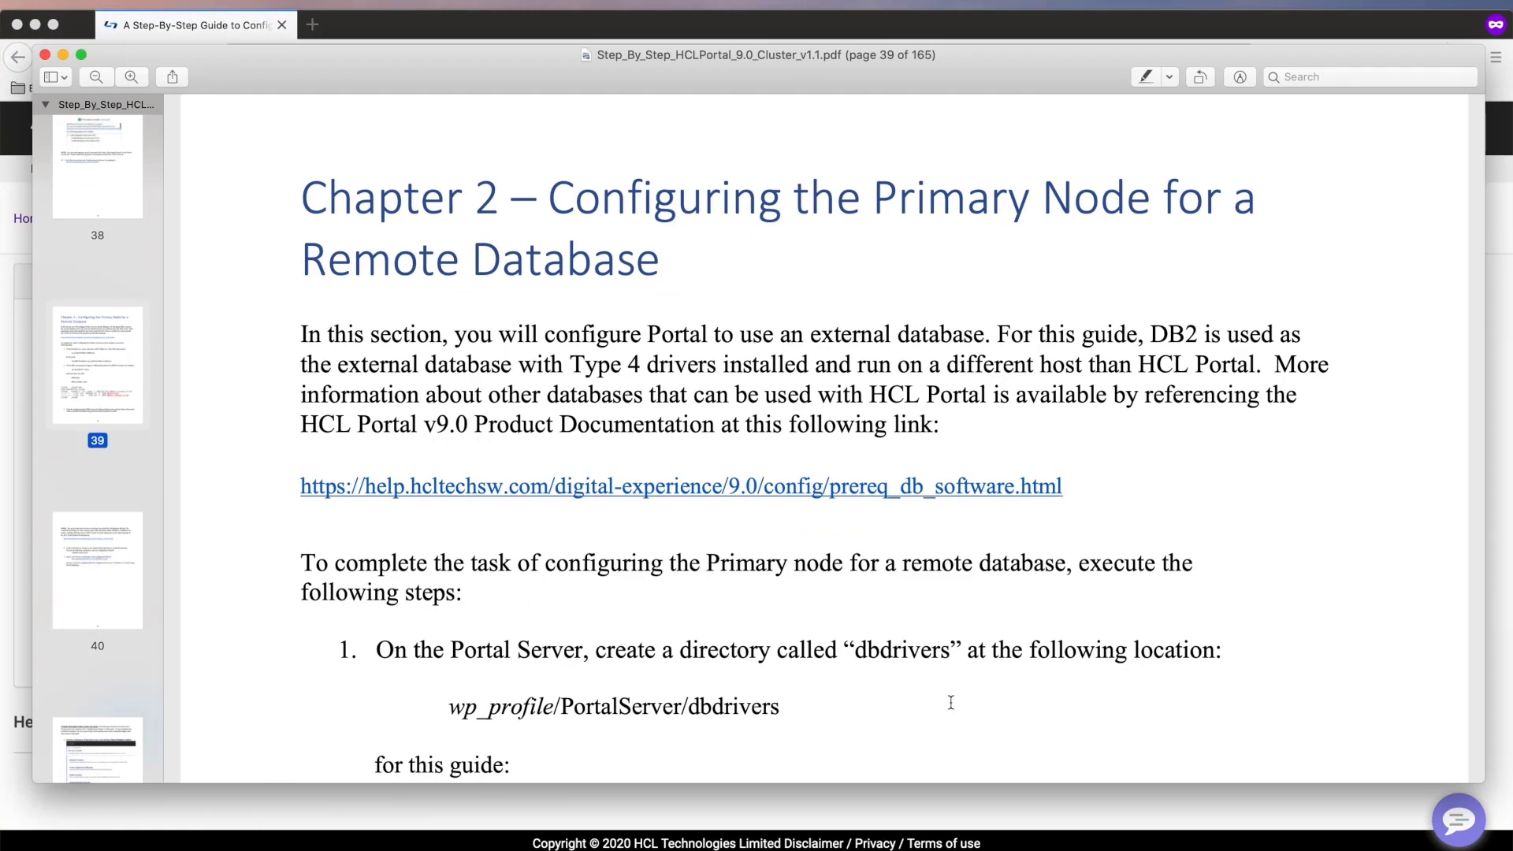
{"action": "scroll", "coordinate": [951, 702], "scroll_direction": "down", "scroll_amount": 10}
{"action": "scroll", "coordinate": [951, 703], "scroll_direction": "down", "scroll_amount": 20}
{"action": "scroll", "coordinate": [951, 702], "scroll_direction": "down", "scroll_amount": 20}
{"action": "scroll", "coordinate": [951, 702], "scroll_direction": "down", "scroll_amount": 20}
{"action": "scroll", "coordinate": [951, 702], "scroll_direction": "down", "scroll_amount": 7}
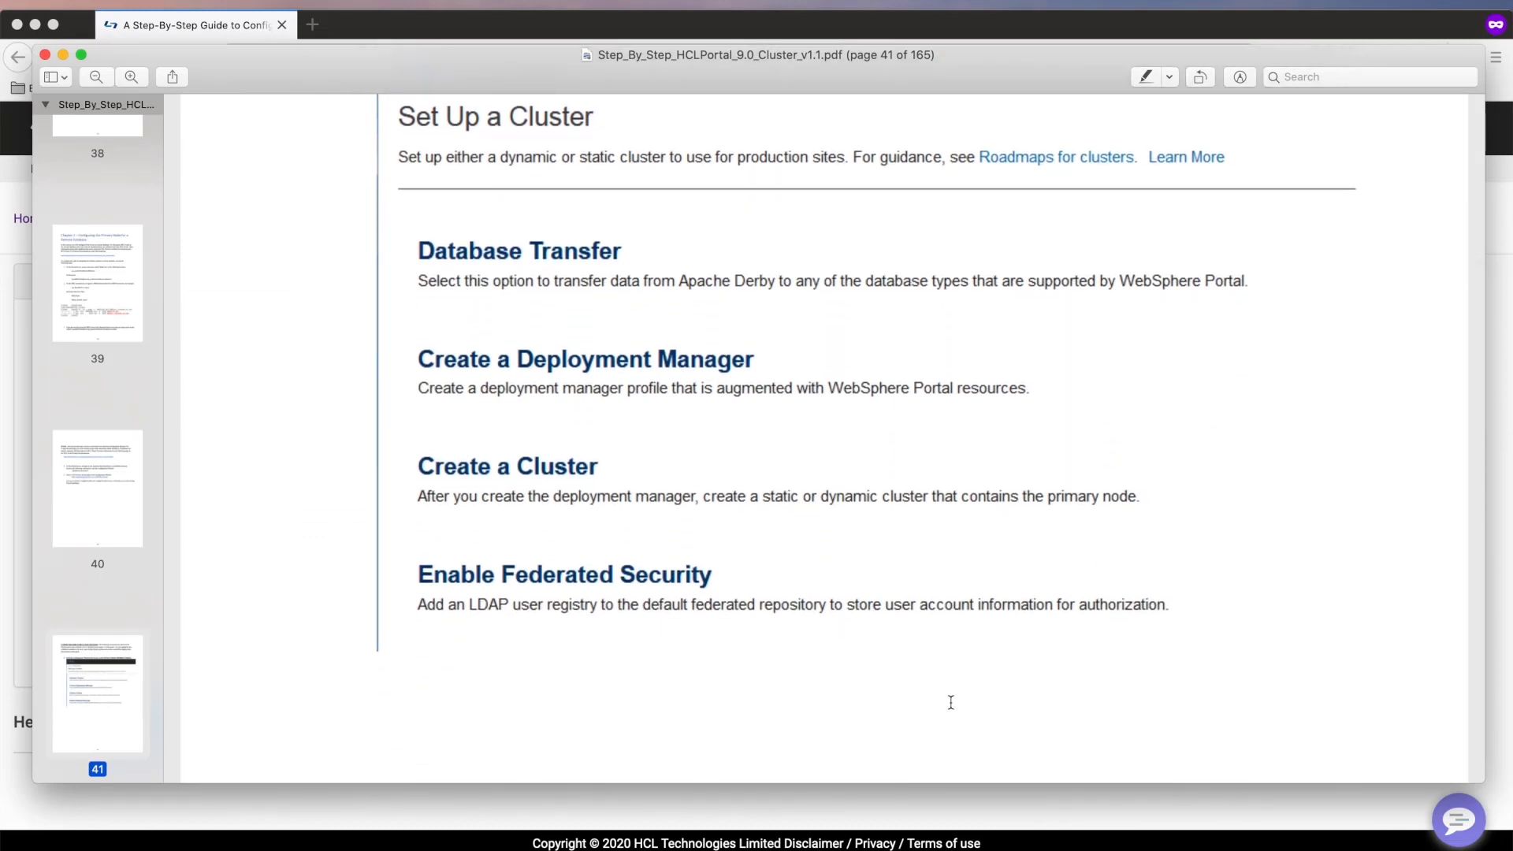
{"action": "scroll", "coordinate": [951, 702], "scroll_direction": "down", "scroll_amount": 20}
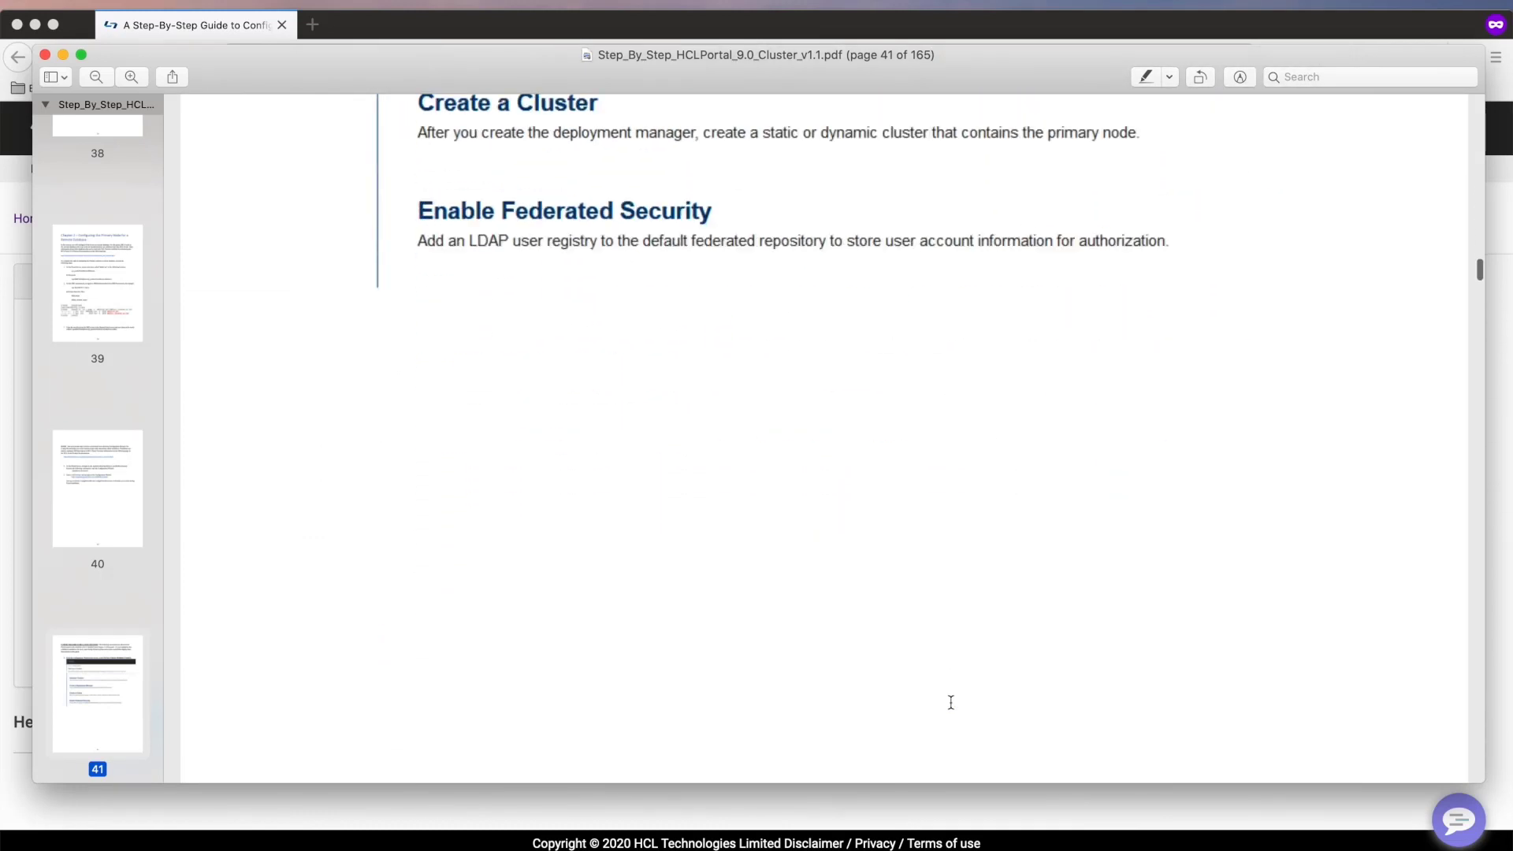
{"action": "scroll", "coordinate": [952, 702], "scroll_direction": "down", "scroll_amount": 8}
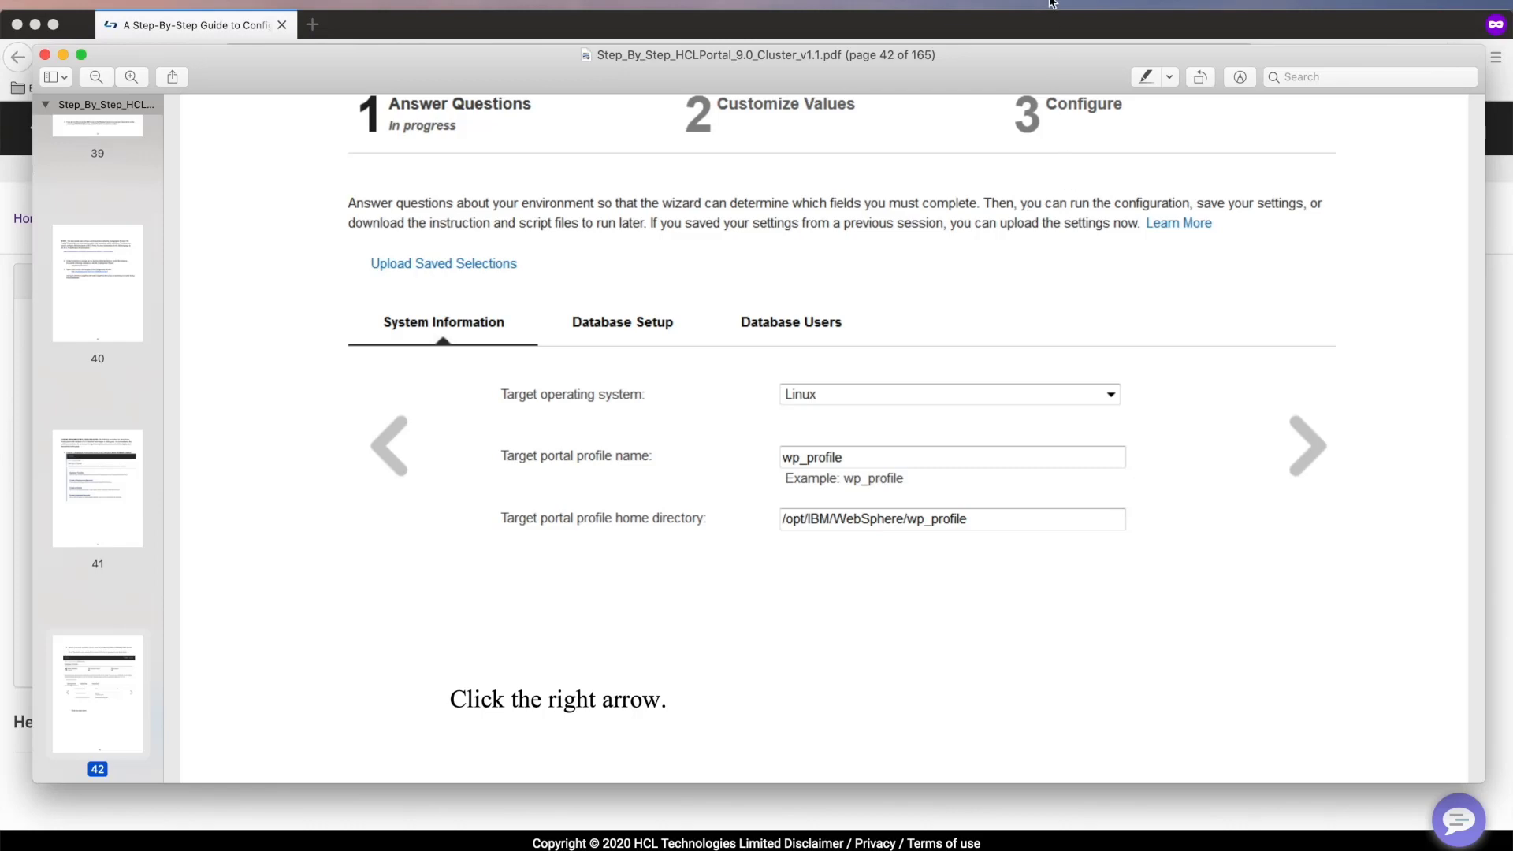
{"action": "left_click", "coordinate": [926, 841]}
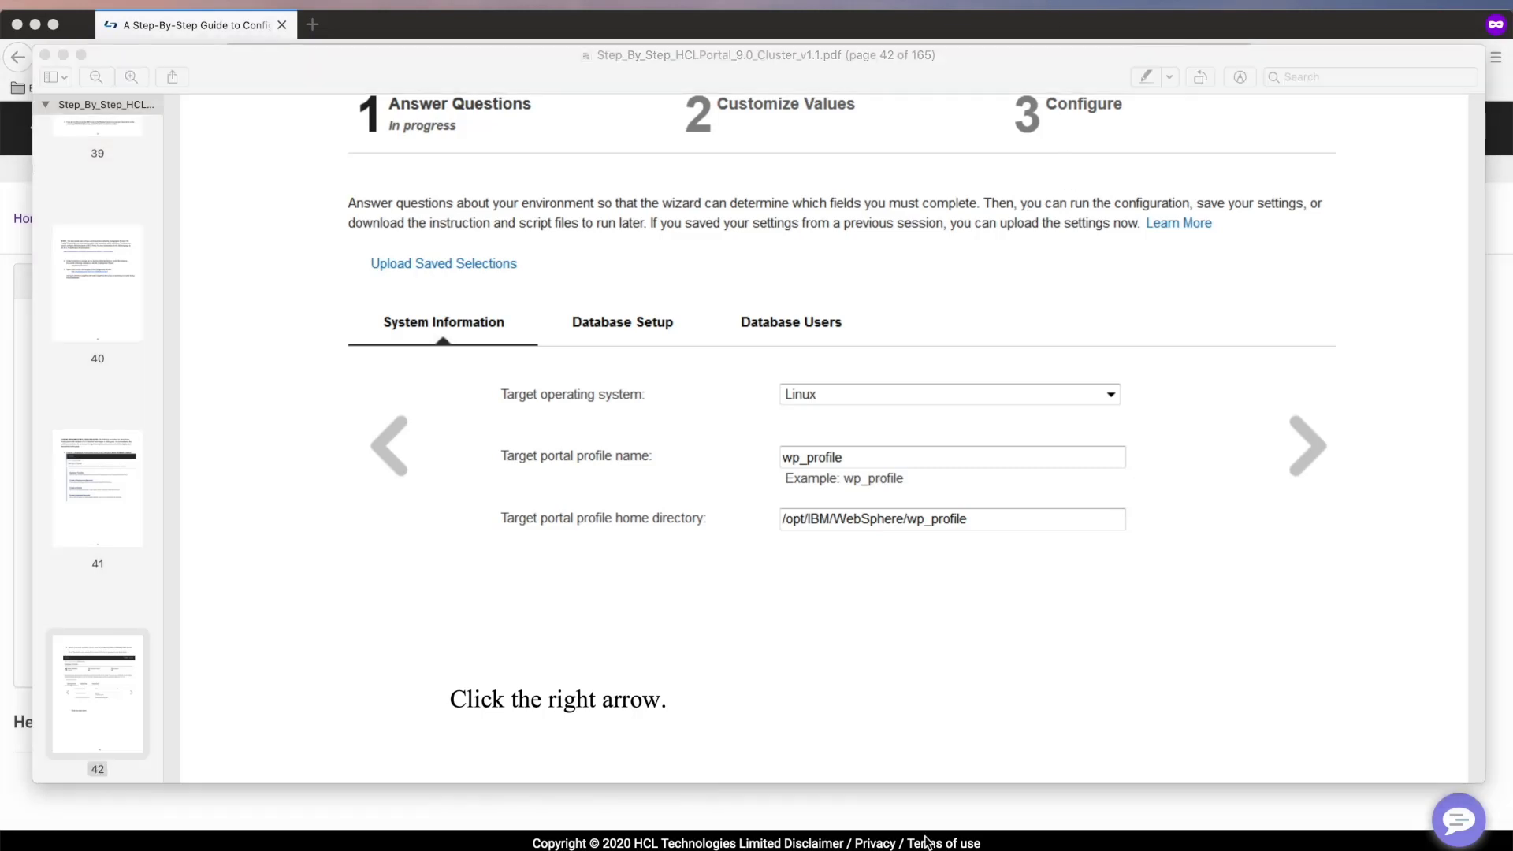
{"action": "key", "text": "ctrl+Up"}
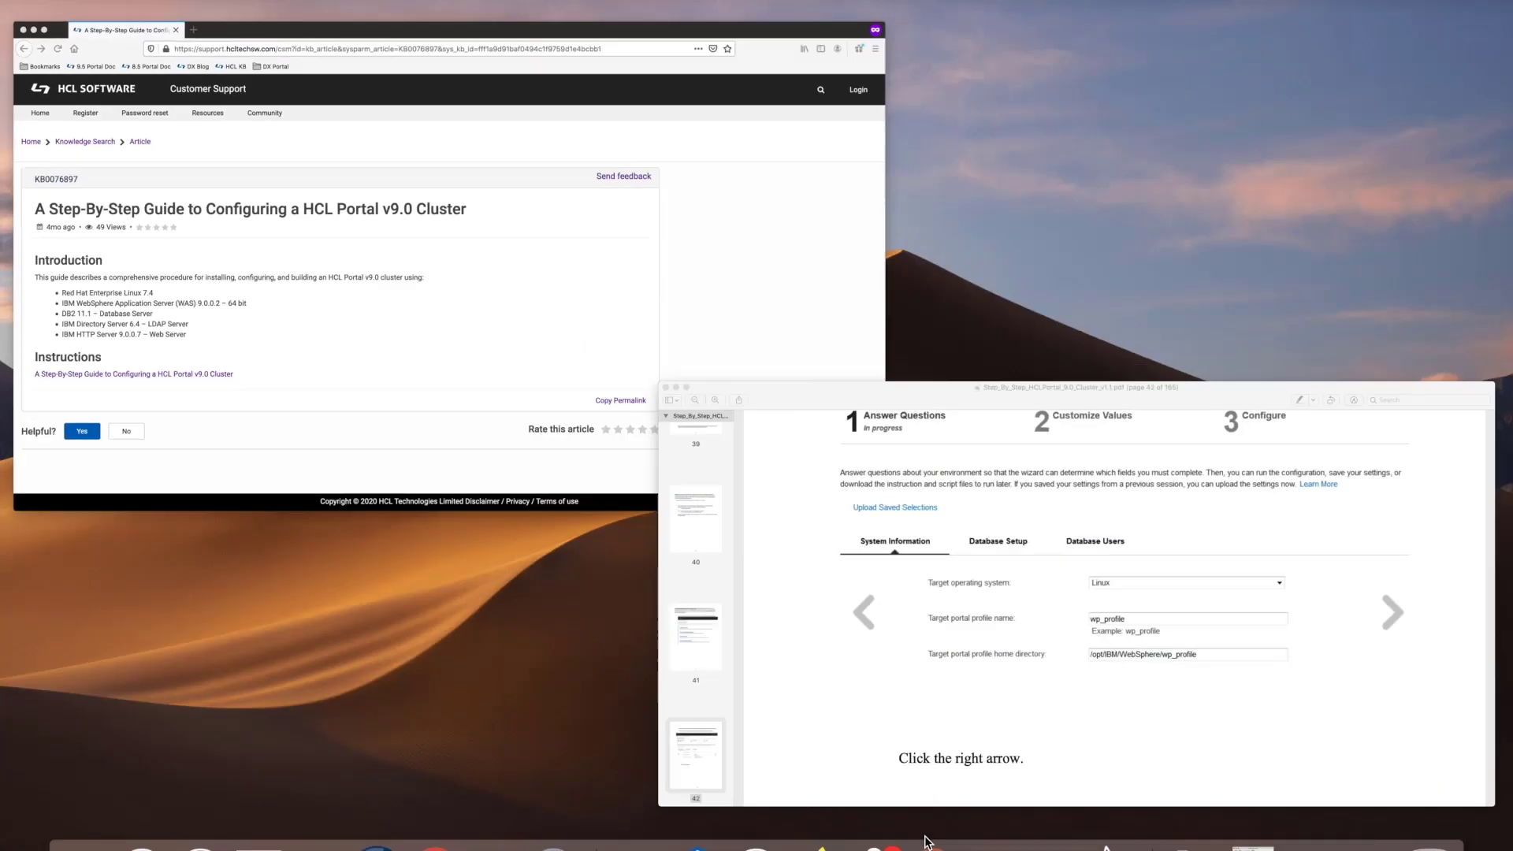
Step: In the container shell, change into /opt/HCL/AppServer/profiles/cw_profile/bin/
{"action": "left_click", "coordinate": [1028, 466]}
{"action": "key", "text": "super+Tab"}
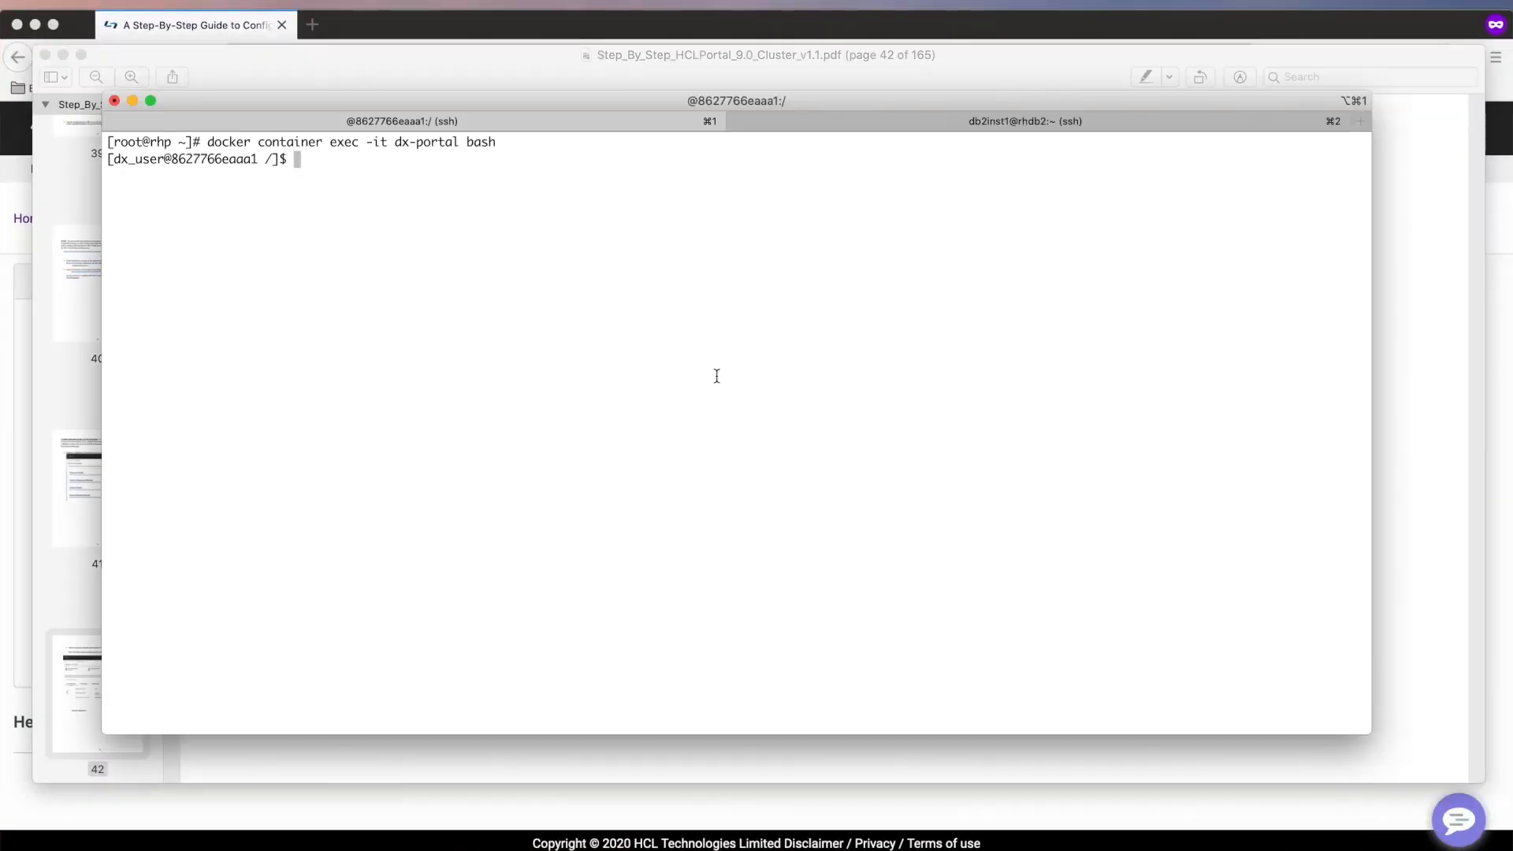
{"action": "type", "text": "cd /opt/HCL/A"}
{"action": "key", "text": "Tab"}
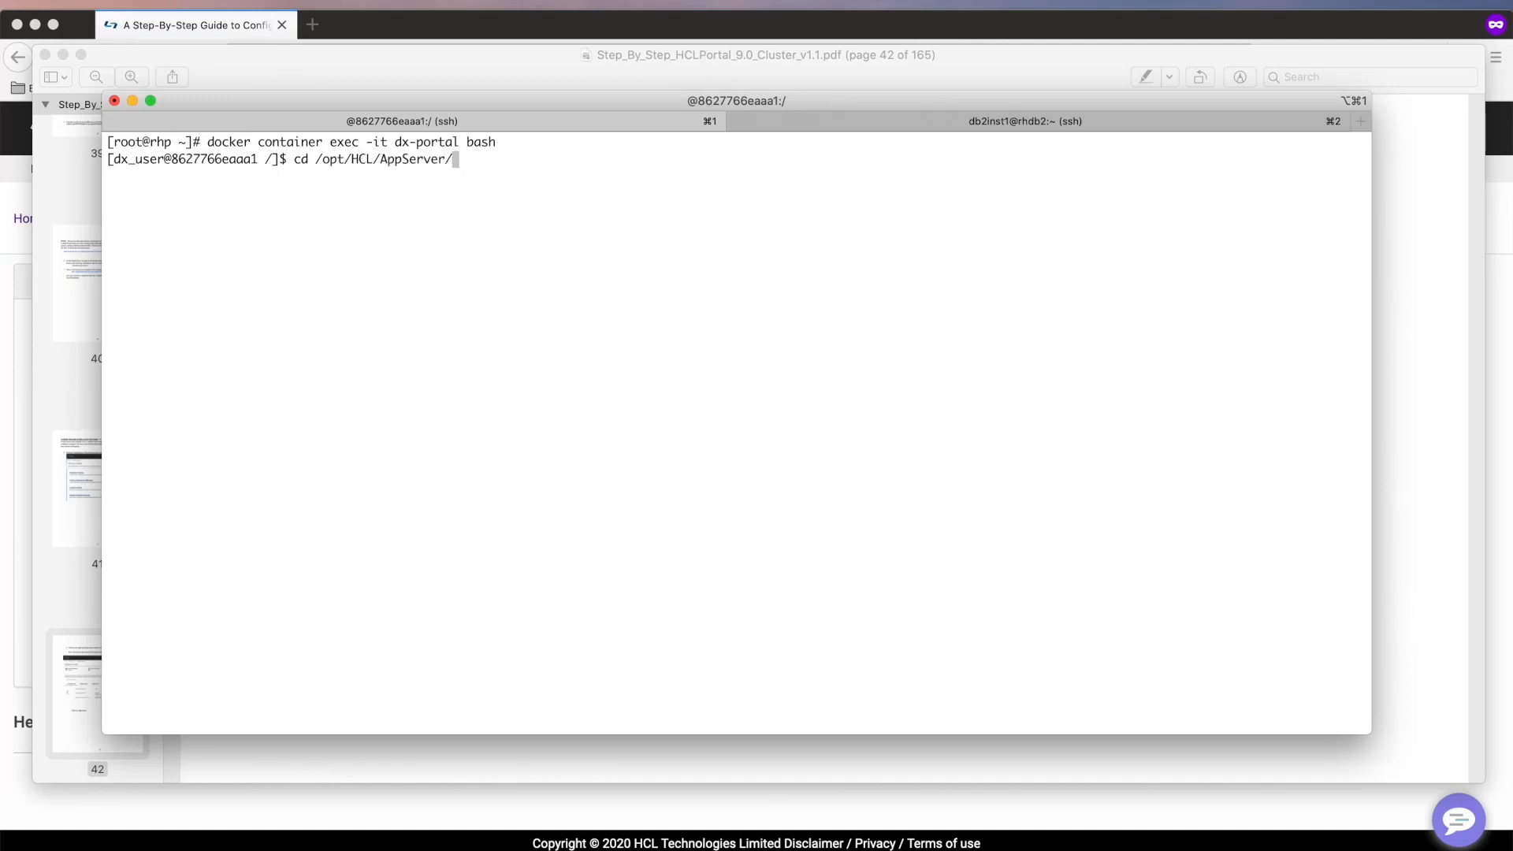
{"action": "type", "text": "profil"}
{"action": "key", "text": "Tab"}
{"action": "type", "text": "s"}
{"action": "key", "text": "Tab"}
{"action": "type", "text": "c"}
{"action": "key", "text": "Tab"}
{"action": "type", "text": "b"}
{"action": "key", "text": "Tab"}
{"action": "key", "text": "Return"}
Step: Start the portal server with ./startServer.sh server1
{"action": "type", "text": "./startS"}
{"action": "key", "text": "Tab"}
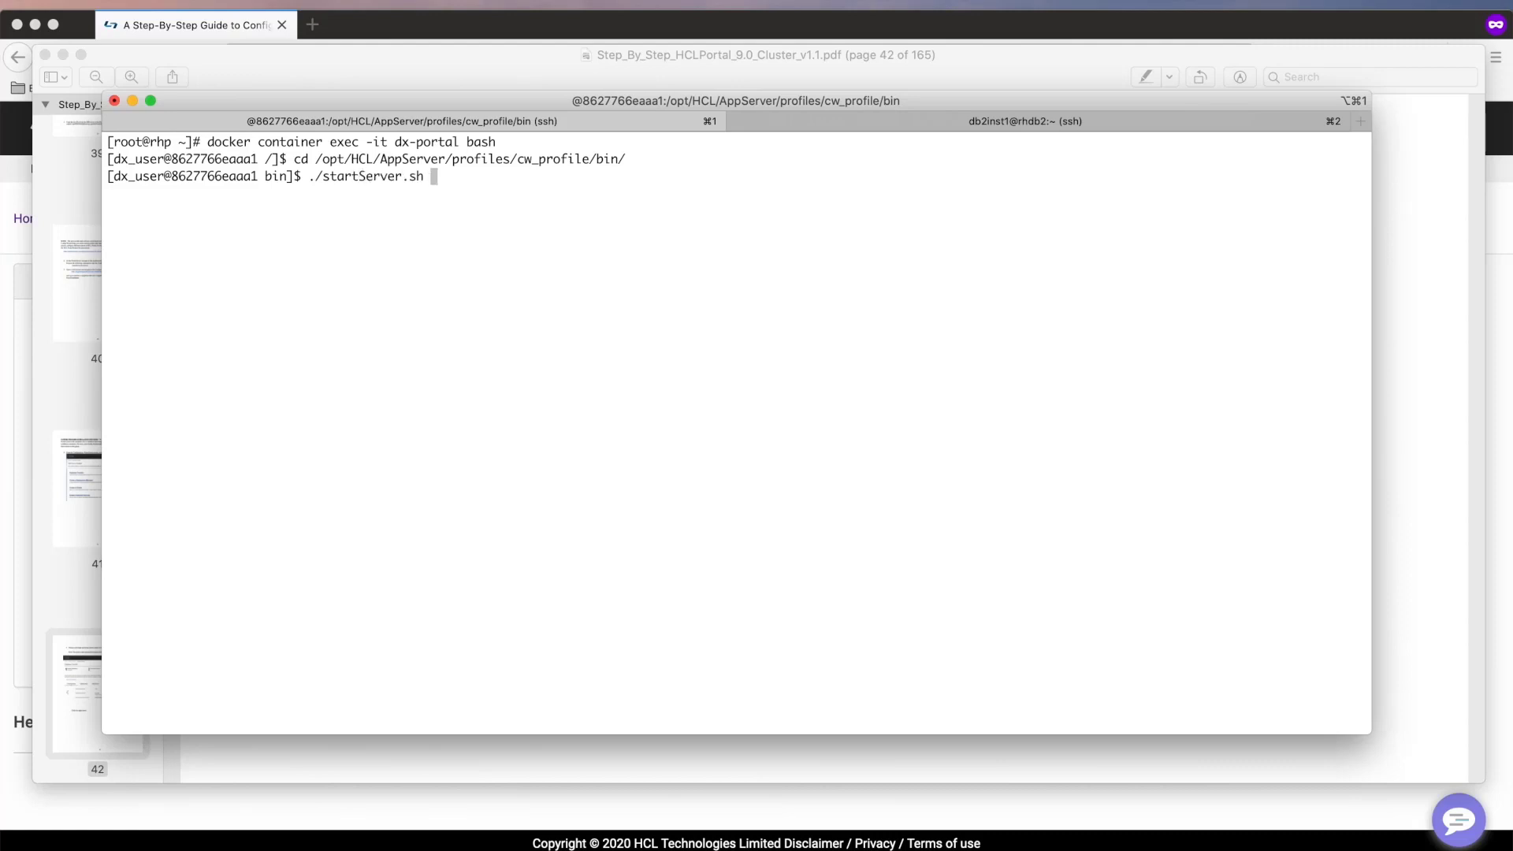
{"action": "type", "text": "server1"}
{"action": "key", "text": "Return"}
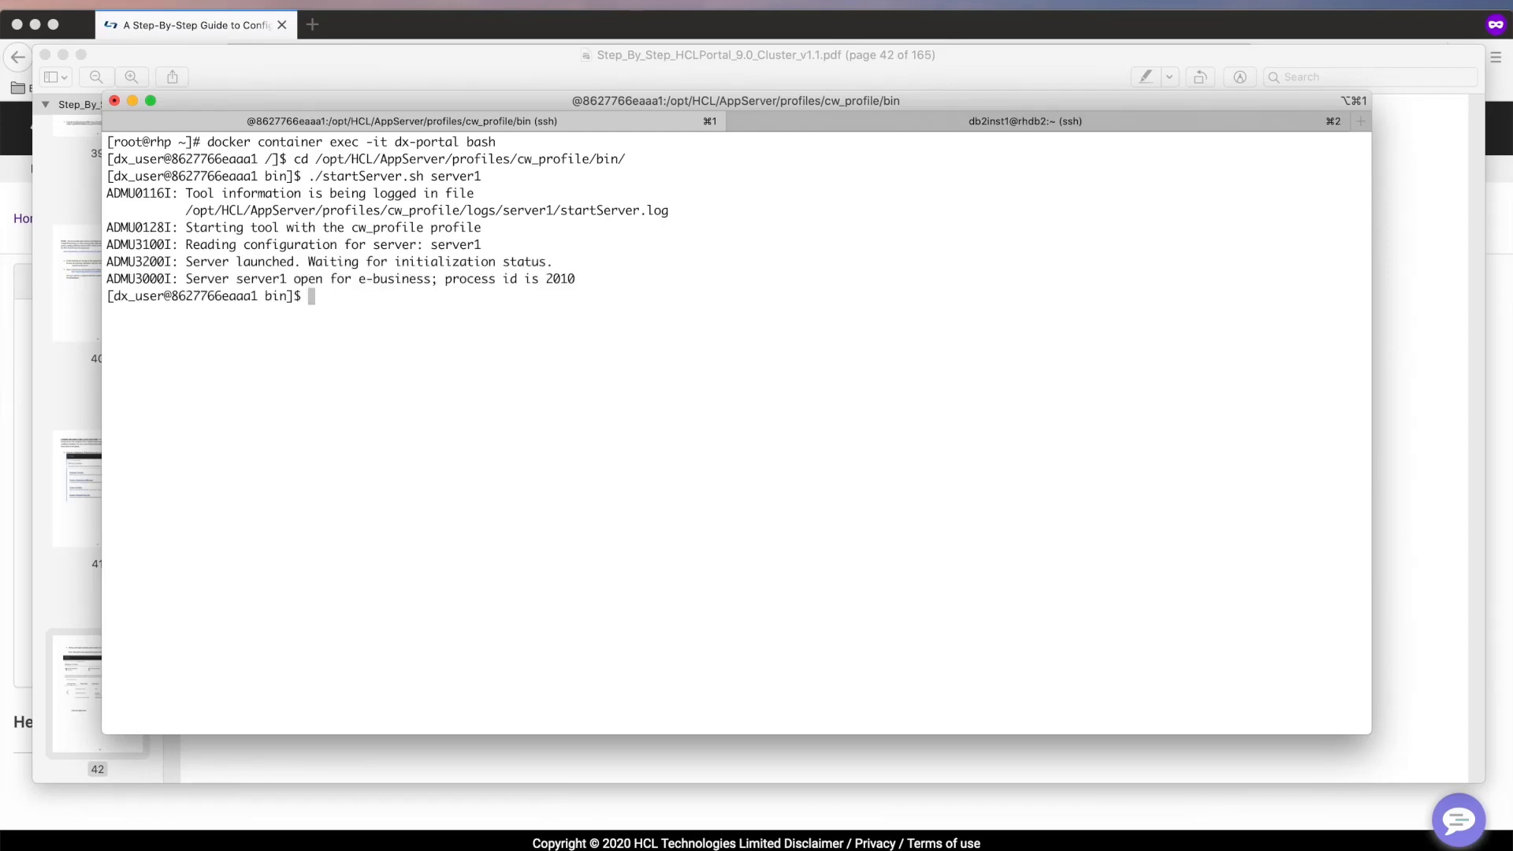
{"action": "key", "text": "ctrl+Up"}
{"action": "left_click", "coordinate": [616, 357]}
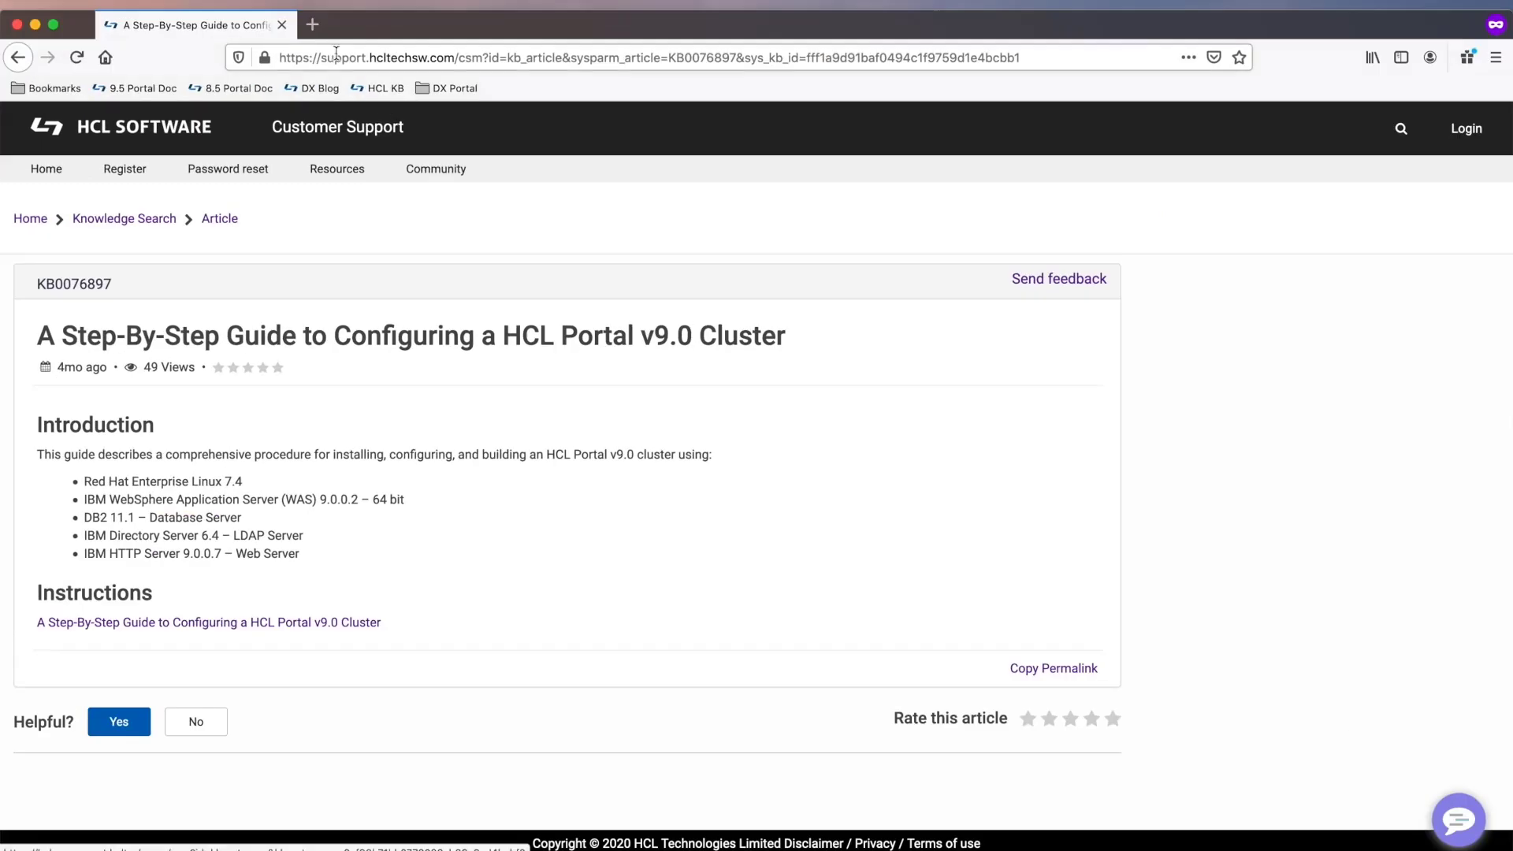
Step: Open the DX Portal > ConfigWizard bookmark in a private tab and log in with the administrator credentials
{"action": "left_click", "coordinate": [314, 25]}
{"action": "left_click", "coordinate": [431, 87]}
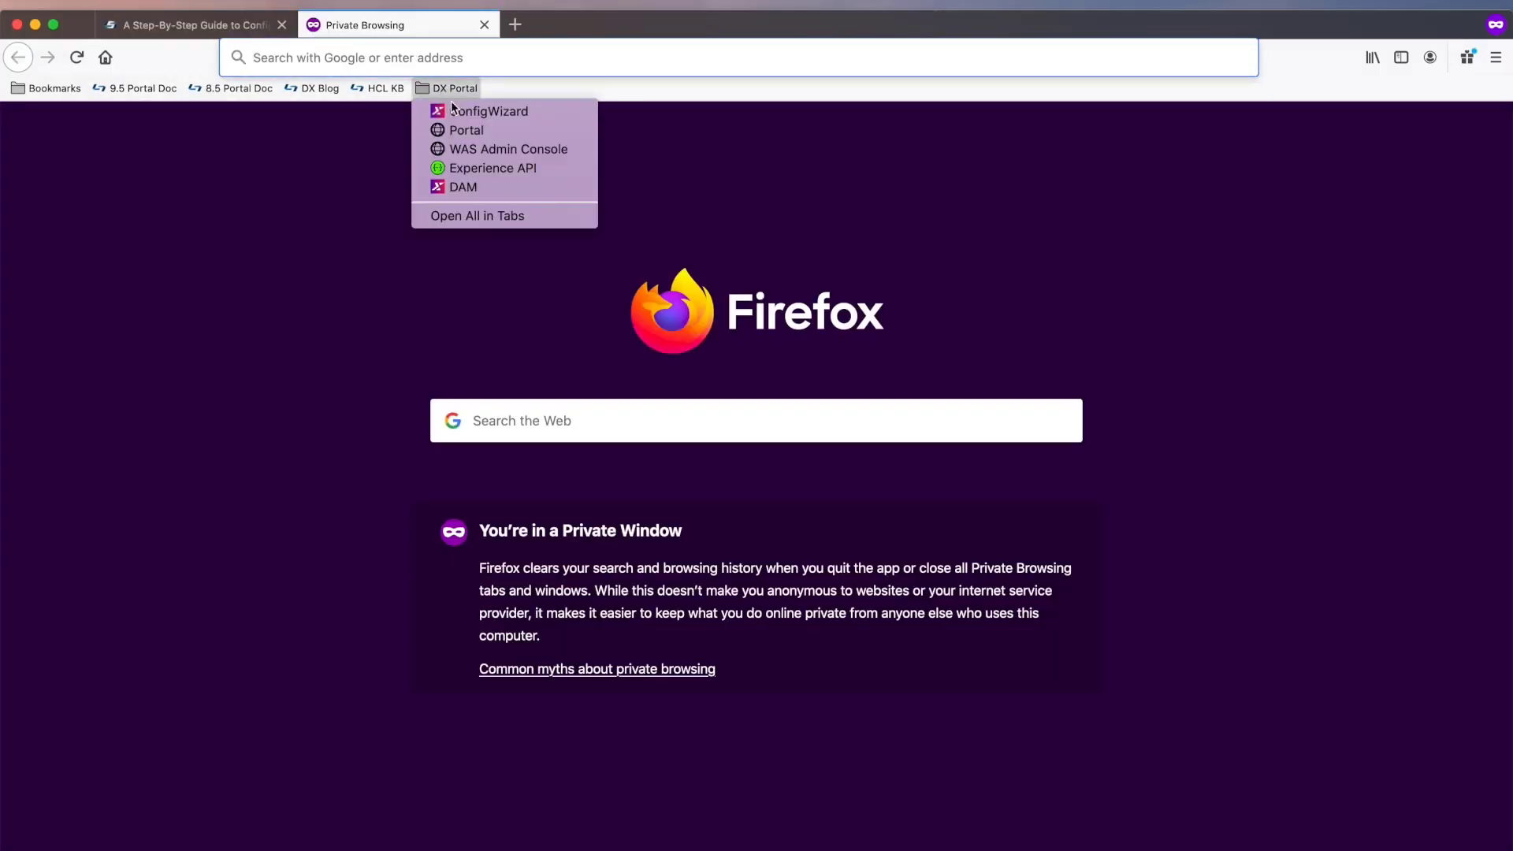
{"action": "left_click", "coordinate": [457, 112]}
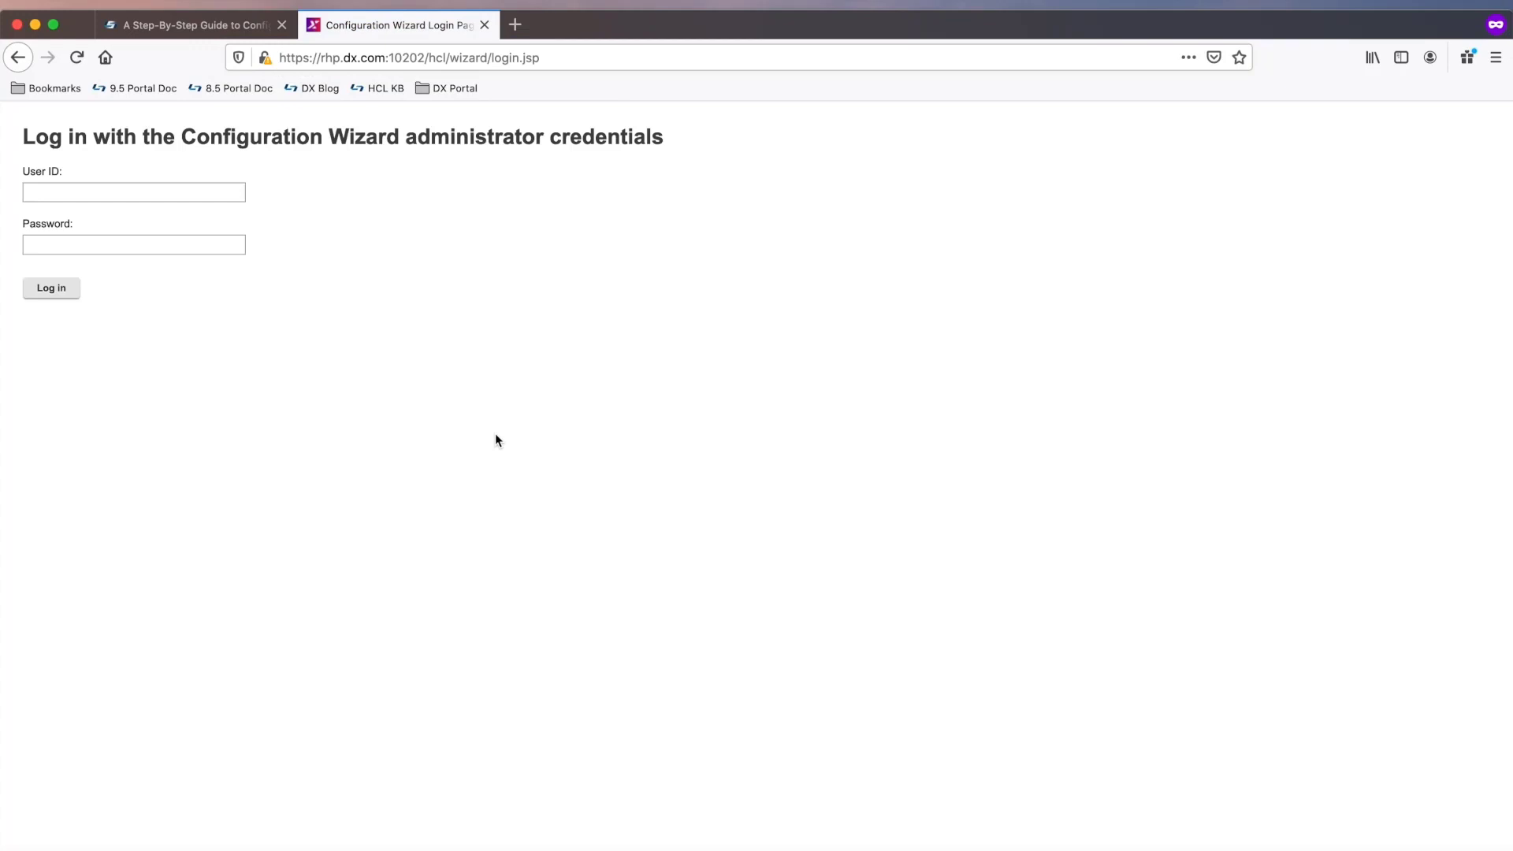
{"action": "left_click", "coordinate": [88, 189]}
{"action": "key", "text": "Tab"}
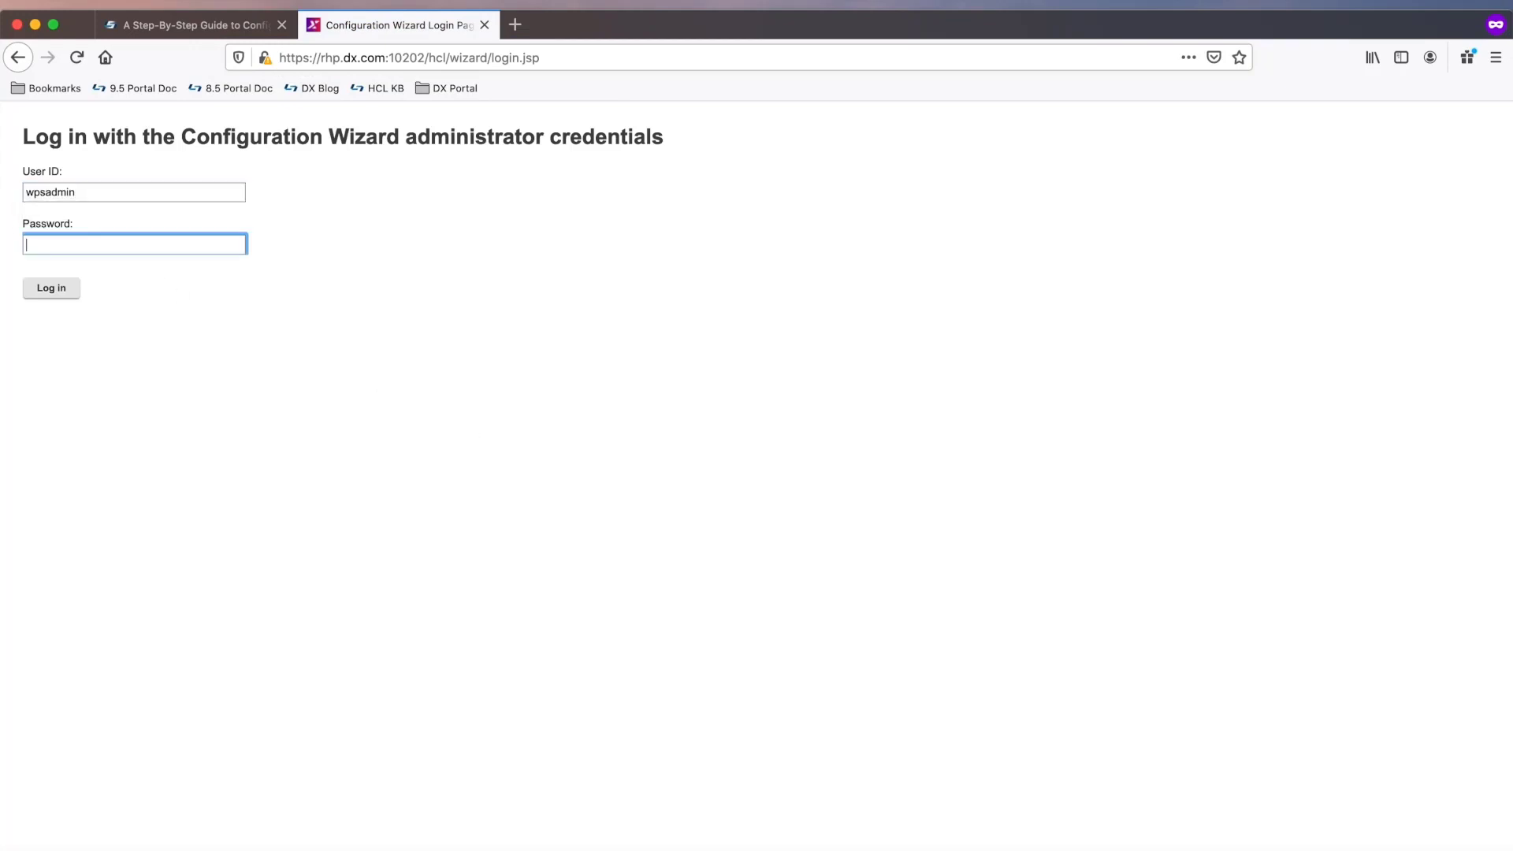
{"action": "key", "text": "Return"}
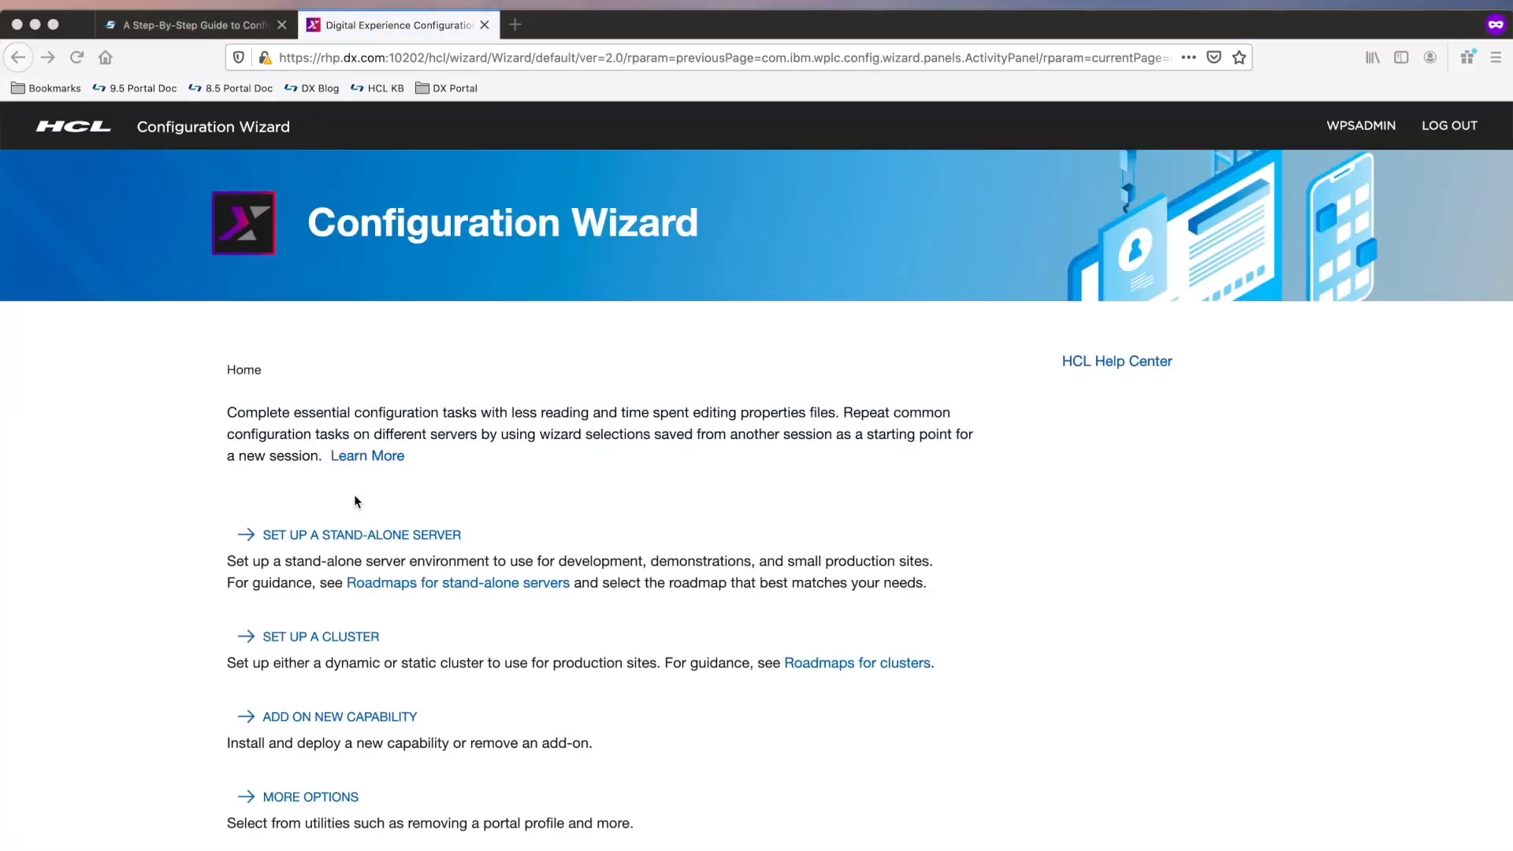
Step: Start the Database Transfer task from the stand-alone server setup options
{"action": "left_click", "coordinate": [364, 535]}
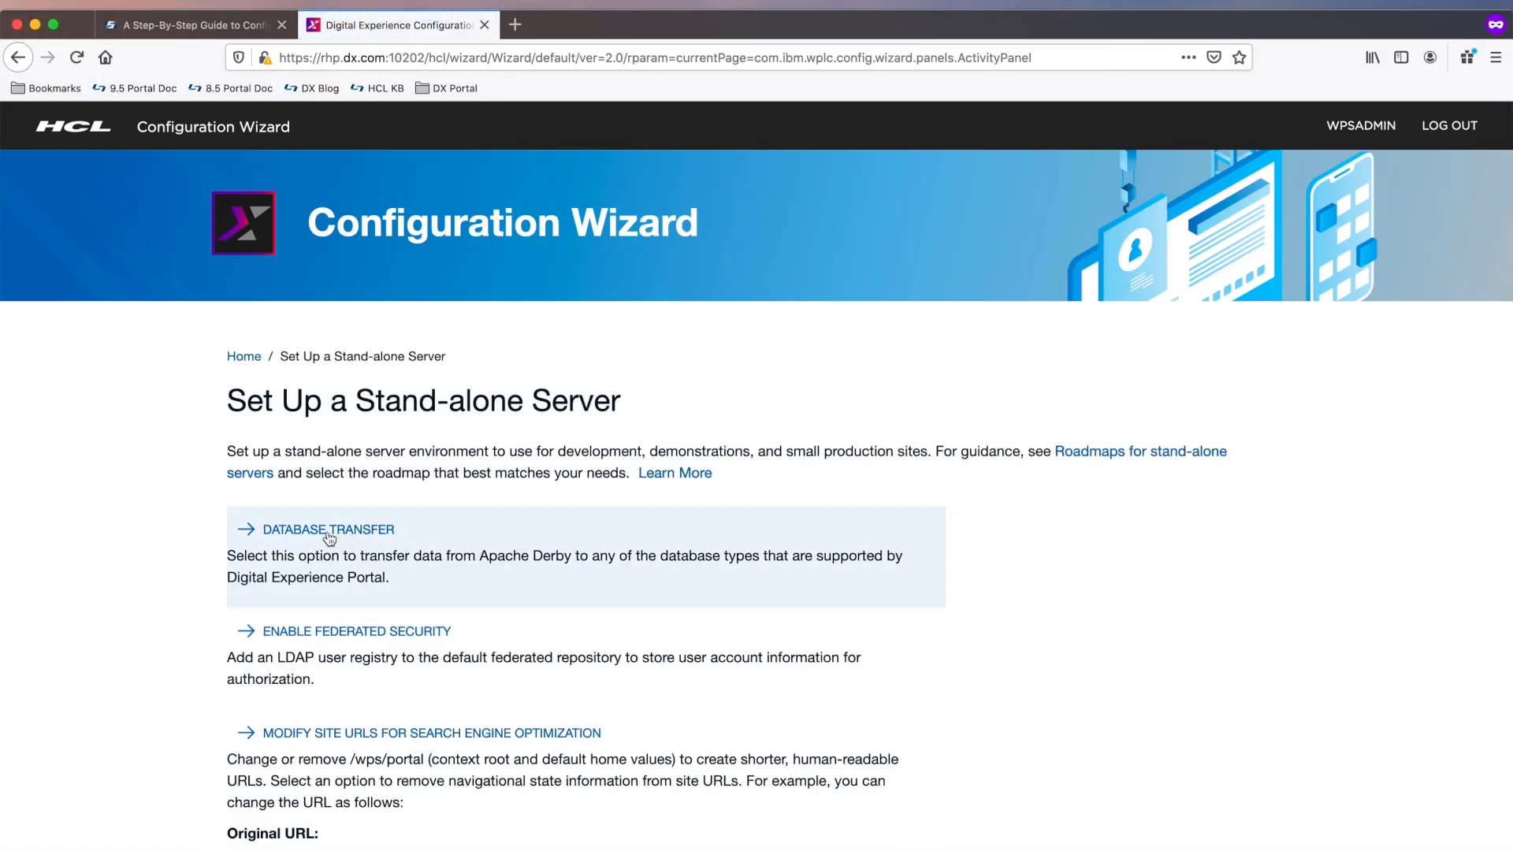
{"action": "left_click", "coordinate": [326, 534]}
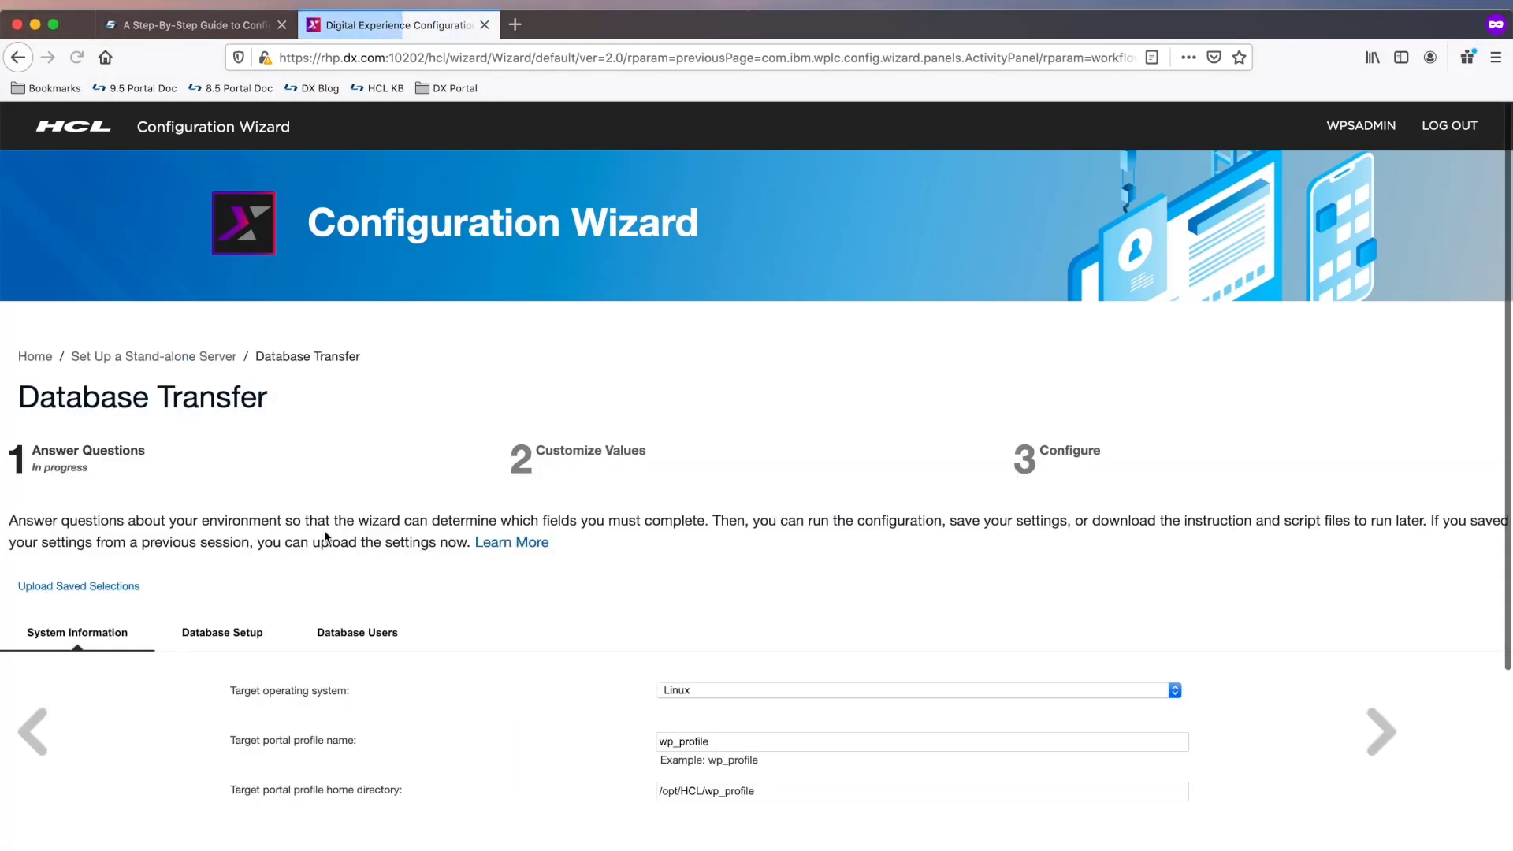
{"action": "scroll", "coordinate": [324, 530], "scroll_direction": "down", "scroll_amount": 3}
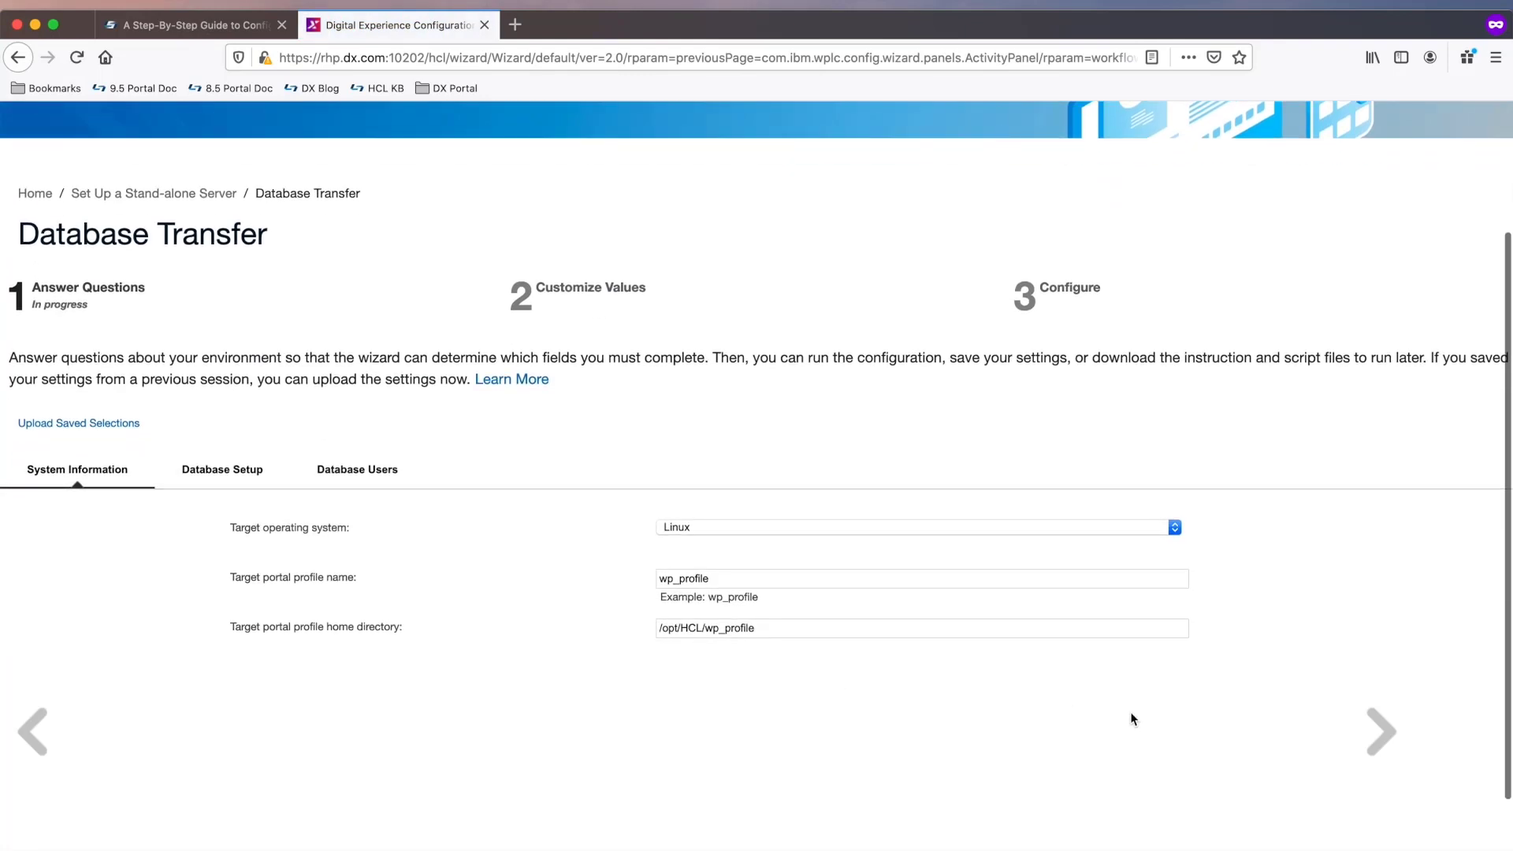
{"action": "left_click", "coordinate": [1380, 736]}
Step: Answer Database Setup with DB2 on a remote server and manual collation, then submit the answers
{"action": "scroll", "coordinate": [1138, 635], "scroll_direction": "down", "scroll_amount": 5}
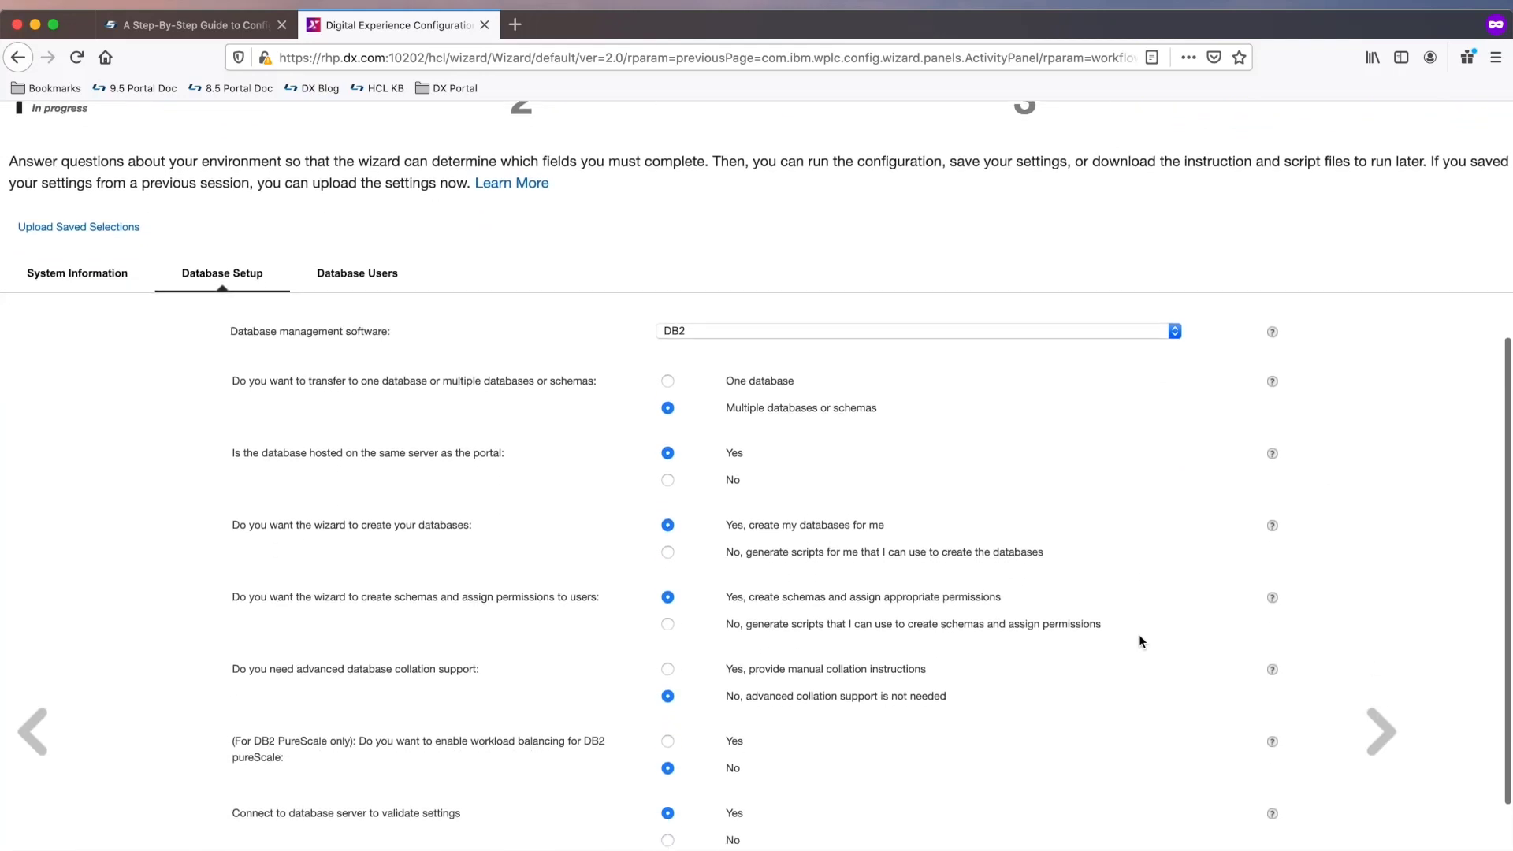
{"action": "left_click", "coordinate": [1177, 325]}
{"action": "left_click", "coordinate": [1178, 324]}
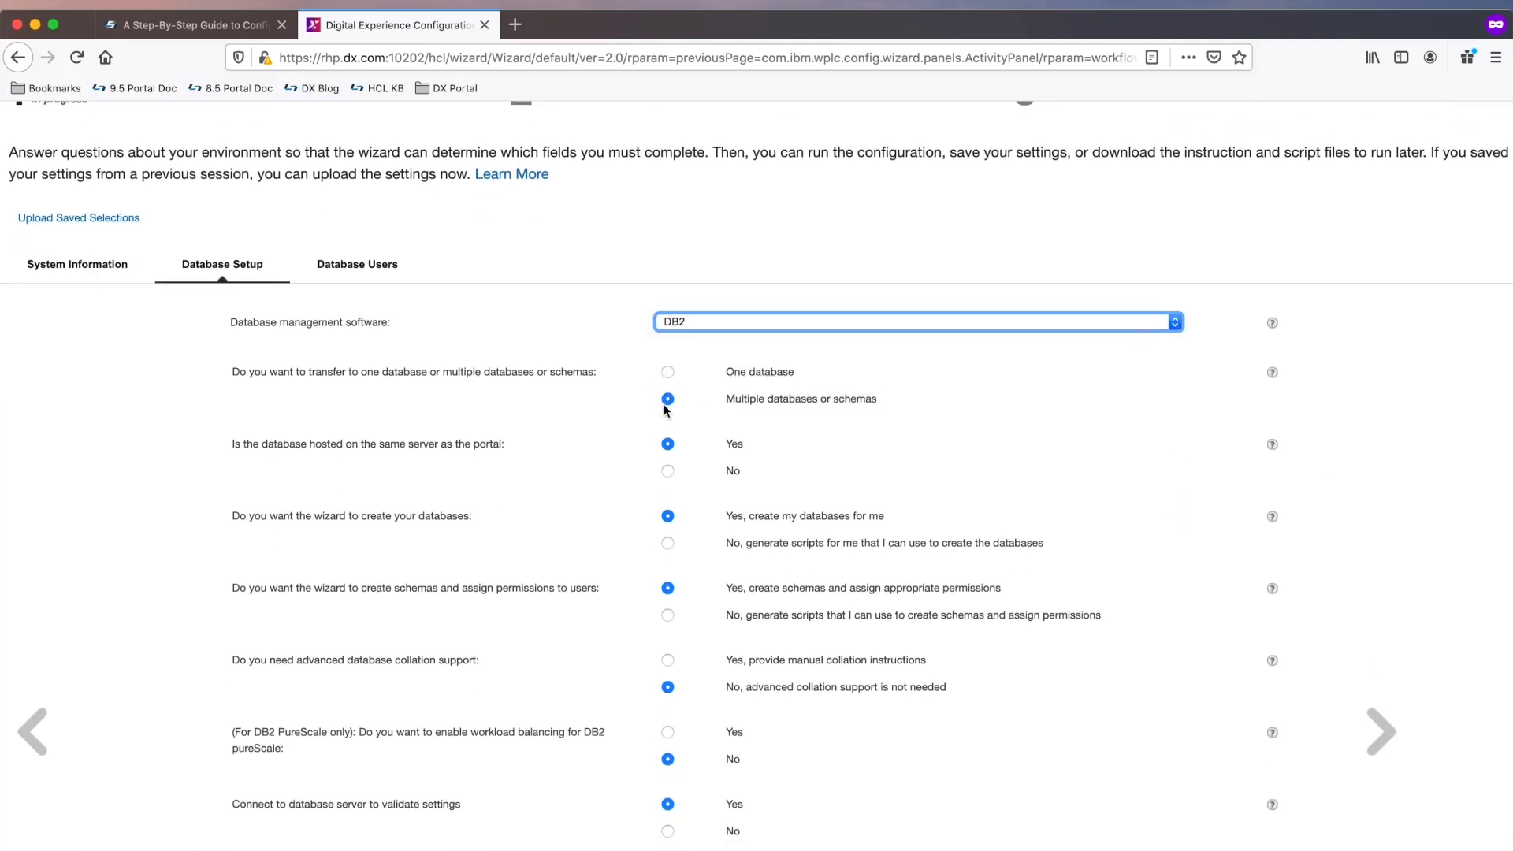
{"action": "left_click", "coordinate": [667, 471]}
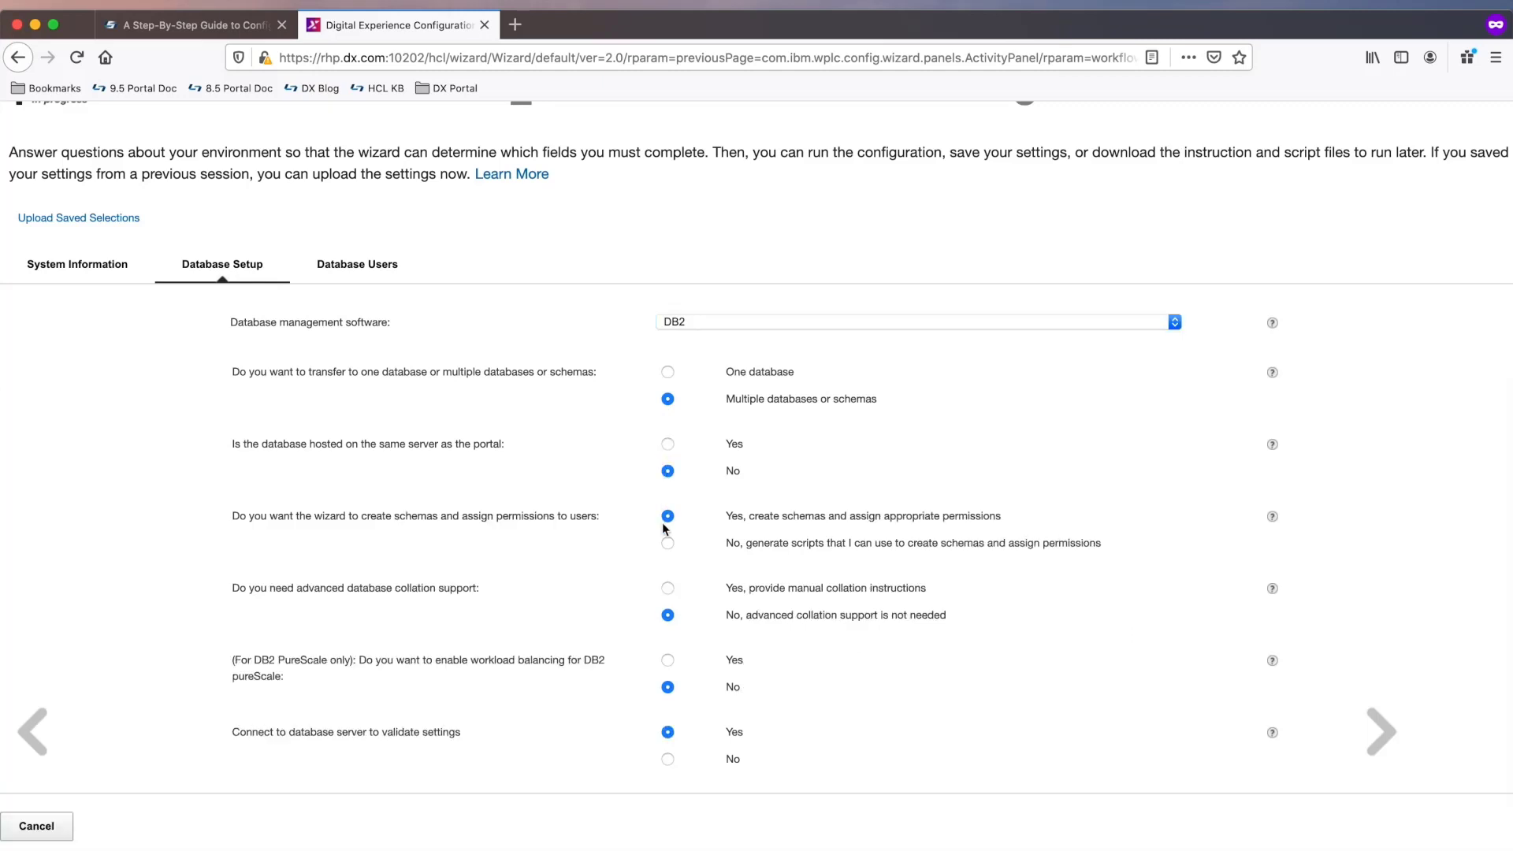
{"action": "left_click", "coordinate": [667, 588]}
{"action": "left_click", "coordinate": [1391, 744]}
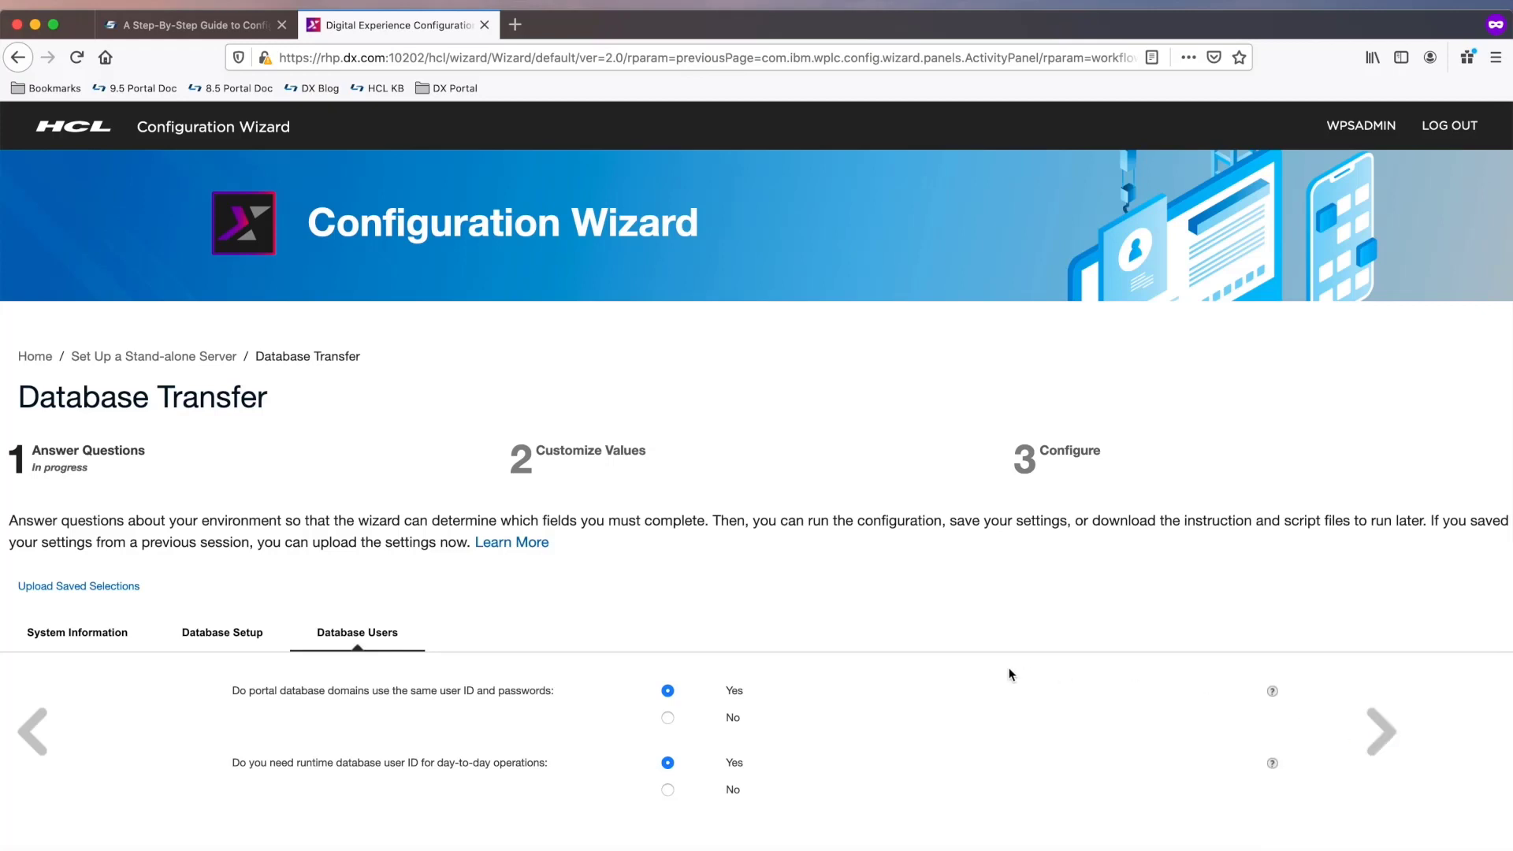
{"action": "scroll", "coordinate": [1010, 673], "scroll_direction": "down", "scroll_amount": 3}
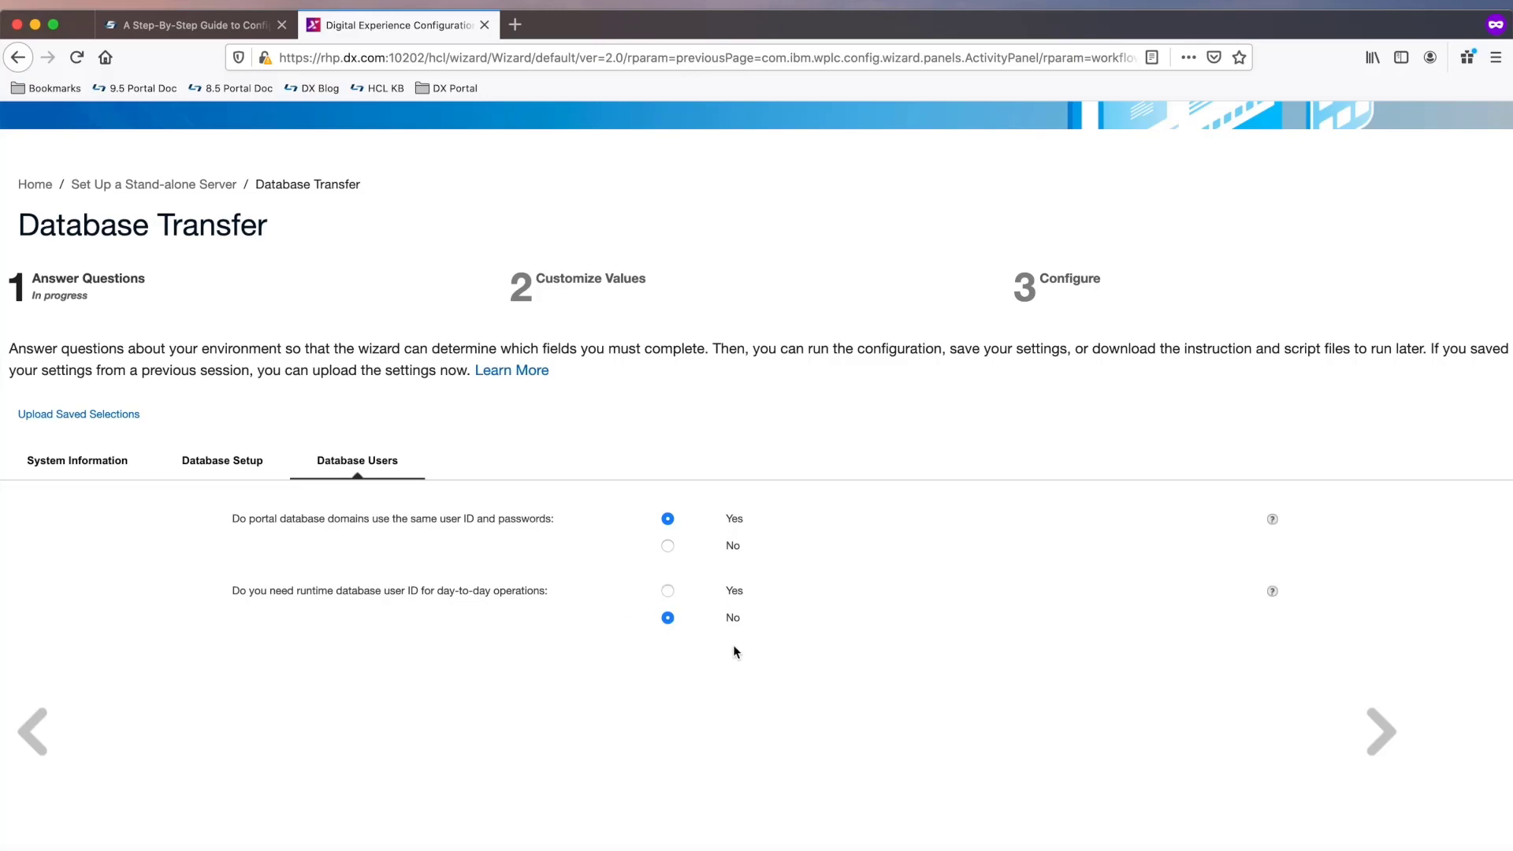
{"action": "left_click", "coordinate": [1379, 740]}
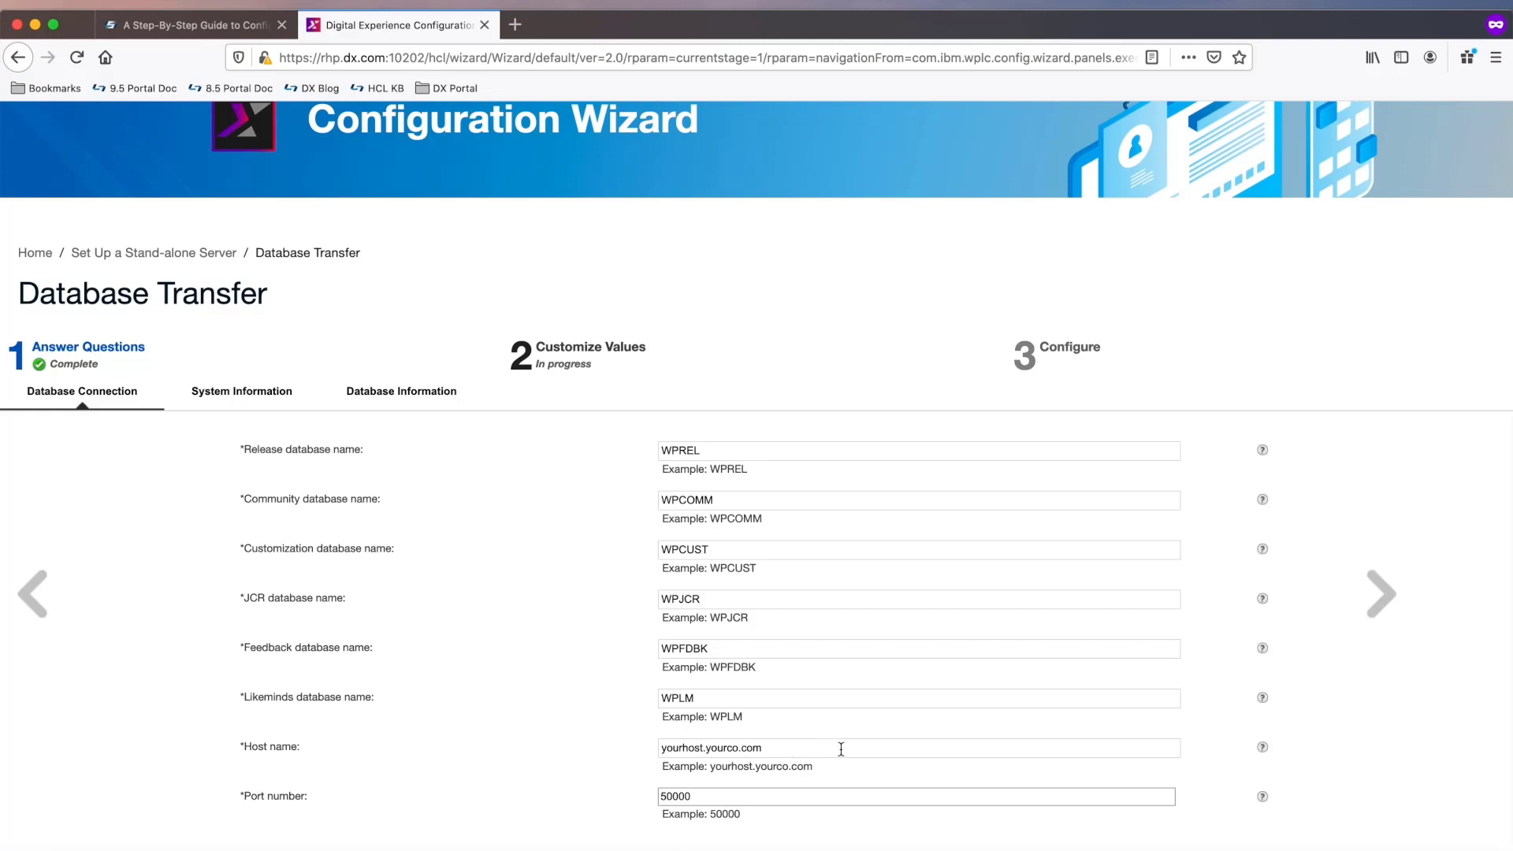
Step: Replace the yourhost.yourco.com host name with rhdb2.dx.com
{"action": "left_click_drag", "start_coordinate": [841, 748], "coordinate": [573, 745]}
{"action": "type", "text": "rh"}
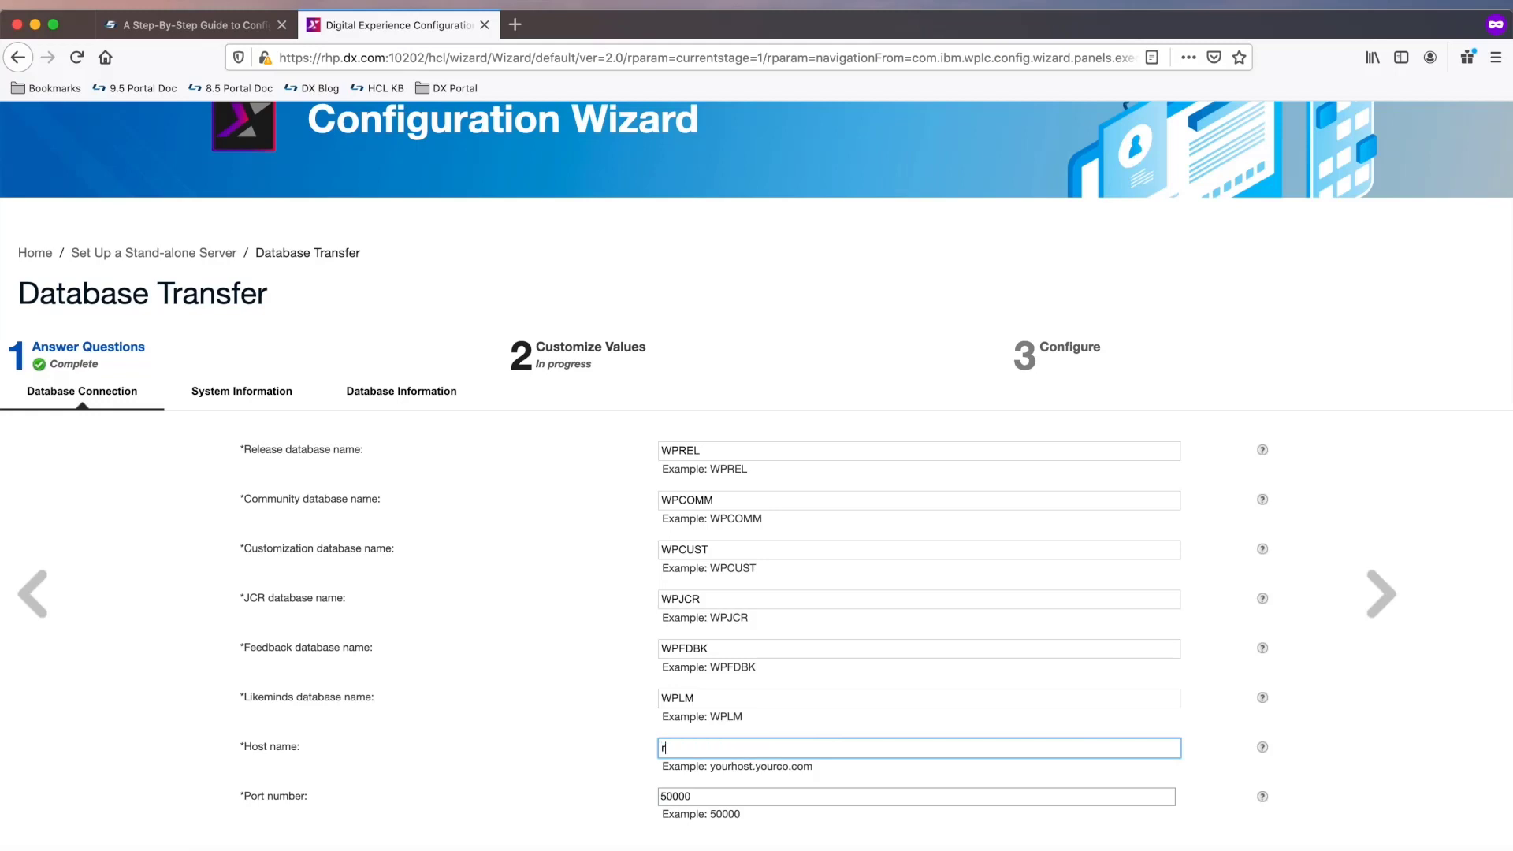
{"action": "type", "text": "db2.dx.com"}
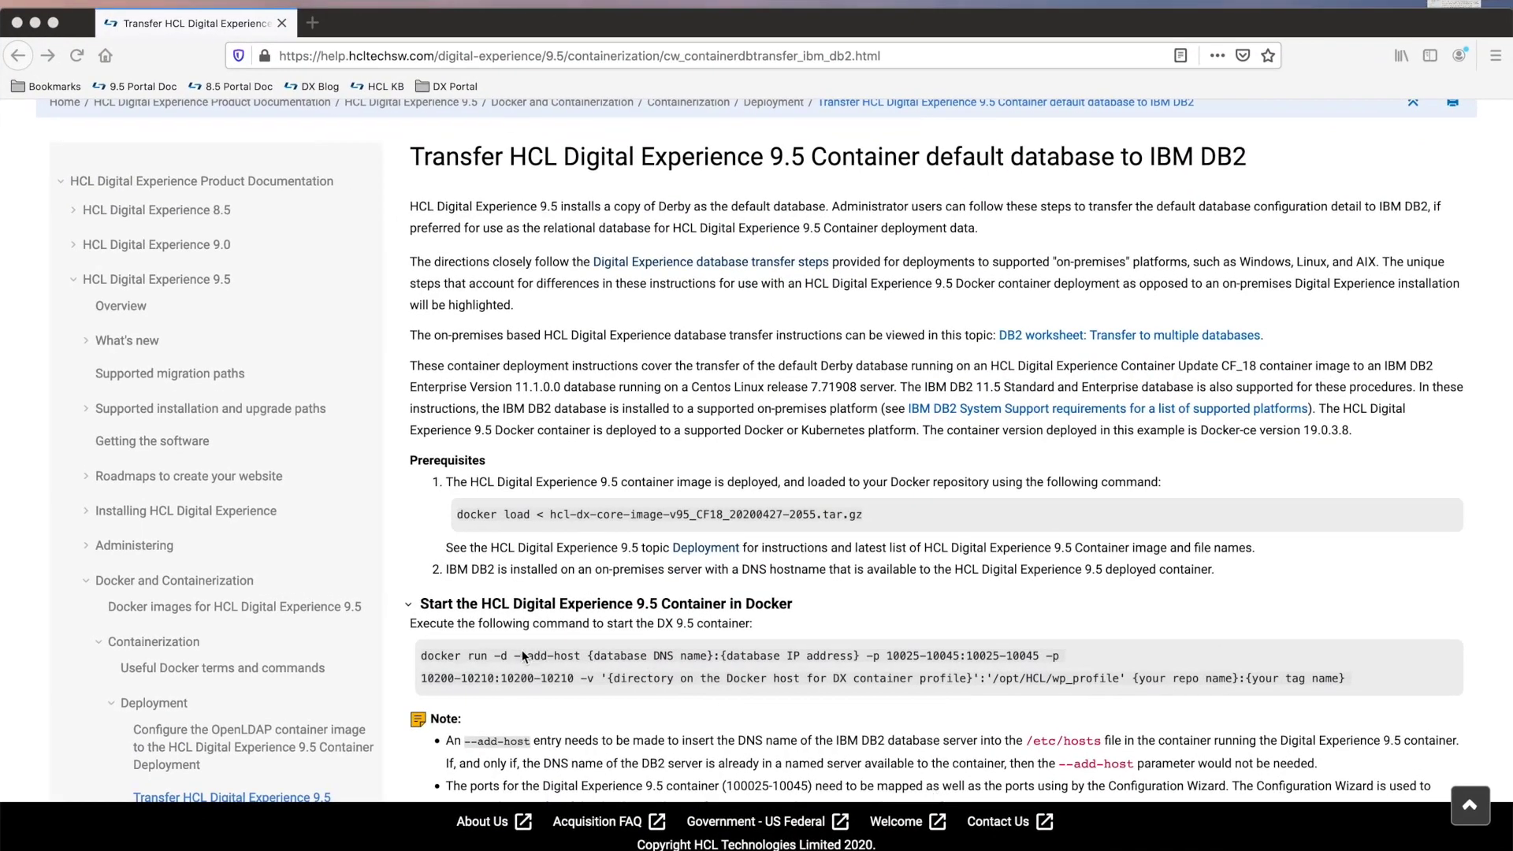
Step: Highlight the --add-host database address in the documentation's docker run command
{"action": "left_click", "coordinate": [514, 651]}
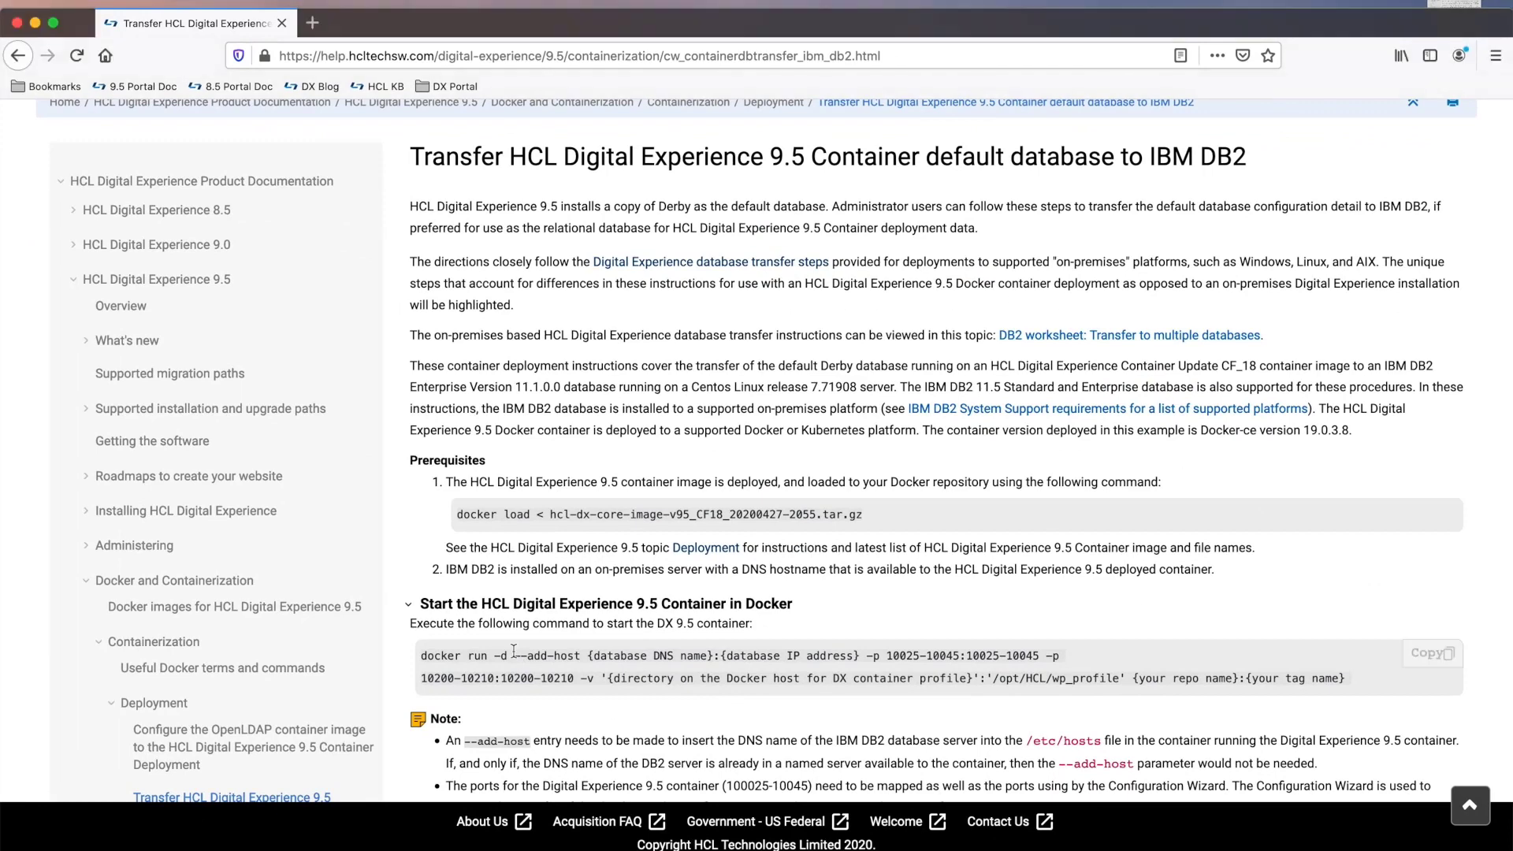
{"action": "left_click_drag", "start_coordinate": [513, 656], "coordinate": [861, 656]}
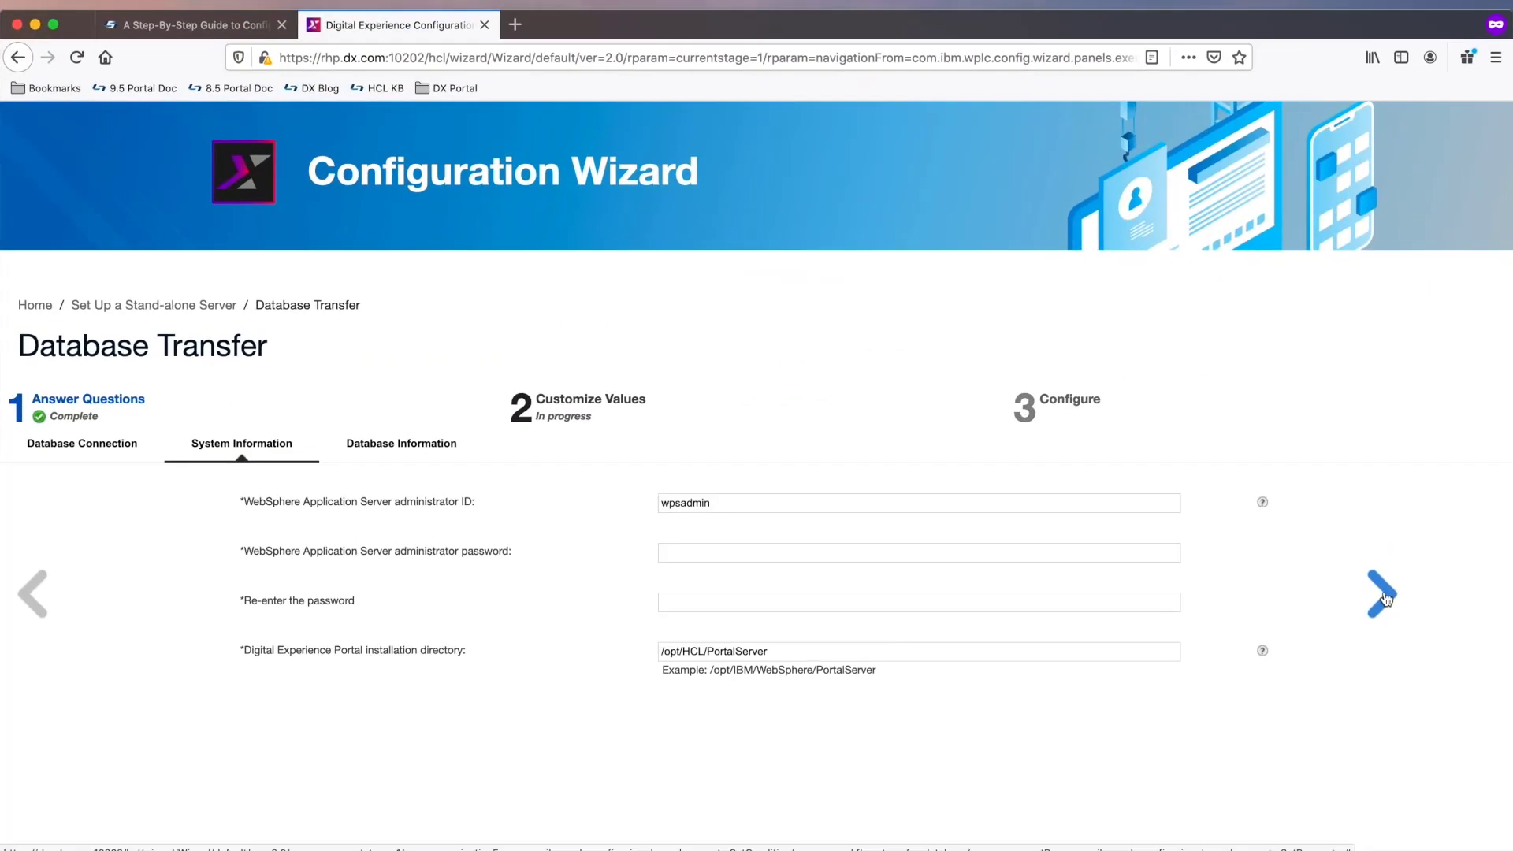
Step: Enter and confirm the WAS administrator password on the System Information step
{"action": "left_click", "coordinate": [717, 556]}
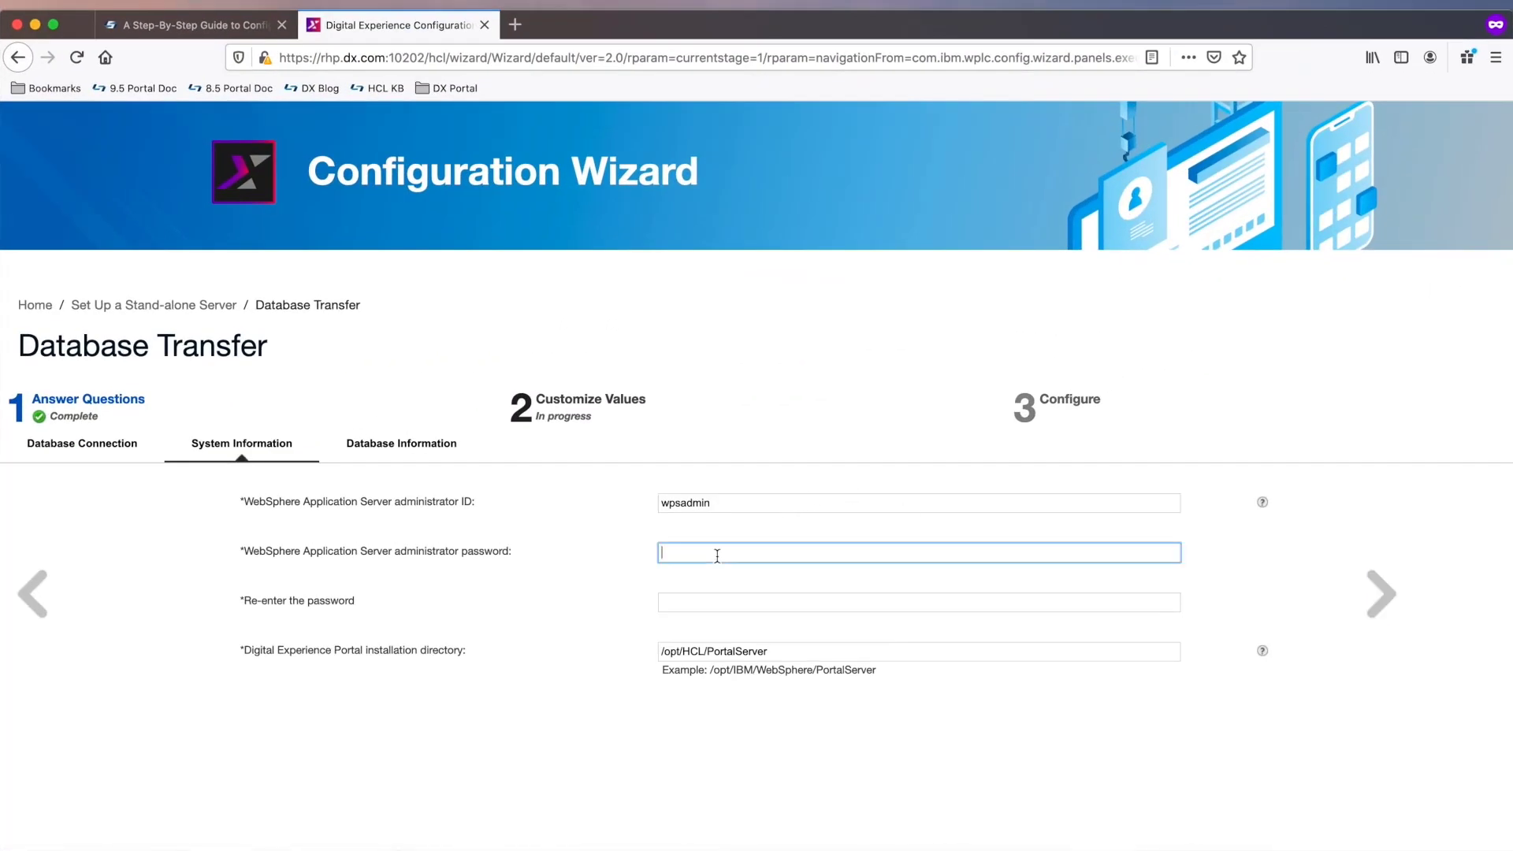
{"action": "type", "text": "wpsa"}
{"action": "left_click", "coordinate": [663, 602]}
{"action": "type", "text": "w"}
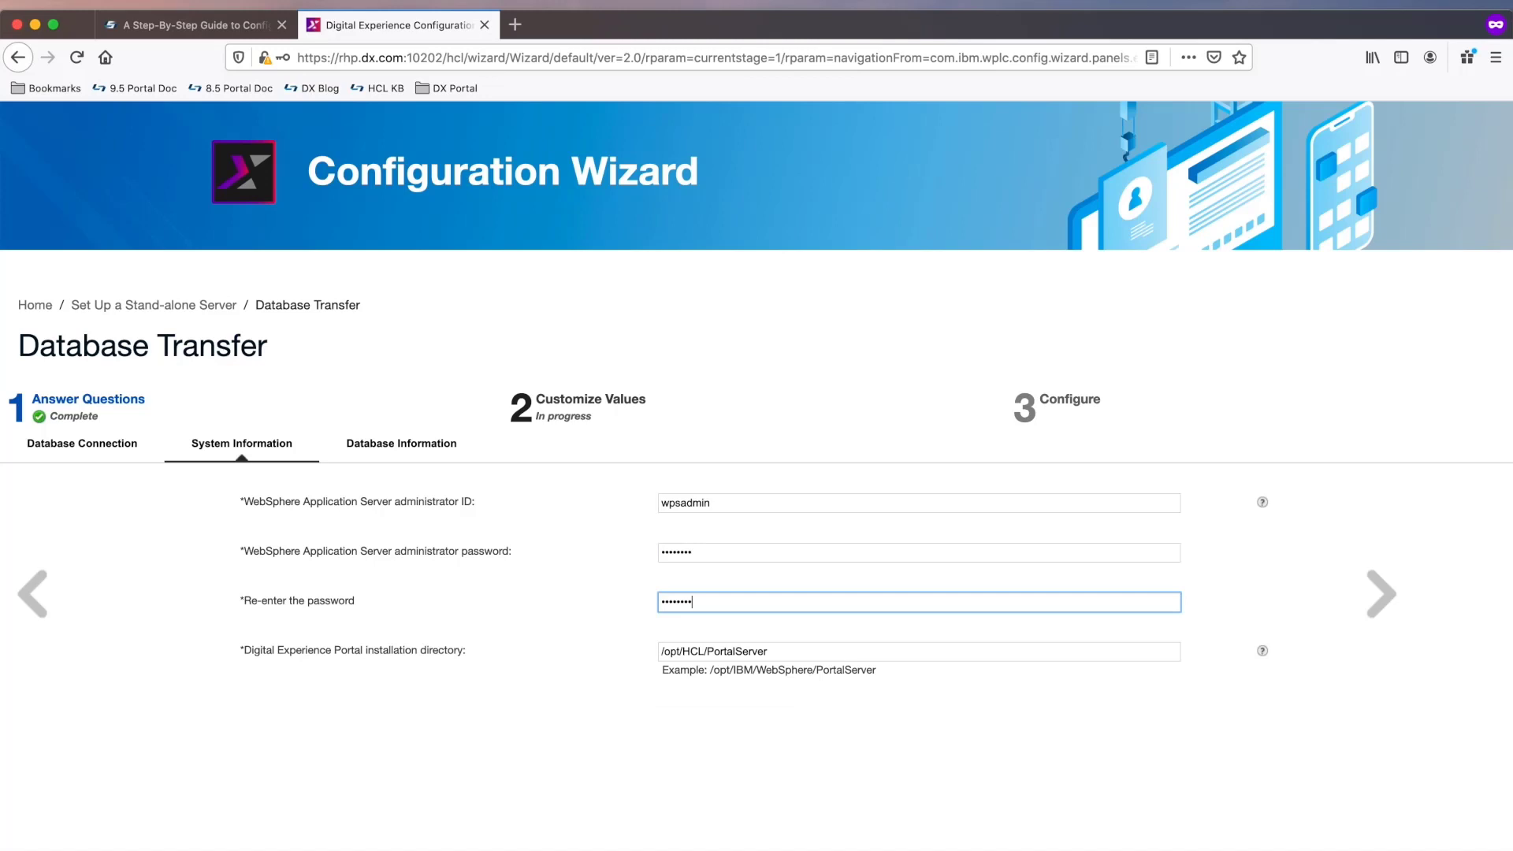
{"action": "left_click", "coordinate": [1389, 592]}
Step: Set the configuration user ID to db2inst1 and enter its password twice
{"action": "left_click", "coordinate": [713, 521]}
{"action": "type", "text": "db2inst1"}
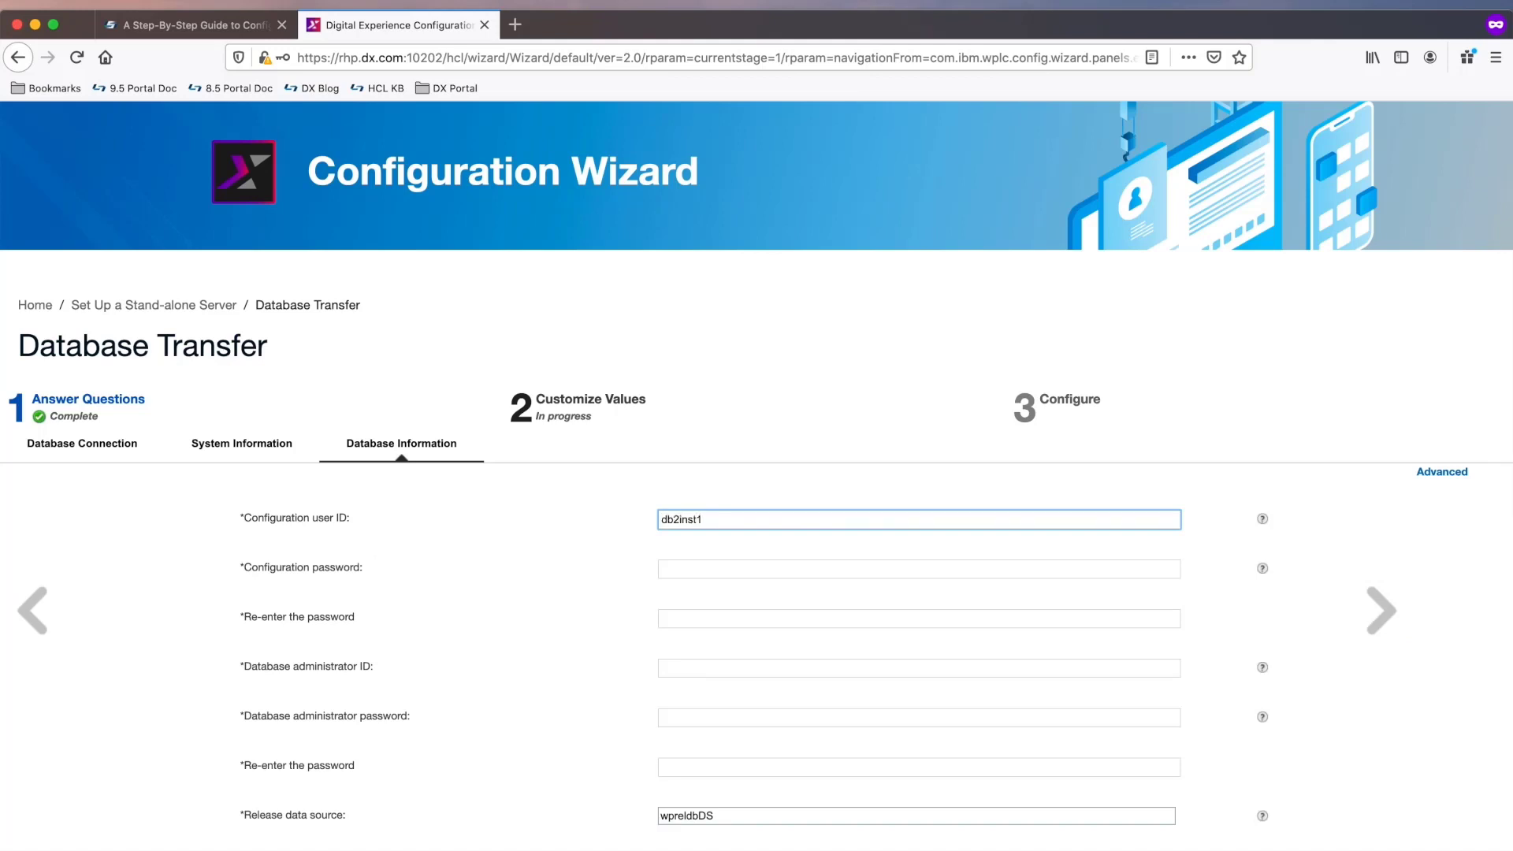
{"action": "left_click", "coordinate": [695, 568]}
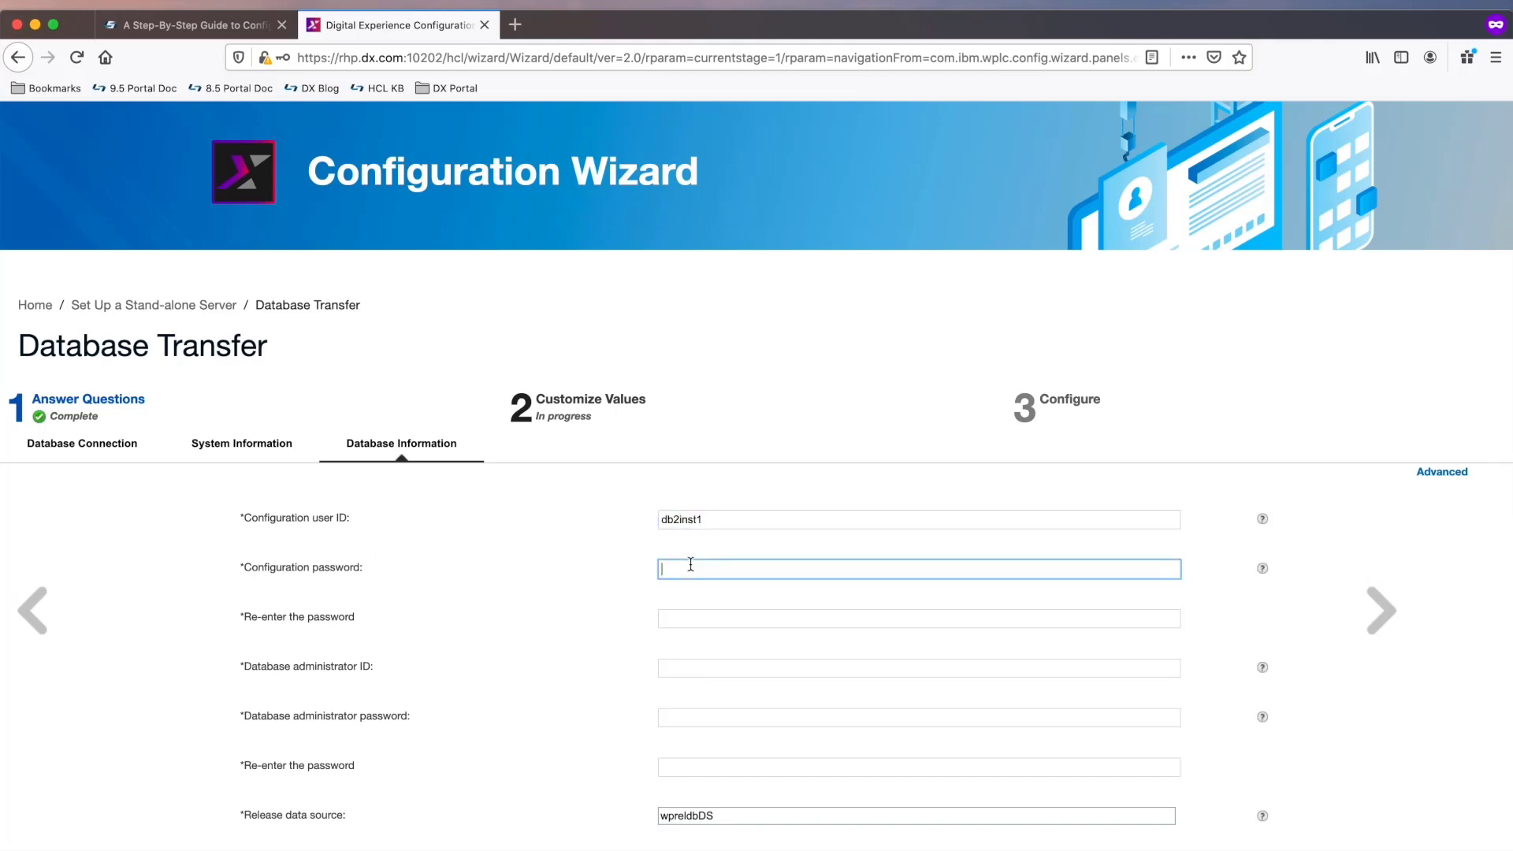
{"action": "type", "text": "••••••"}
{"action": "key", "text": "Tab"}
{"action": "type", "text": "••••••"}
Step: Set the database administrator ID to db2inst1 and enter its password
{"action": "left_click", "coordinate": [662, 667]}
{"action": "type", "text": "db2inst"}
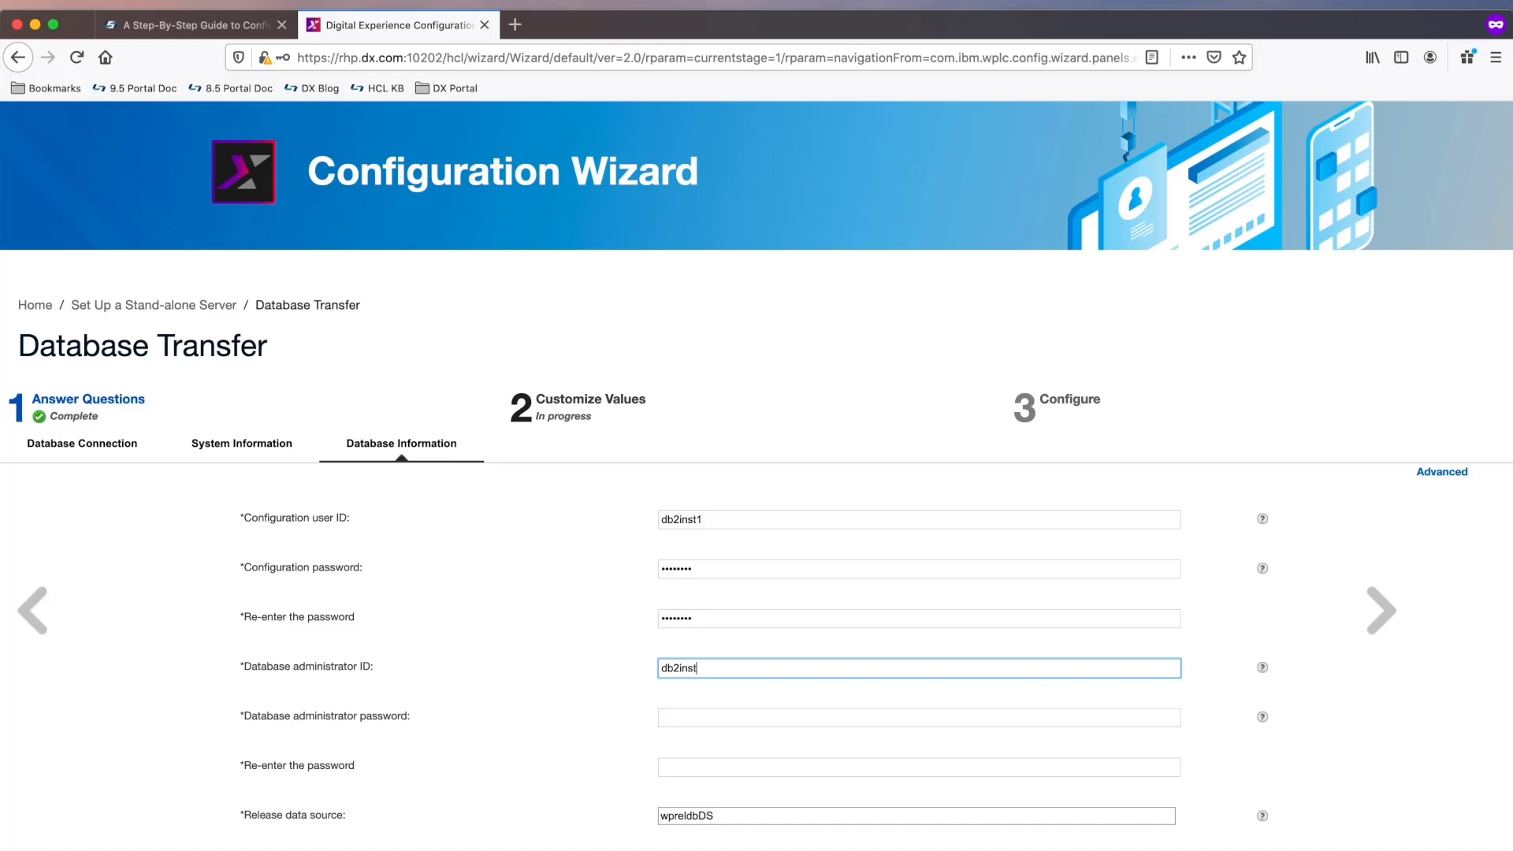
{"action": "type", "text": "1"}
{"action": "left_click", "coordinate": [679, 716]}
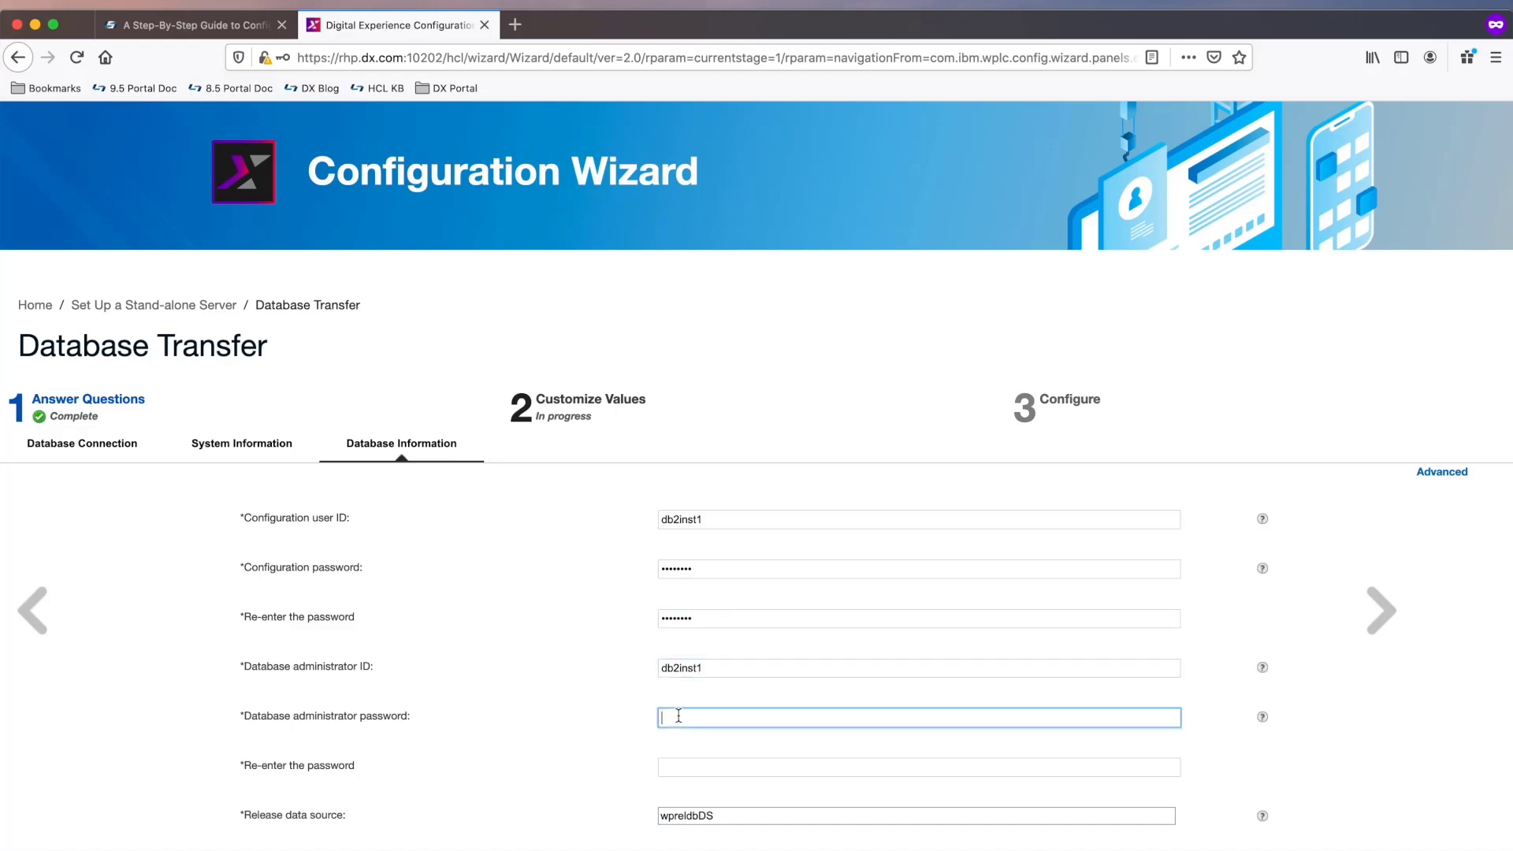
{"action": "type", "text": "password"}
{"action": "left_click", "coordinate": [678, 766]}
{"action": "type", "text": "passwo"}
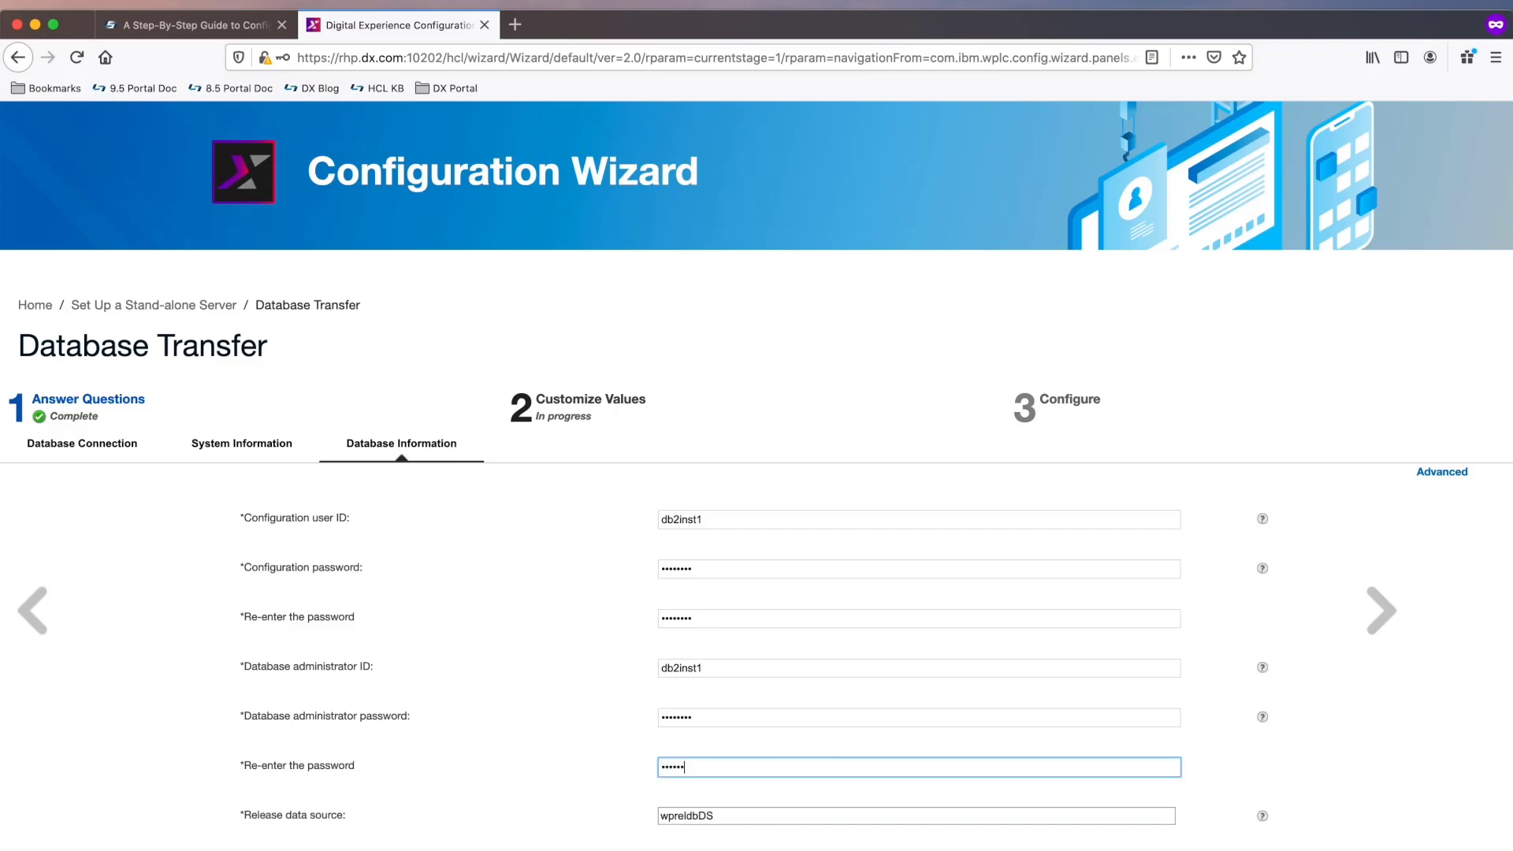
{"action": "scroll", "coordinate": [756, 473], "scroll_direction": "down", "scroll_amount": 5}
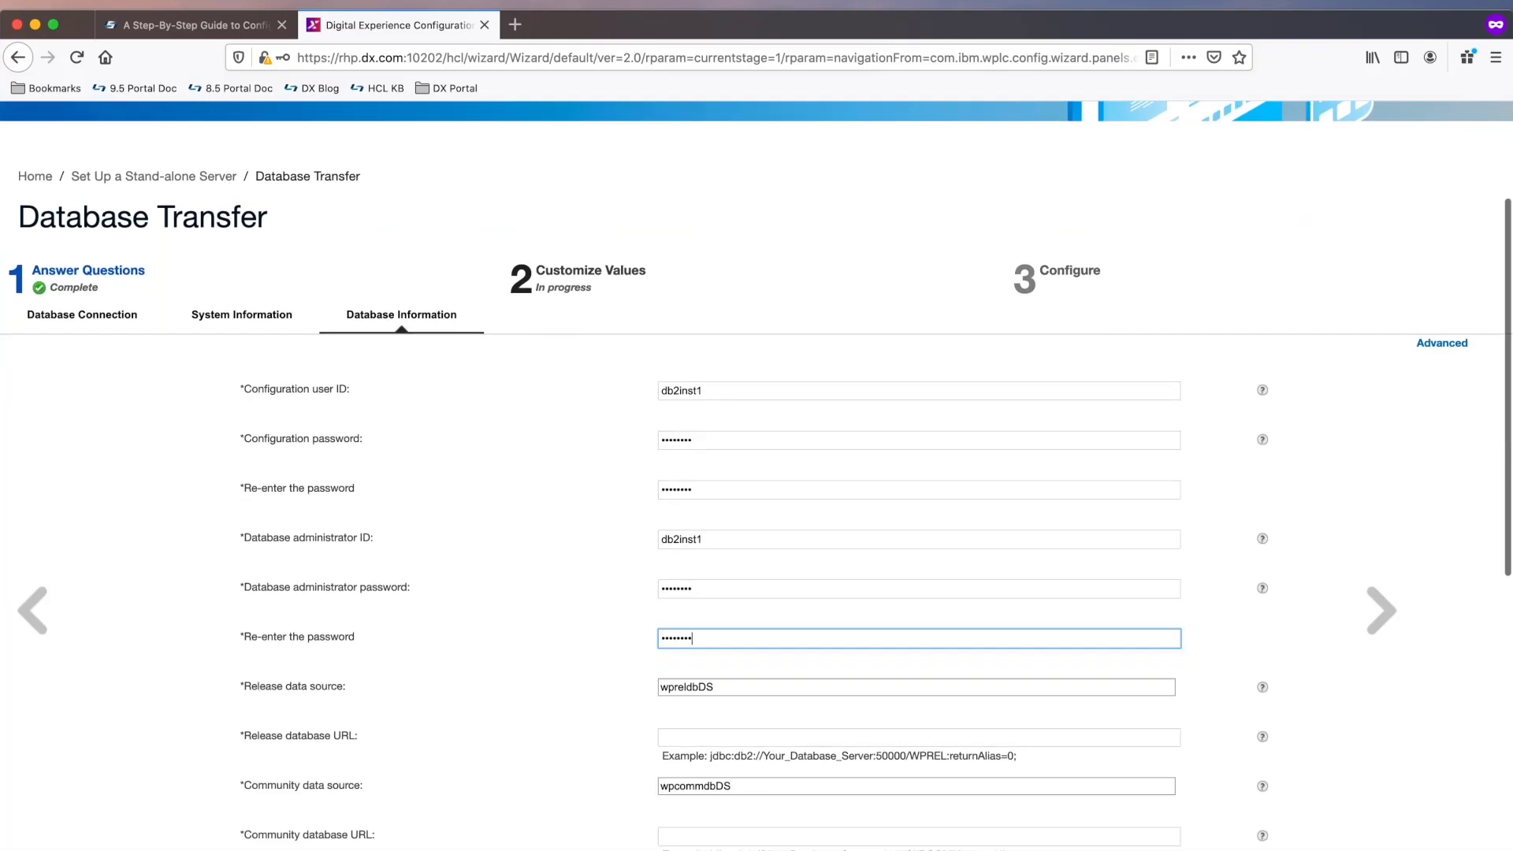
{"action": "scroll", "coordinate": [918, 844], "scroll_direction": "down", "scroll_amount": 3}
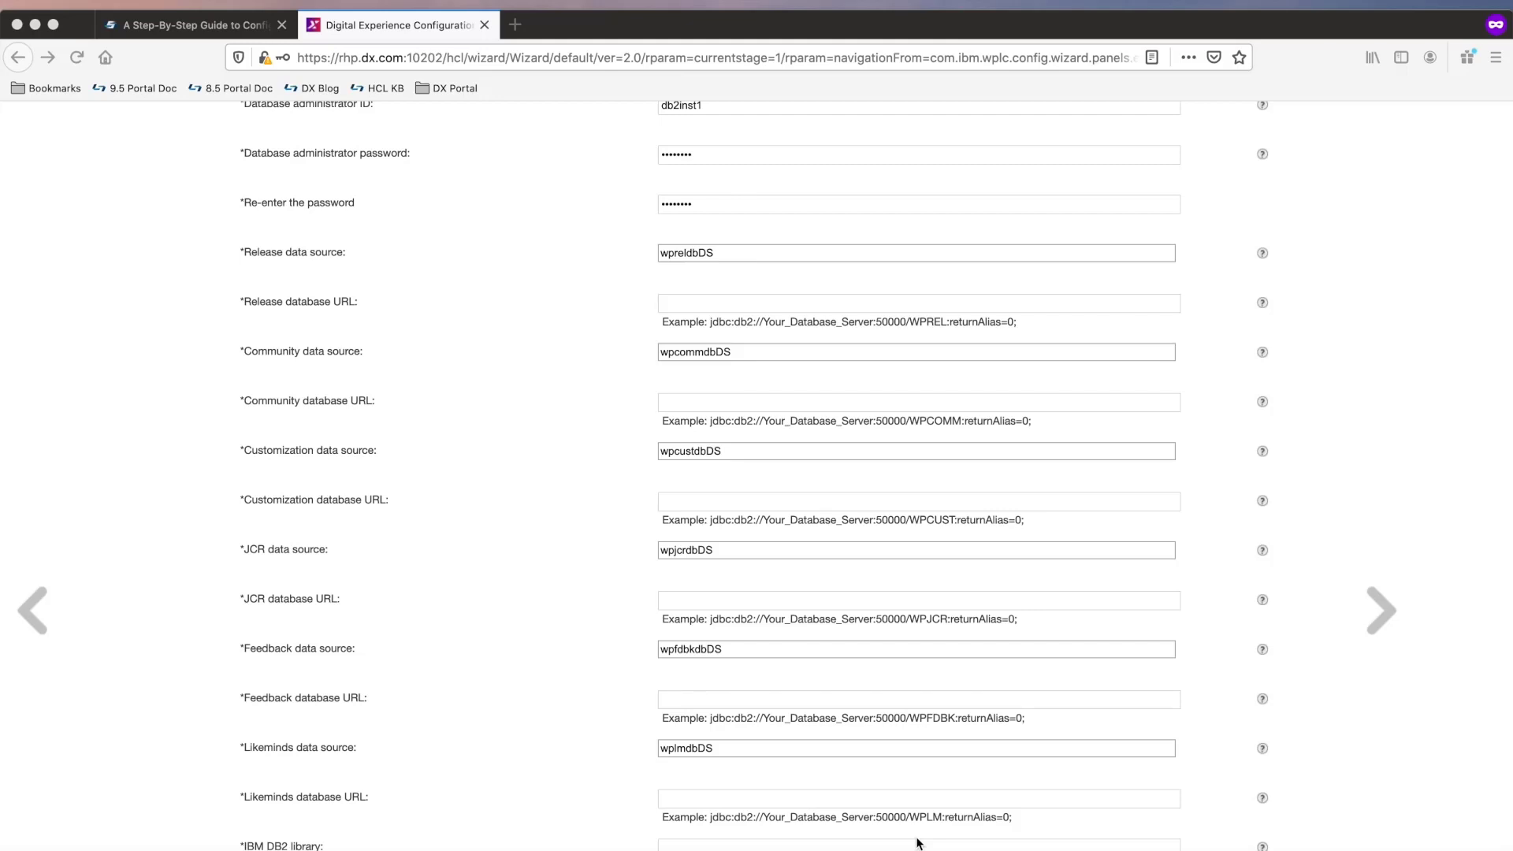
Step: Fill the database URLs, DB2 library path and /home/db2inst1/temp from db2_notes.txt, then submit
{"action": "left_click", "coordinate": [1307, 842]}
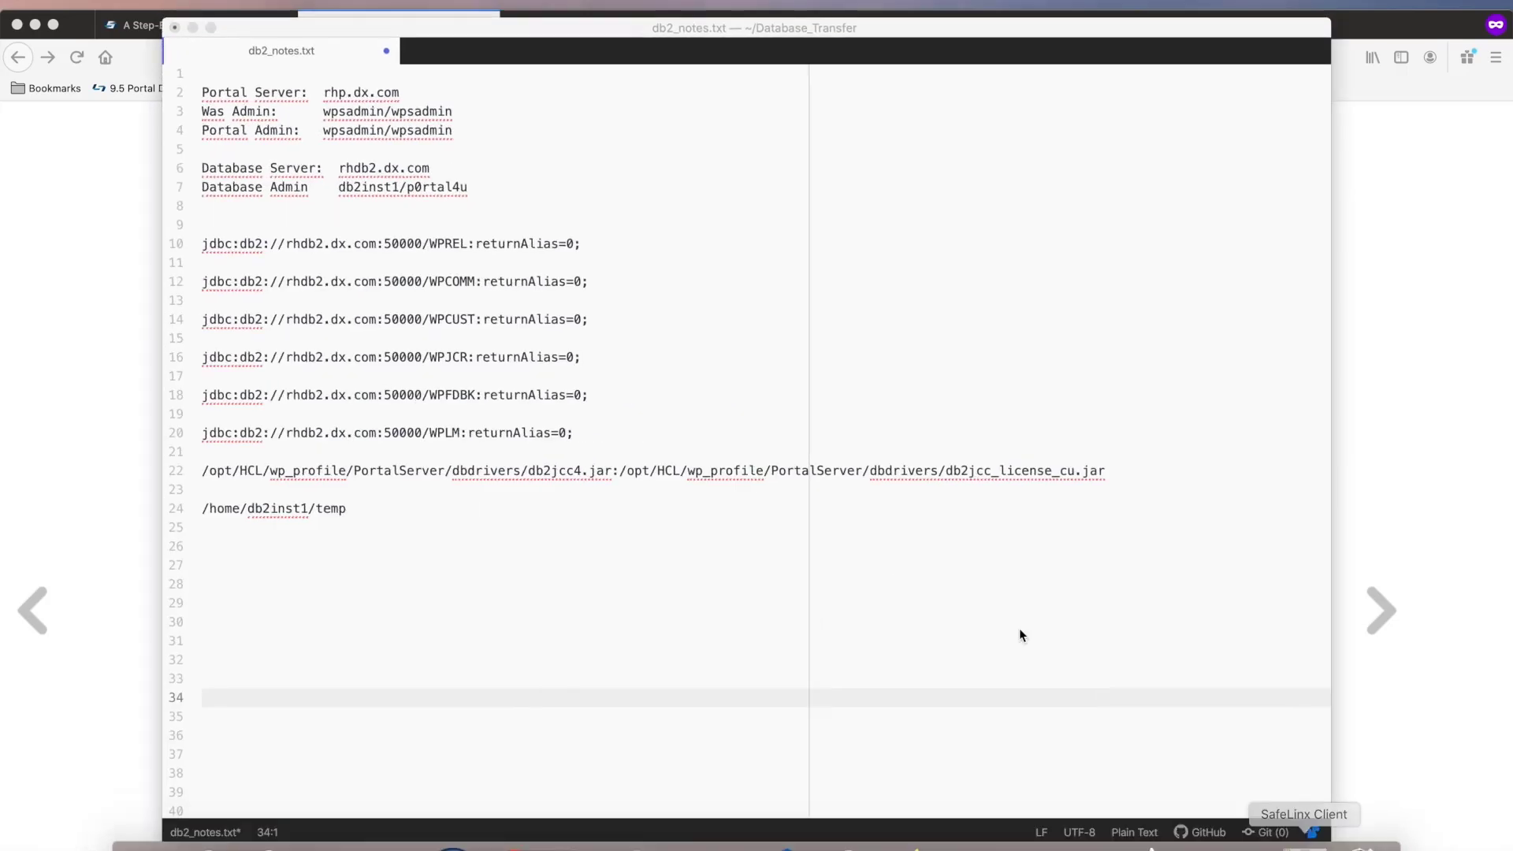
{"action": "left_click_drag", "start_coordinate": [584, 243], "coordinate": [196, 243]}
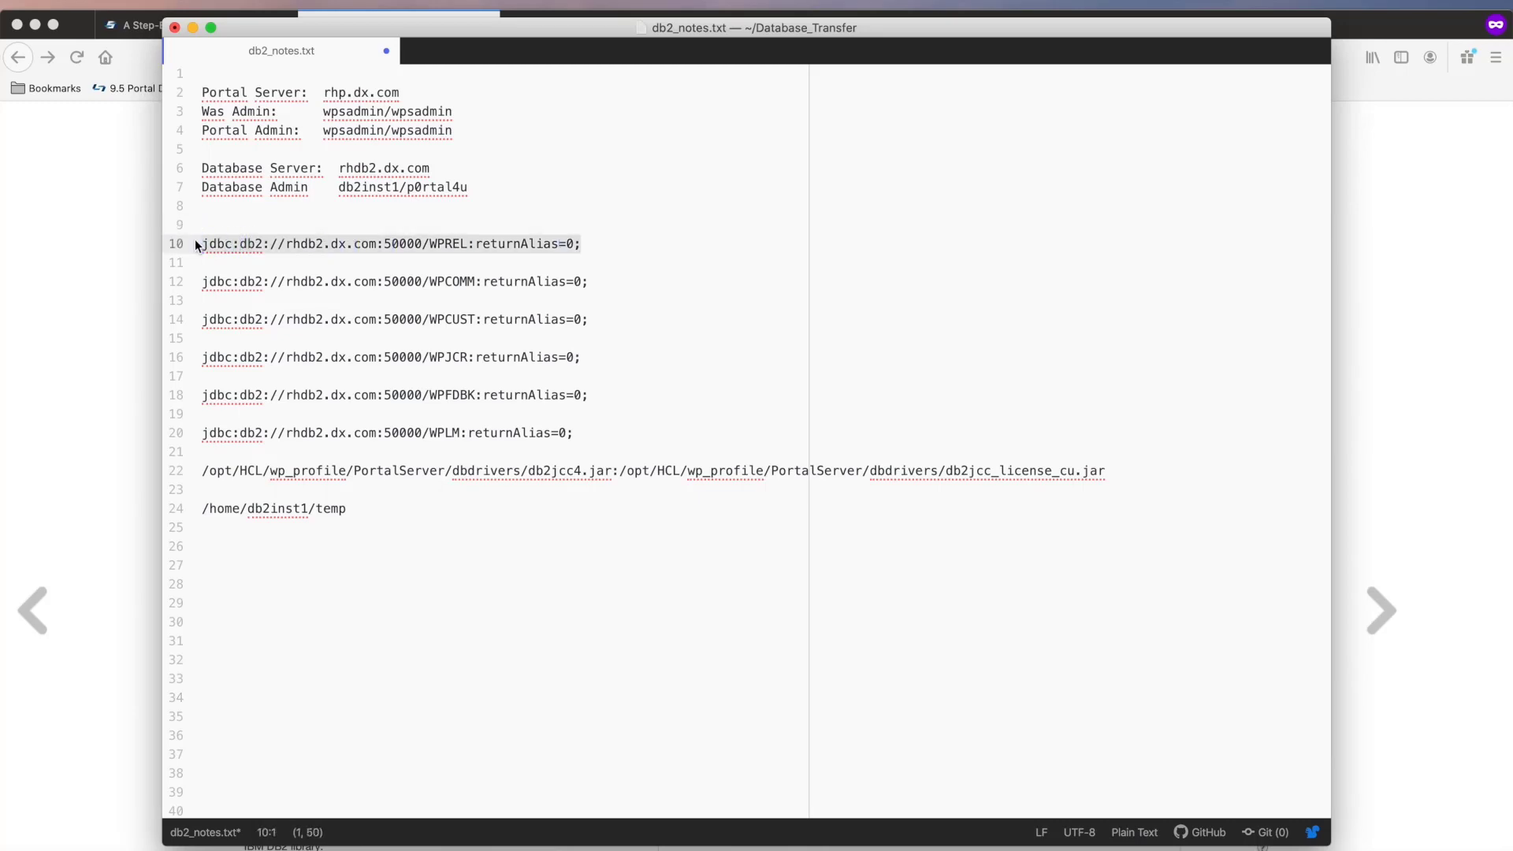
{"action": "key", "text": "ctrl+Up"}
{"action": "left_click", "coordinate": [721, 416]}
{"action": "left_click", "coordinate": [676, 305]}
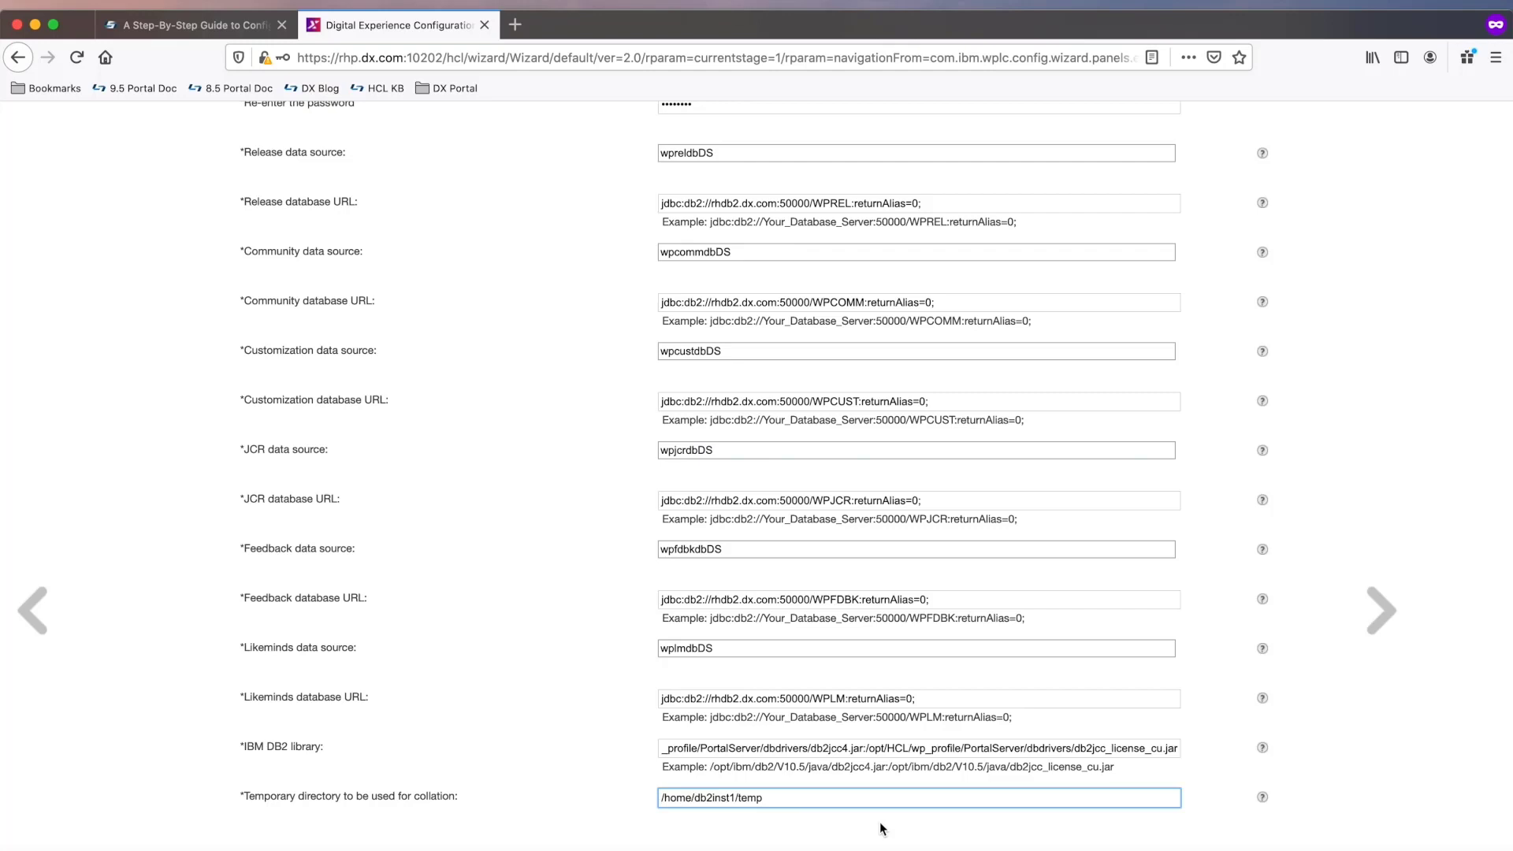
{"action": "left_click", "coordinate": [921, 844]}
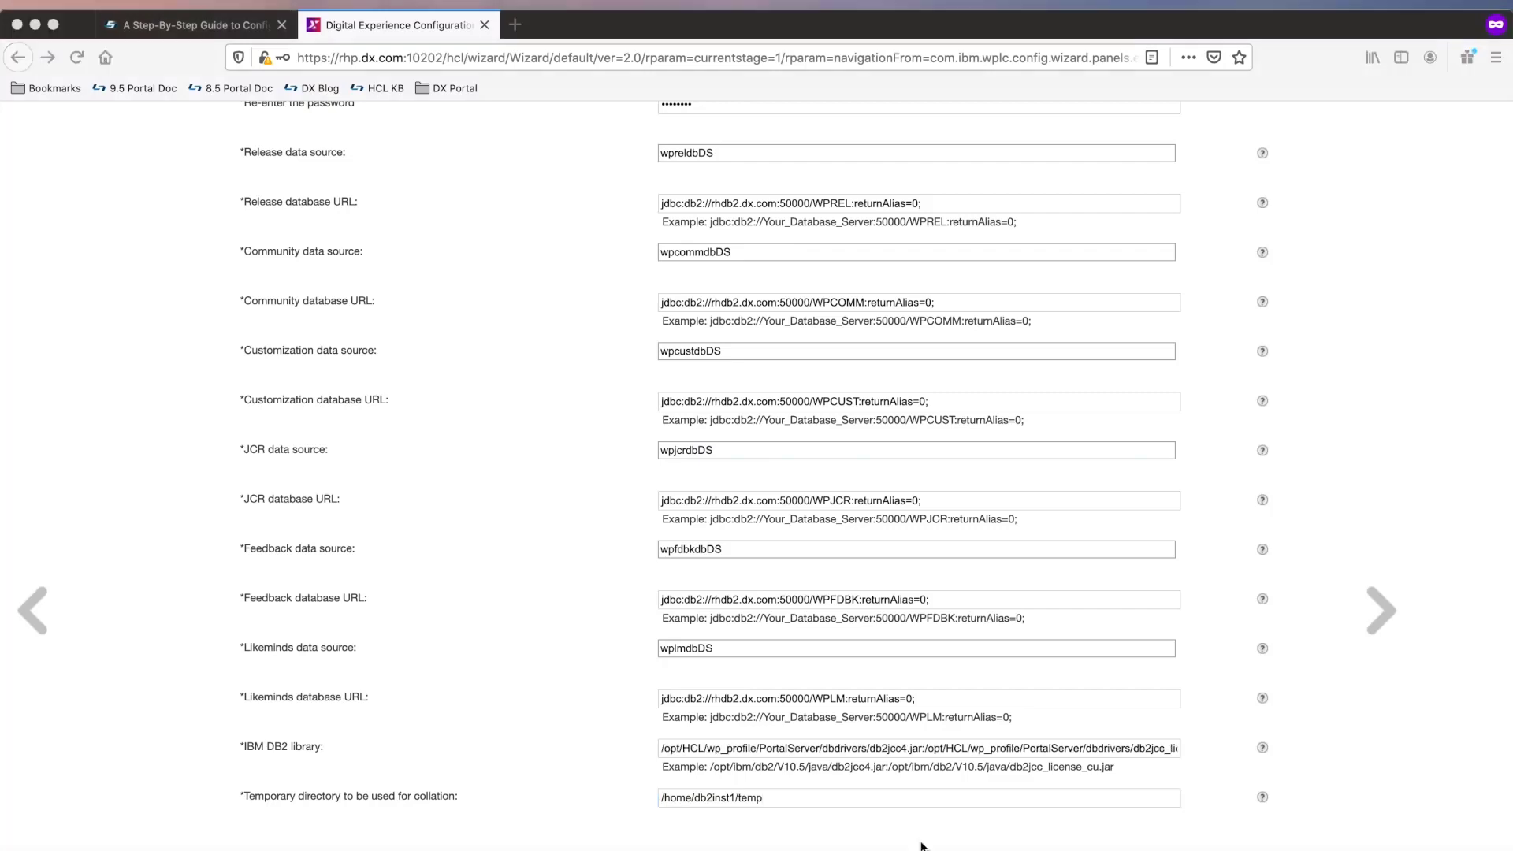
{"action": "left_click", "coordinate": [1383, 620]}
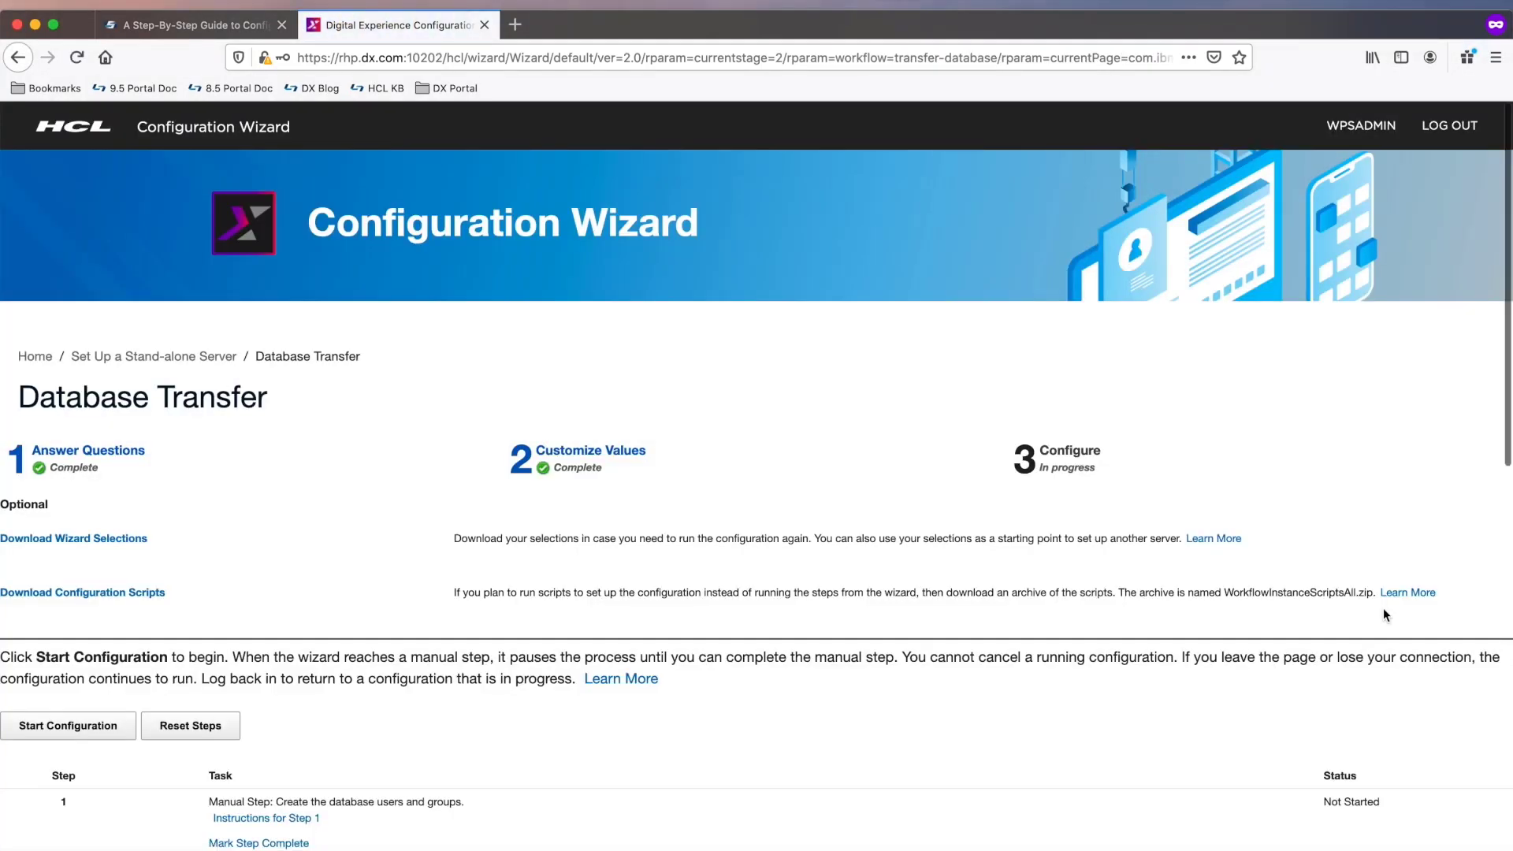
Step: Review the Configure steps table and open Step 1's instructions for creating database users and groups
{"action": "scroll", "coordinate": [1384, 609], "scroll_direction": "down", "scroll_amount": 5}
{"action": "scroll", "coordinate": [1384, 614], "scroll_direction": "down", "scroll_amount": 10}
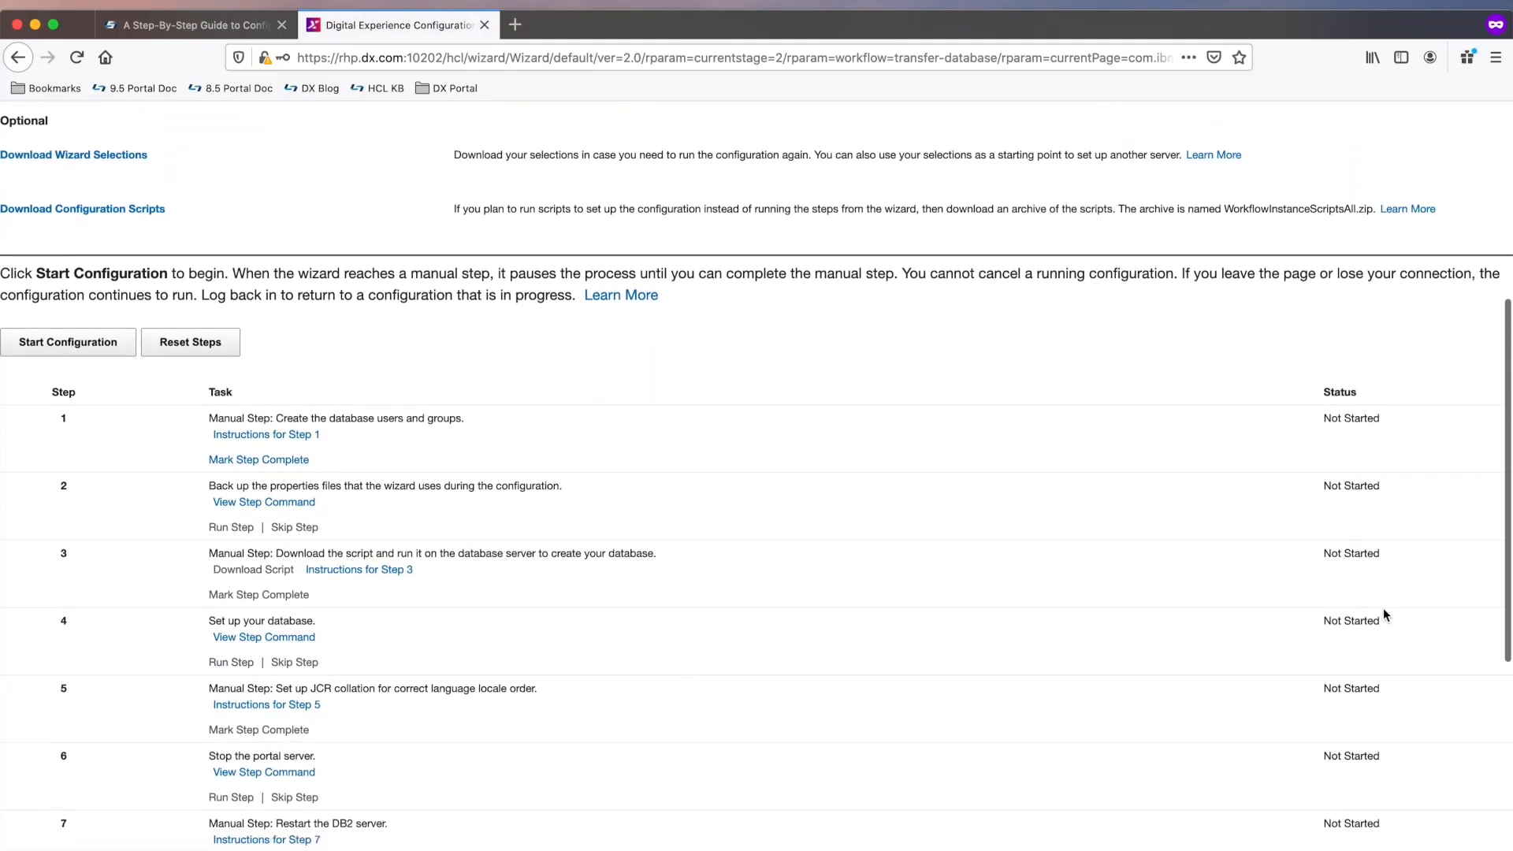
{"action": "scroll", "coordinate": [1385, 614], "scroll_direction": "down", "scroll_amount": 7}
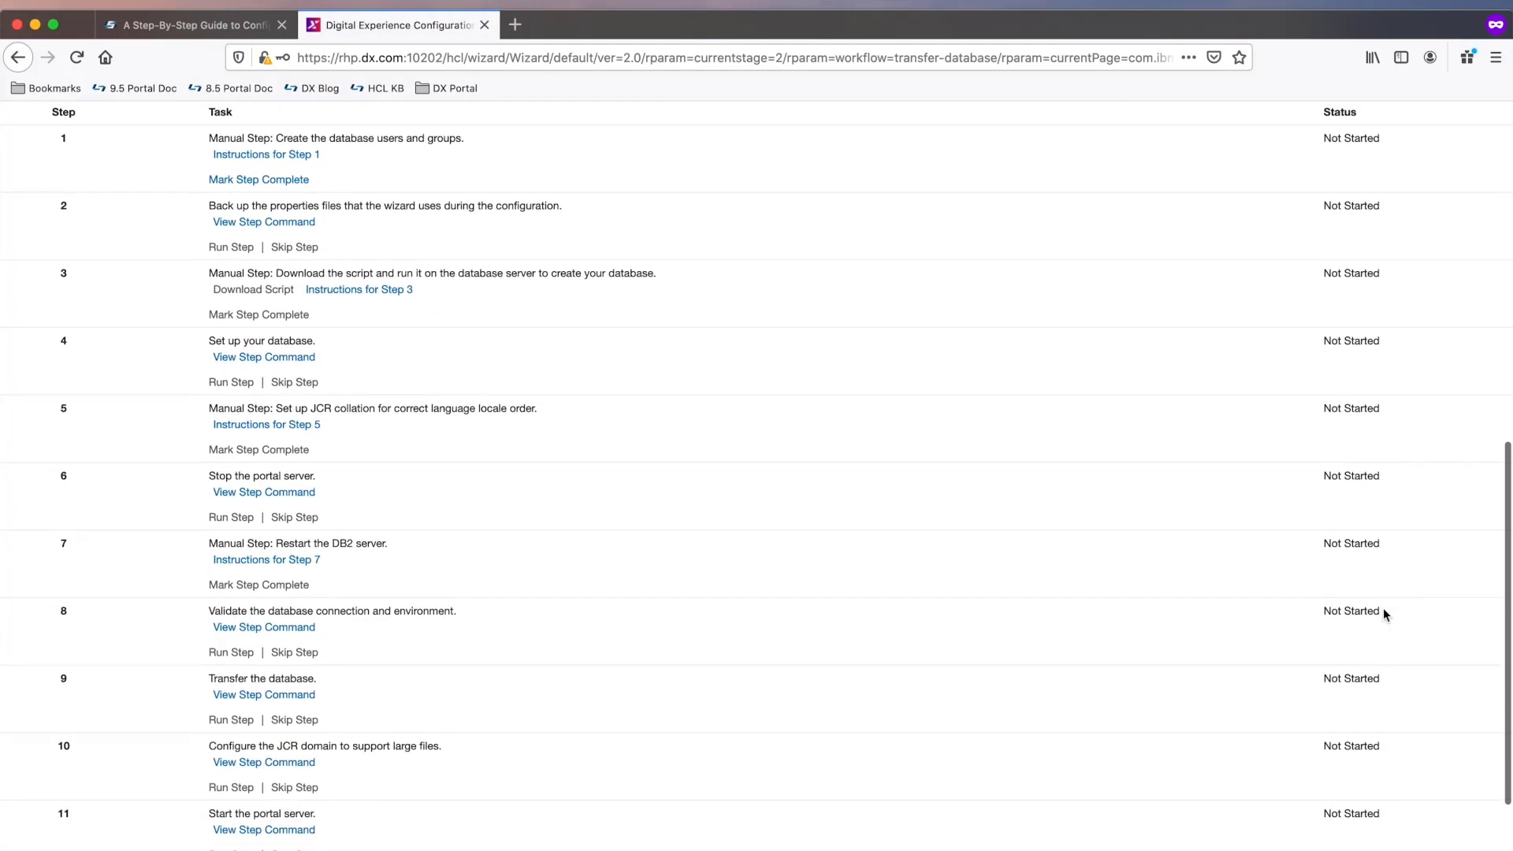
{"action": "scroll", "coordinate": [1385, 613], "scroll_direction": "up", "scroll_amount": 8}
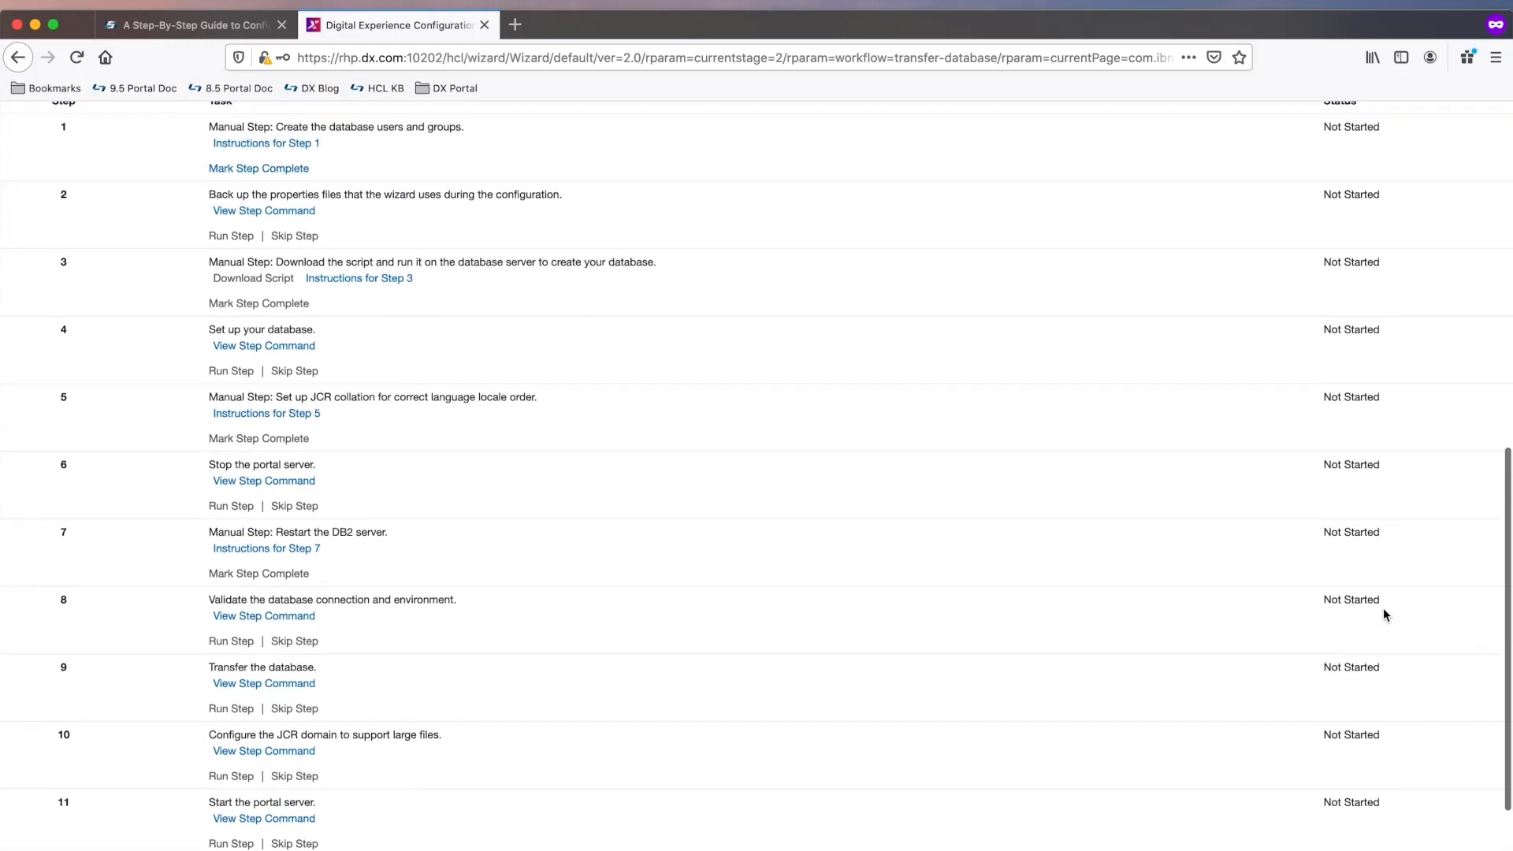
{"action": "scroll", "coordinate": [1385, 614], "scroll_direction": "up", "scroll_amount": 2}
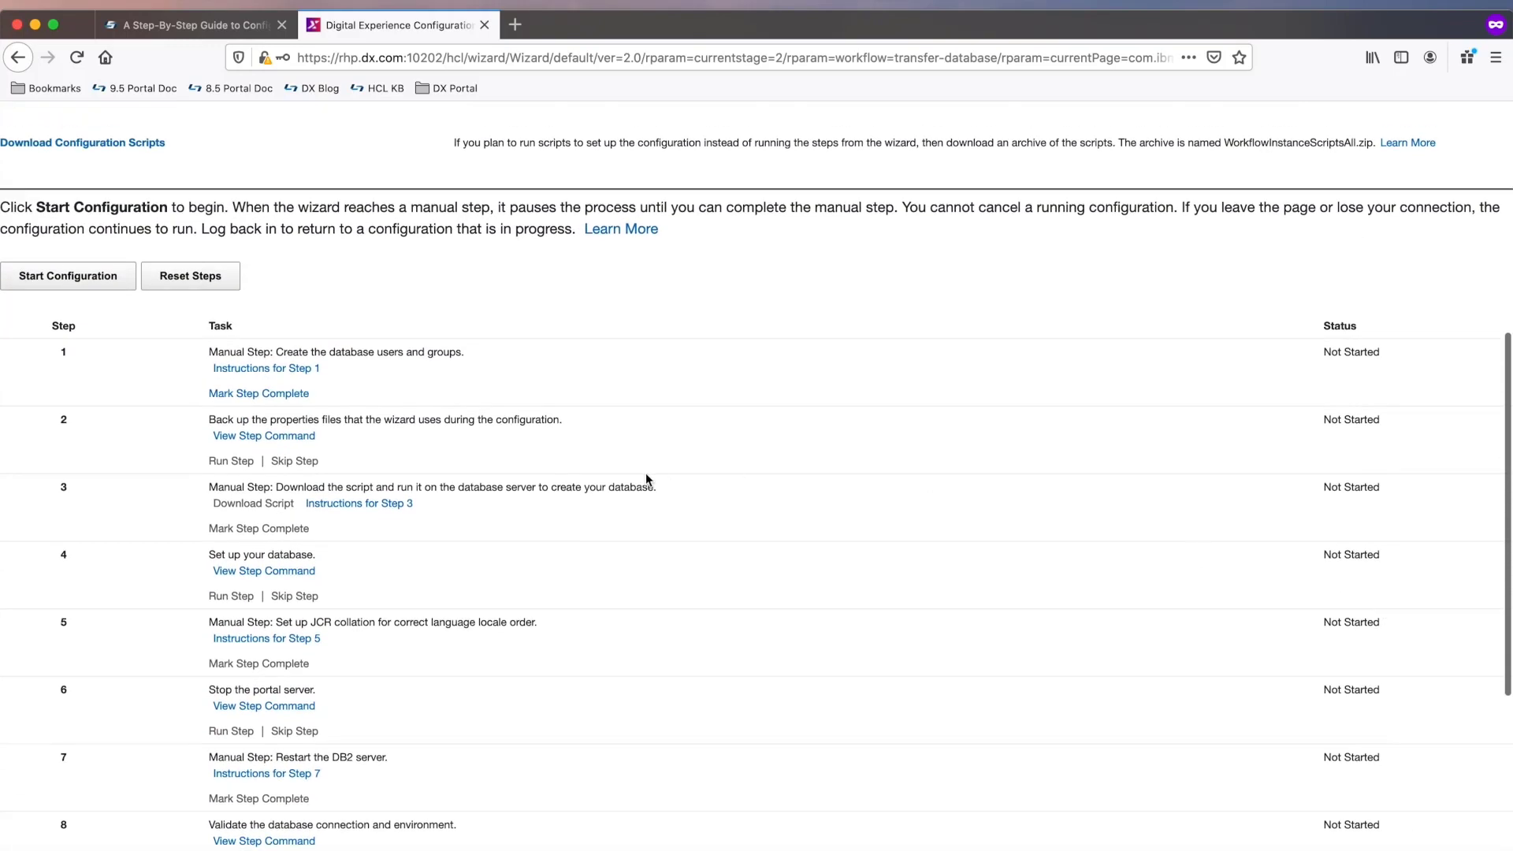
{"action": "left_click", "coordinate": [301, 370]}
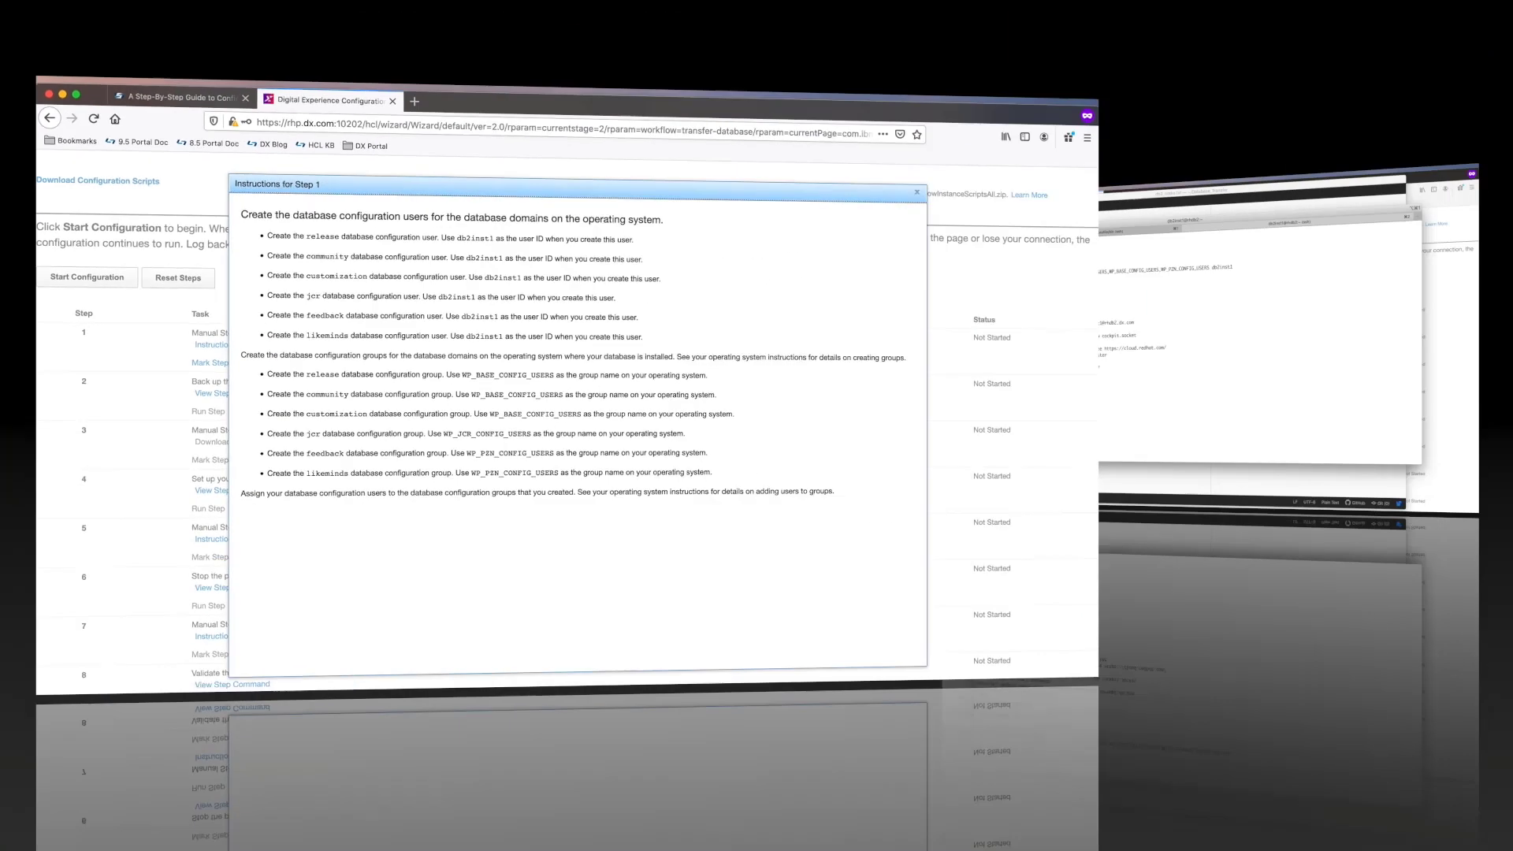
Step: Check db2inst1's group memberships with groups, then mark Step 1 complete in the wizard
{"action": "type", "text": "groups"}
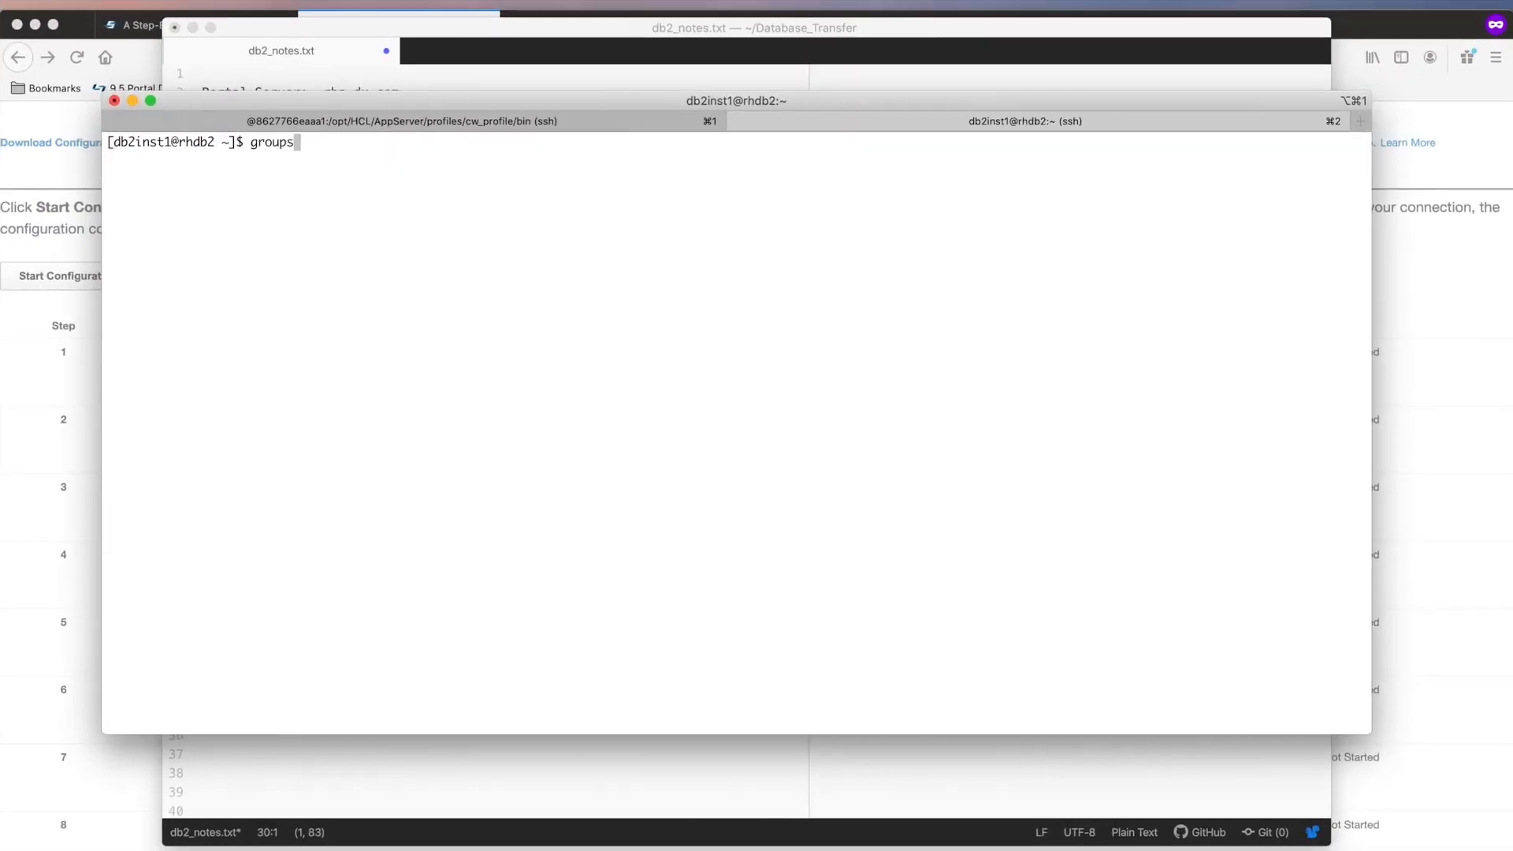
{"action": "key", "text": "Return"}
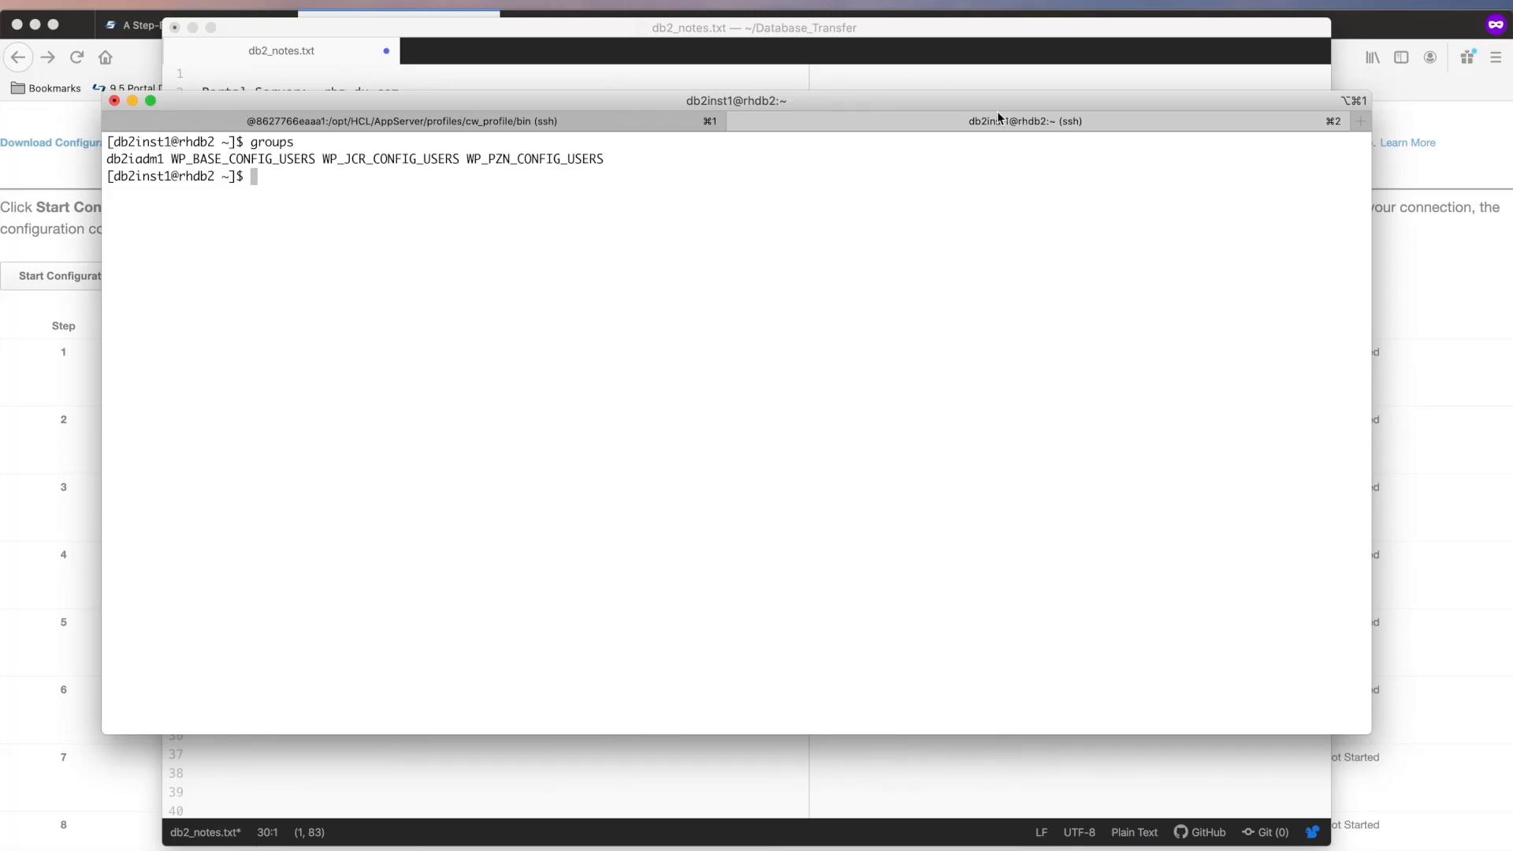
{"action": "key", "text": "ctrl+Up"}
{"action": "left_click", "coordinate": [928, 343]}
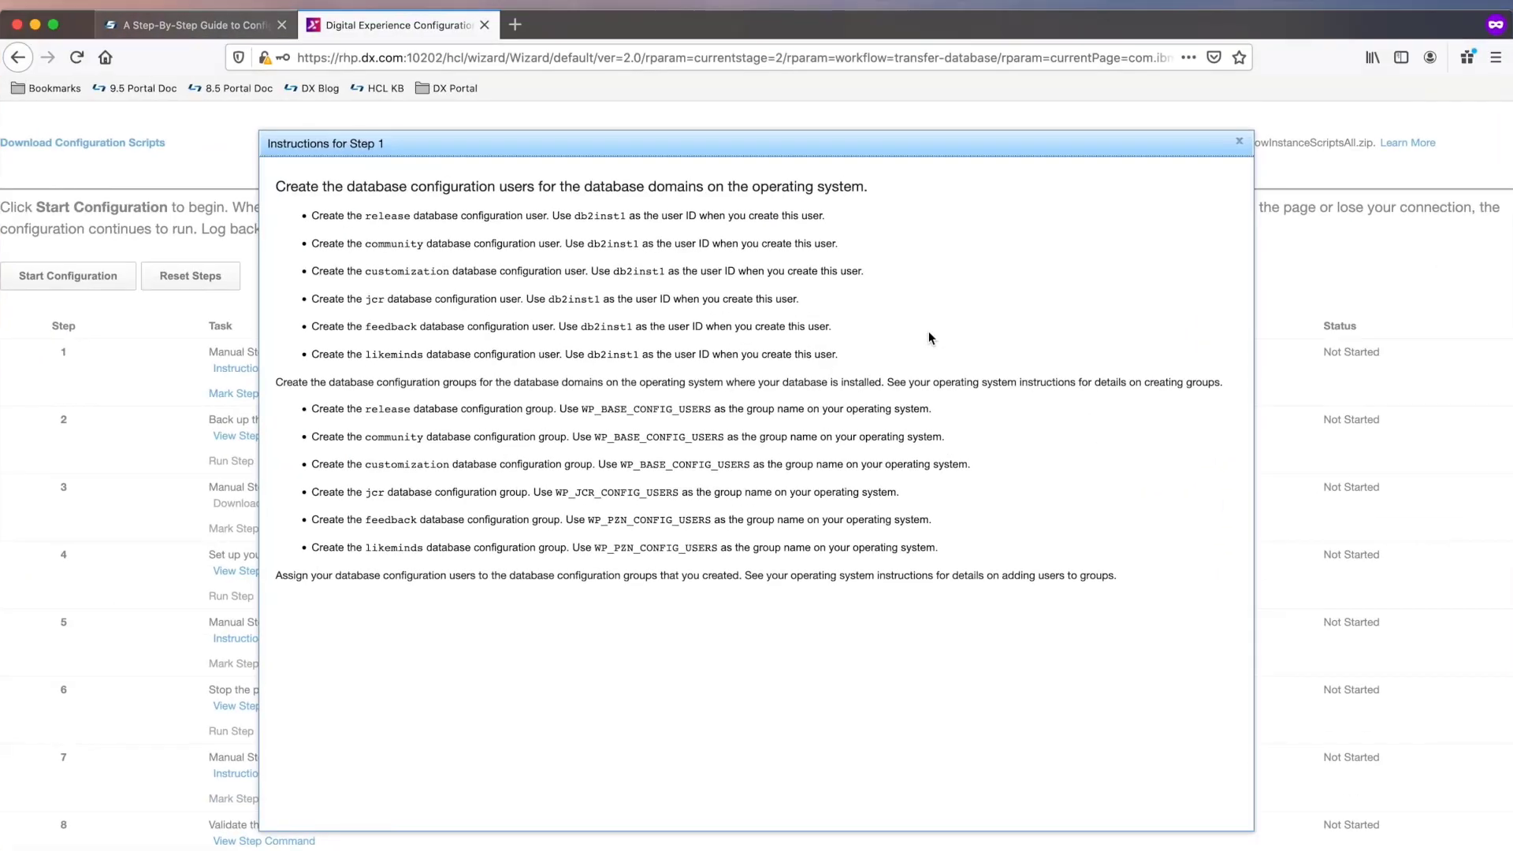
{"action": "left_click", "coordinate": [1241, 144]}
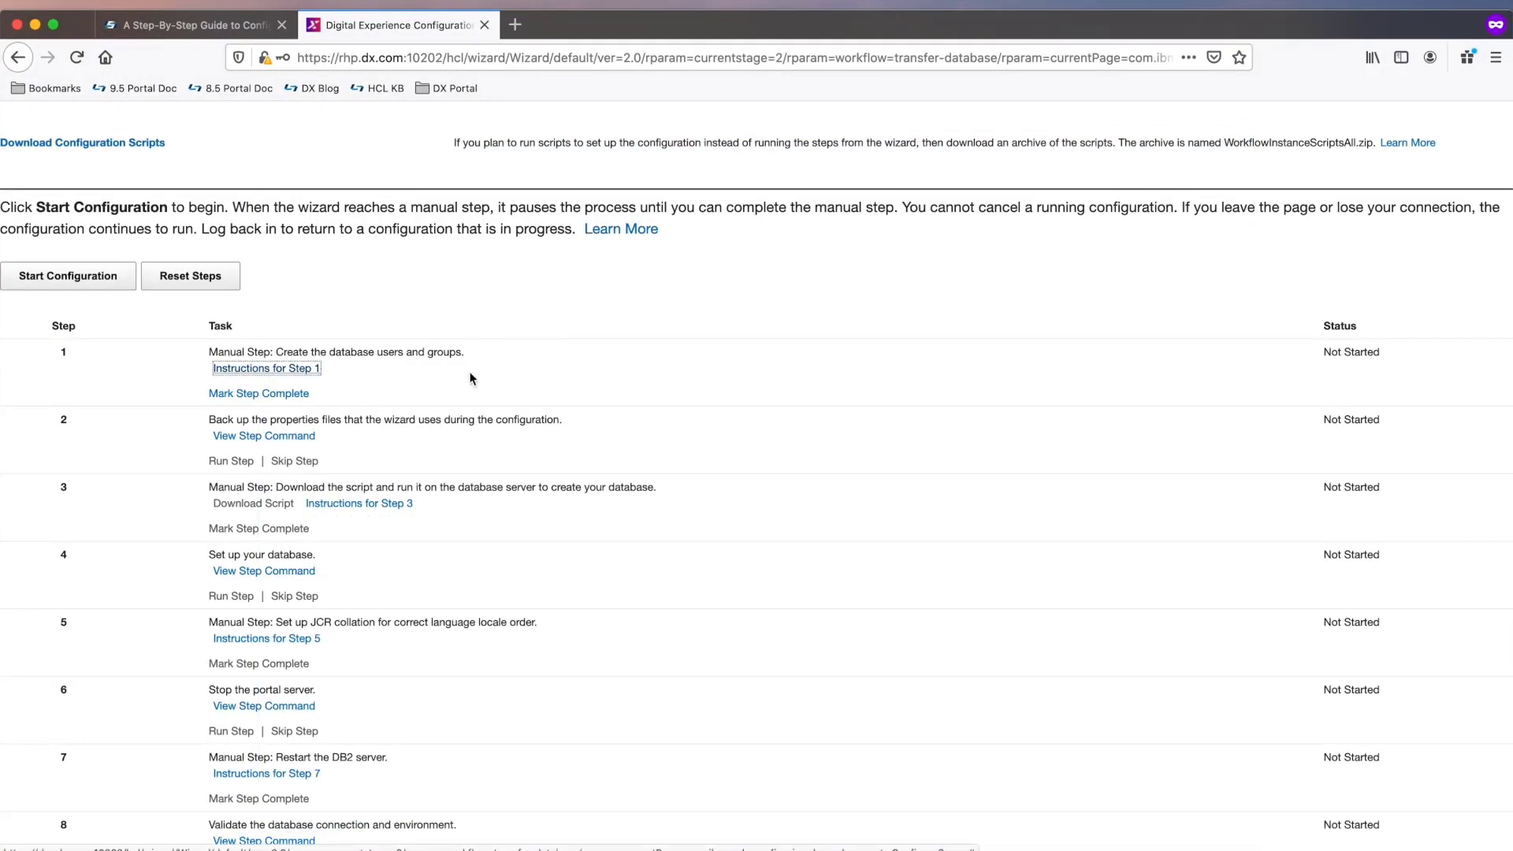
{"action": "left_click", "coordinate": [285, 394]}
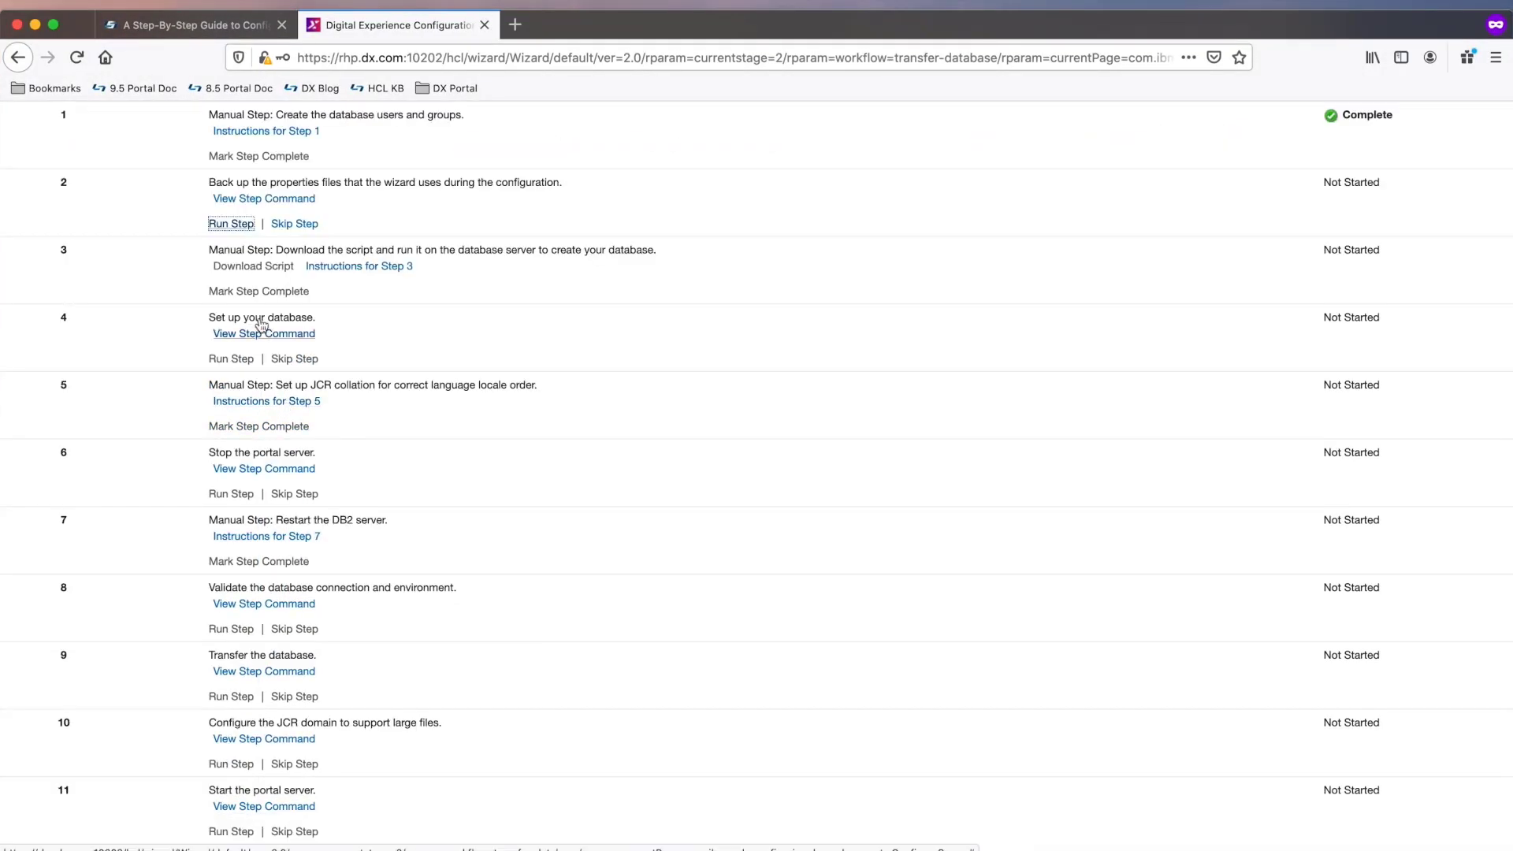
Step: Run step 2 to back up the properties files, then review and close the Step 3 instructions
{"action": "left_click", "coordinate": [233, 225]}
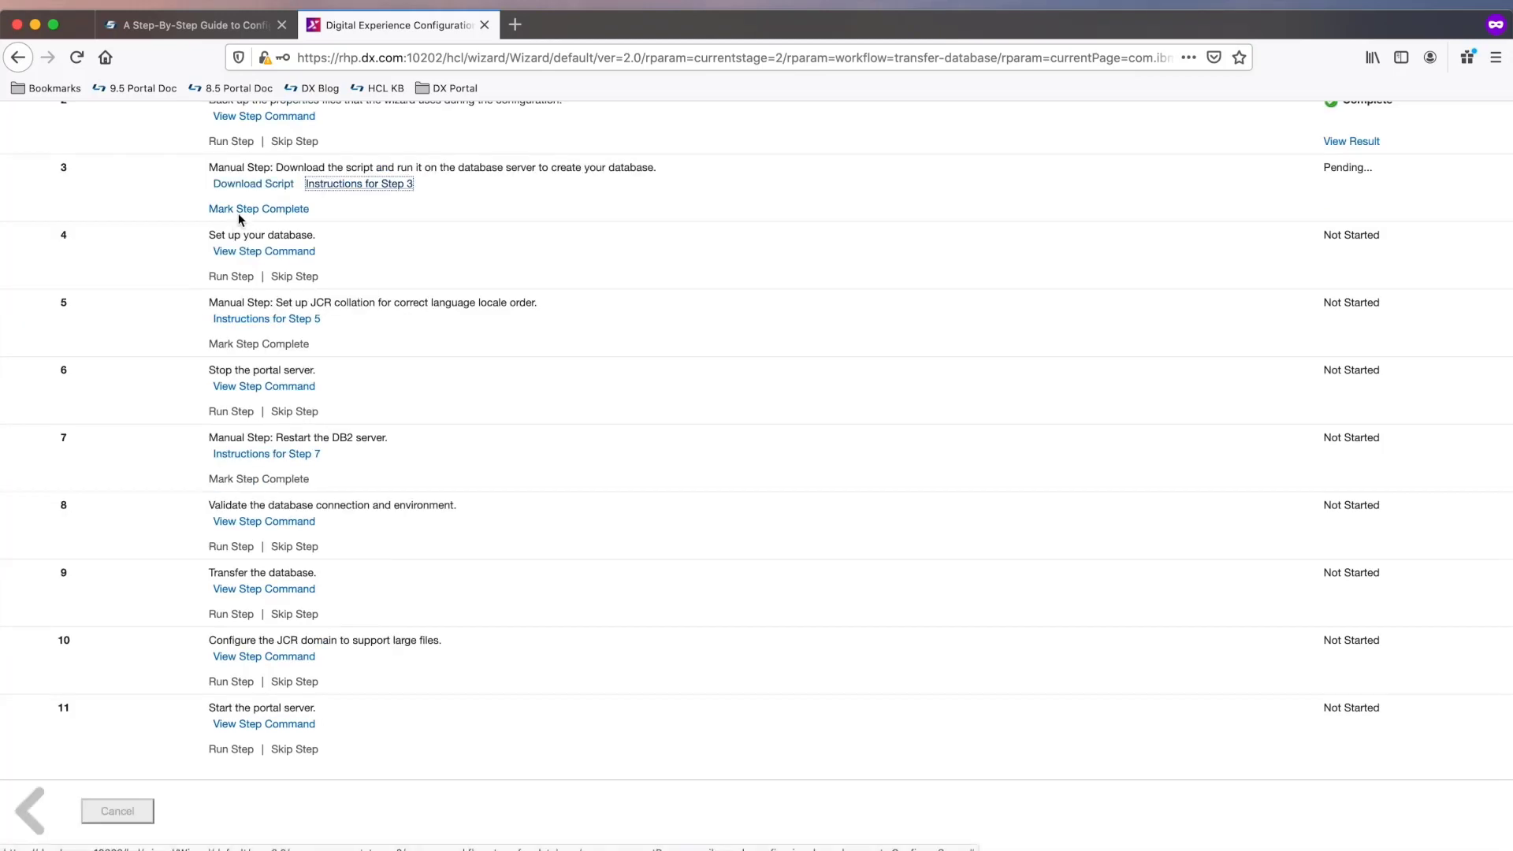
{"action": "left_click", "coordinate": [356, 185]}
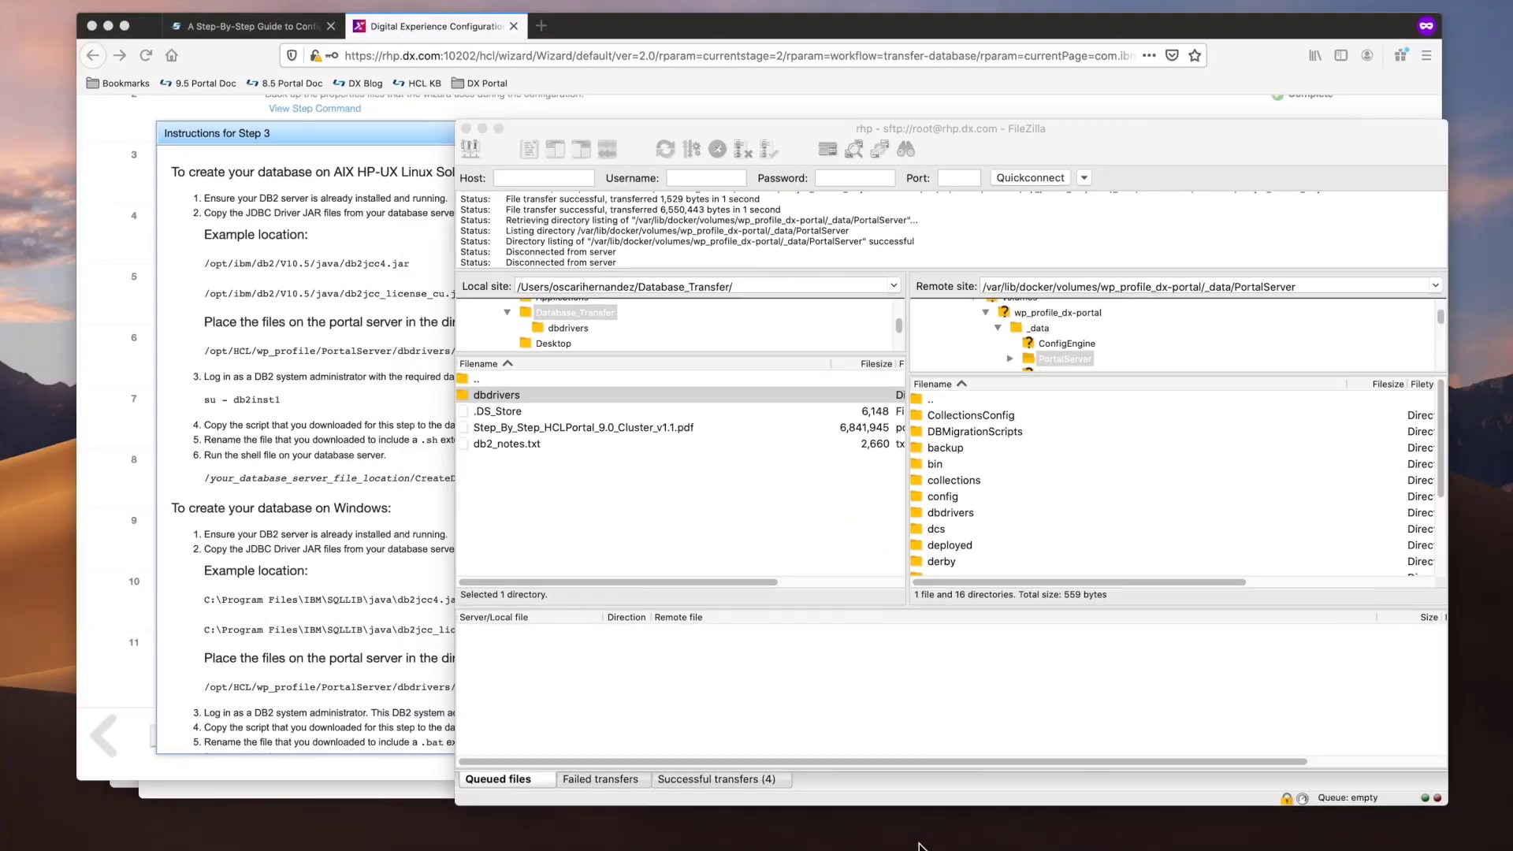
{"action": "key", "text": "ctrl+Up"}
{"action": "left_click", "coordinate": [771, 280]}
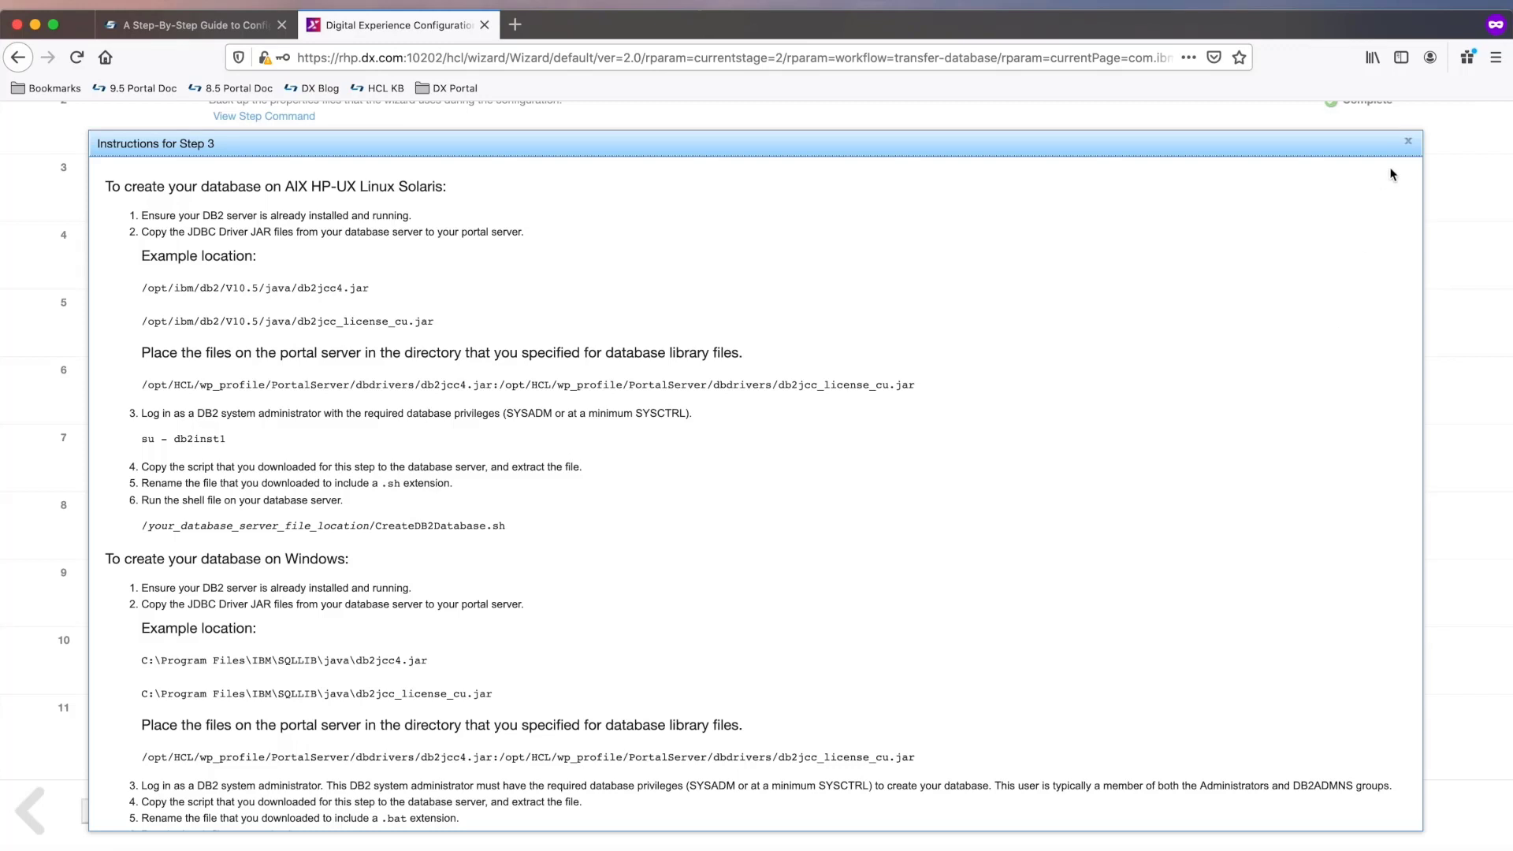
{"action": "left_click", "coordinate": [1410, 144]}
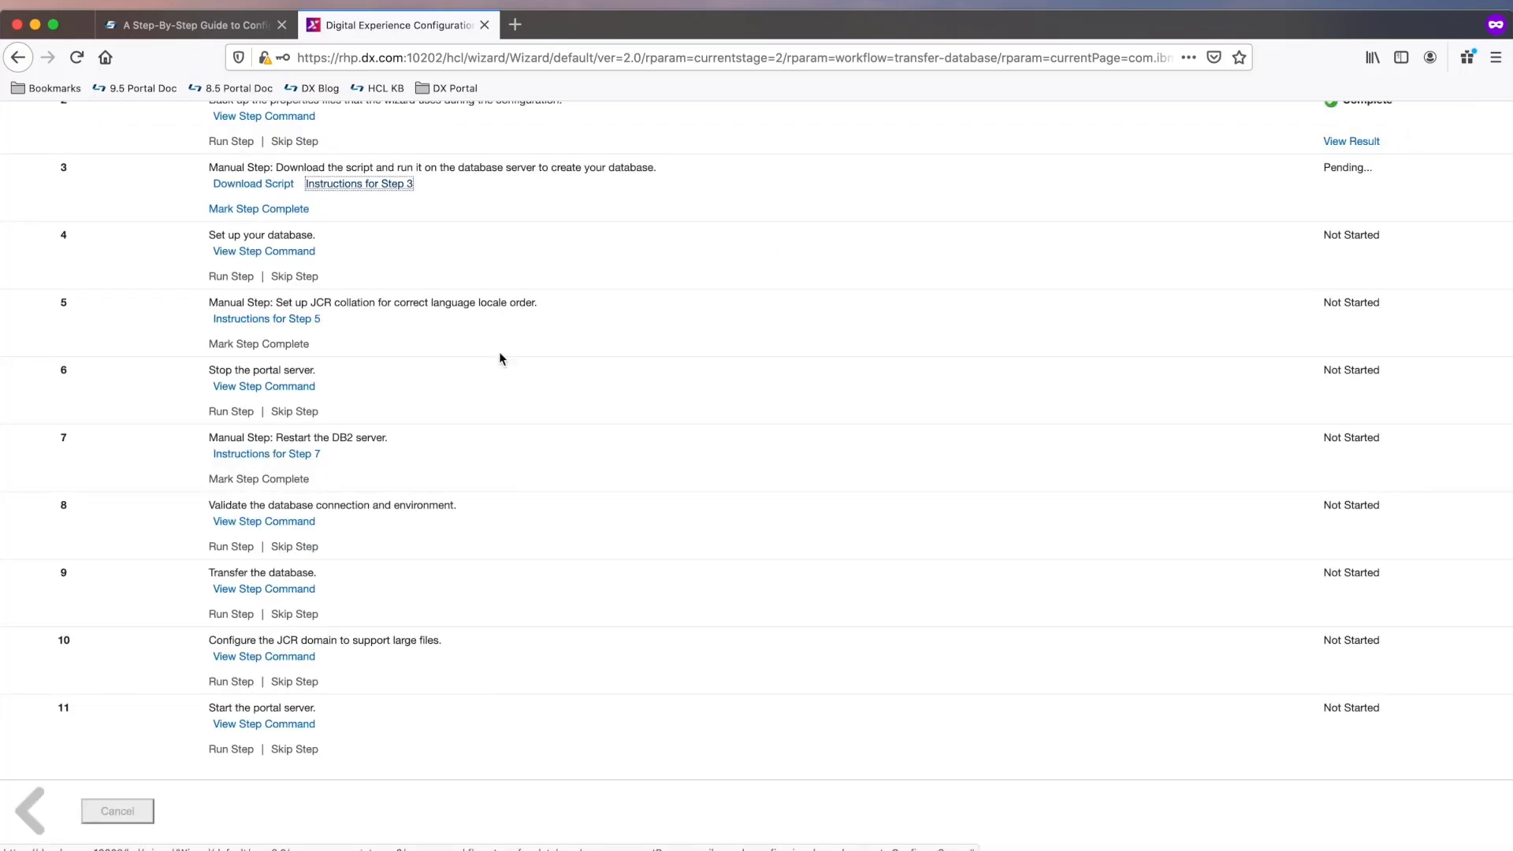
Step: Download the Step 3 script and locate CreateDB2Database under WorkflowInstanceScriptsStep3 > scripts in Finder
{"action": "left_click", "coordinate": [269, 185]}
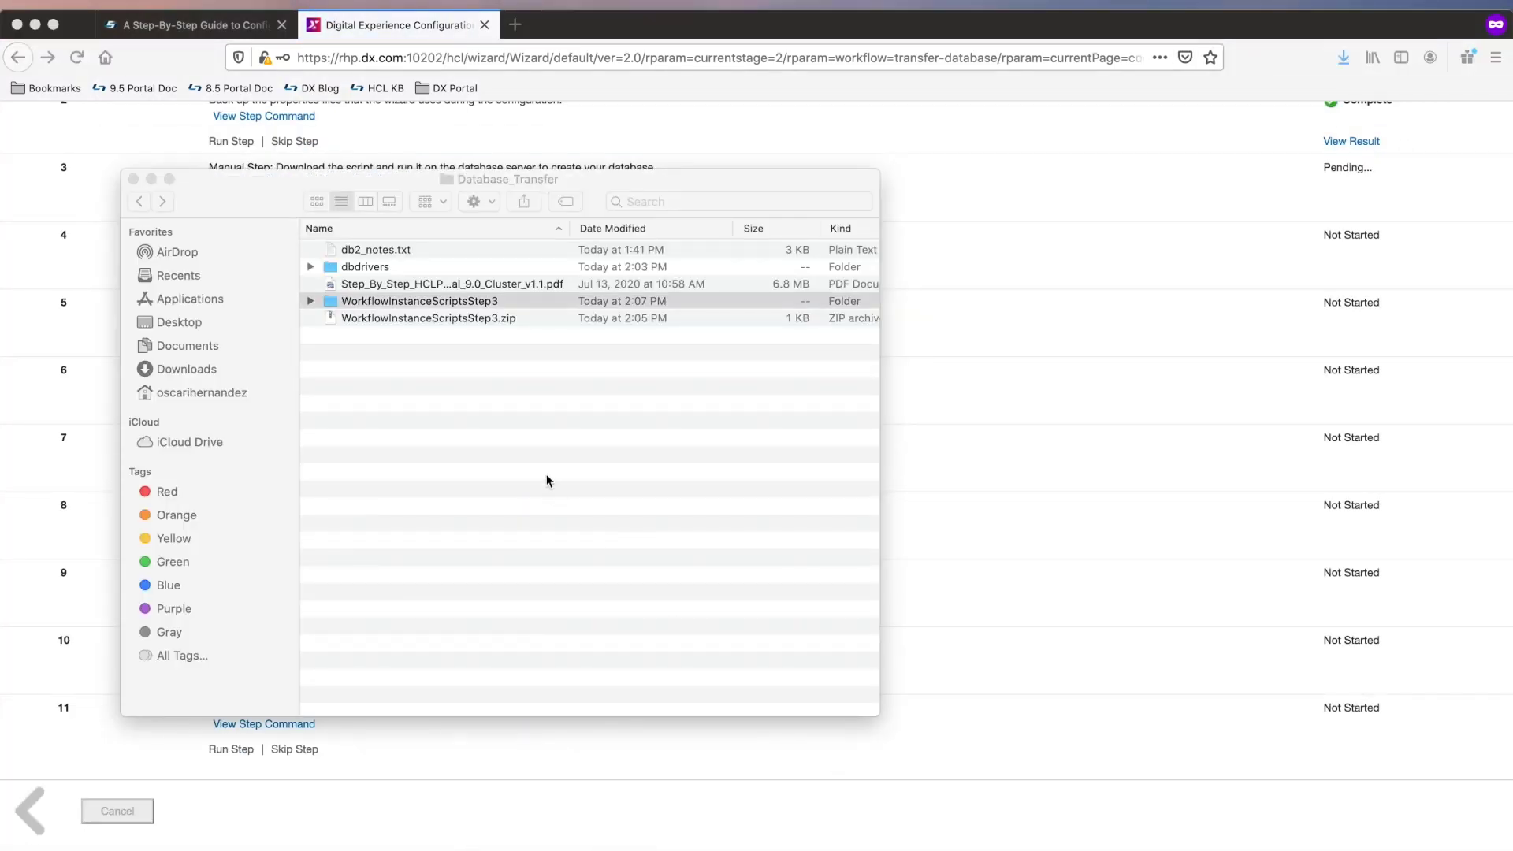
{"action": "left_click", "coordinate": [310, 301]}
{"action": "left_click", "coordinate": [329, 335]}
{"action": "left_click", "coordinate": [374, 352]}
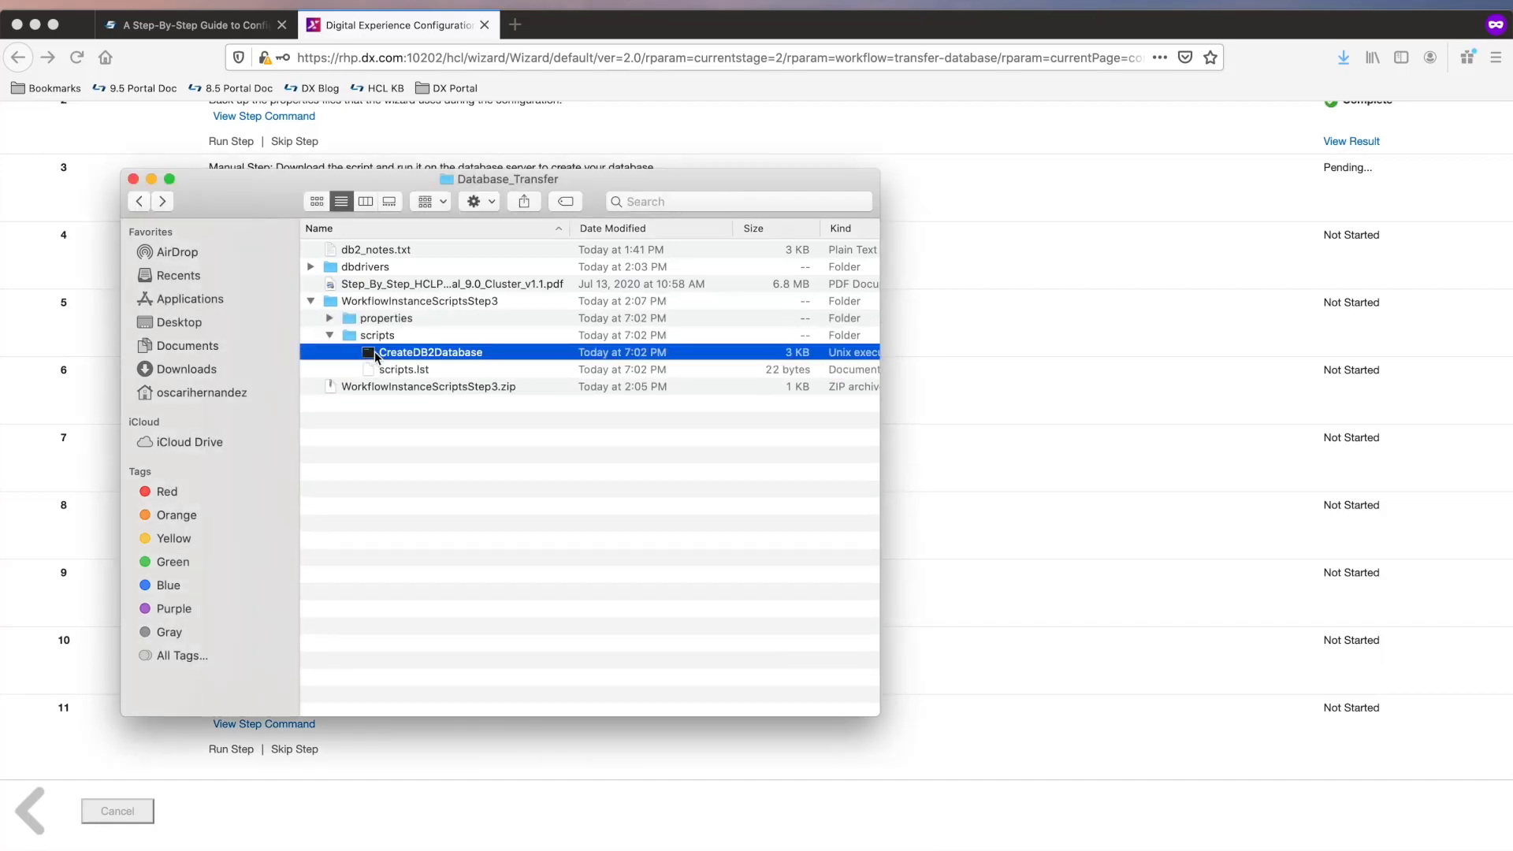
{"action": "key", "text": "ctrl+Up"}
{"action": "left_click", "coordinate": [1148, 423]}
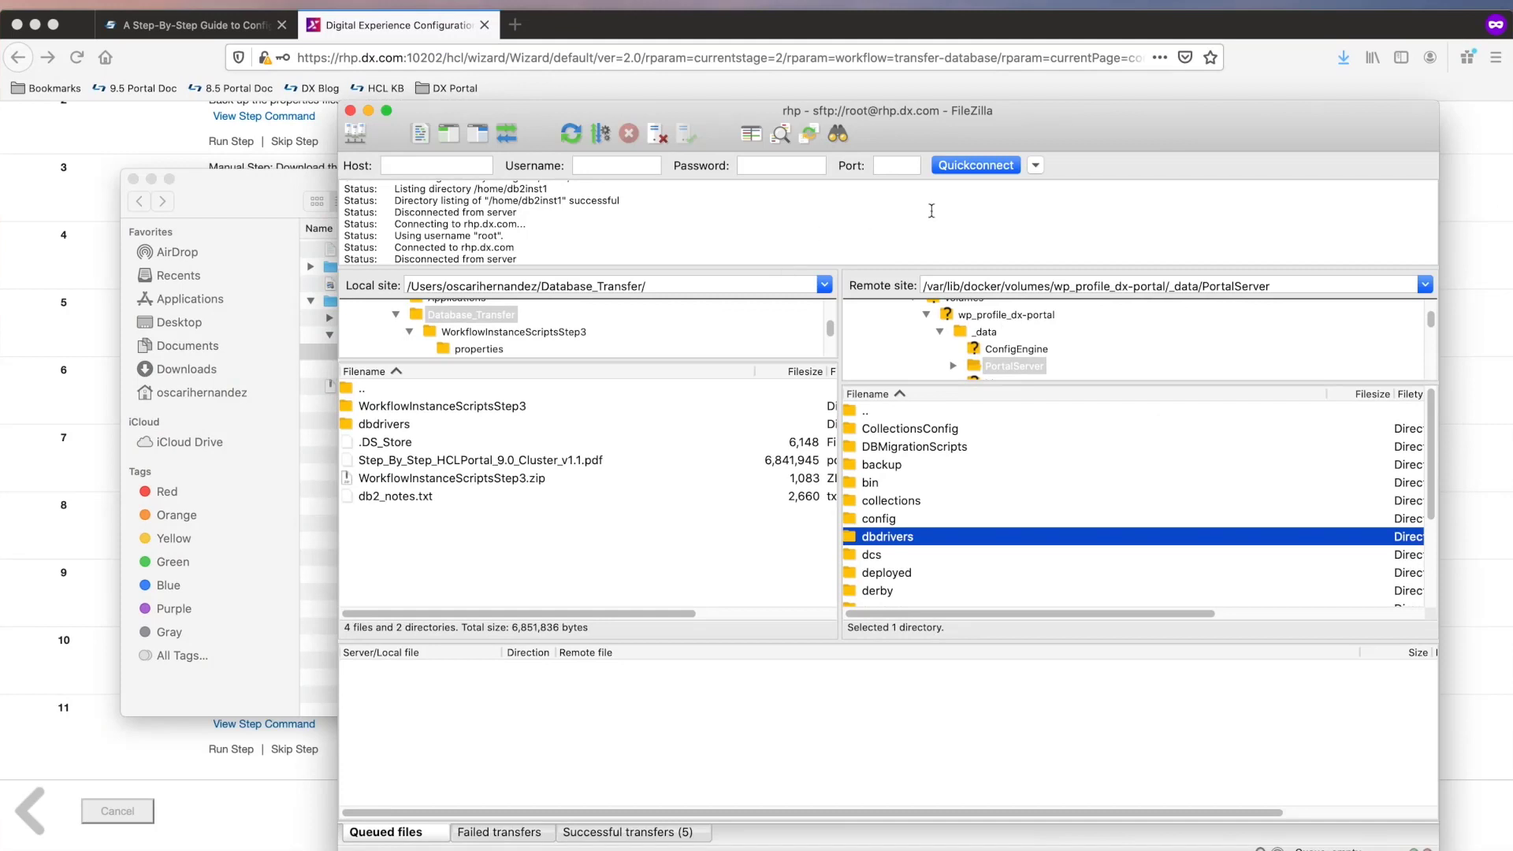
Step: Connect to the saved rhdb2 site and create and open a remote 'temp' folder
{"action": "left_click", "coordinate": [355, 134]}
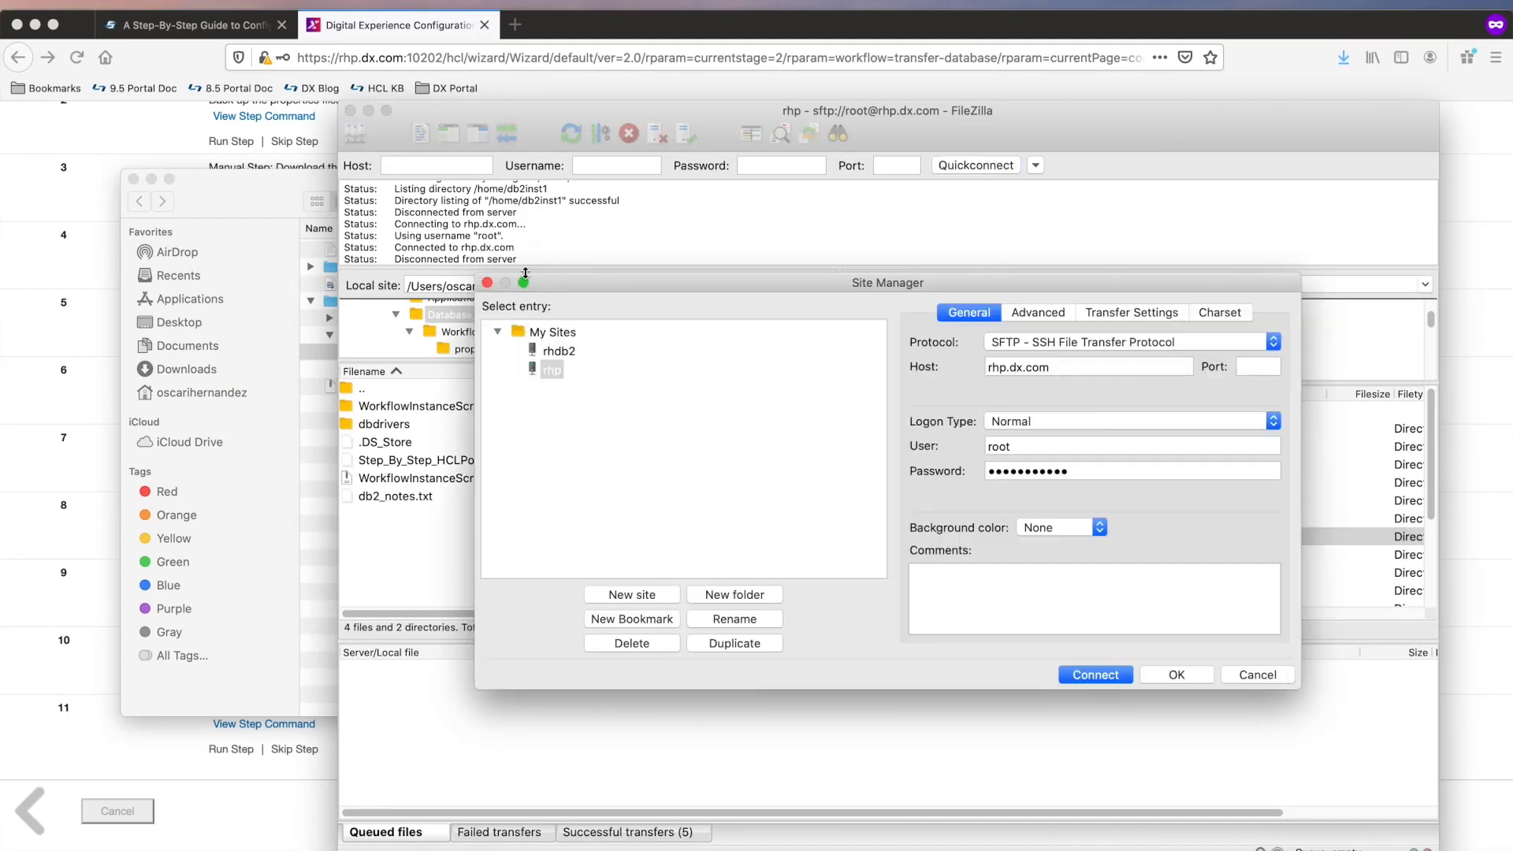
{"action": "left_click", "coordinate": [563, 353]}
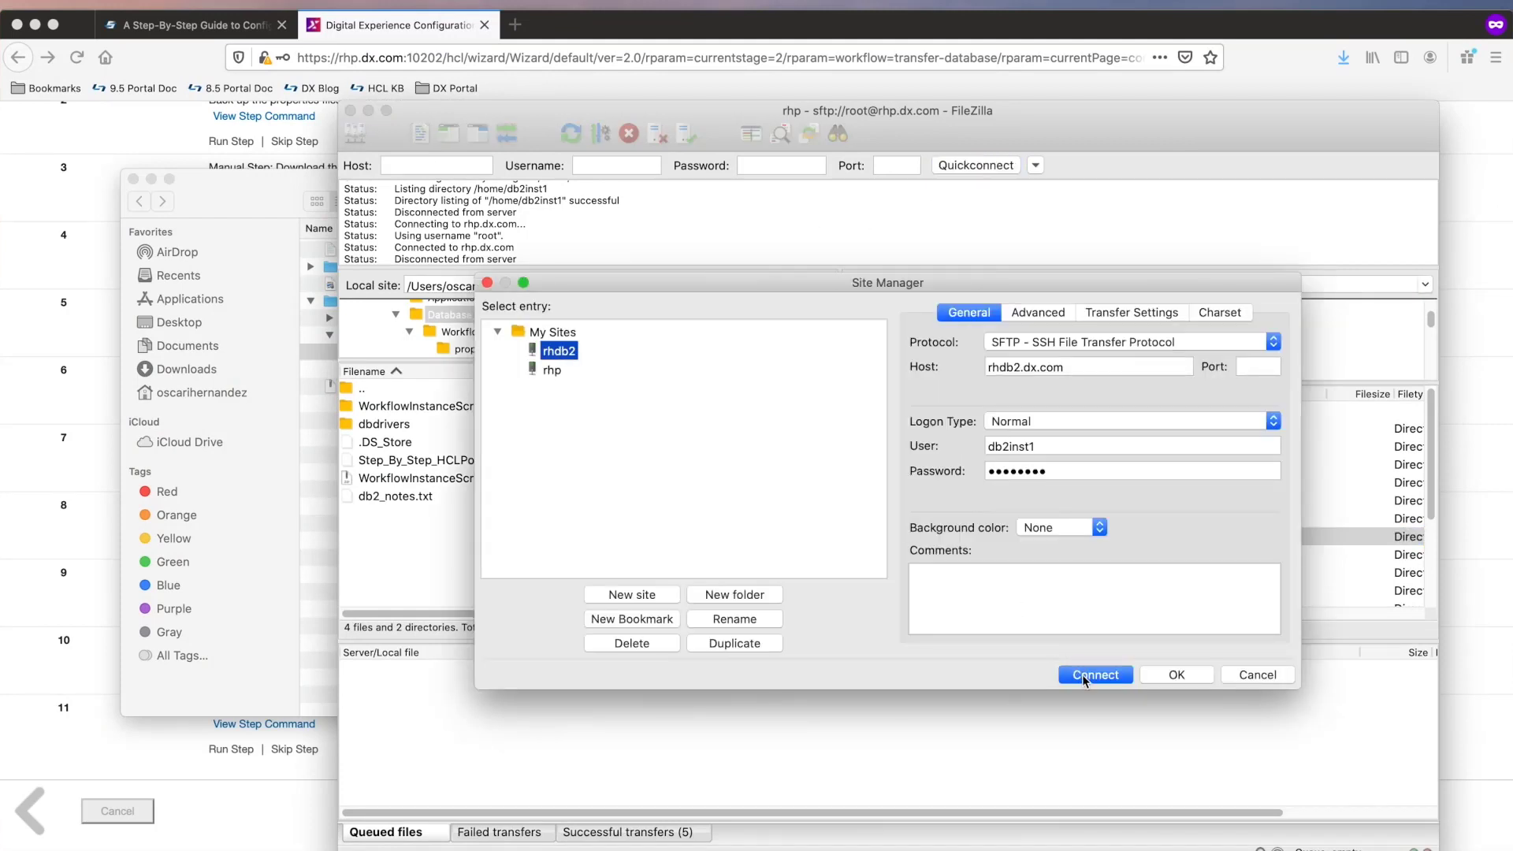
{"action": "left_click", "coordinate": [1082, 675]}
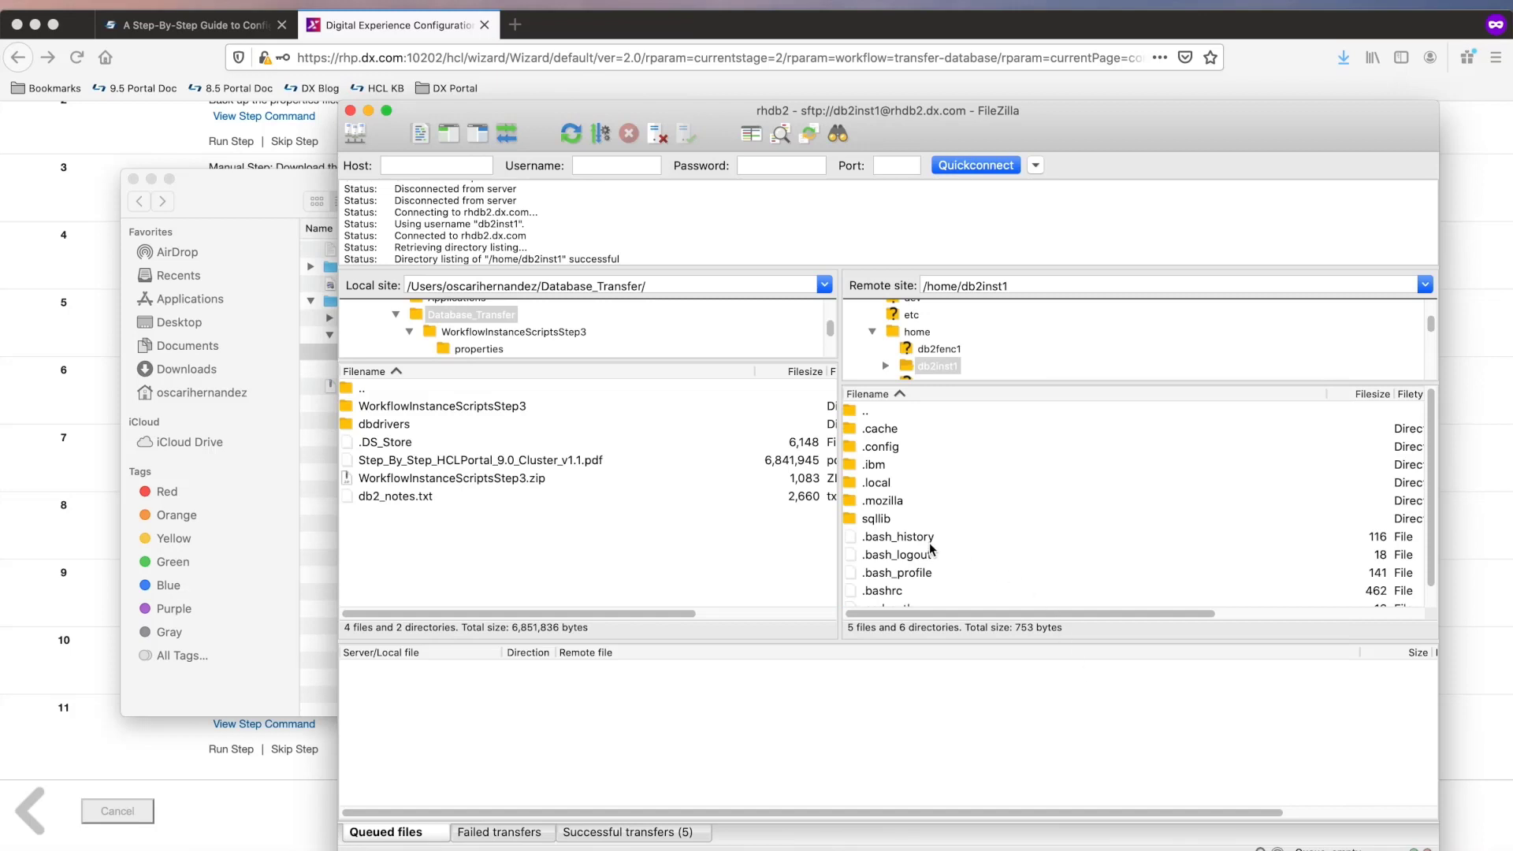
{"action": "right_click", "coordinate": [931, 546]}
{"action": "left_click", "coordinate": [962, 608]}
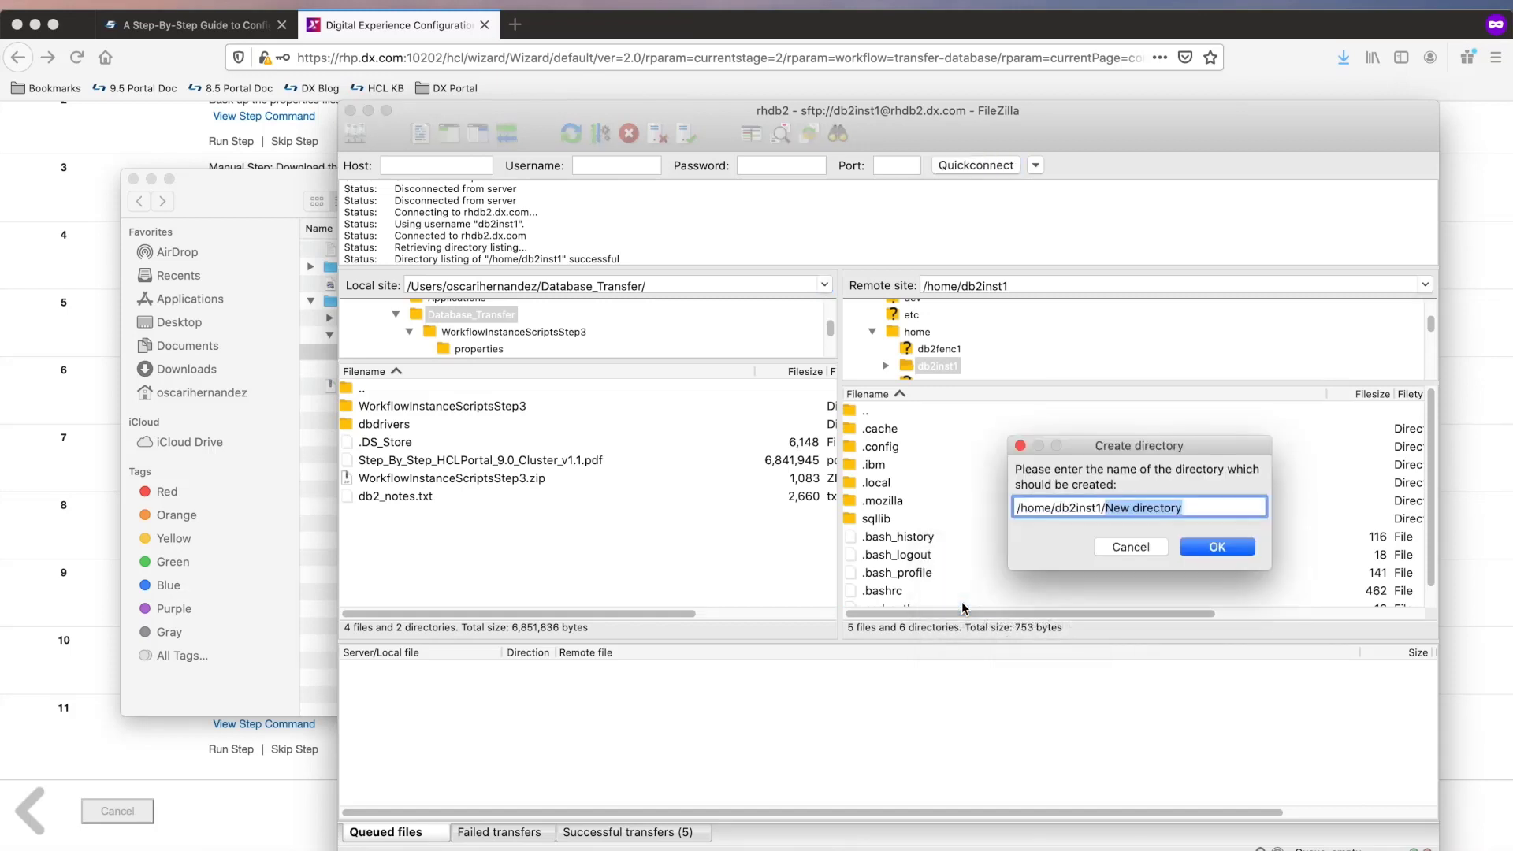
{"action": "type", "text": "temp"}
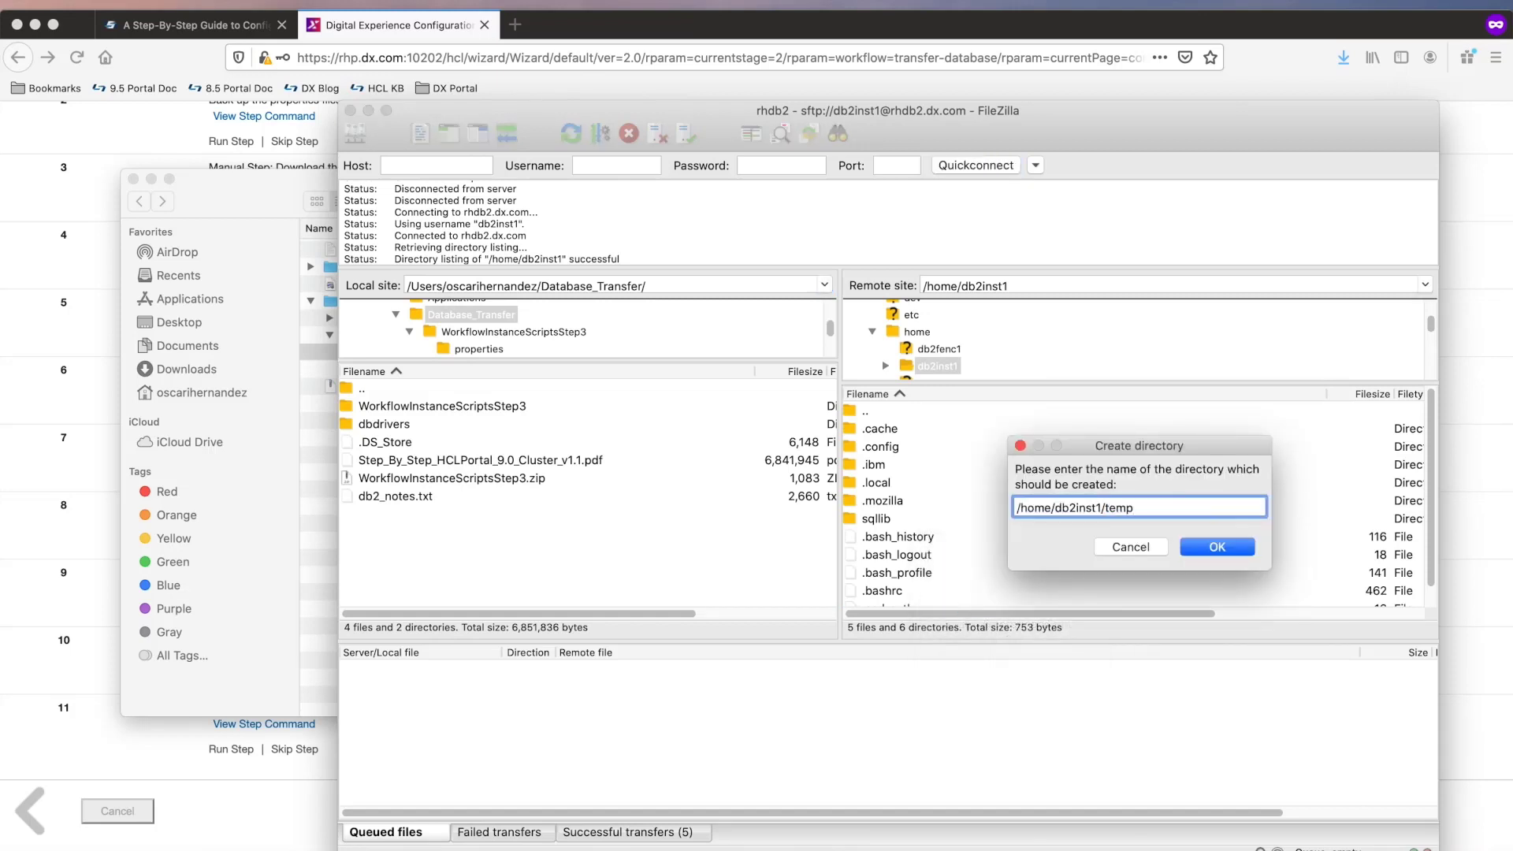
{"action": "key", "text": "Return"}
{"action": "double_click", "coordinate": [877, 540]}
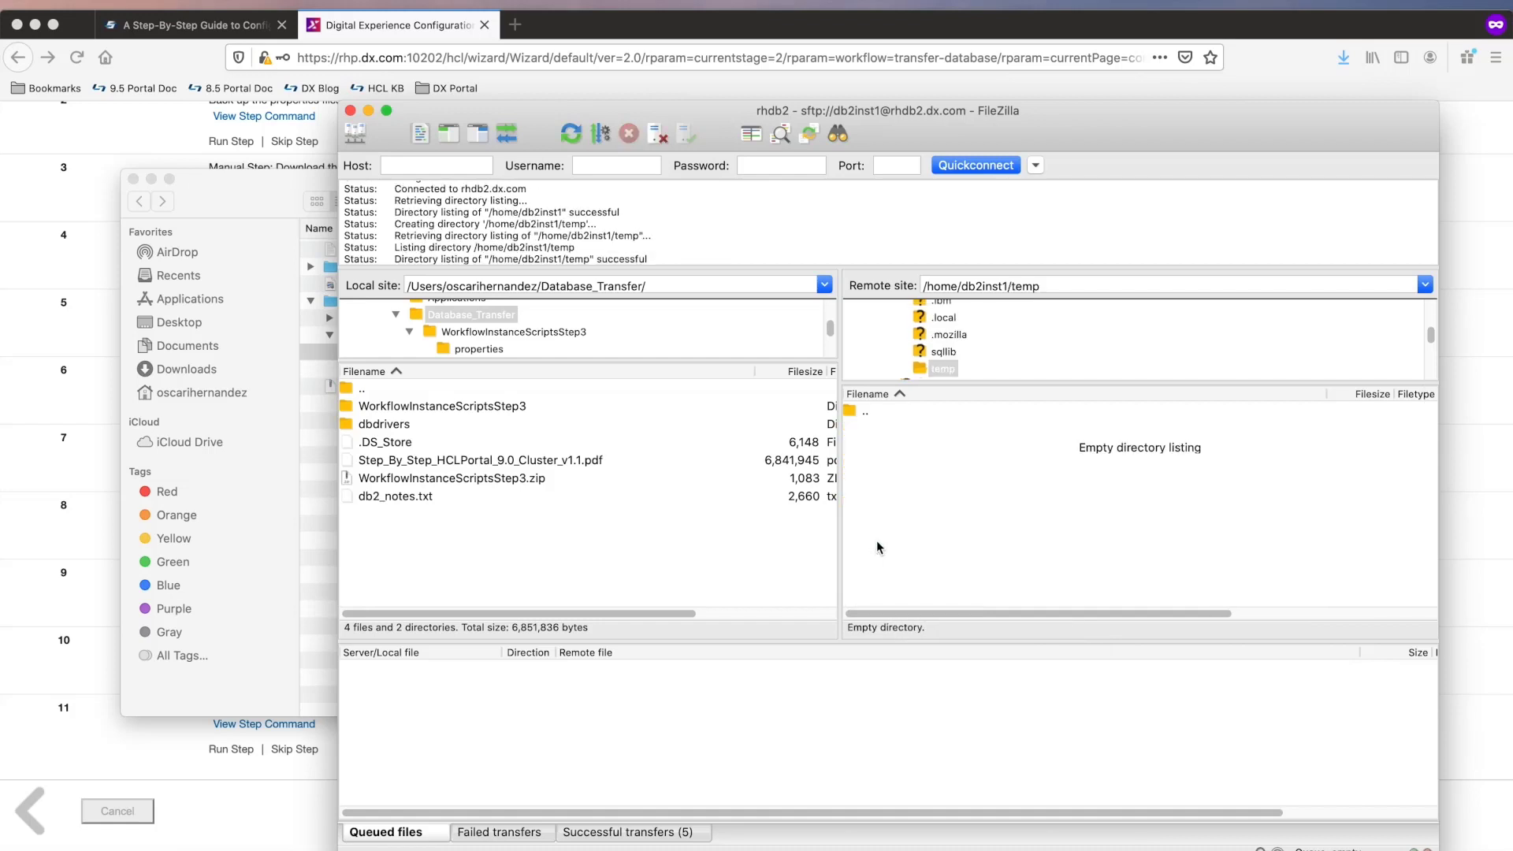
Step: Upload the local CreateDB2Database script from WorkflowInstanceScriptsStep3/scripts into the remote temp folder
{"action": "double_click", "coordinate": [405, 407]}
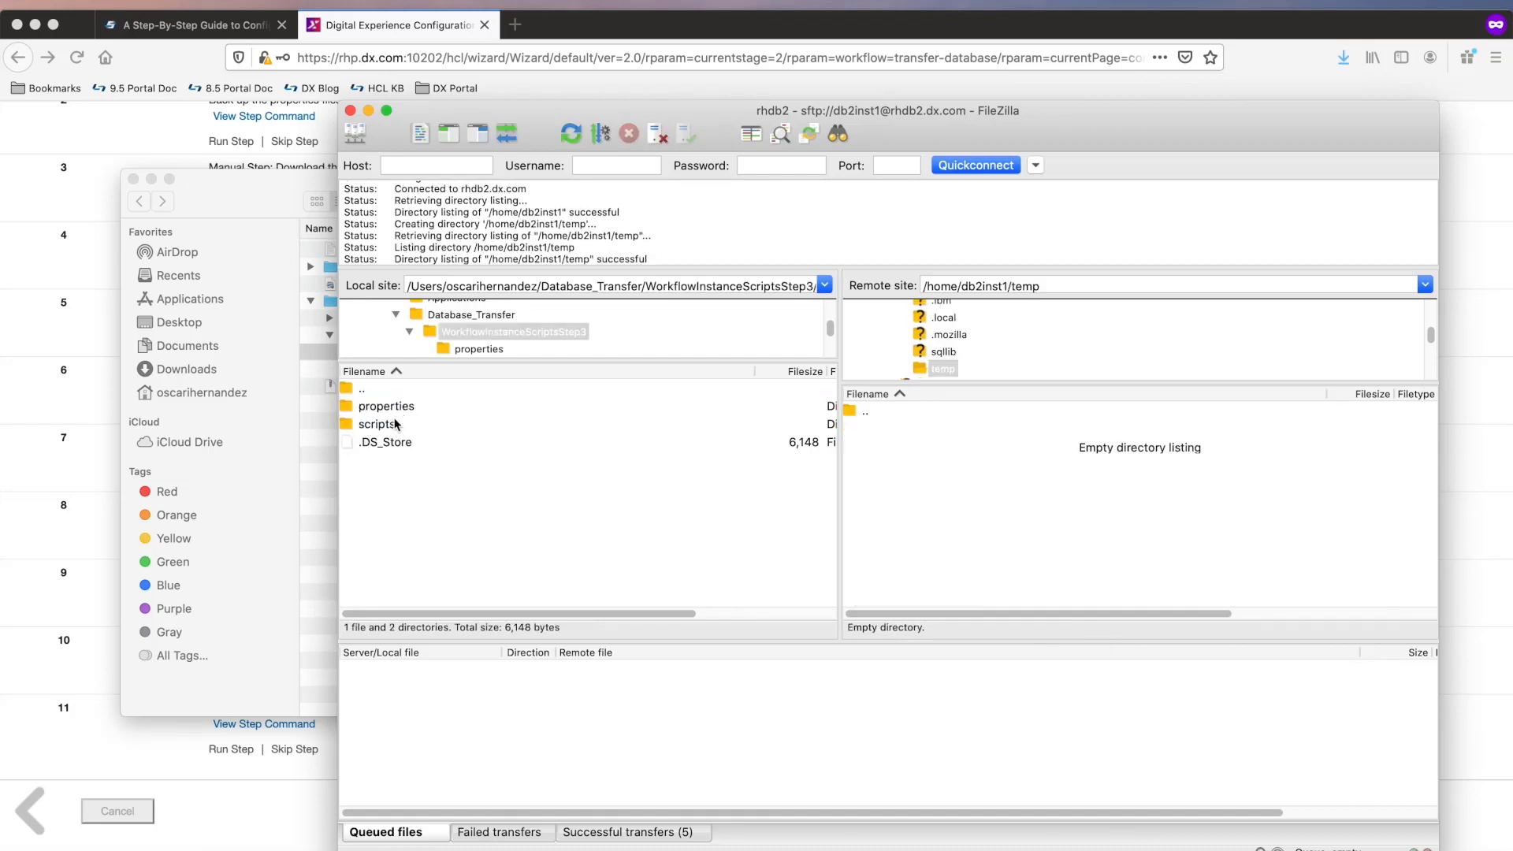
{"action": "double_click", "coordinate": [397, 423]}
{"action": "left_click", "coordinate": [418, 408]}
{"action": "right_click", "coordinate": [419, 409]}
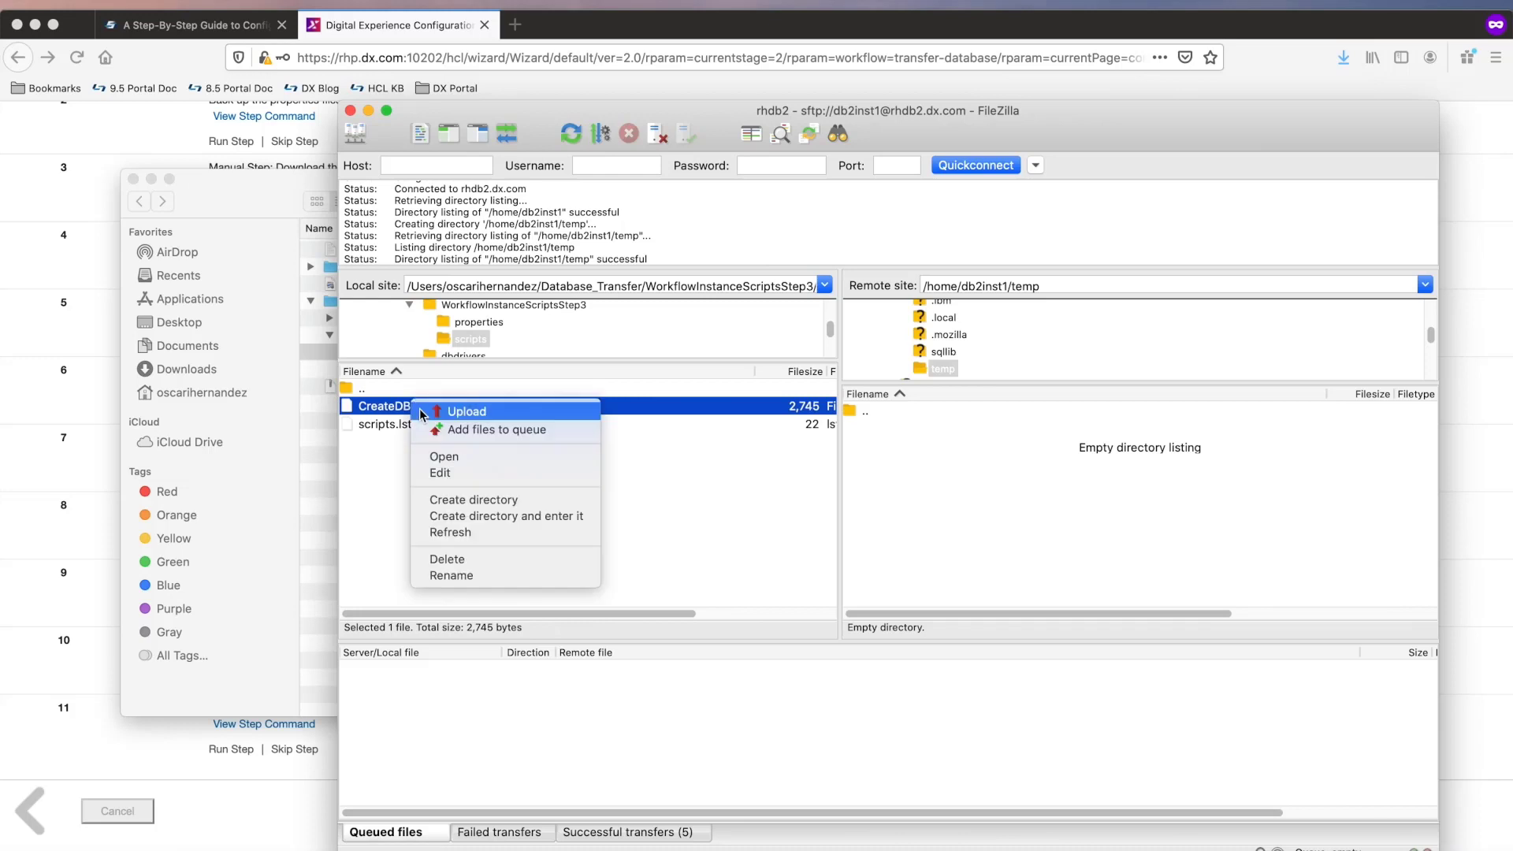
{"action": "left_click", "coordinate": [443, 418]}
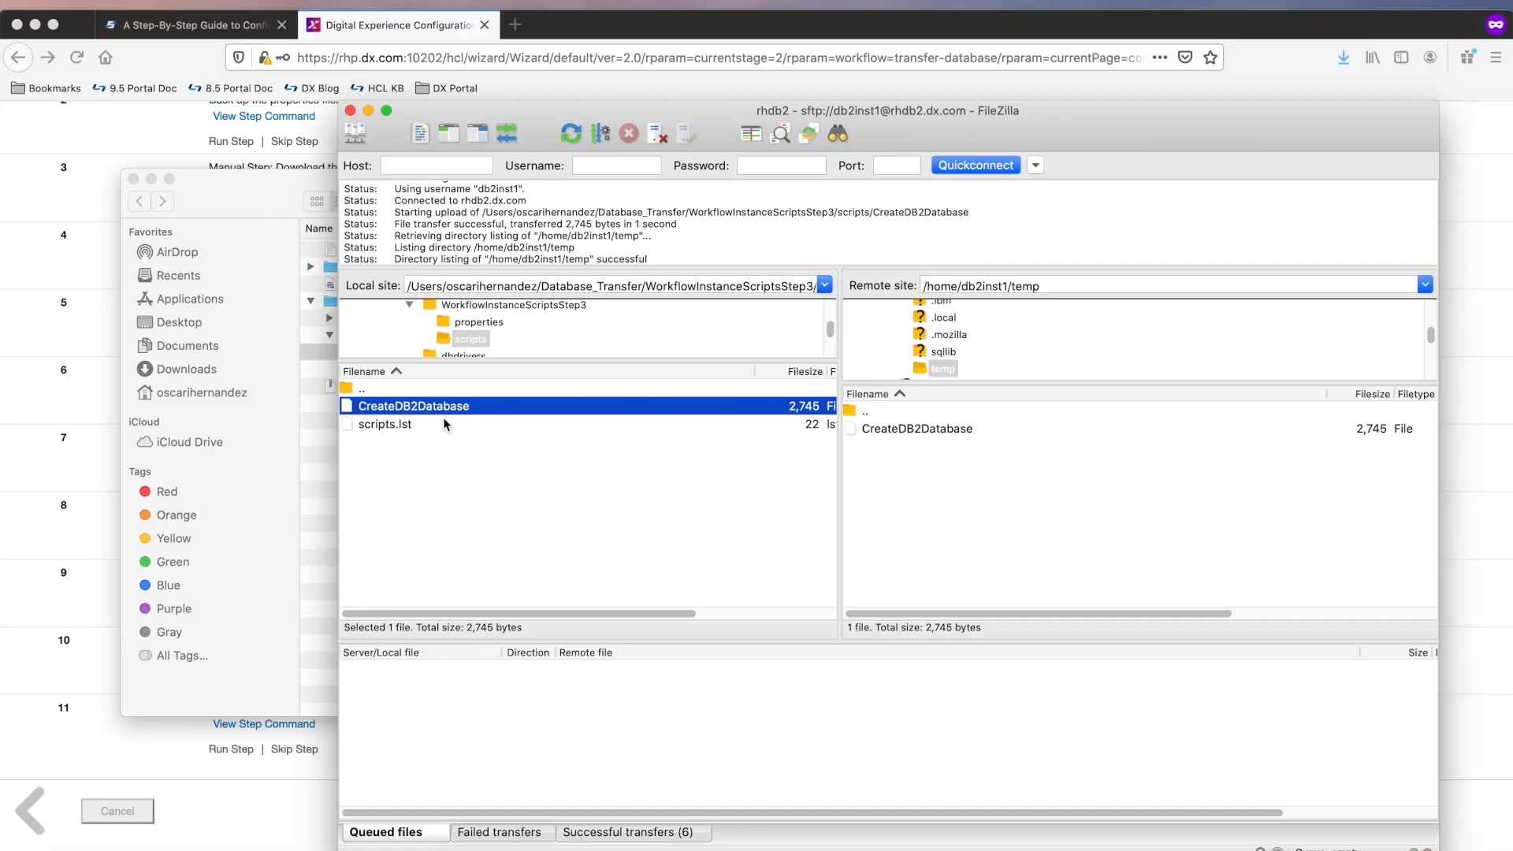
Step: In the DB2 server's Terminal session, change into the temp directory with cd temp/
{"action": "key", "text": "ctrl+Up"}
{"action": "left_click", "coordinate": [584, 640]}
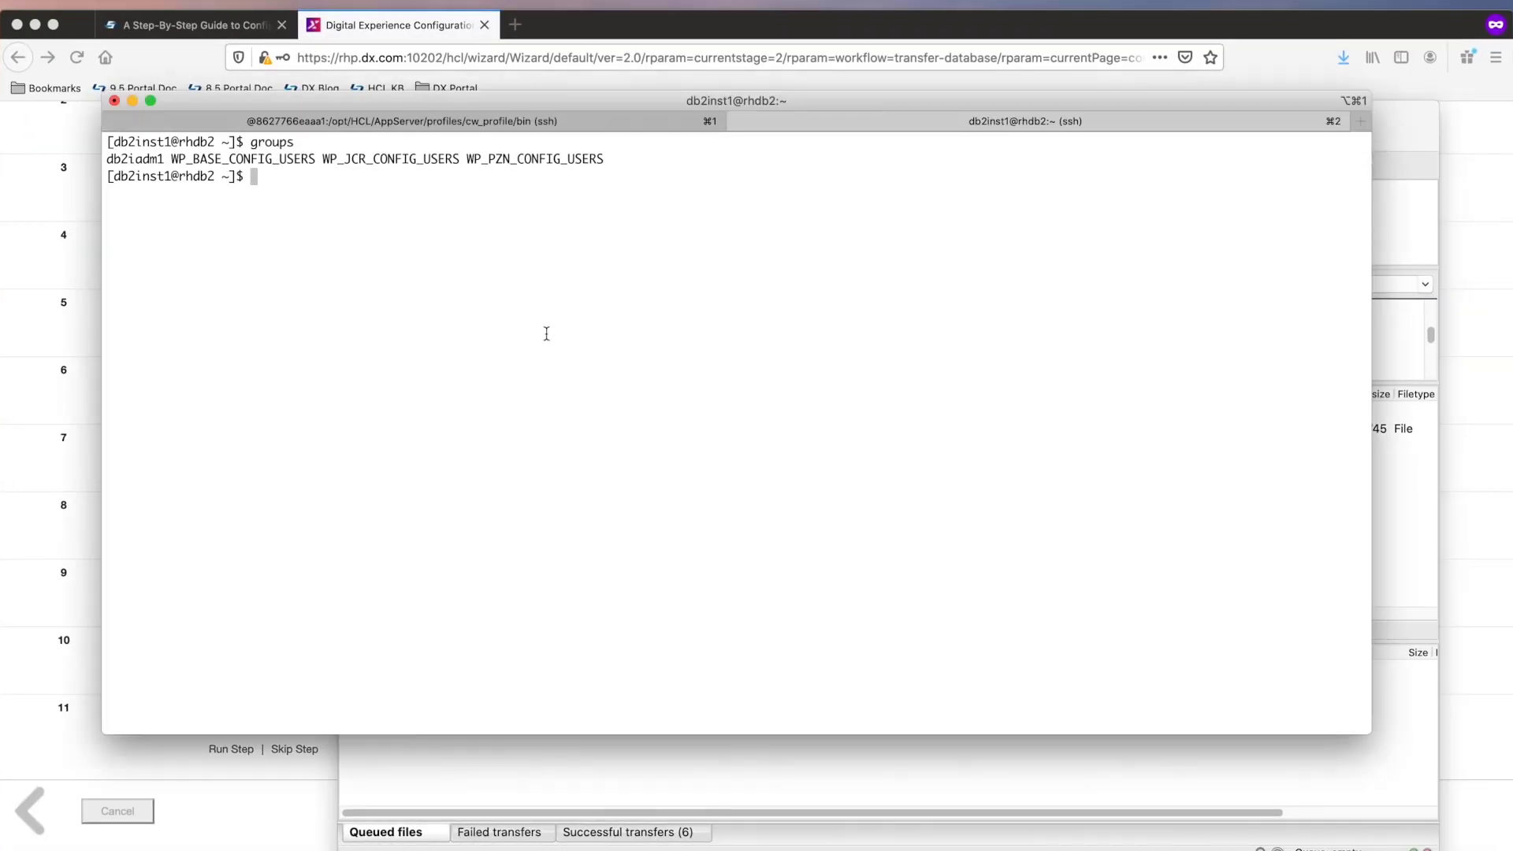
{"action": "type", "text": "cd t"}
{"action": "key", "text": "Tab"}
{"action": "key", "text": "Return"}
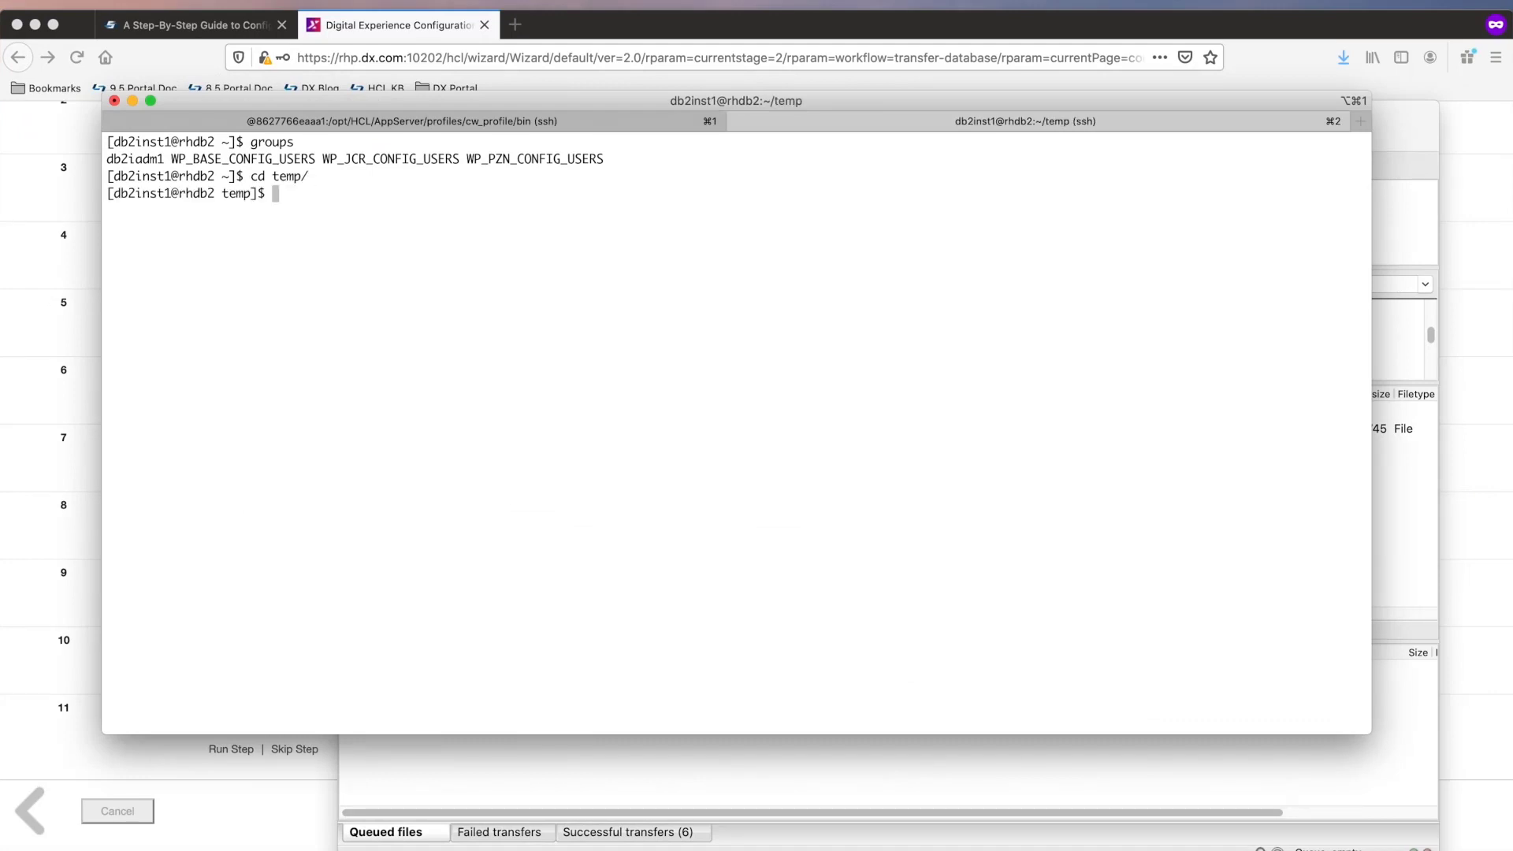
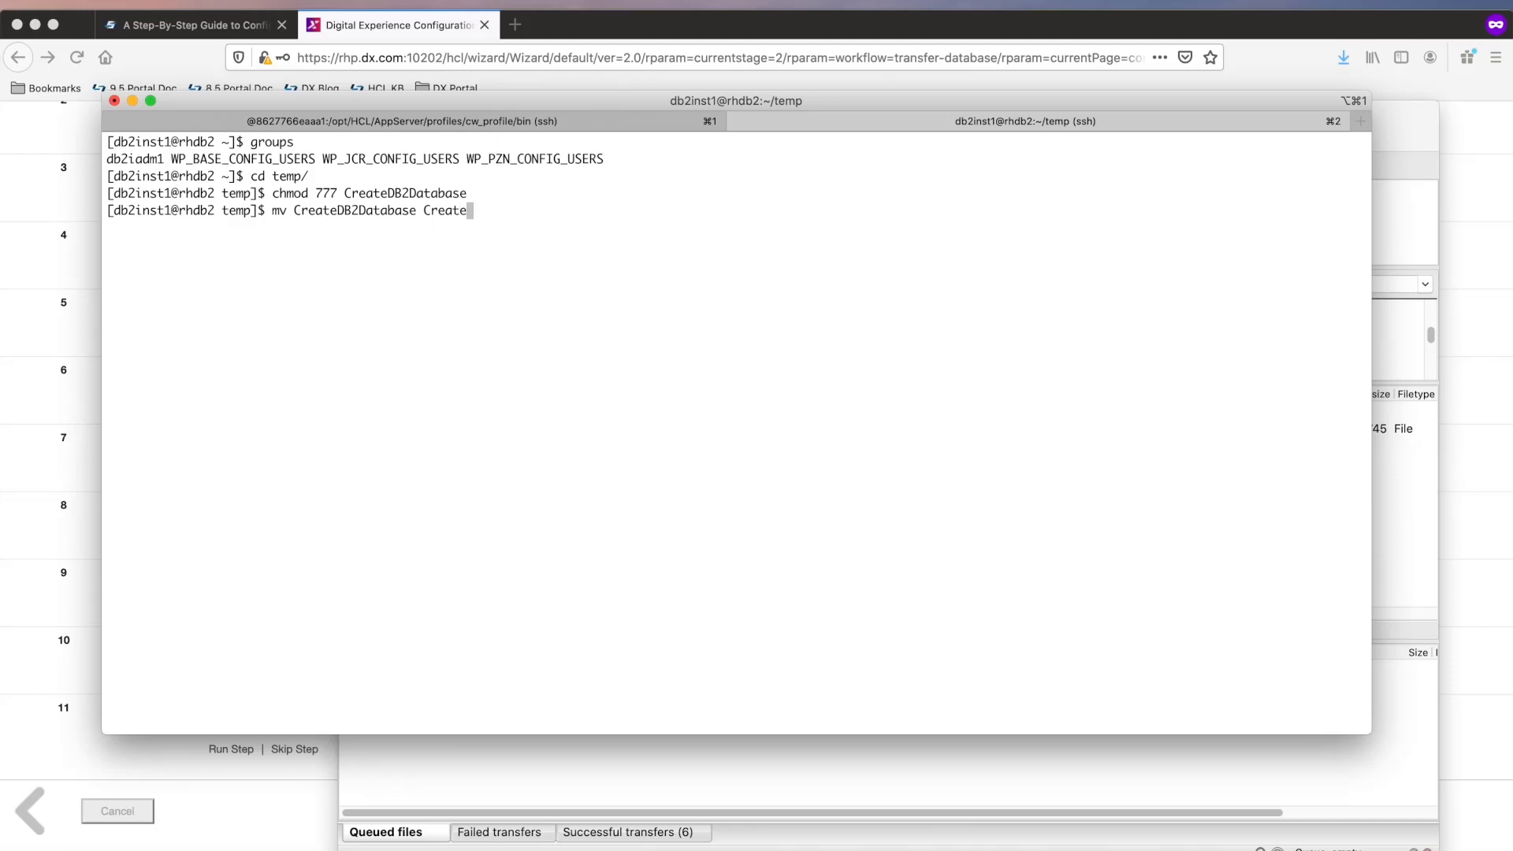
Step: Rename the script to CreateDB2Database.sh and list the temp folder in detail to confirm
{"action": "type", "text": "DB2Database.sh"}
{"action": "key", "text": "Return"}
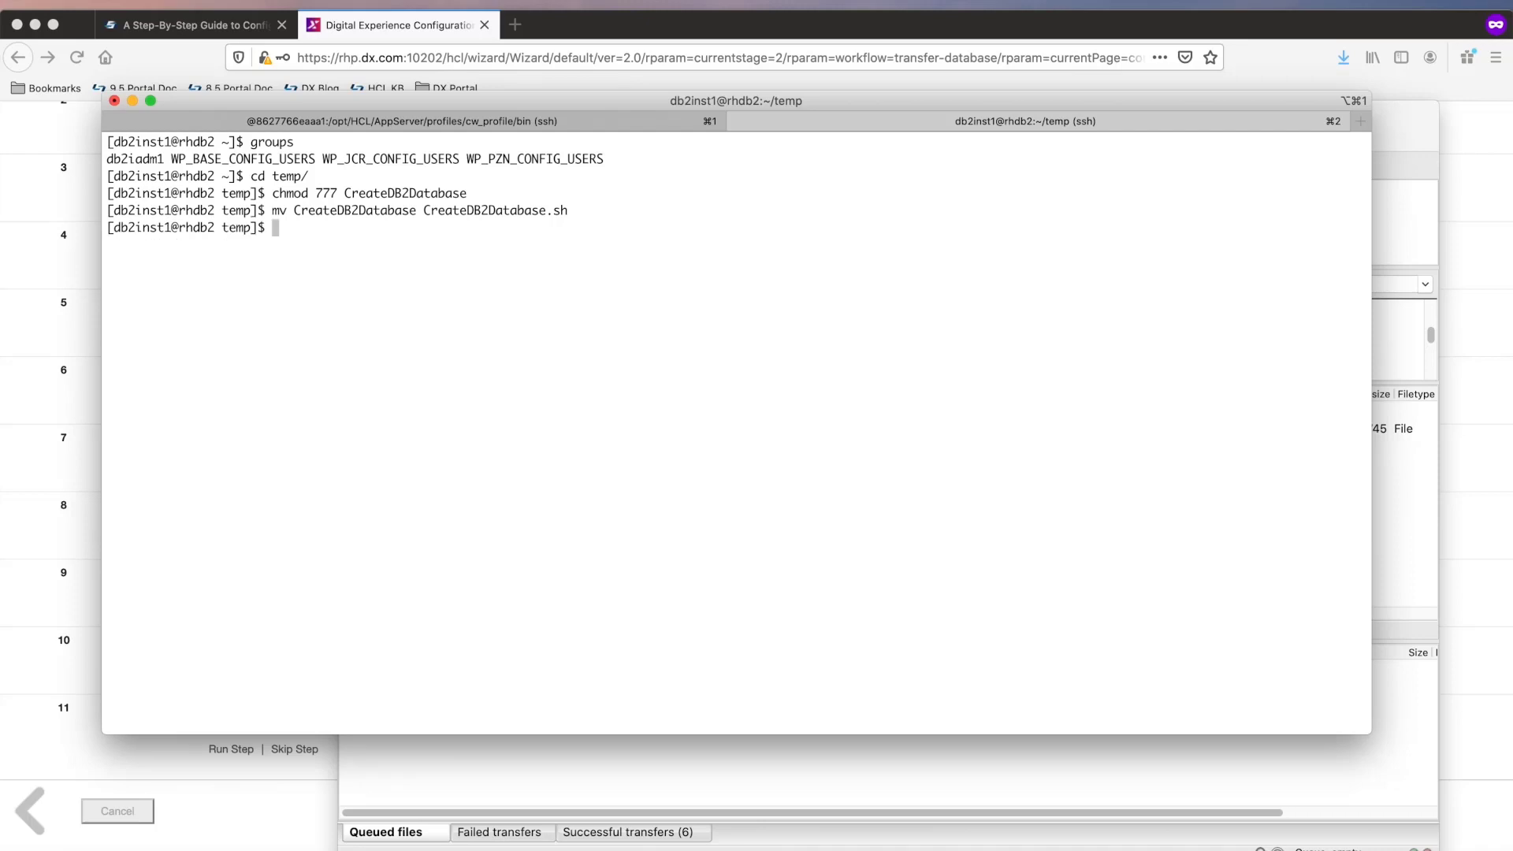
{"action": "type", "text": "ls -l"}
{"action": "key", "text": "Return"}
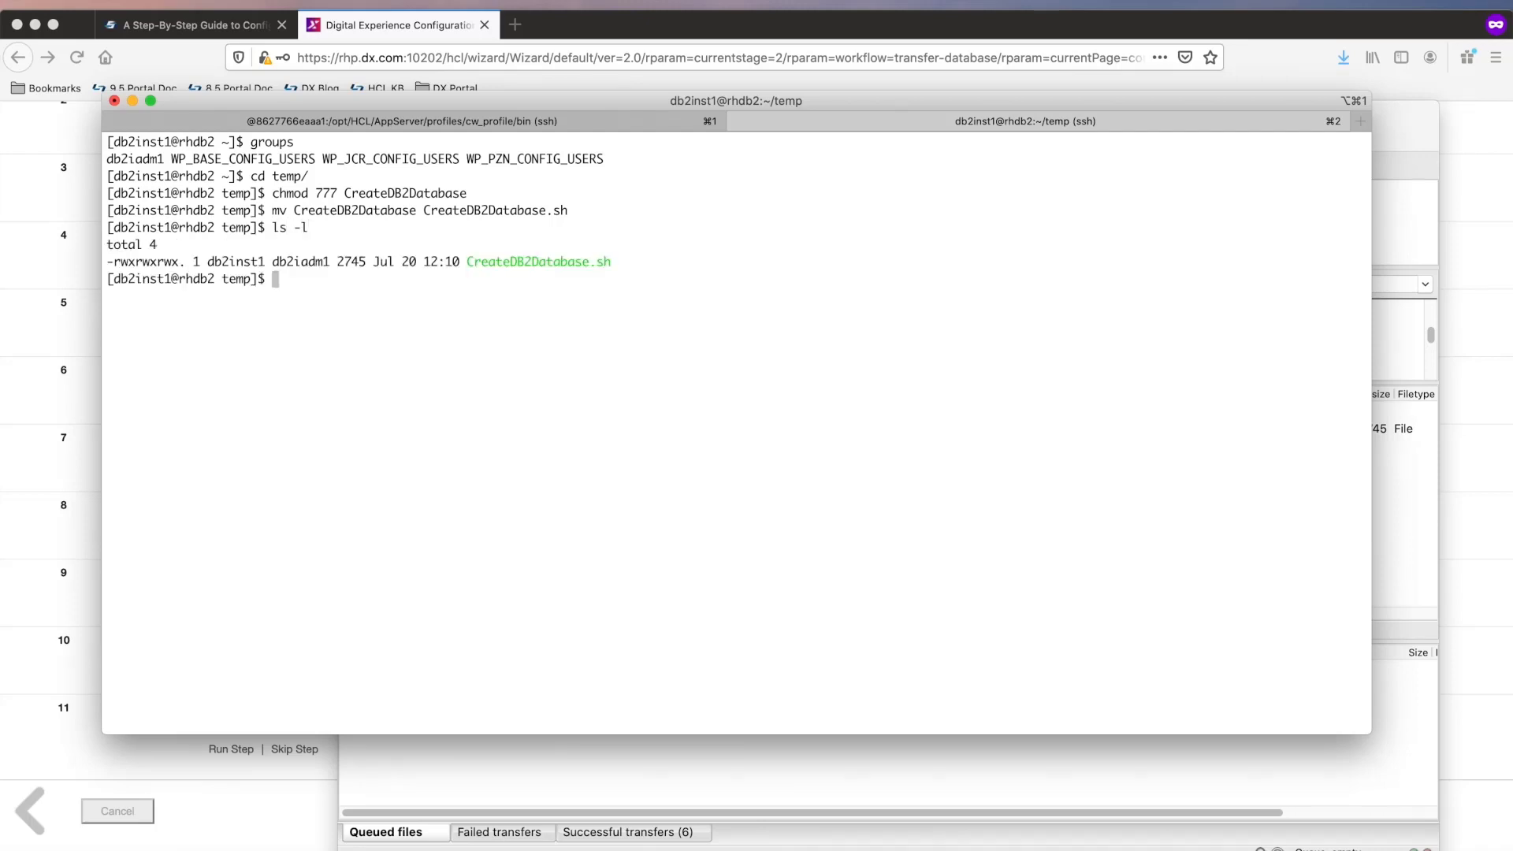
Step: Run ./CreateDB2Database.sh on the DB2 server to create the portal databases
{"action": "type", "text": "./C"}
{"action": "key", "text": "Tab"}
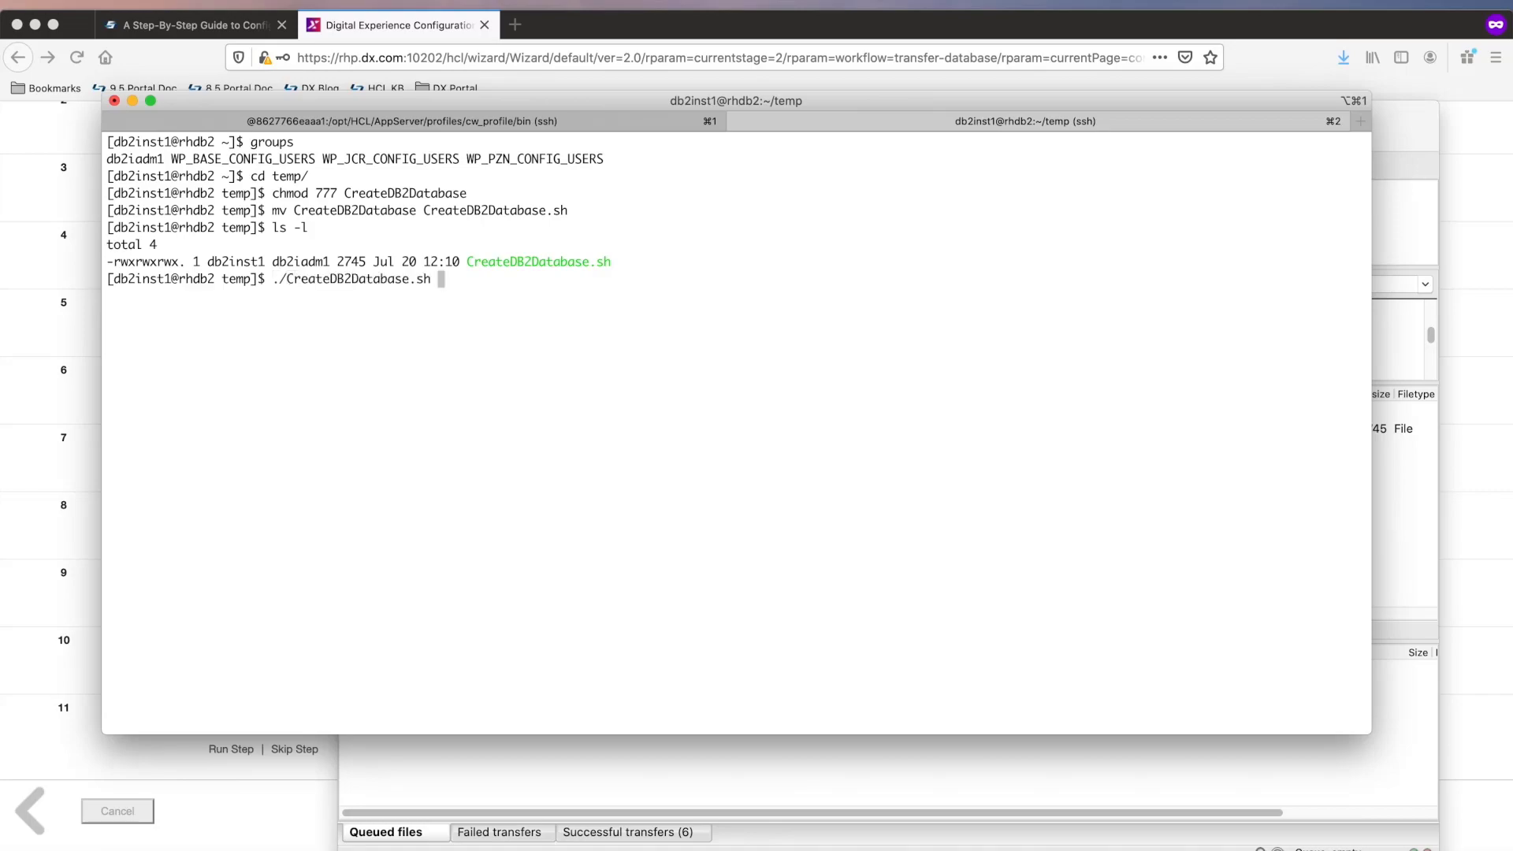
{"action": "key", "text": "Return"}
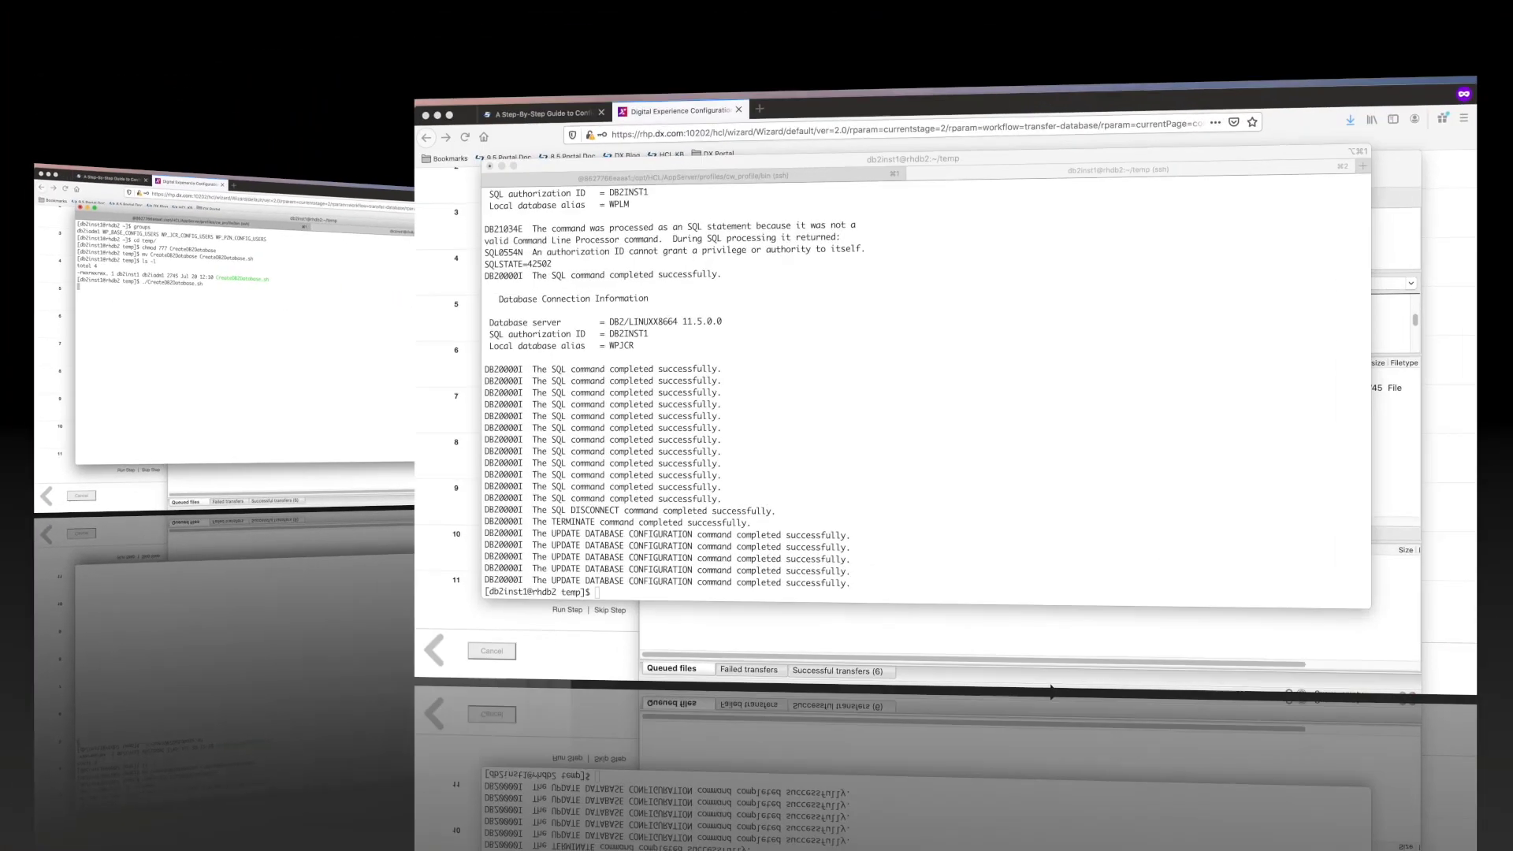
Step: In the wizard, mark step 3 Complete and run step 4
{"action": "key", "text": "ctrl+Up"}
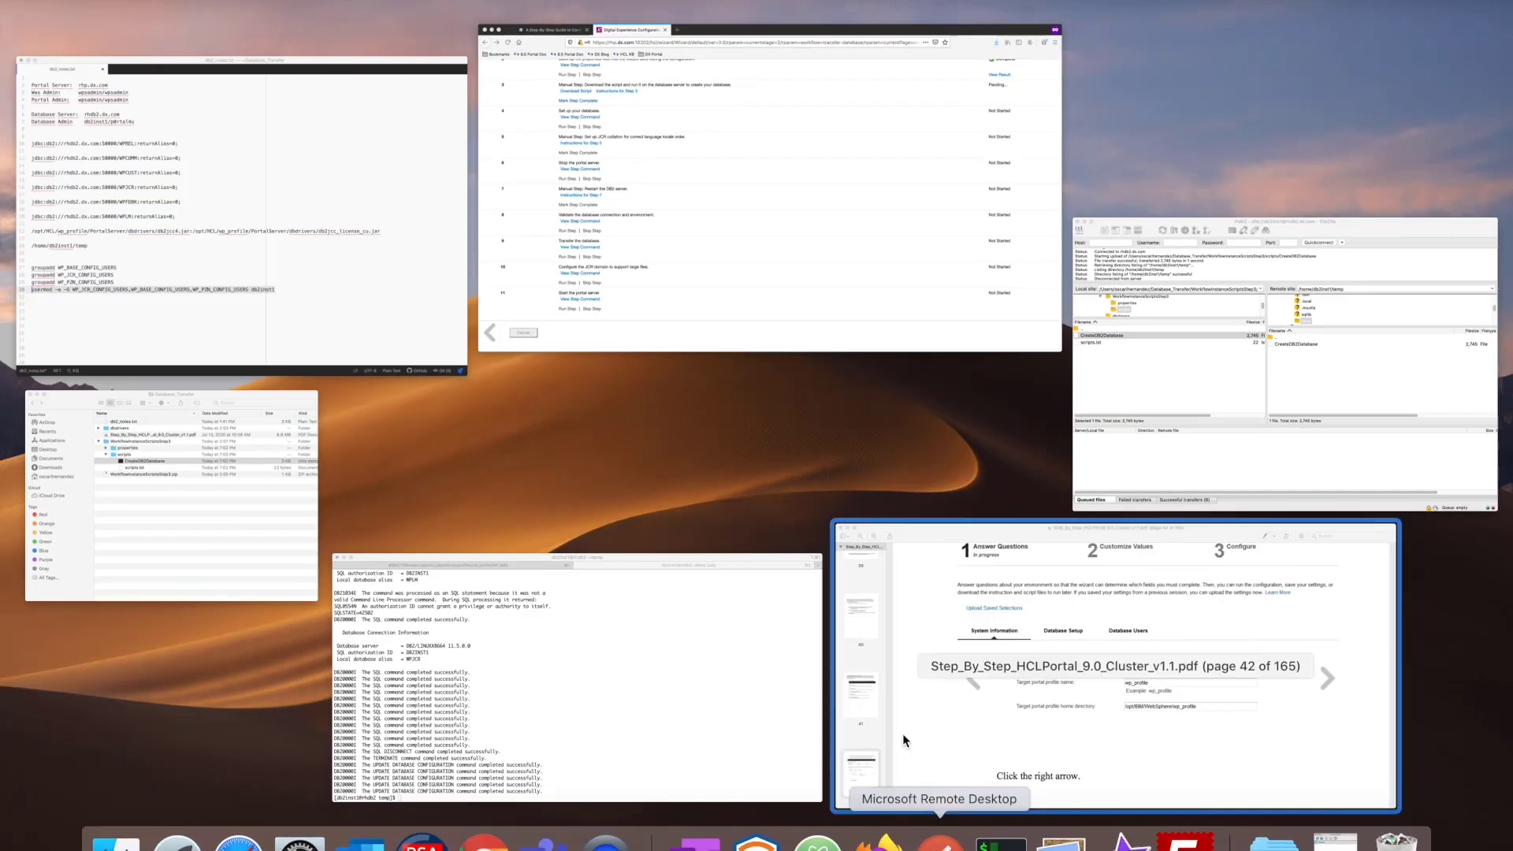
{"action": "left_click", "coordinate": [750, 279]}
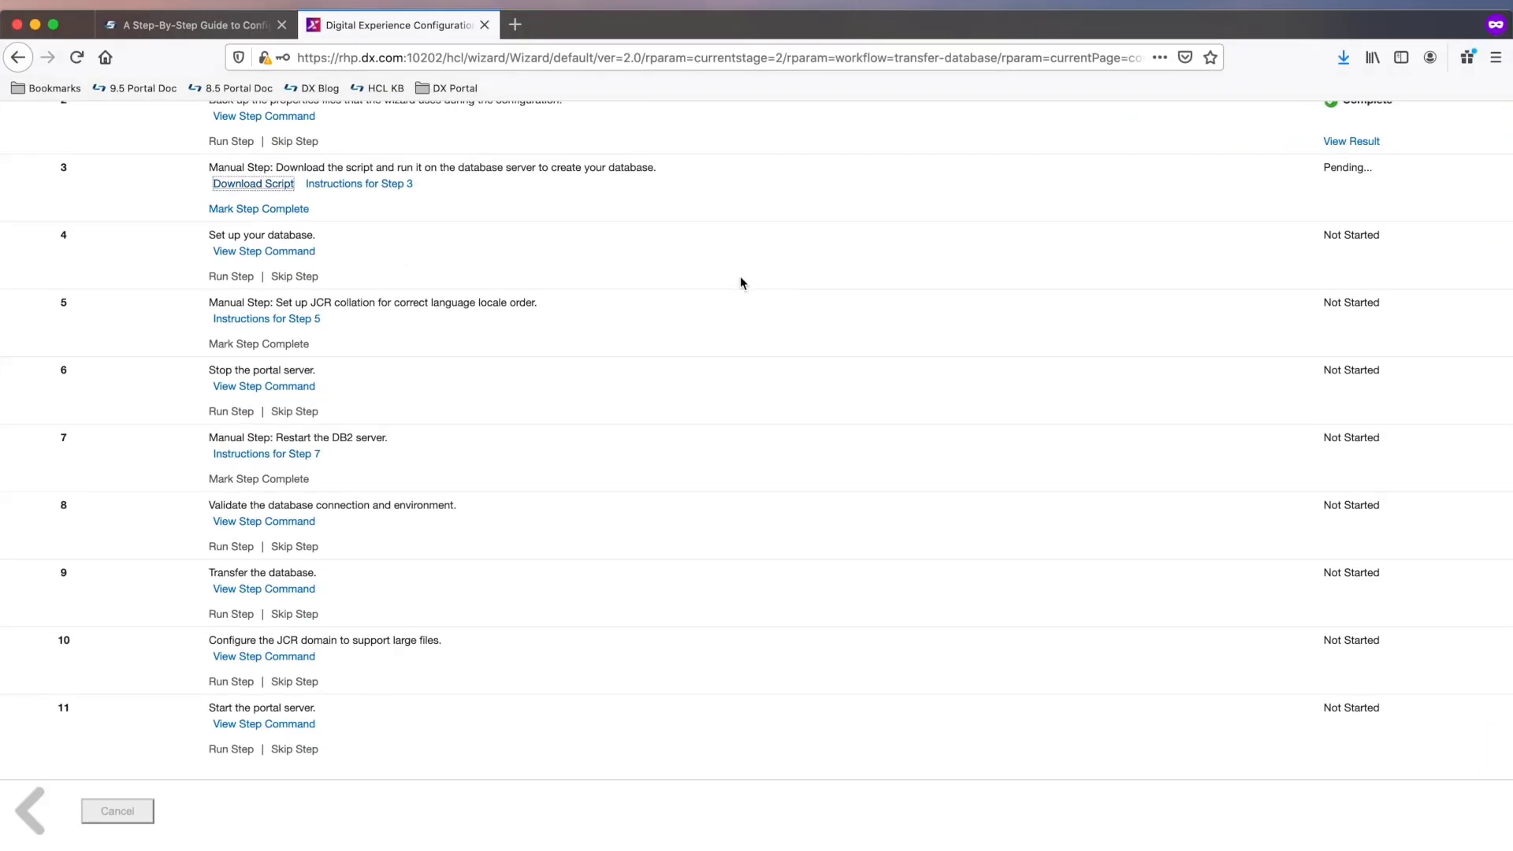
{"action": "left_click", "coordinate": [252, 209]}
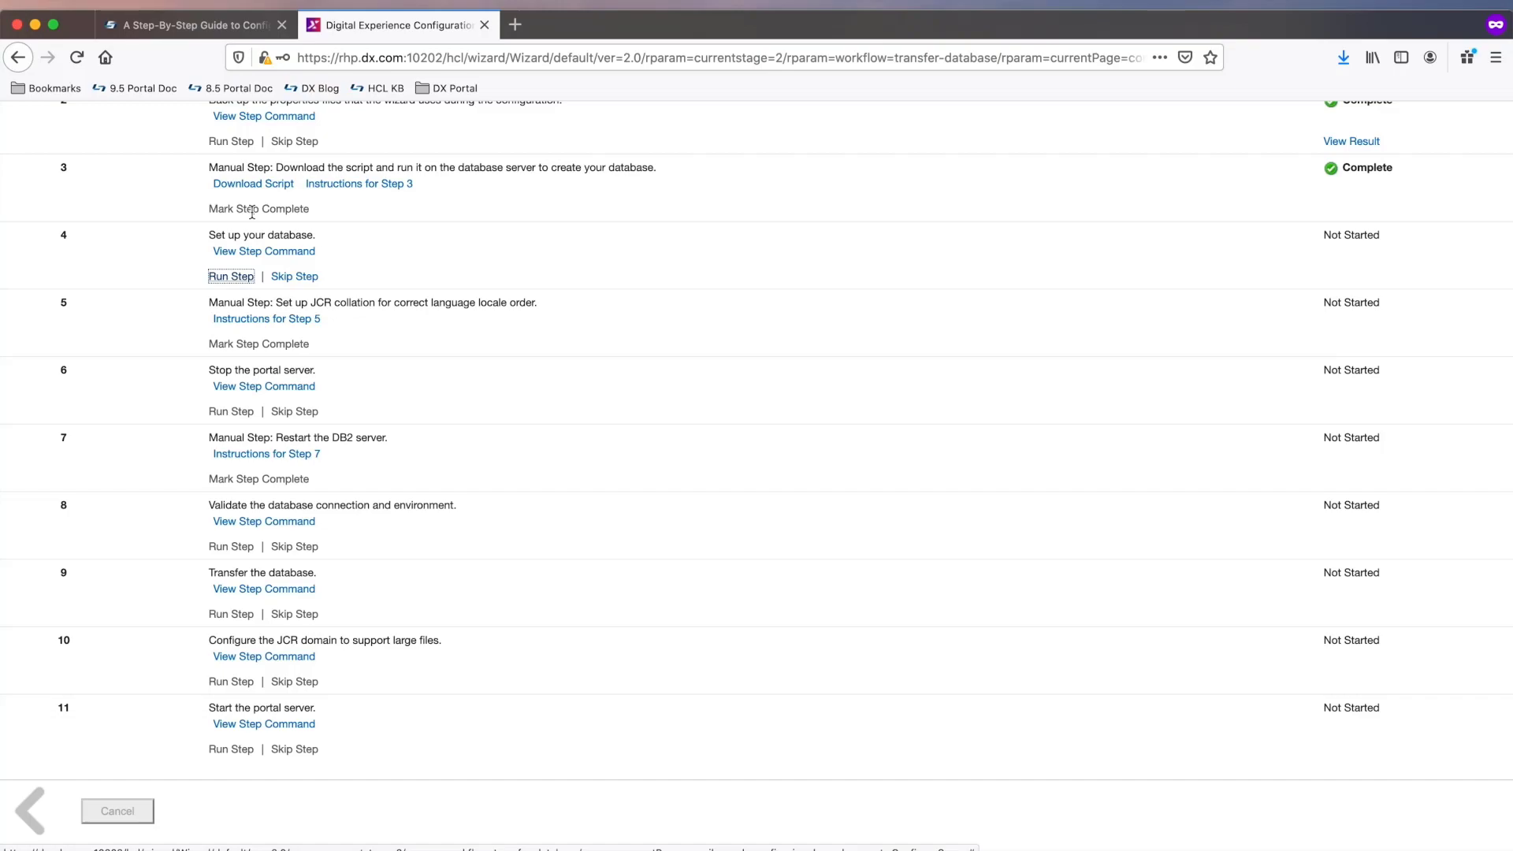
{"action": "left_click", "coordinate": [231, 276]}
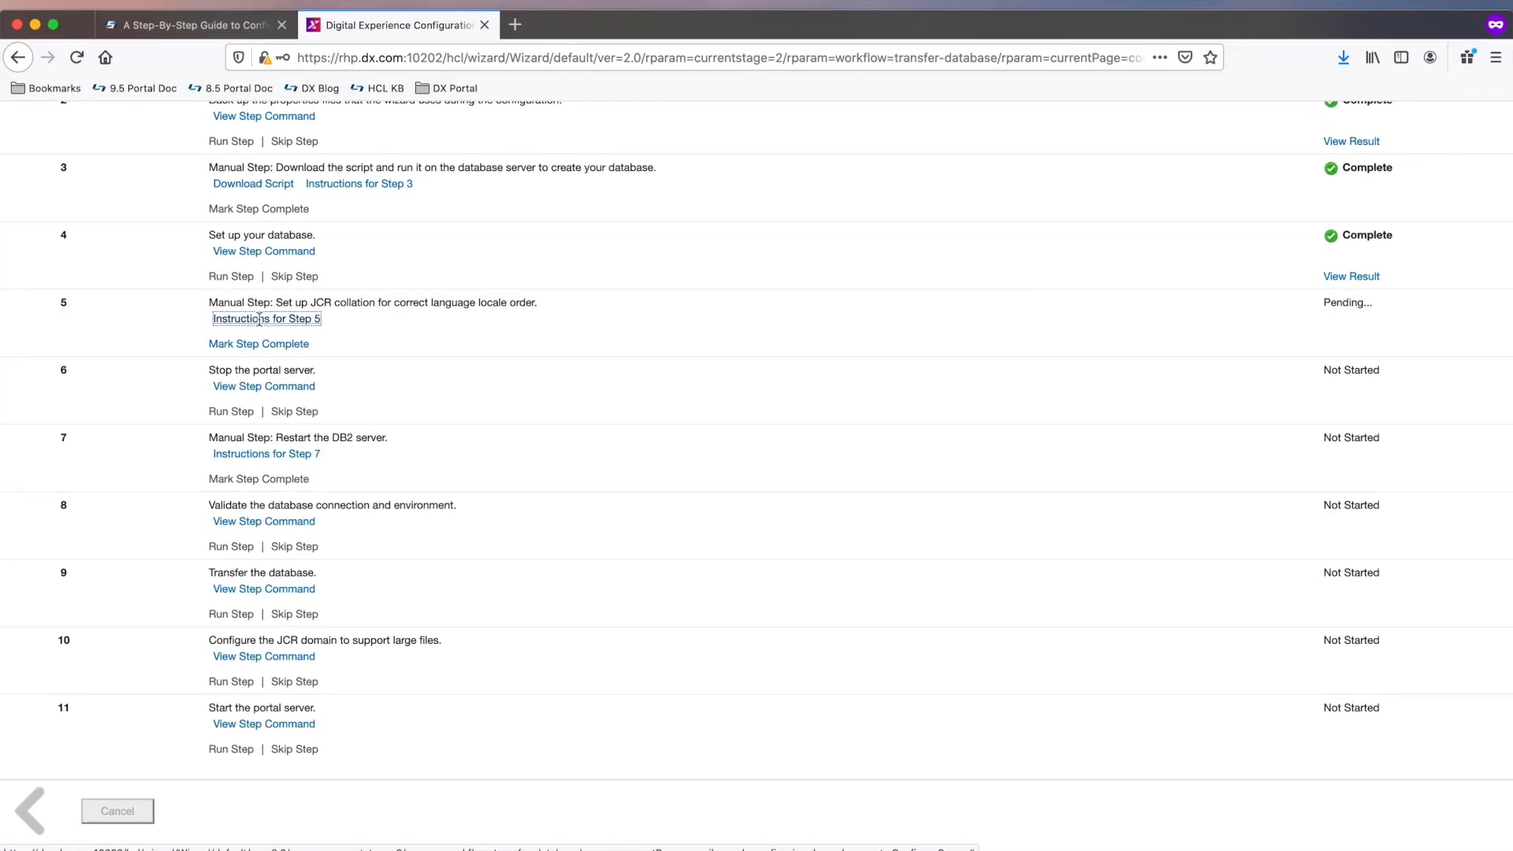
Step: Open the step 5 JCR collation instructions
{"action": "left_click", "coordinate": [259, 318]}
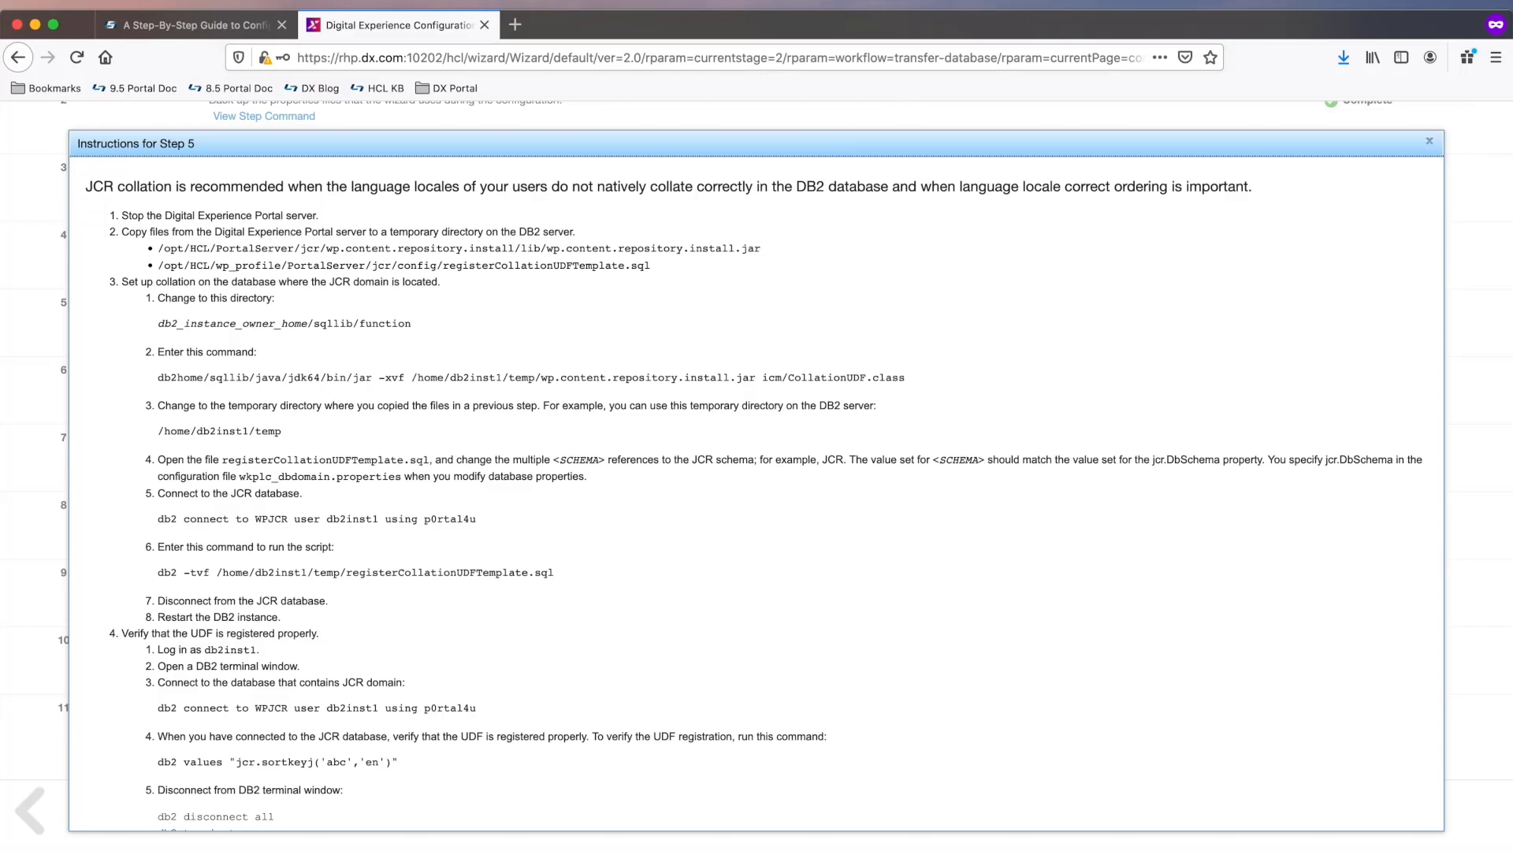
{"action": "key", "text": "ctrl+Up"}
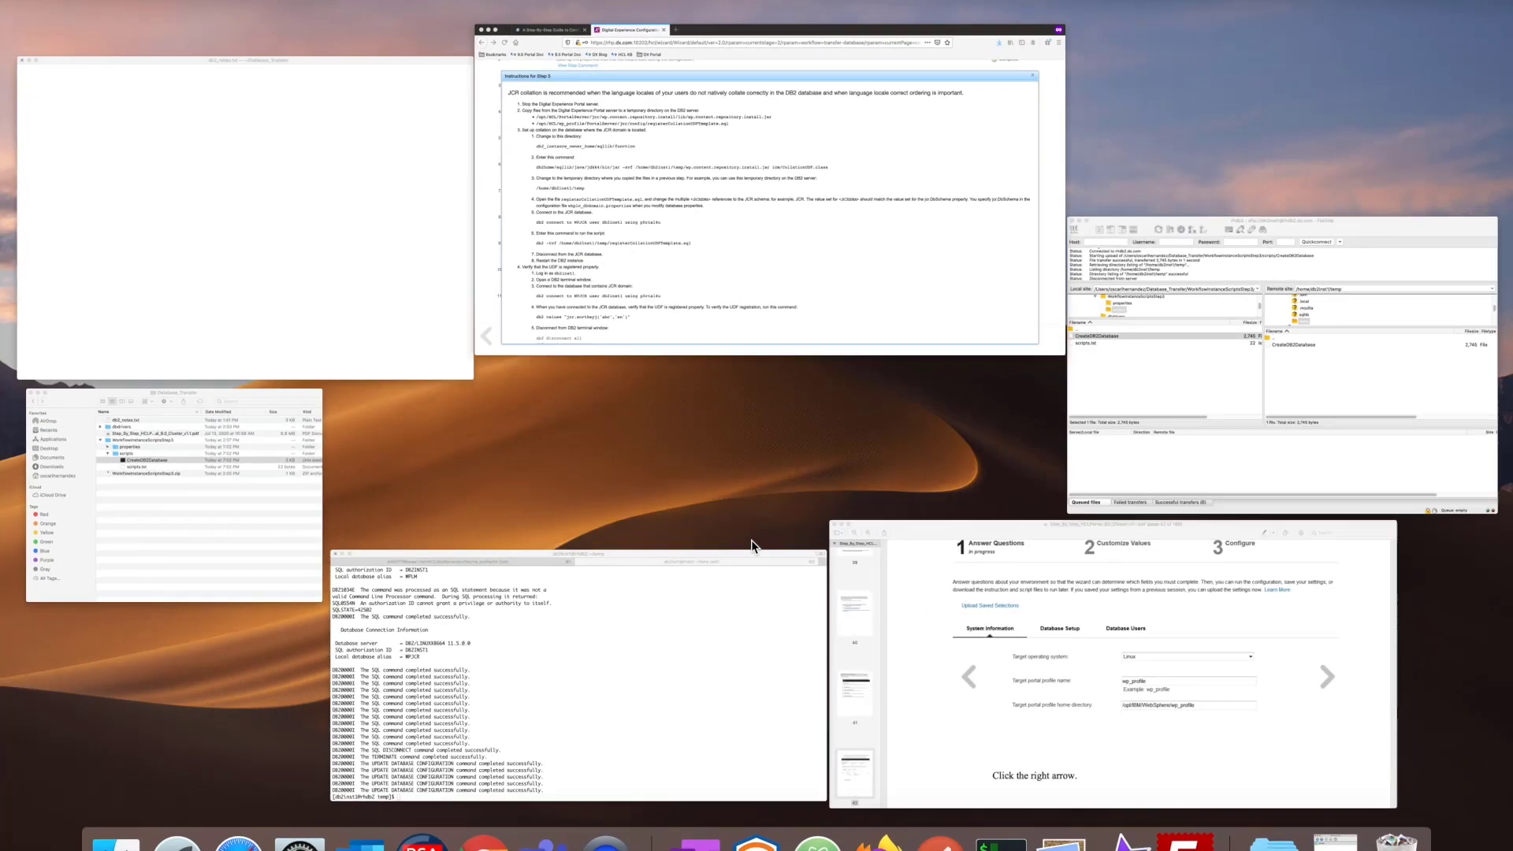
{"action": "left_click", "coordinate": [433, 589]}
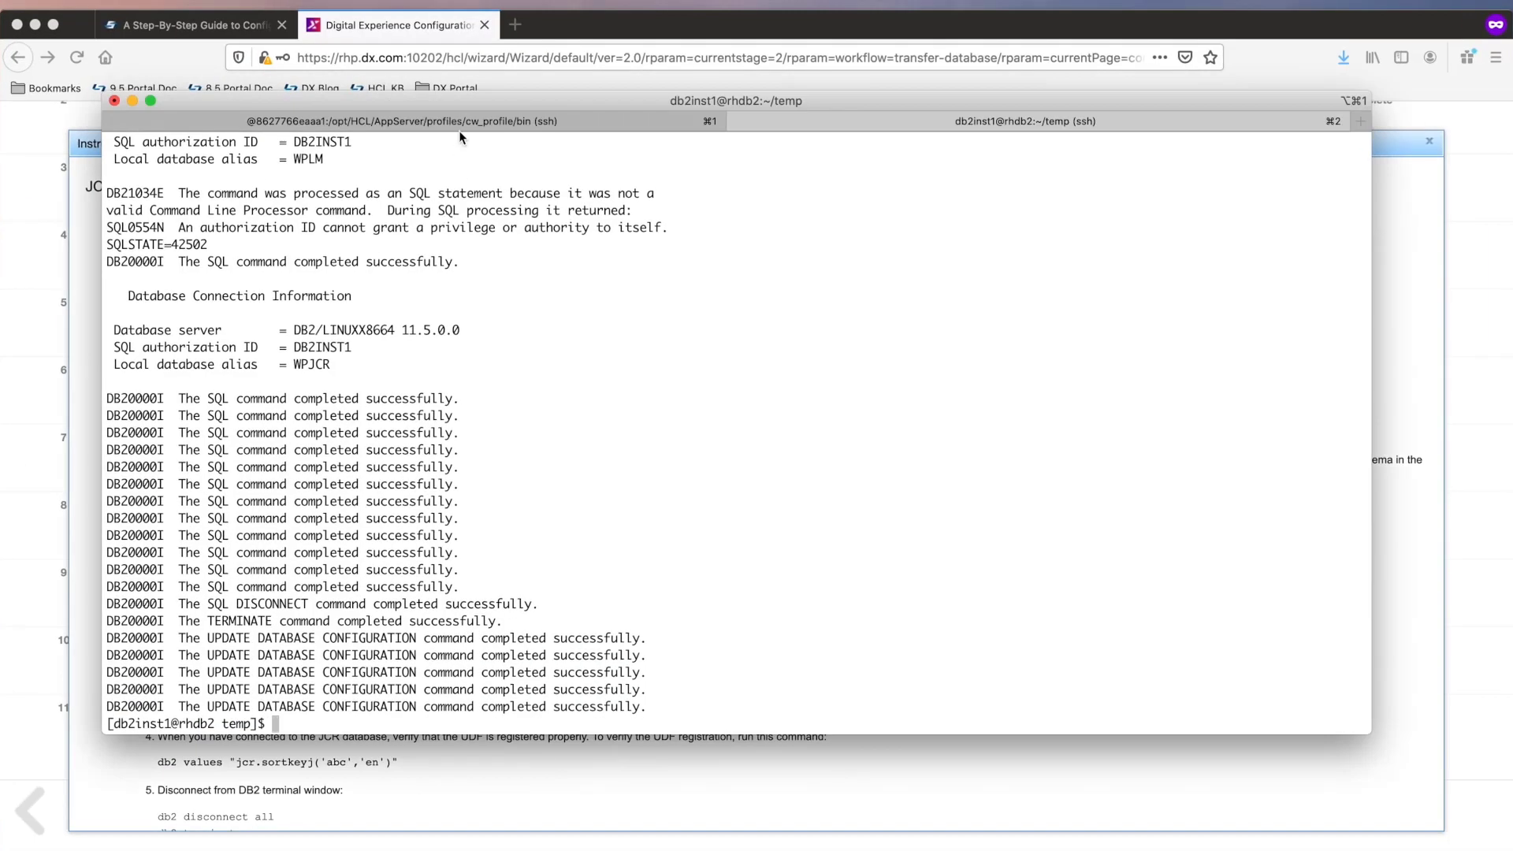
Step: In the portal container session, run ./stopServer.sh WebSphere_Portal from /opt/HCL/wp_profile/bin/
{"action": "left_click", "coordinate": [461, 123]}
{"action": "type", "text": "cd "}
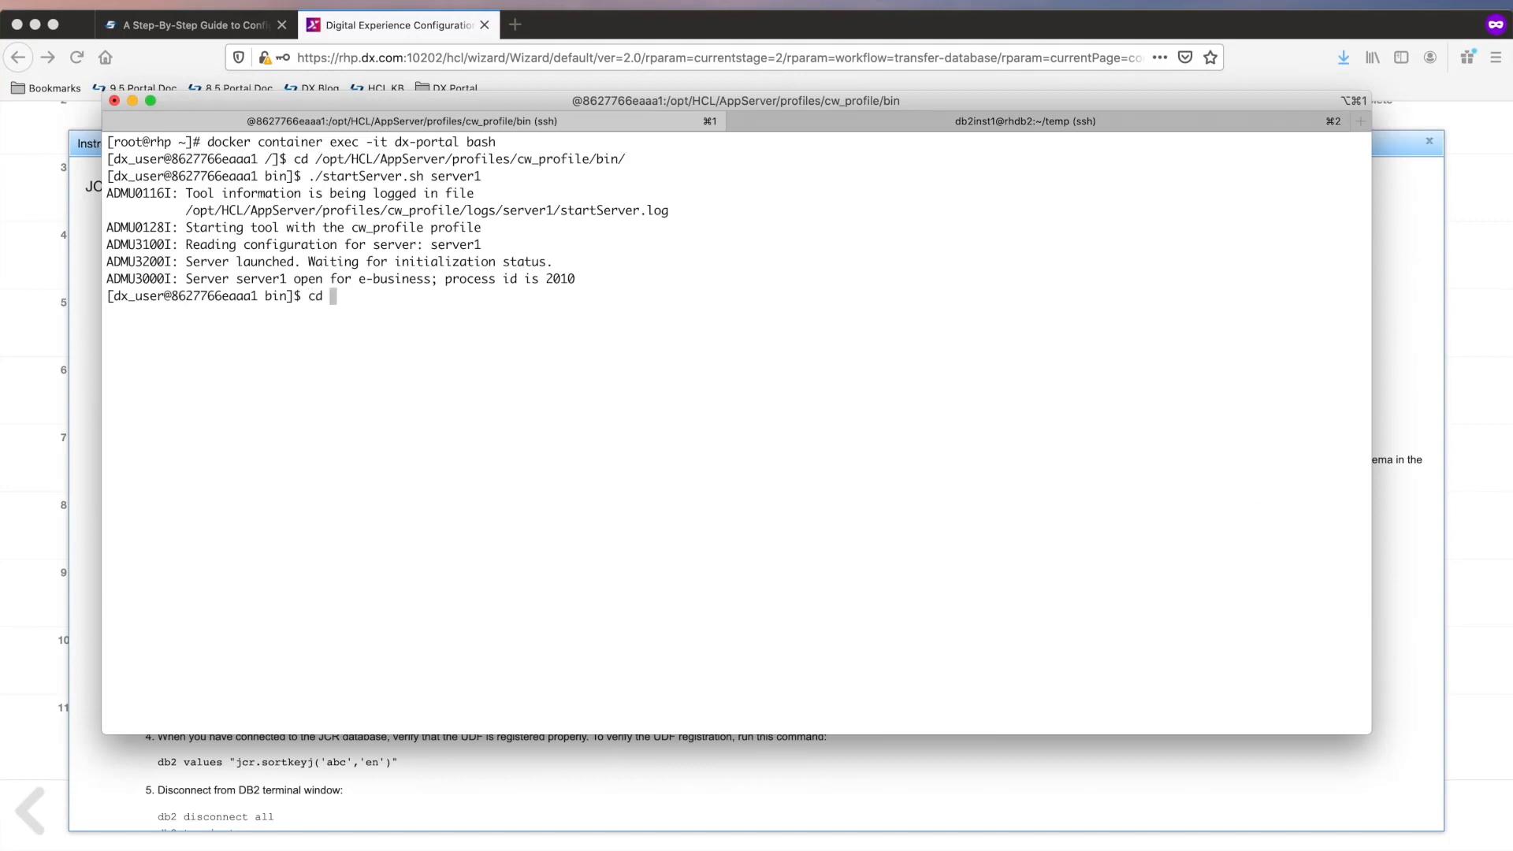
{"action": "type", "text": "/opt/HCL/wp_profile/bin/"}
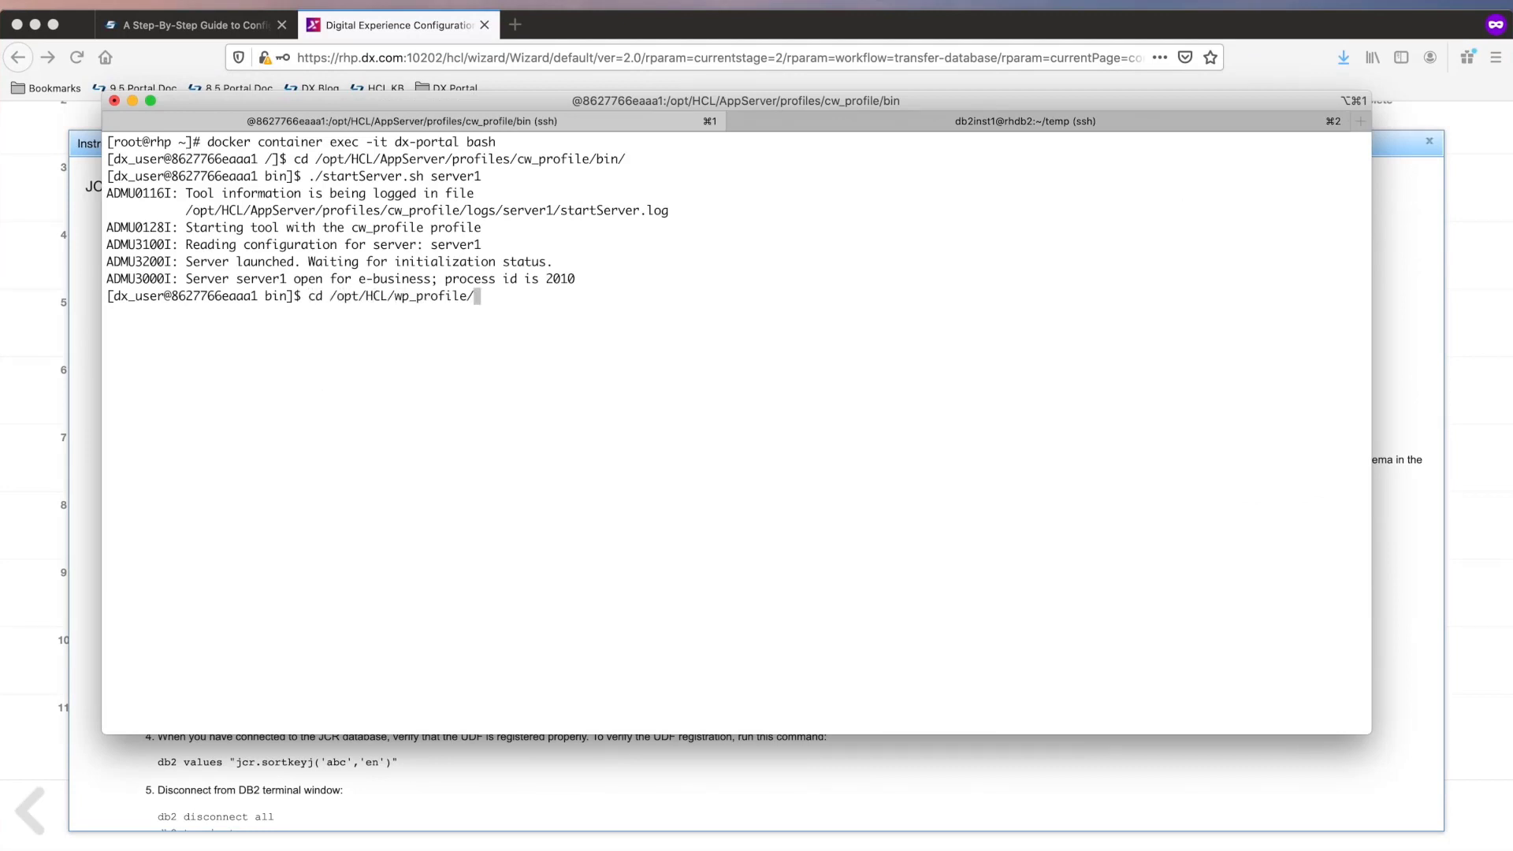
{"action": "key", "text": "Return"}
{"action": "type", "text": "./s"}
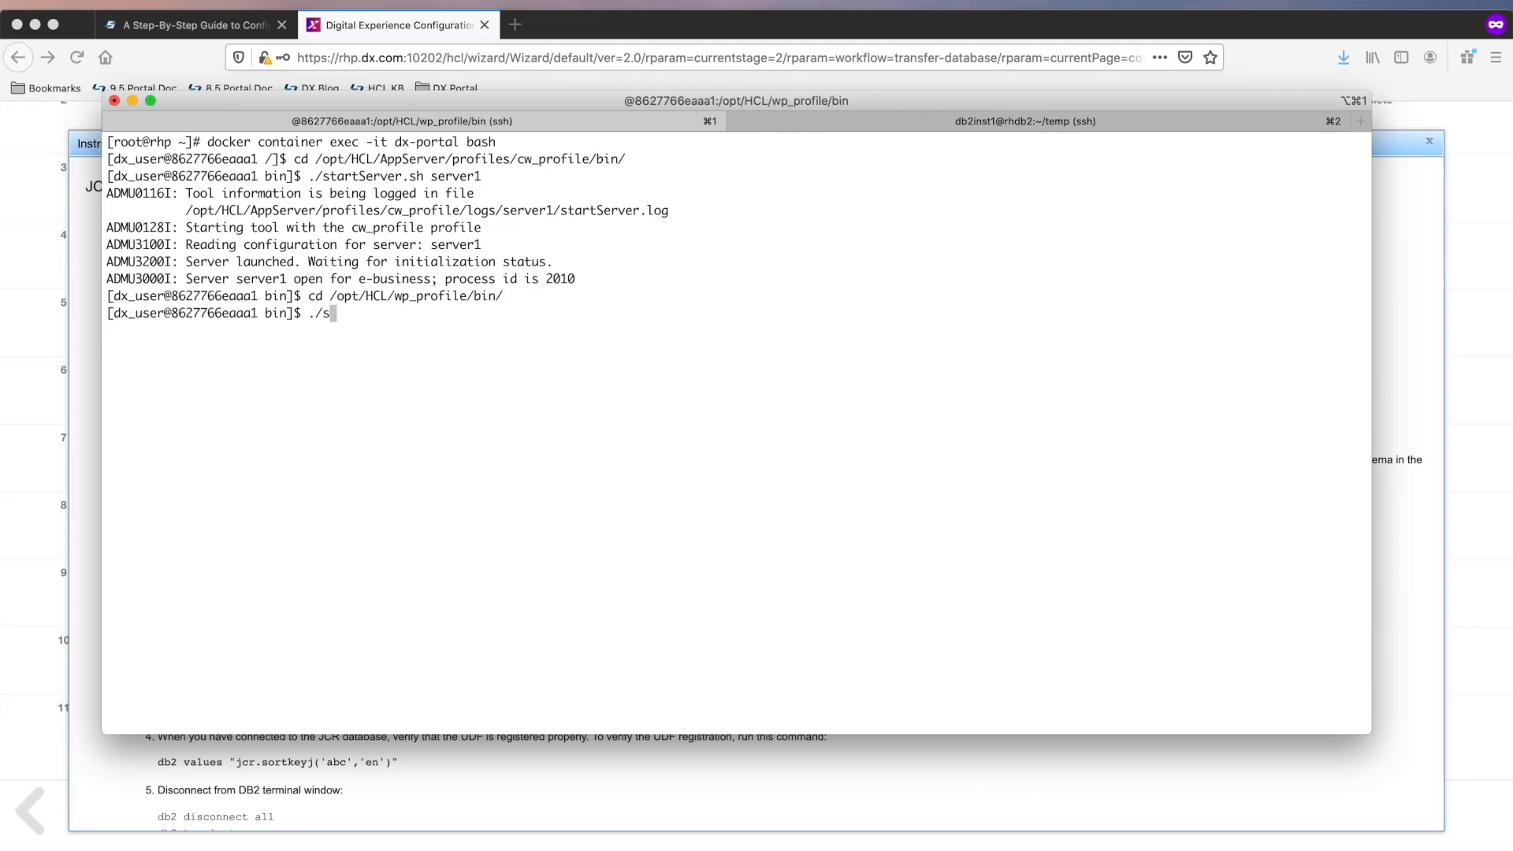
{"action": "type", "text": "top"}
{"action": "key", "text": "Tab"}
{"action": "type", "text": "WebSp"}
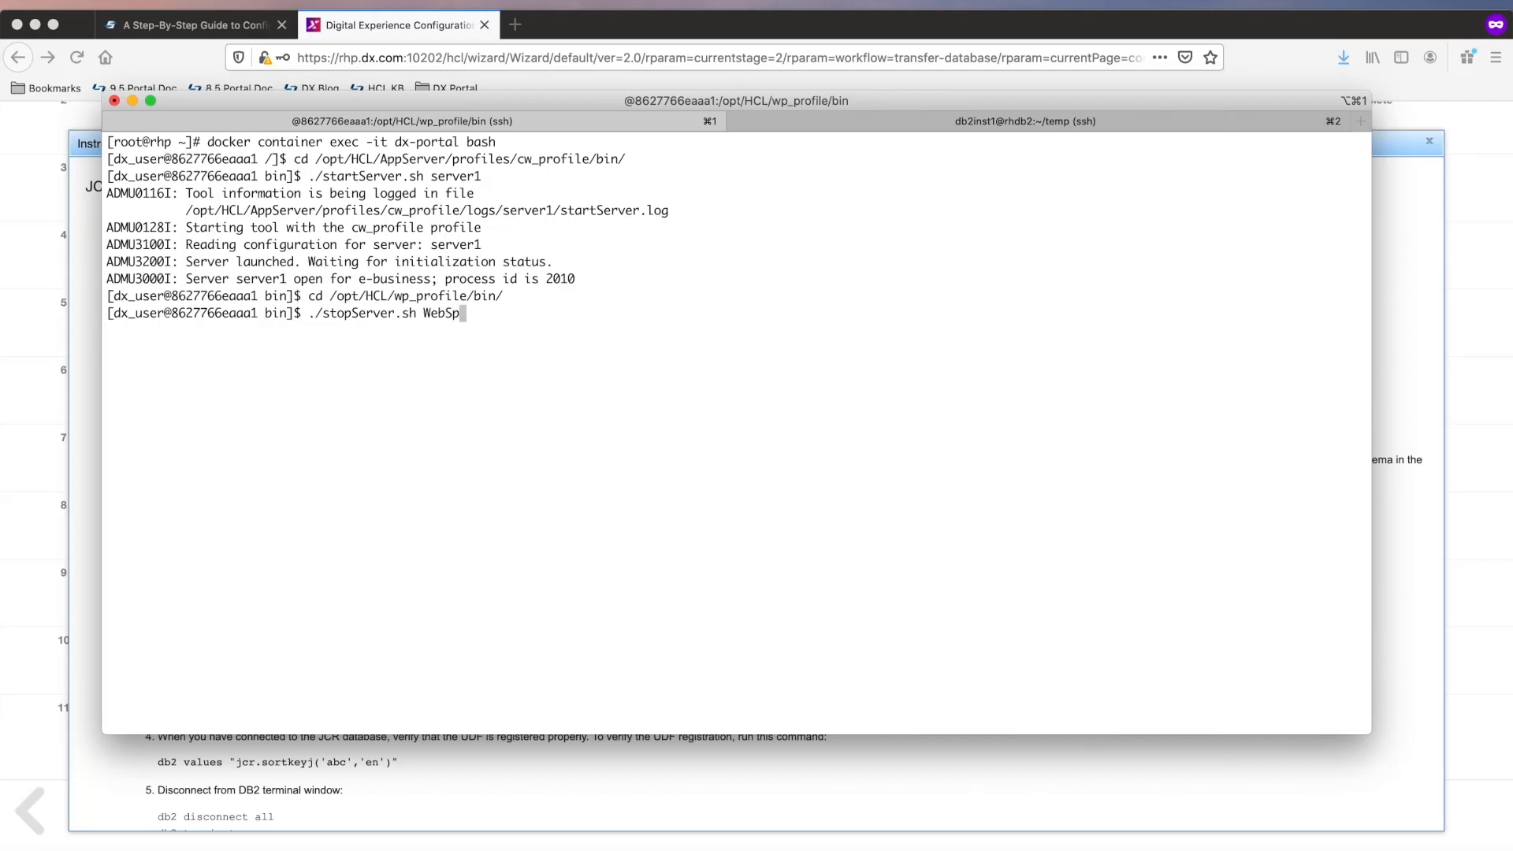
{"action": "type", "text": "here_Portal"}
{"action": "key", "text": "Return"}
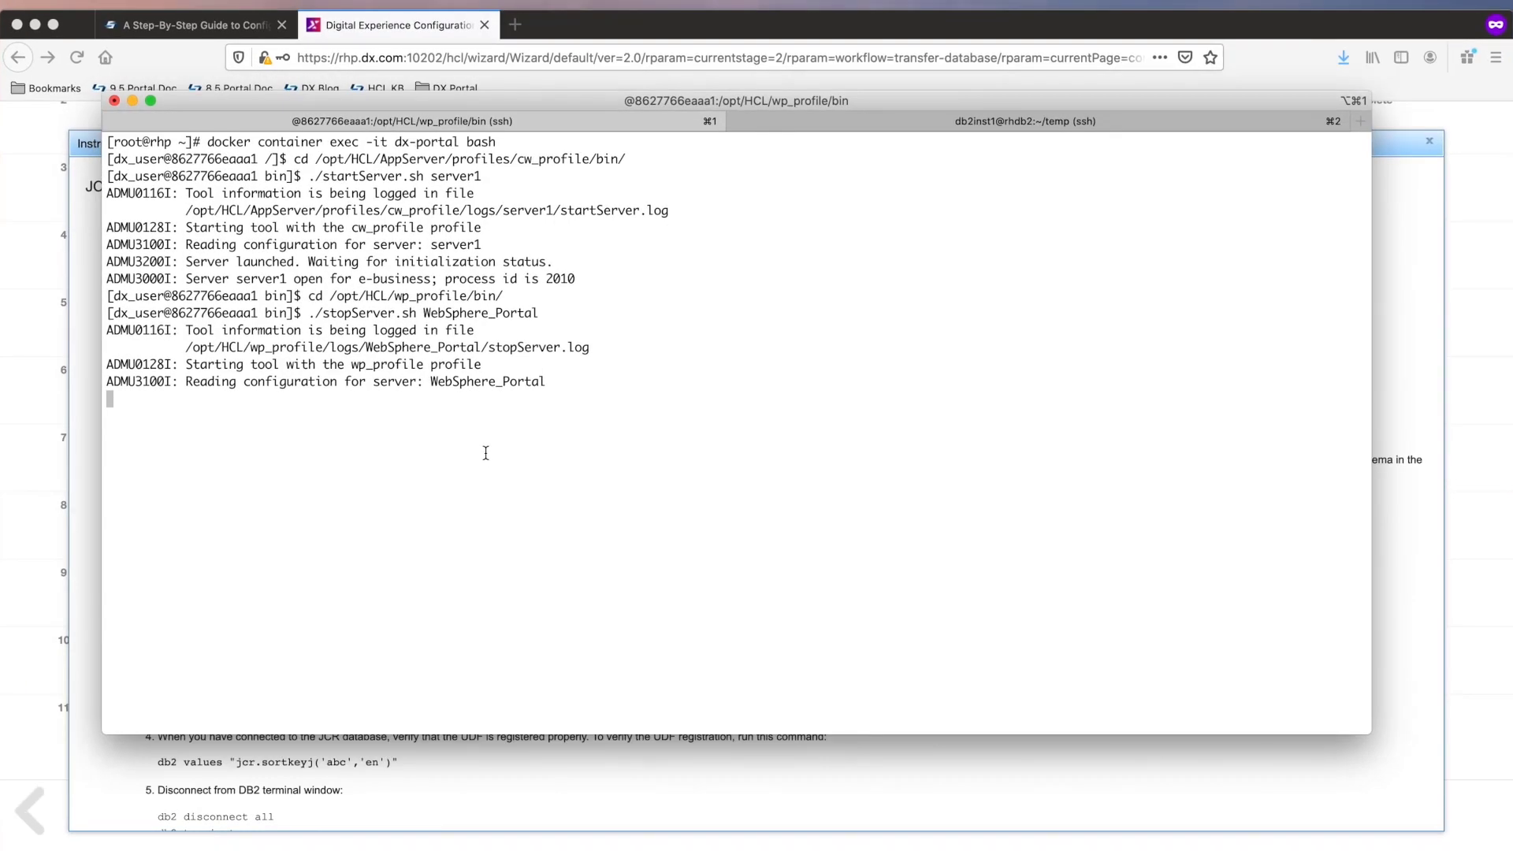
{"action": "key", "text": "ctrl+Up"}
{"action": "left_click", "coordinate": [622, 251]}
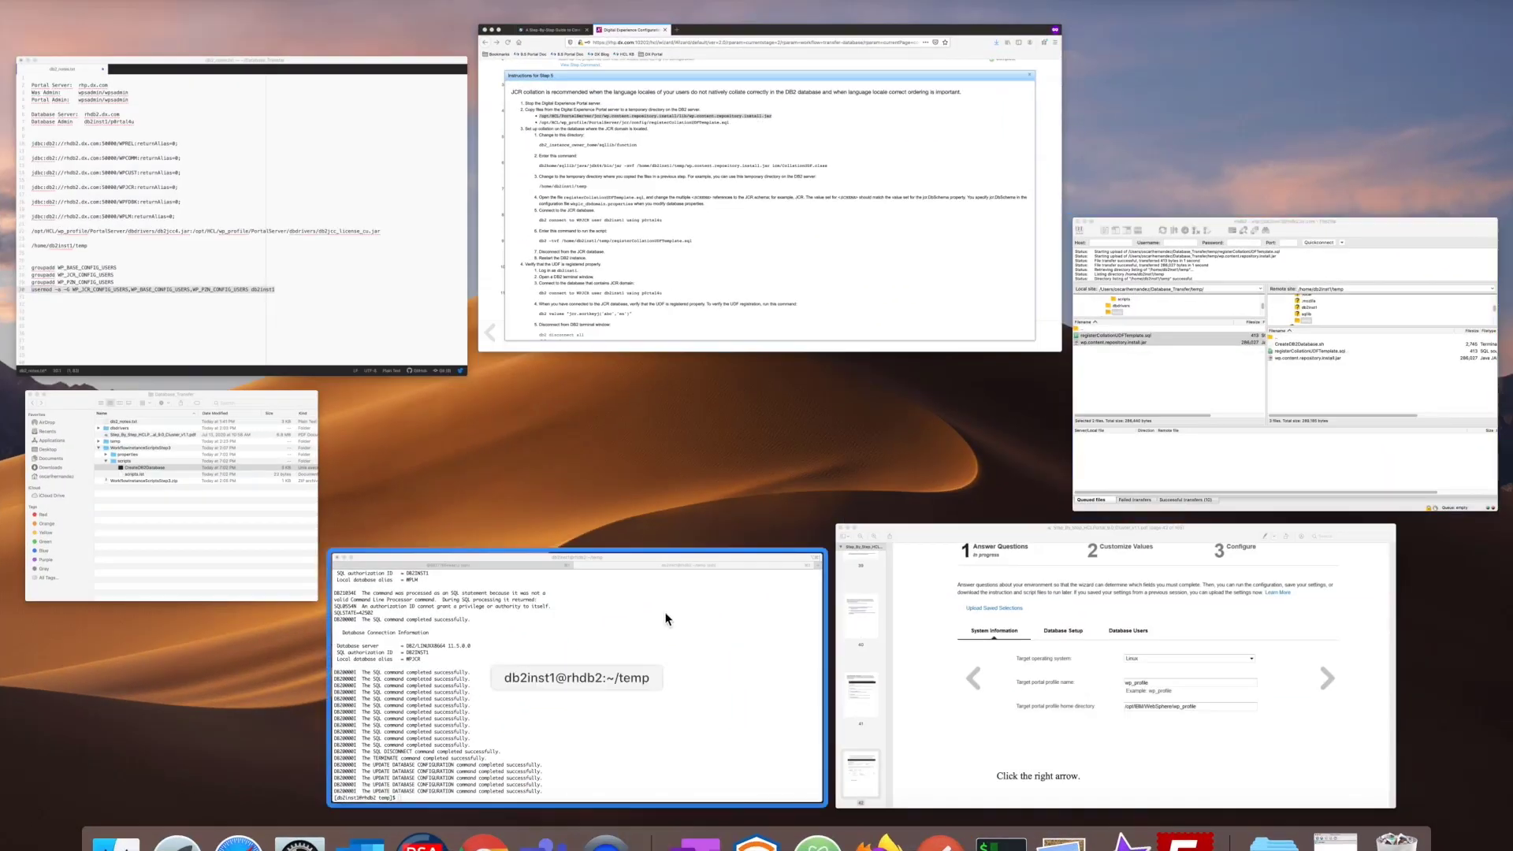
Step: Clear the DB2 terminal, list the temp folder, and change into ../sqllib/function/
{"action": "left_click", "coordinate": [666, 619]}
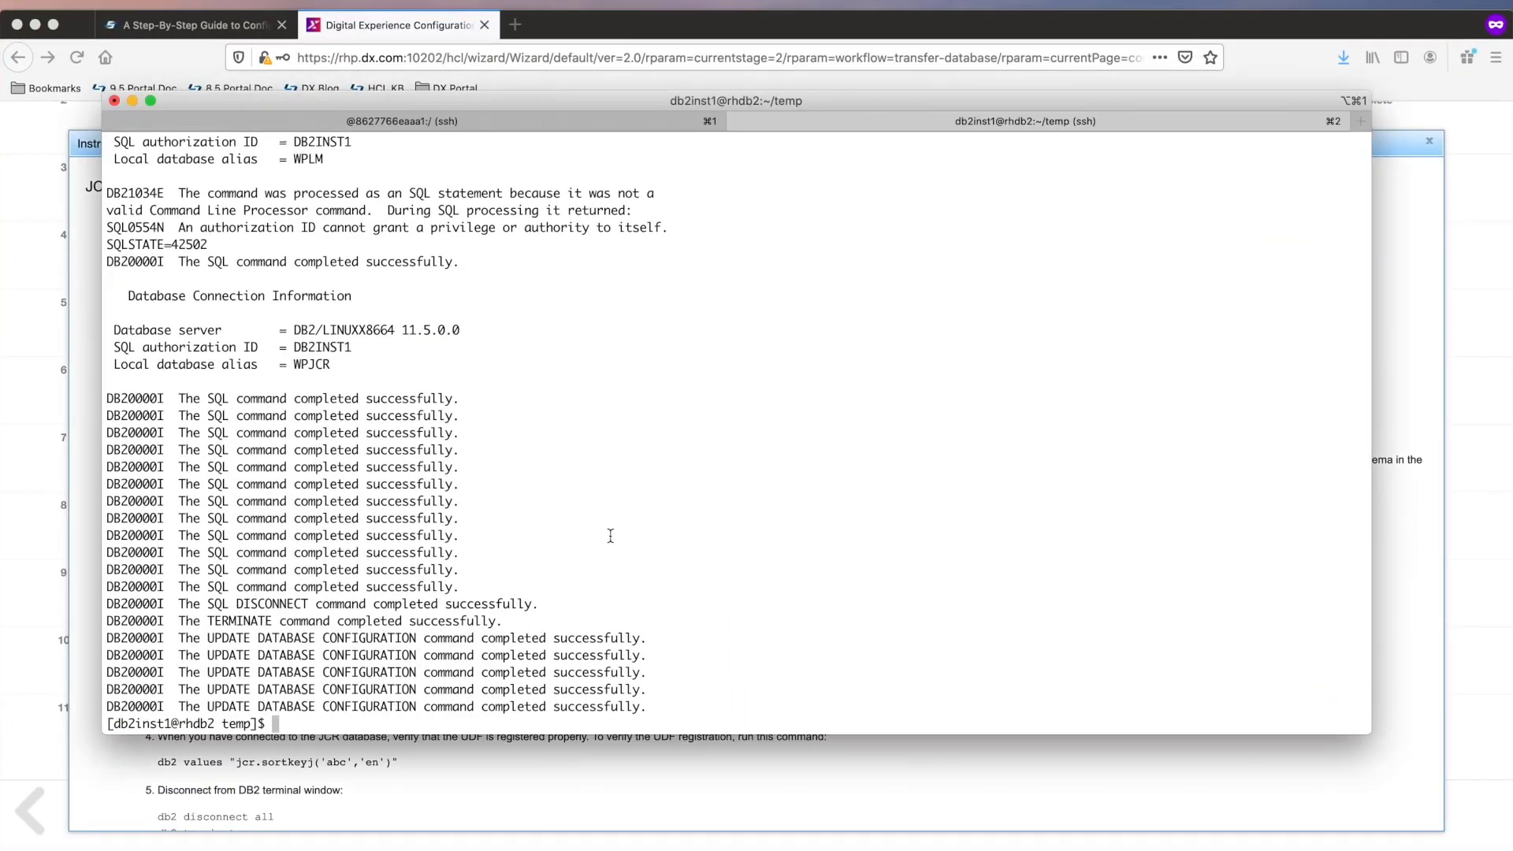
{"action": "type", "text": "clear"}
{"action": "key", "text": "Return"}
{"action": "type", "text": "ls"}
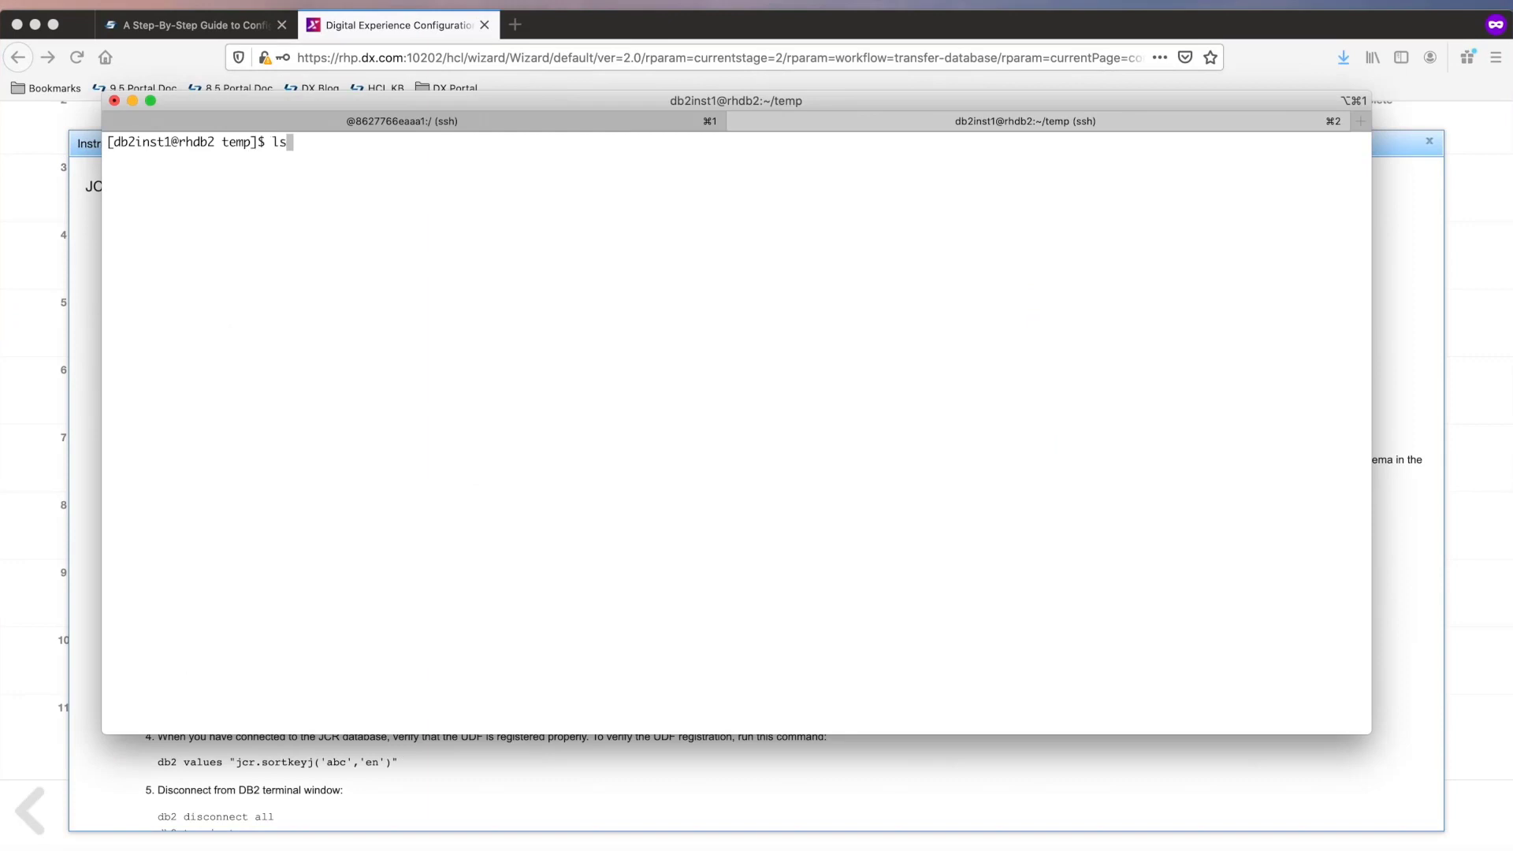
{"action": "key", "text": "Return"}
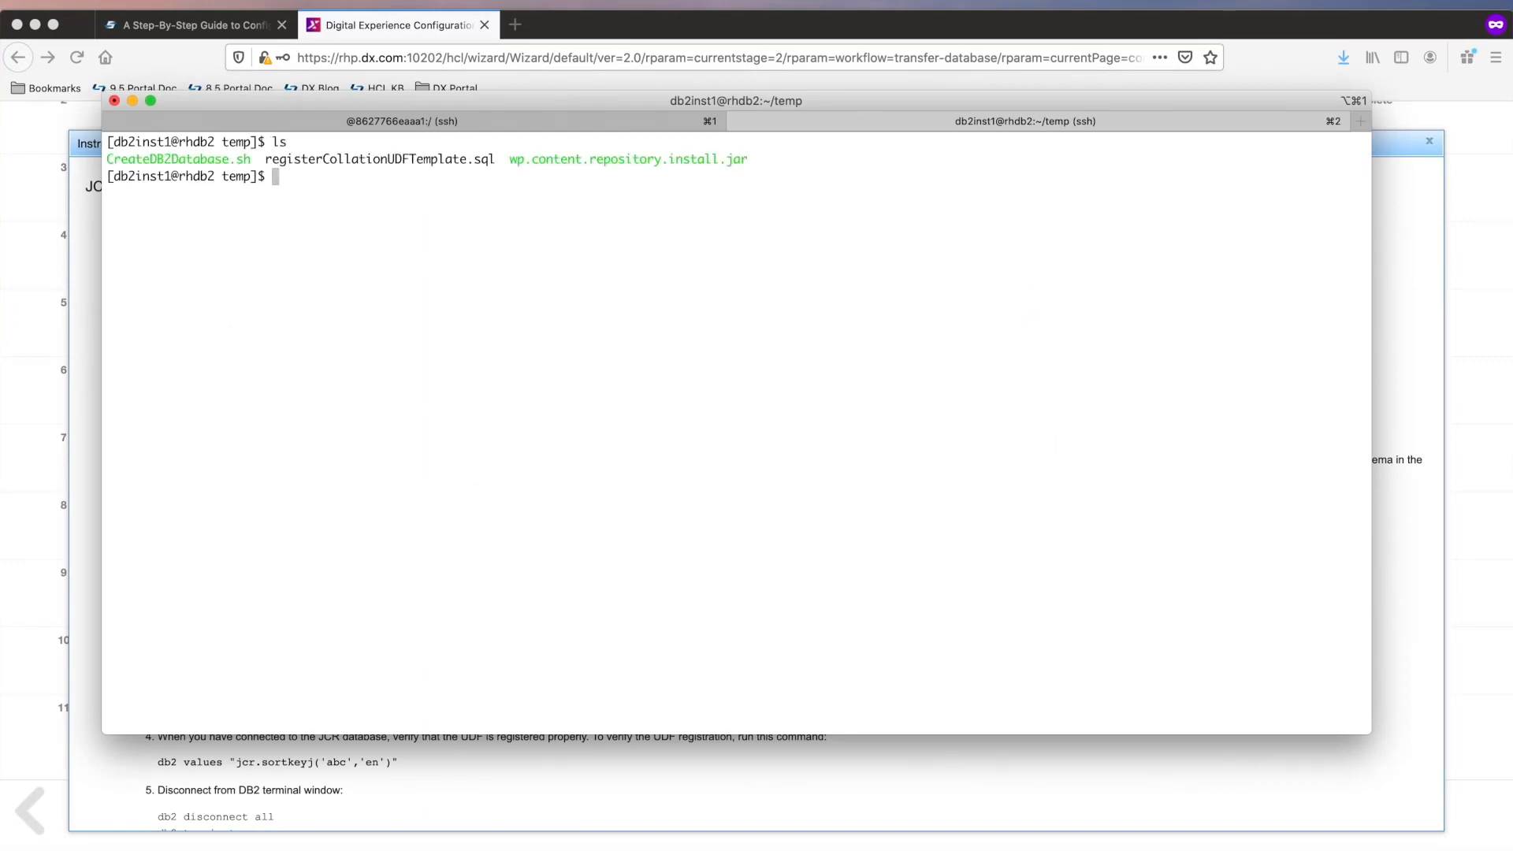
{"action": "type", "text": "cd ../sqllib/f"}
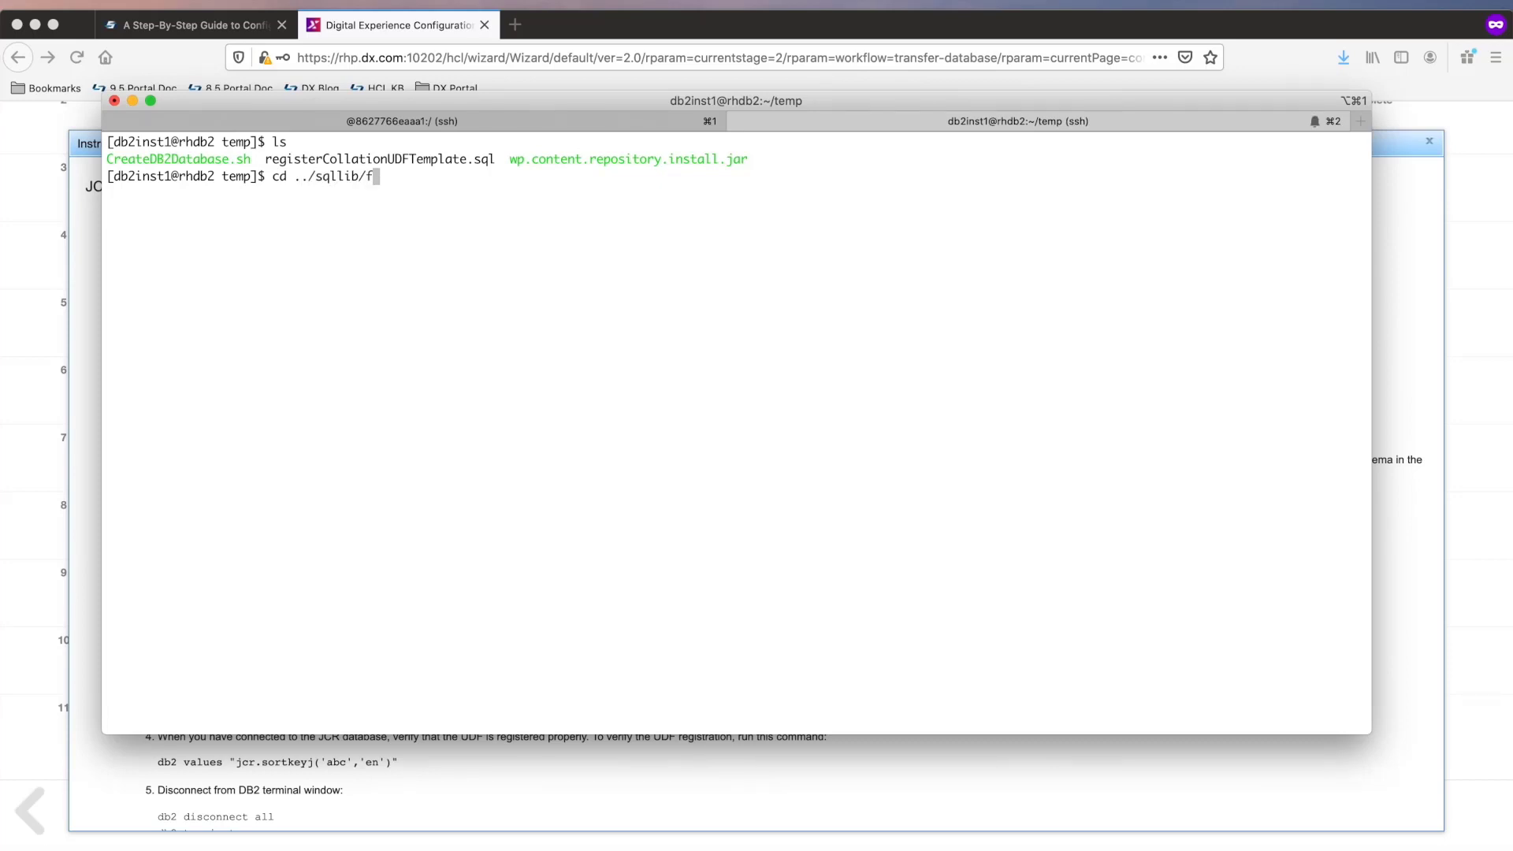
{"action": "type", "text": "un"}
{"action": "key", "text": "Tab"}
{"action": "key", "text": "Return"}
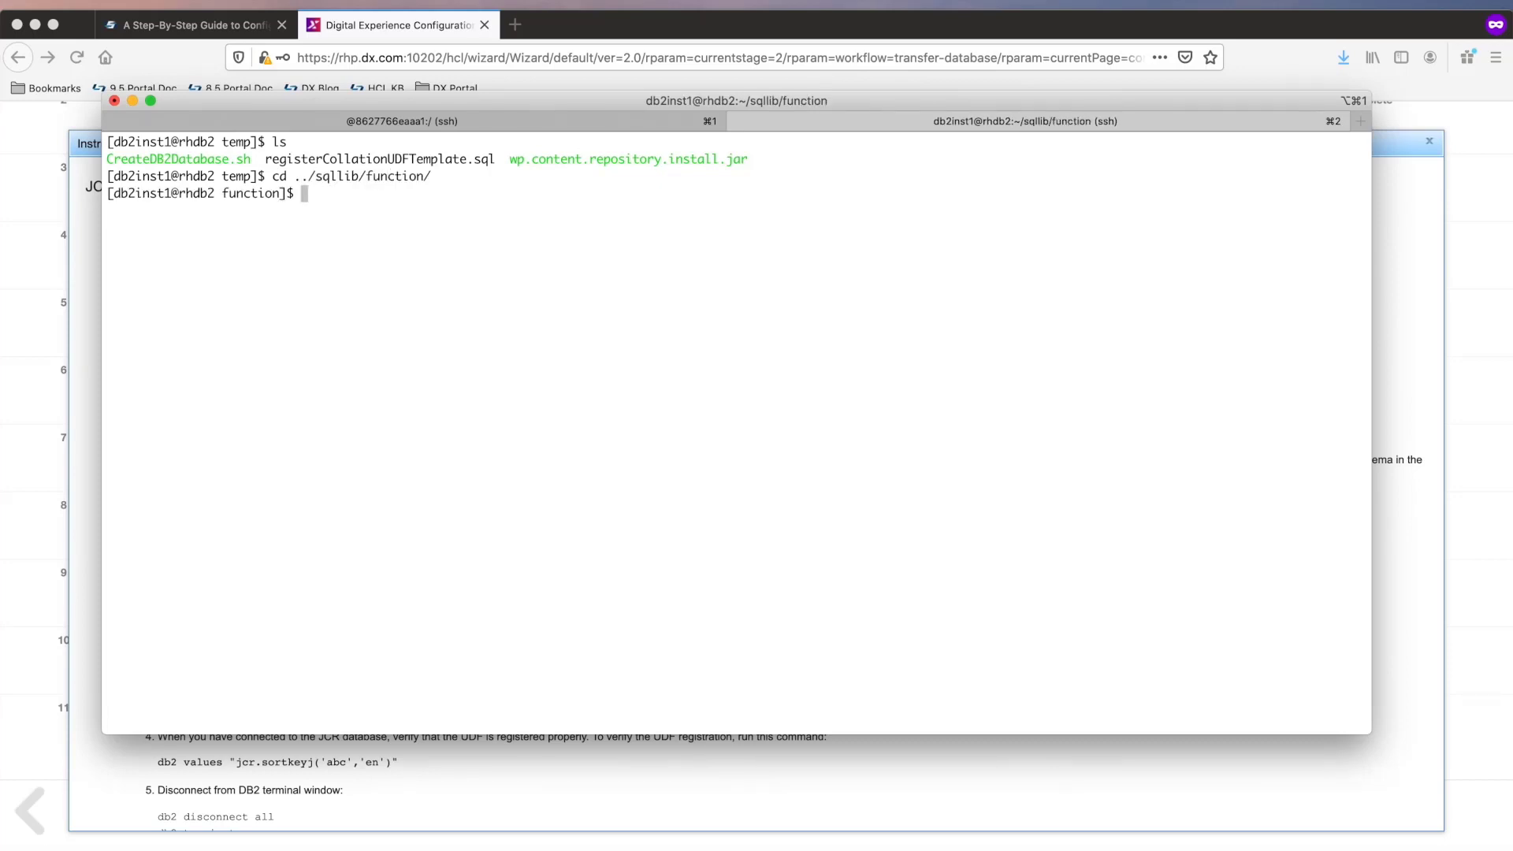
Step: Run the Step 5 jar -xvf command to extract CollationUDF.class from wp.content.repository.install.jar
{"action": "key", "text": "ctrl+Up"}
{"action": "left_click", "coordinate": [744, 308]}
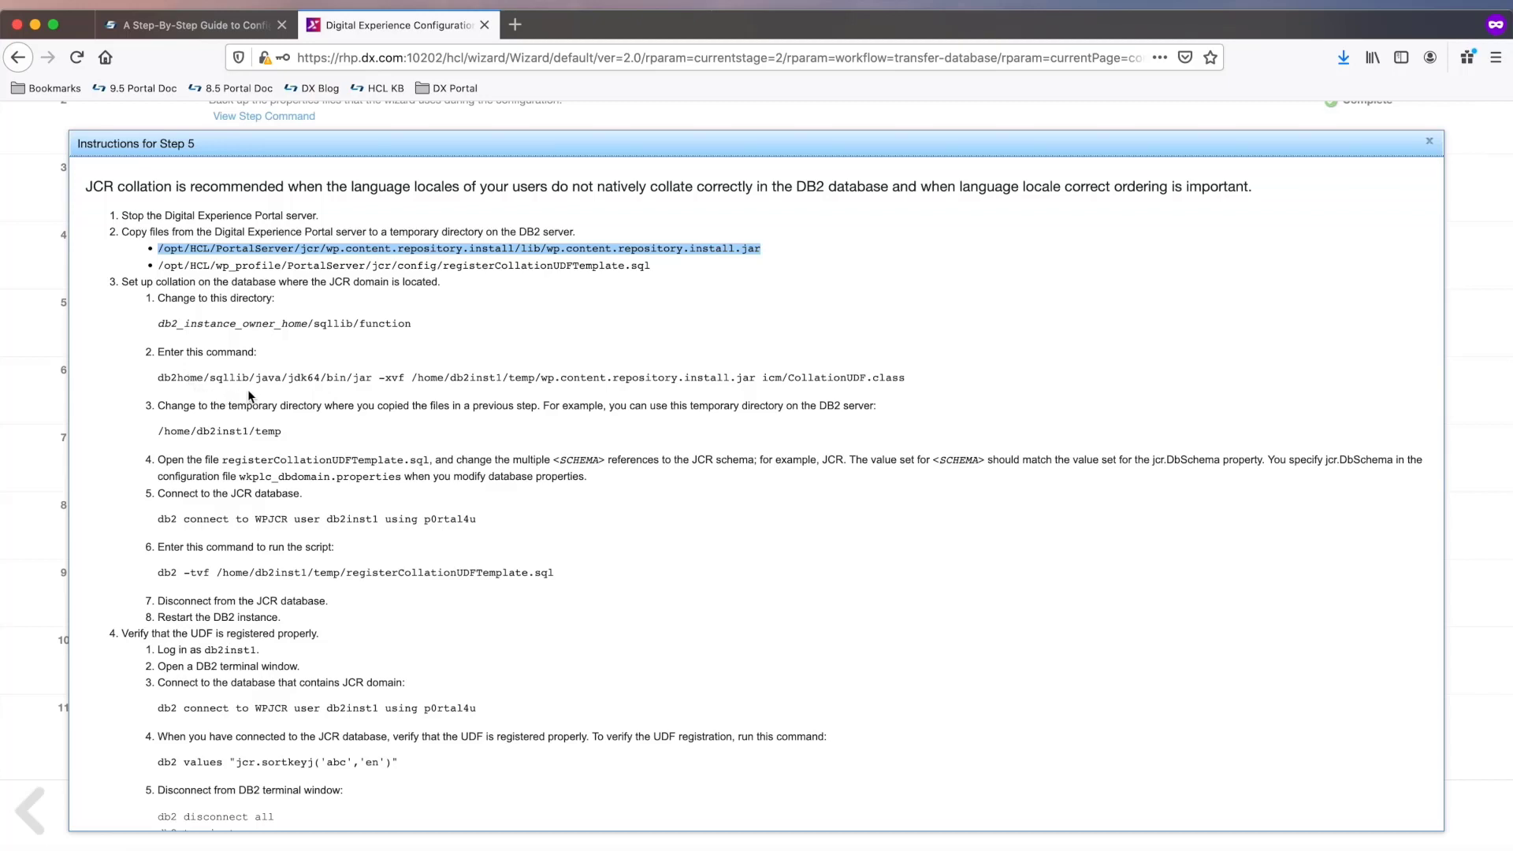
{"action": "key", "text": "super+Tab"}
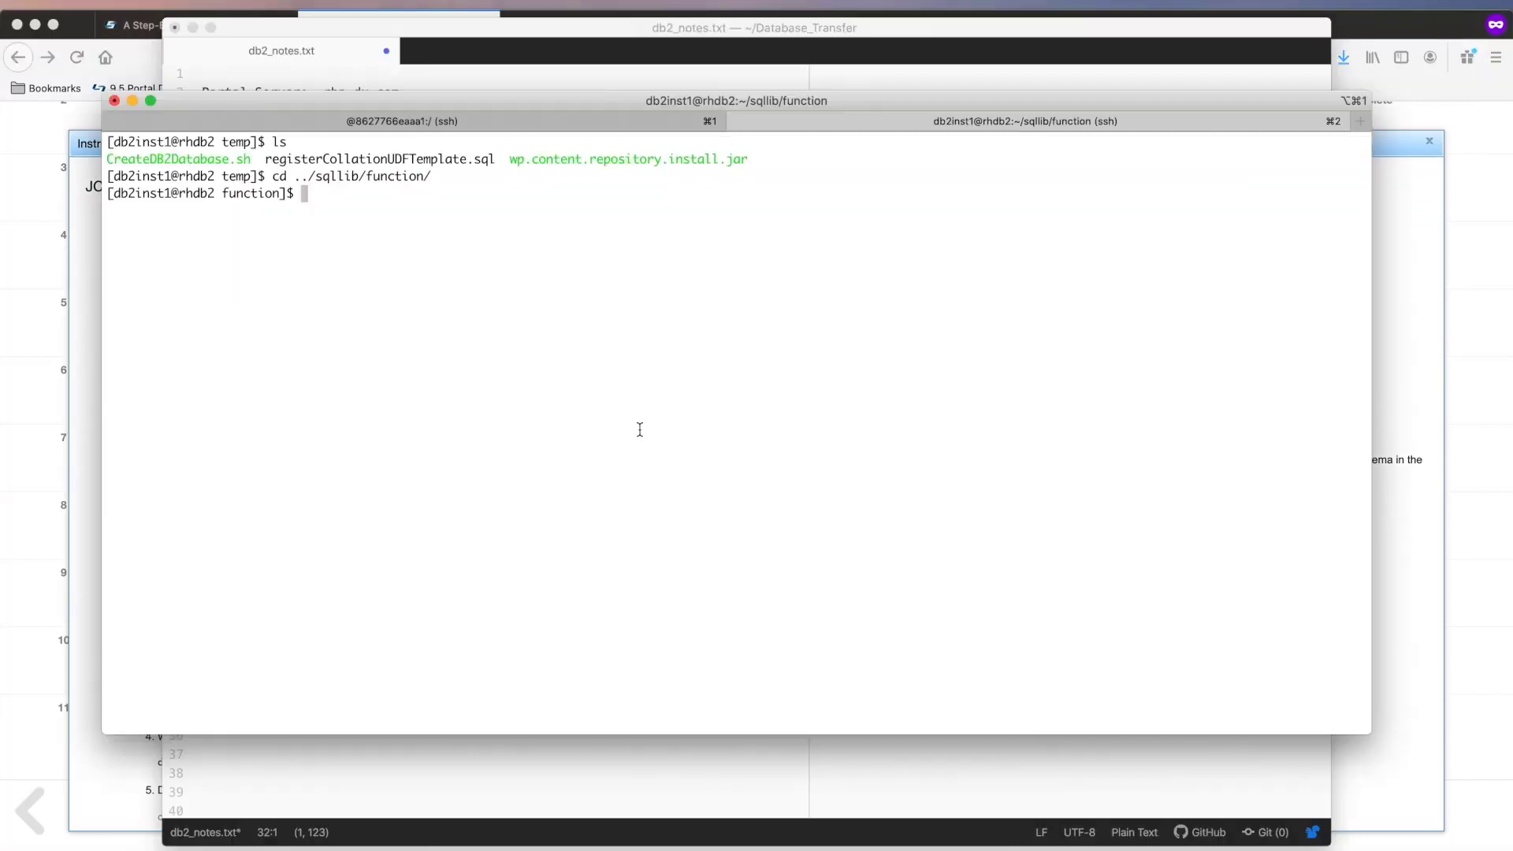
{"action": "type", "text": "/home/db2inst1/sqllib/java/jdk64/bin/jar -xvf /home/db2inst1/temp/wp.content.repository.install.jar icm/CollationUDF.class"}
{"action": "key", "text": "Return"}
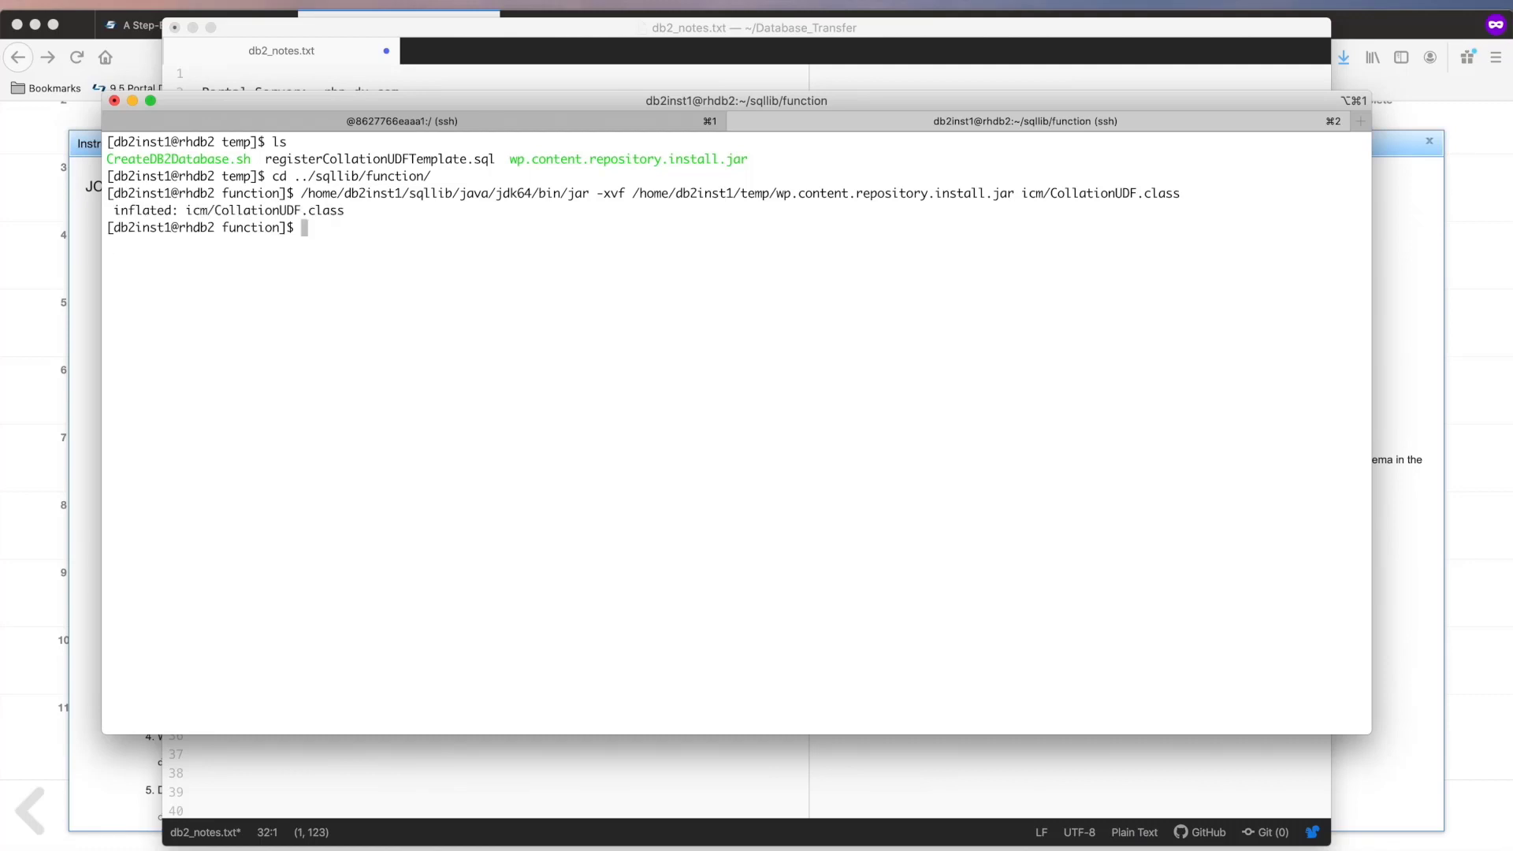
{"action": "key", "text": "ctrl+Up"}
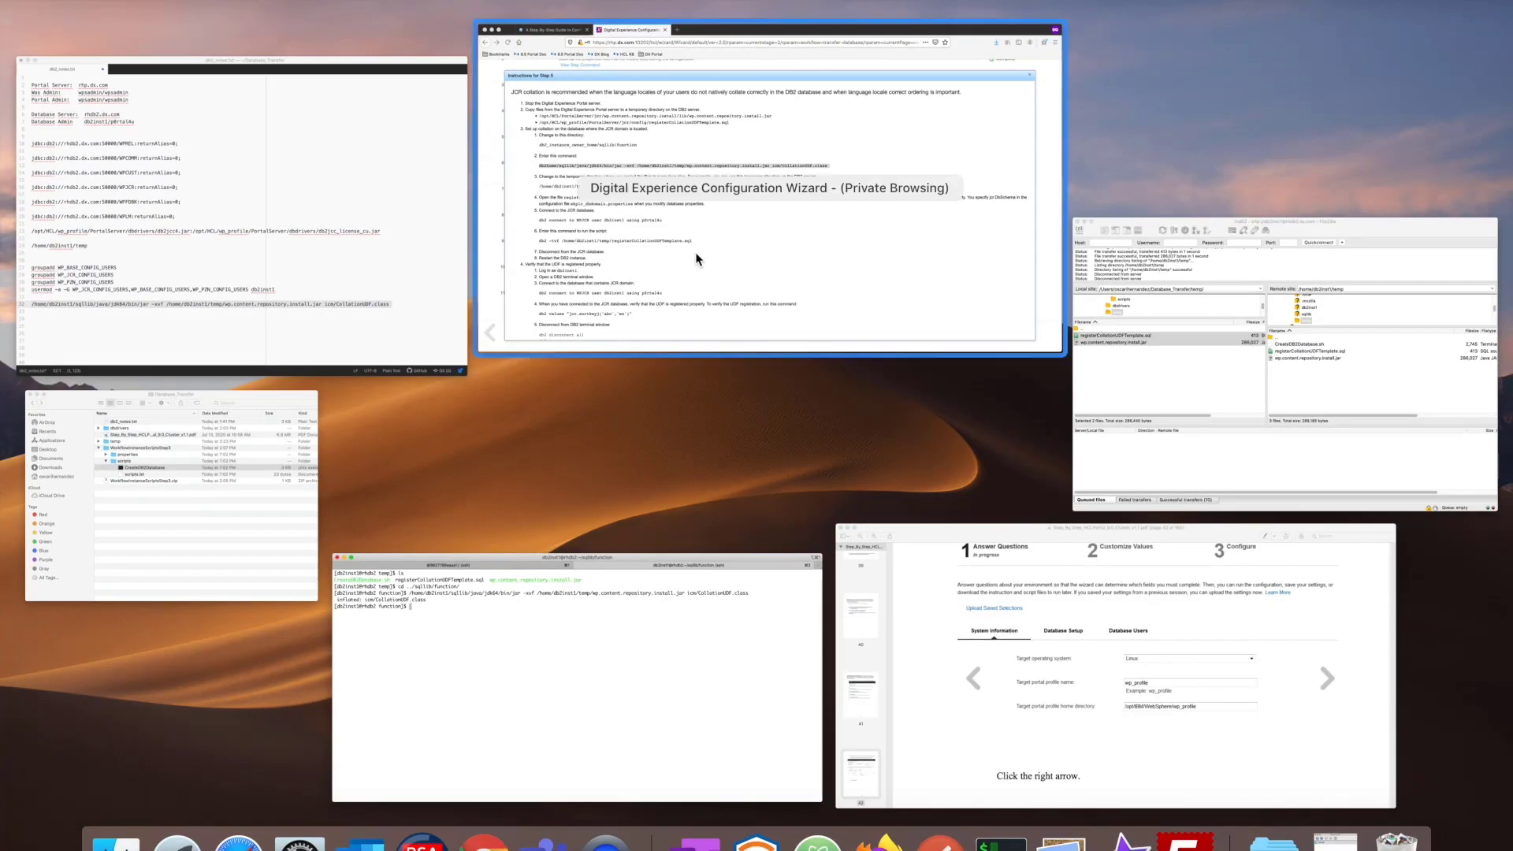
{"action": "left_click", "coordinate": [698, 254]}
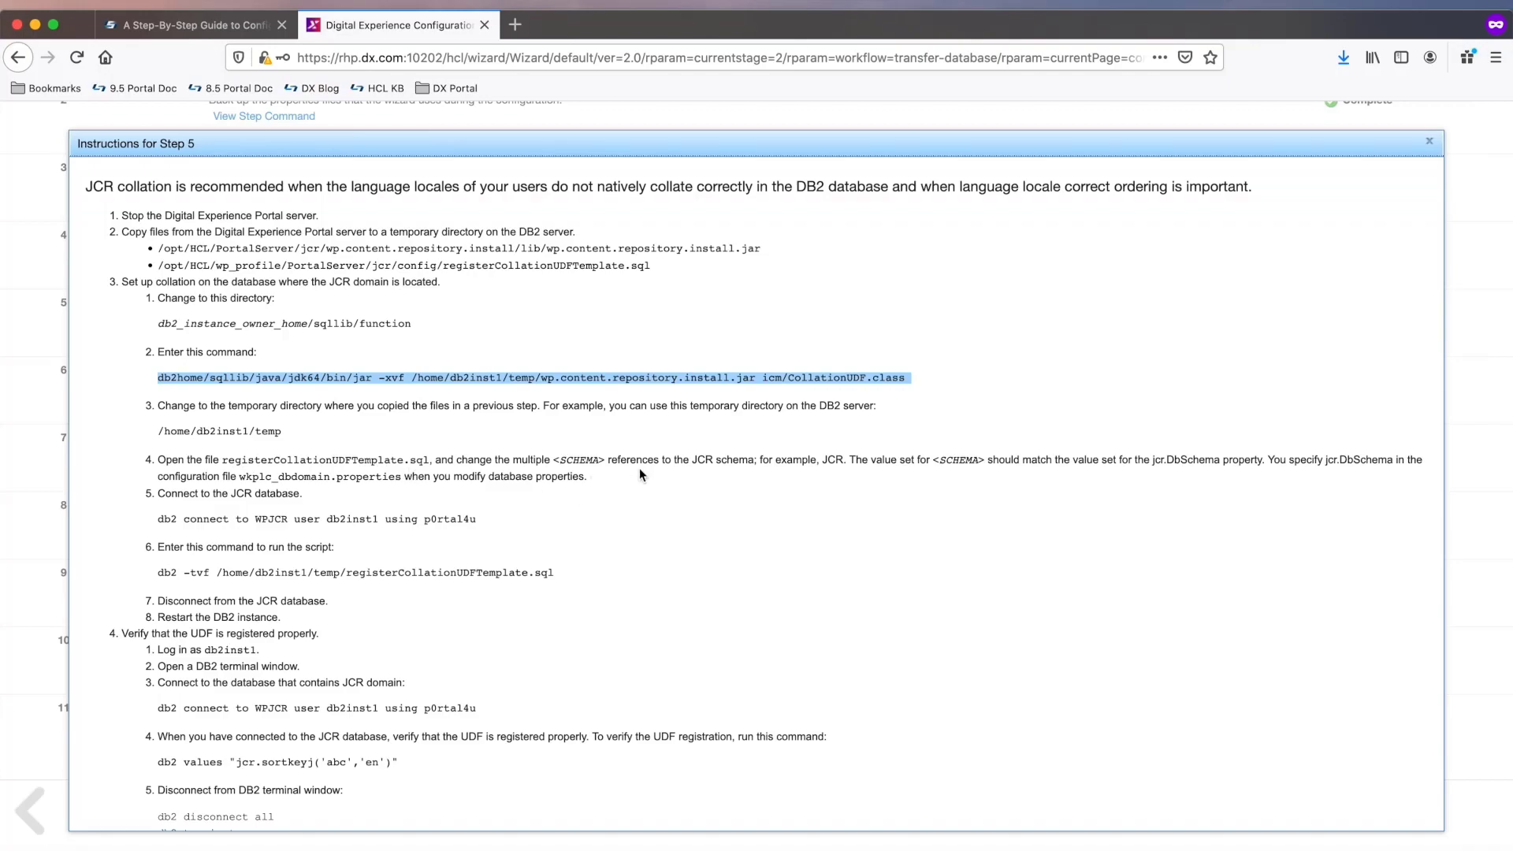
{"action": "key", "text": "ctrl+Up"}
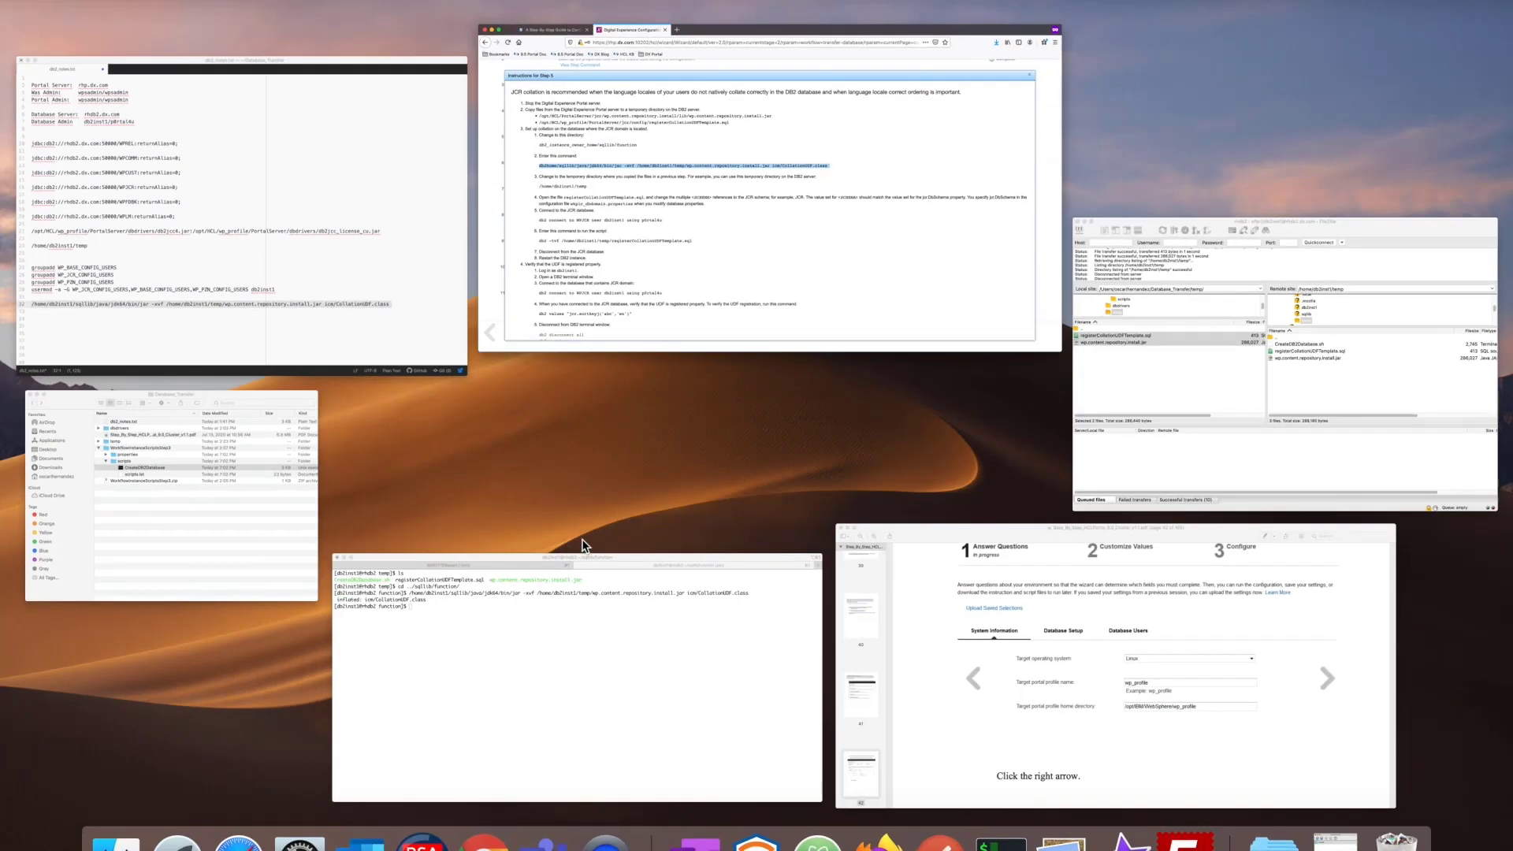
{"action": "left_click", "coordinate": [552, 599]}
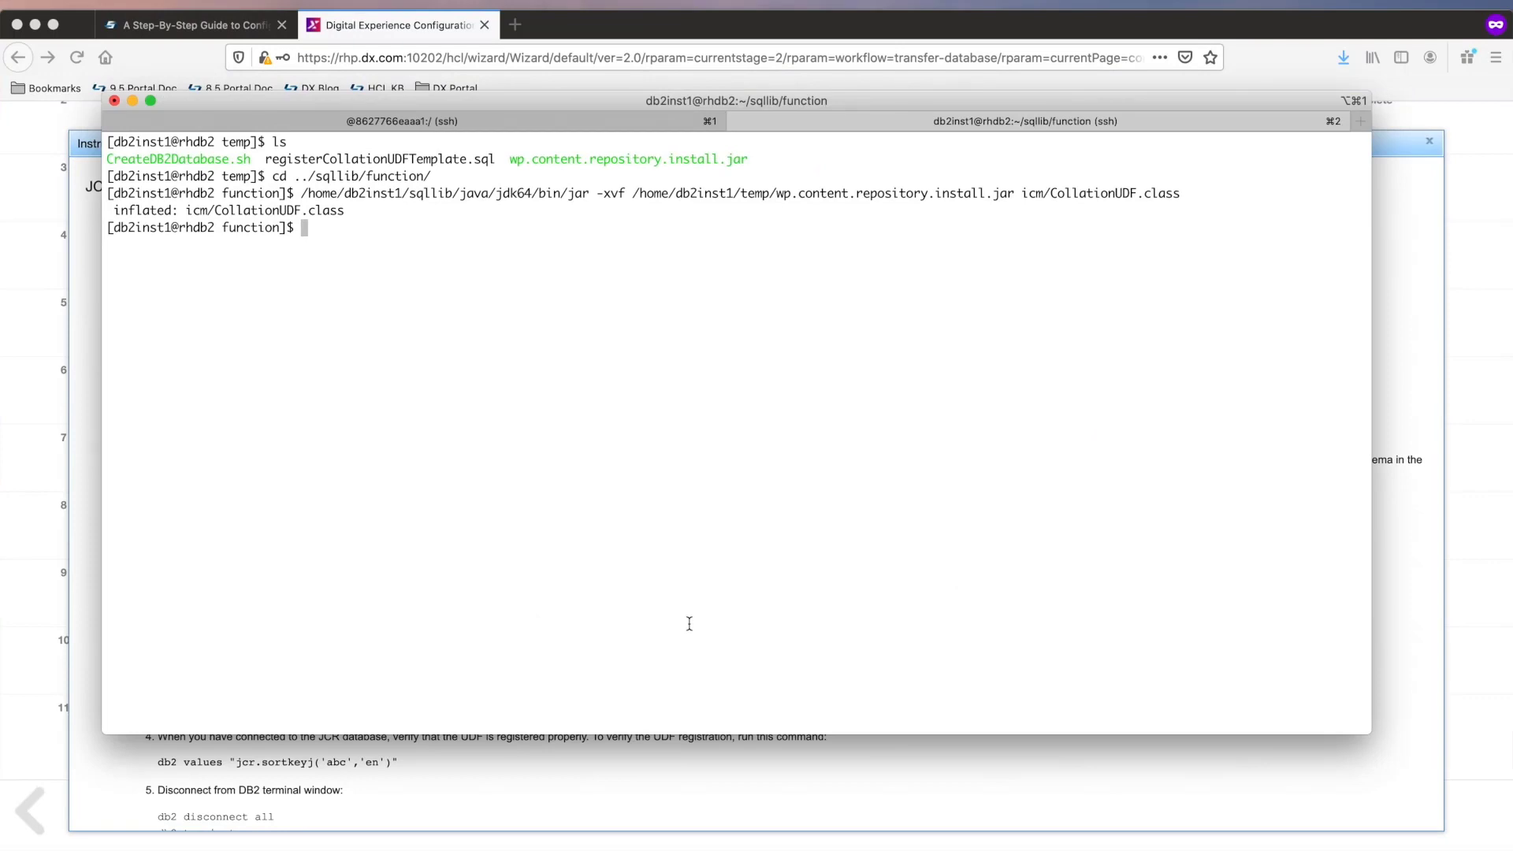
Step: From the temp folder, open registerCollationUDFTemplate.sql in vi
{"action": "type", "text": "cd ../.."}
{"action": "key", "text": "Return"}
{"action": "type", "text": "cd temp/"}
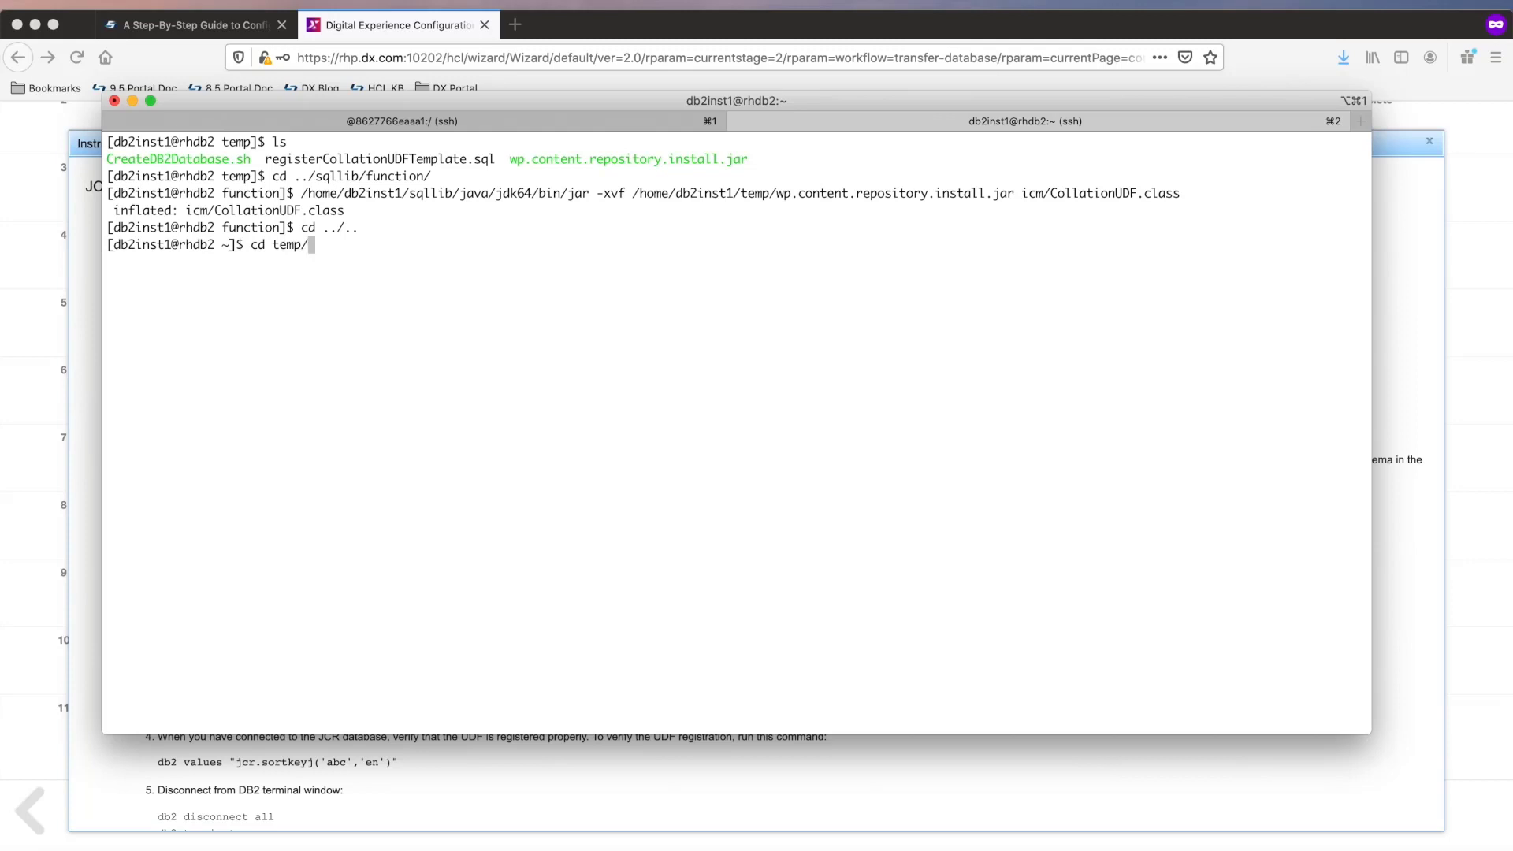
{"action": "key", "text": "Return"}
{"action": "type", "text": "ls"}
{"action": "key", "text": "Return"}
{"action": "type", "text": "vi "}
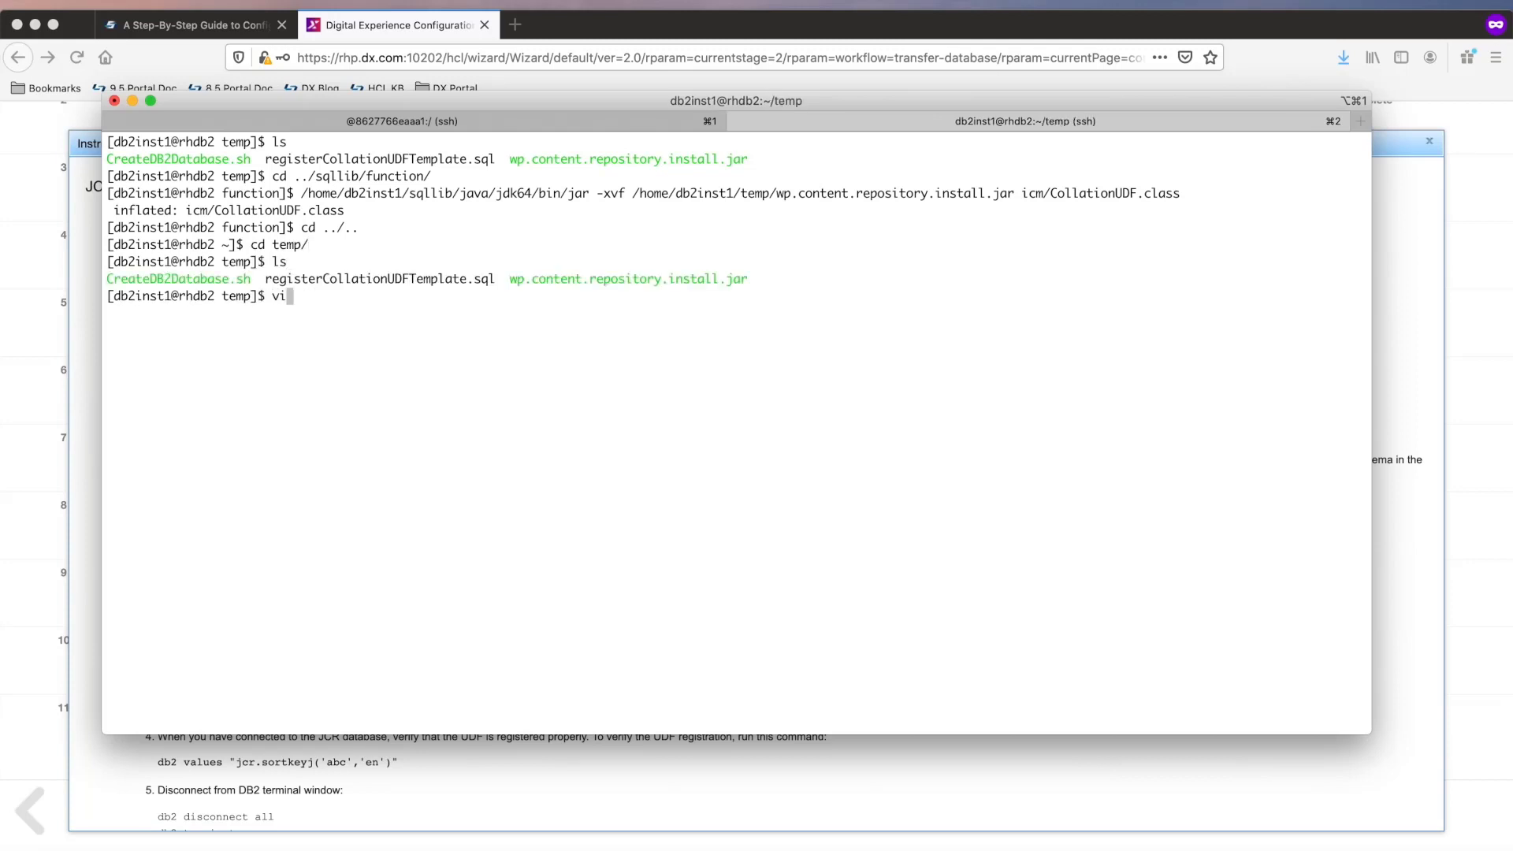
{"action": "type", "text": "r"}
{"action": "key", "text": "Tab"}
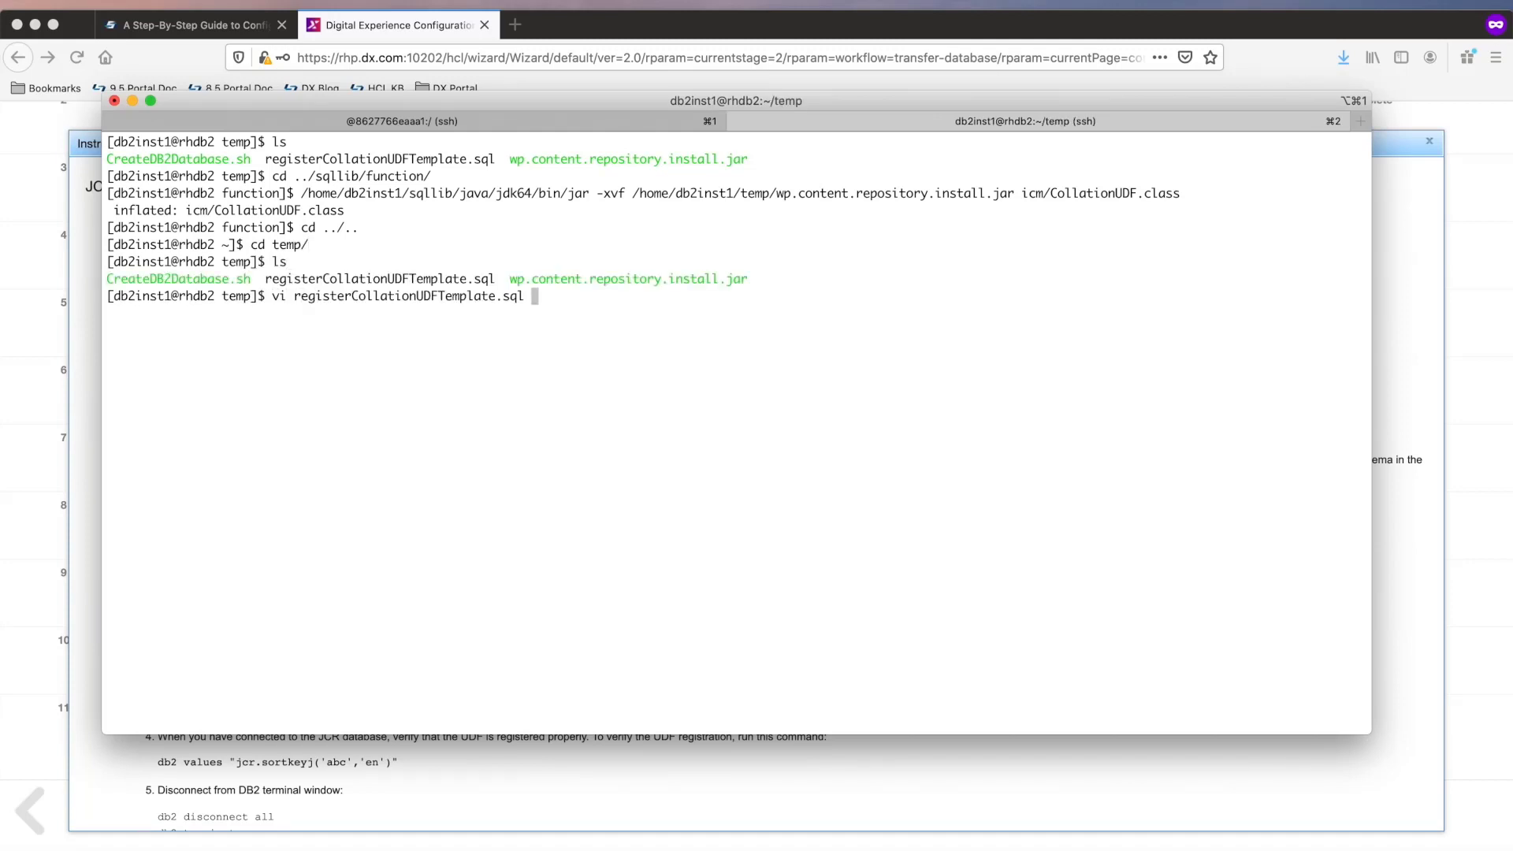
{"action": "key", "text": "Return"}
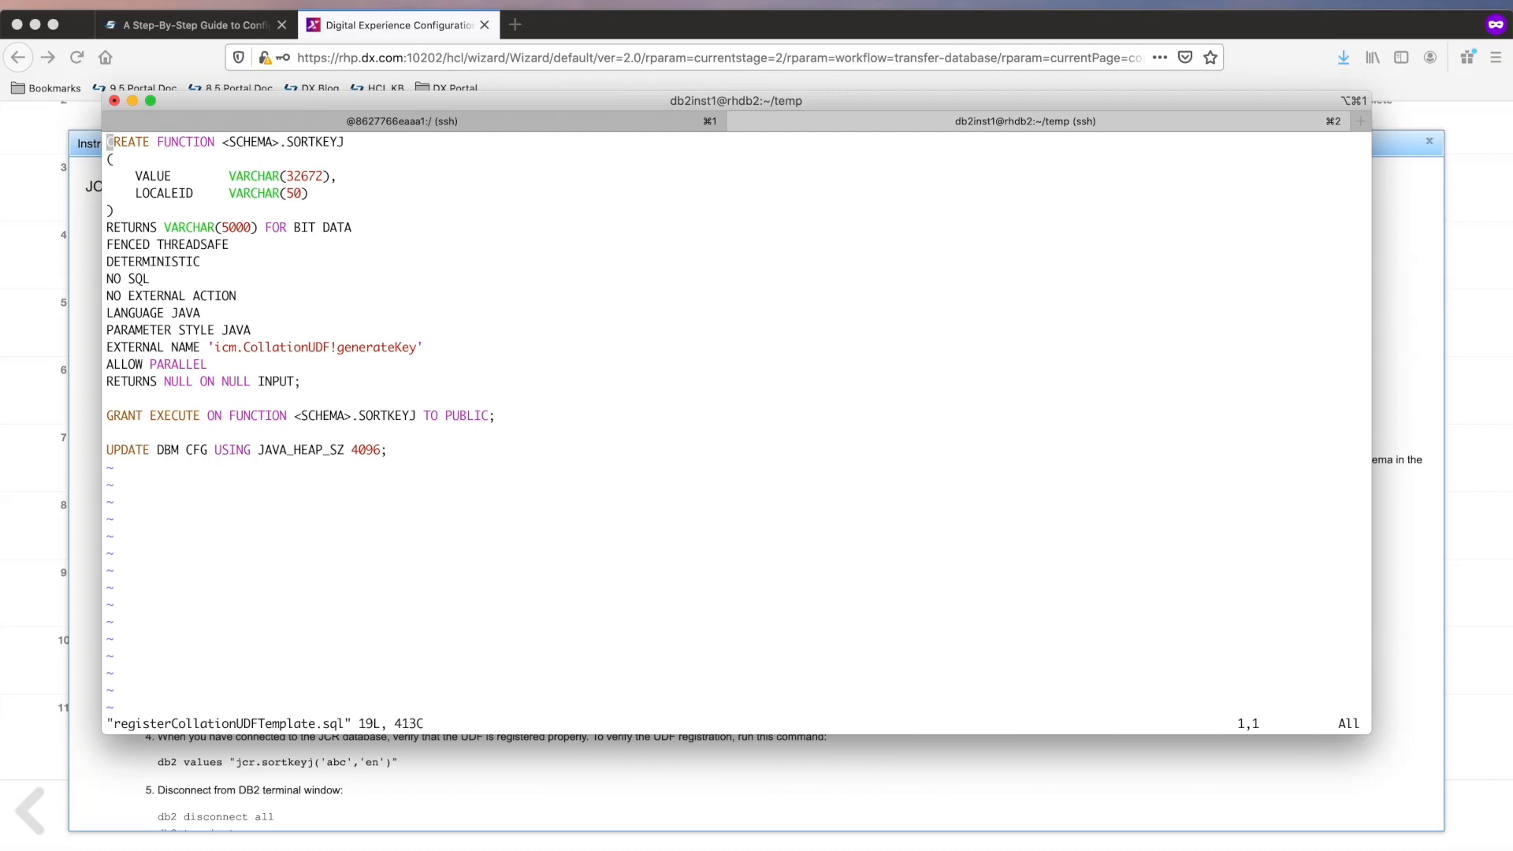
Step: Replace the <SCHEMA> placeholders on lines 1 and 17 with JCR
{"action": "key", "text": "Right"}
{"action": "key", "text": "Right"}
{"action": "key", "text": "Right"}
{"action": "key", "text": "Right"}
{"action": "key", "text": "Right"}
{"action": "key", "text": "Right"}
{"action": "key", "text": "Right"}
{"action": "key", "text": "Right"}
{"action": "key", "text": "Right"}
{"action": "key", "text": "Right"}
{"action": "key", "text": "Right"}
{"action": "key", "text": "Right"}
{"action": "key", "text": "Right"}
{"action": "key", "text": "Right"}
{"action": "key", "text": "Right"}
{"action": "key", "text": "Right"}
{"action": "key", "text": "Right"}
{"action": "key", "text": "Right"}
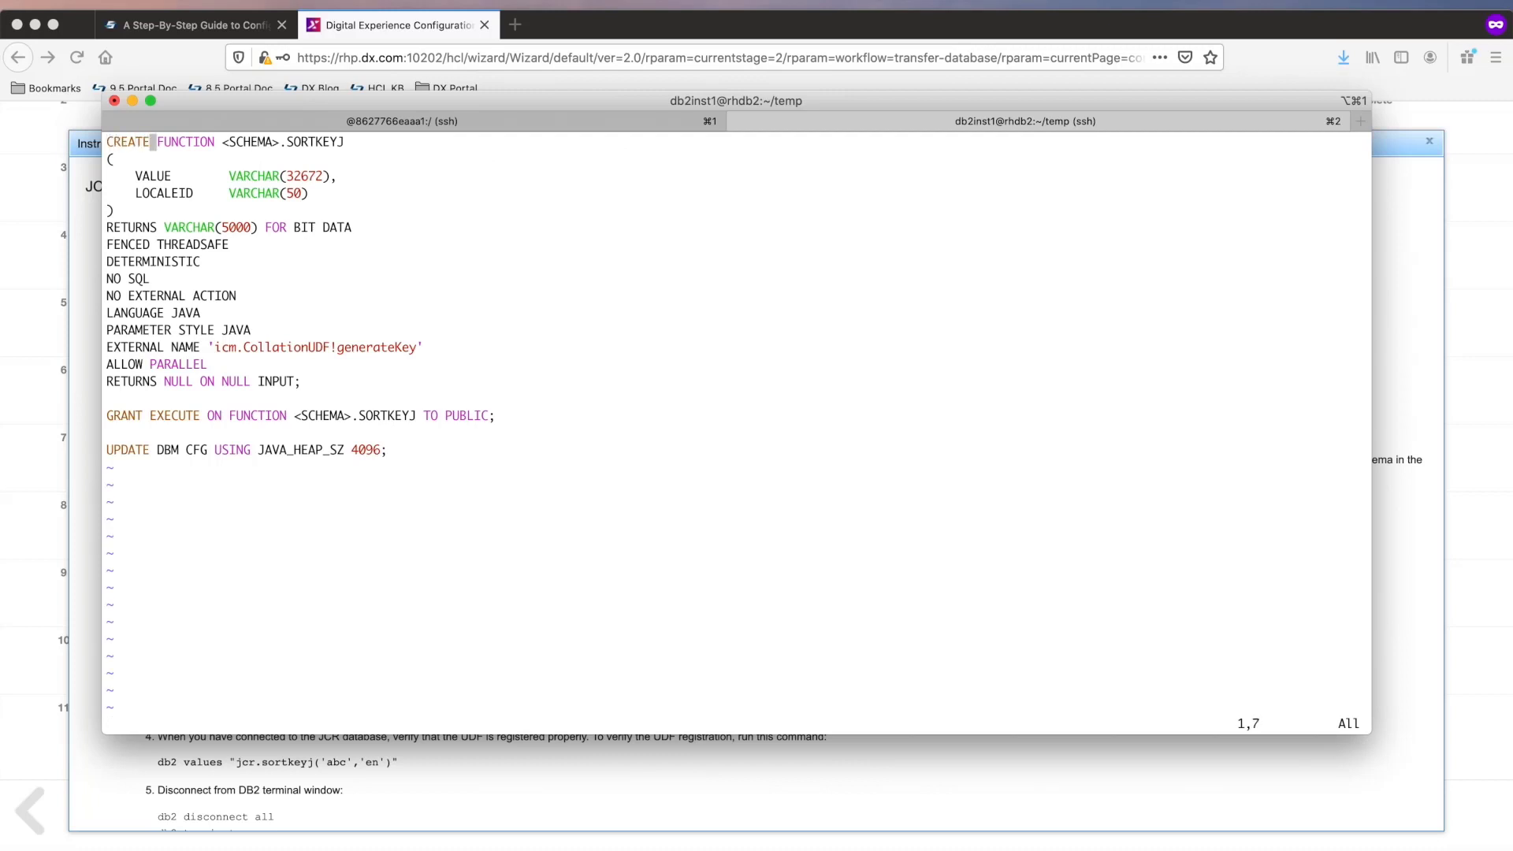
{"action": "key", "text": "Right"}
{"action": "key", "text": "Right"}
{"action": "key", "text": "Right"}
{"action": "key", "text": "x"}
{"action": "key", "text": "x"}
{"action": "key", "text": "x"}
{"action": "key", "text": "shift+x"}
{"action": "key", "text": "shift+x"}
{"action": "key", "text": "shift+x"}
{"action": "key", "text": "shift+x"}
{"action": "key", "text": "shift+x"}
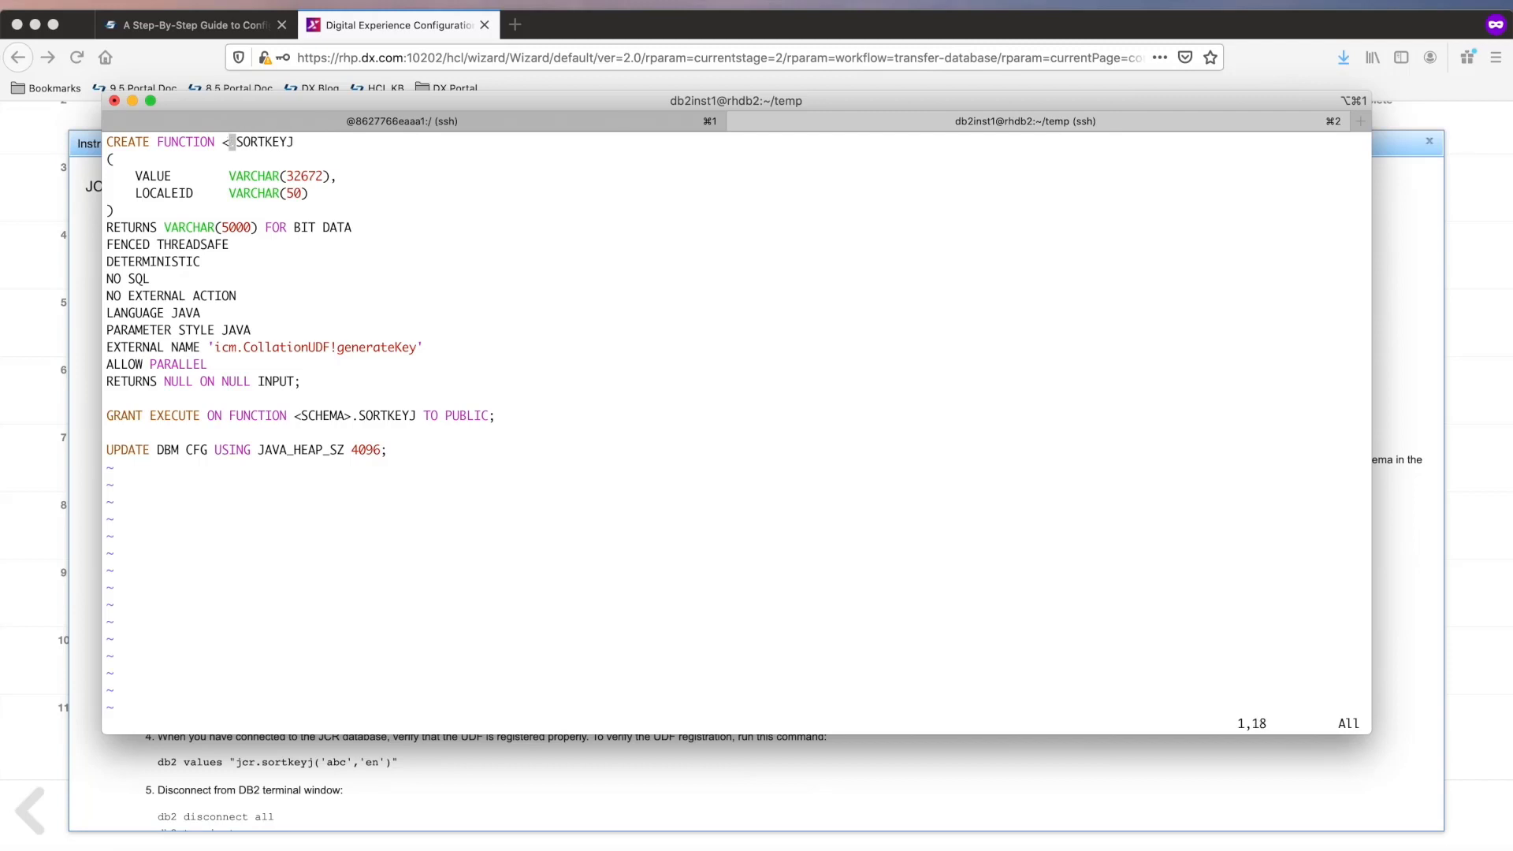
{"action": "type", "text": "iJCR"}
{"action": "key", "text": "Down"}
{"action": "key", "text": "Down"}
{"action": "key", "text": "Down"}
{"action": "key", "text": "Down"}
{"action": "key", "text": "Down"}
{"action": "key", "text": "Down"}
{"action": "key", "text": "Down"}
{"action": "key", "text": "Down"}
{"action": "key", "text": "Down"}
{"action": "key", "text": "Down"}
{"action": "key", "text": "Down"}
{"action": "key", "text": "Down"}
{"action": "key", "text": "Down"}
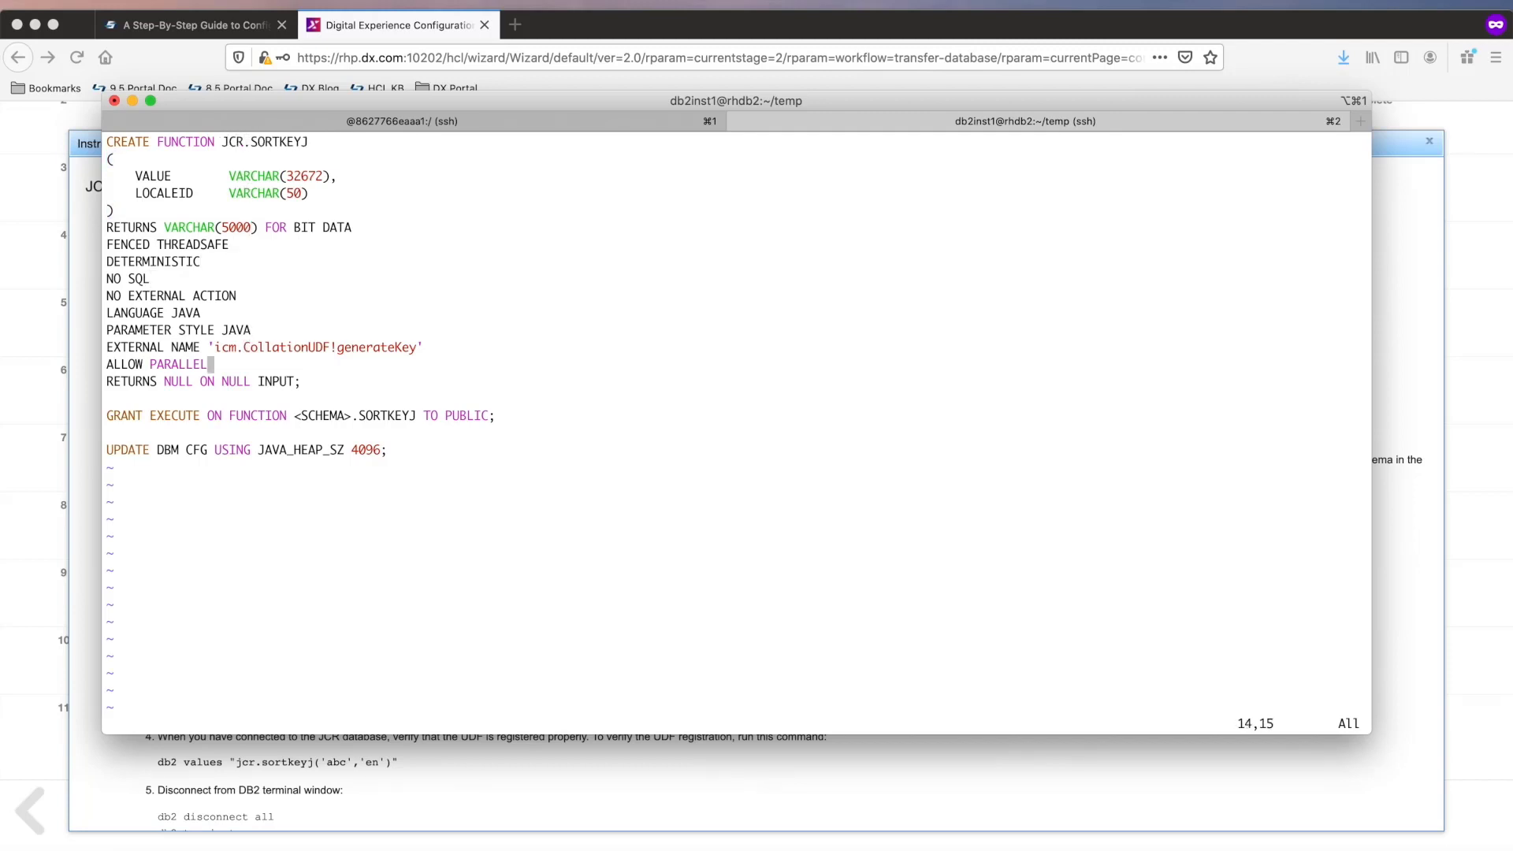
{"action": "key", "text": "Down"}
{"action": "key", "text": "Down"}
{"action": "key", "text": "Down"}
{"action": "key", "text": "Right"}
{"action": "key", "text": "Right"}
{"action": "key", "text": "Right"}
{"action": "key", "text": "Right"}
{"action": "key", "text": "Right"}
{"action": "key", "text": "Right"}
{"action": "key", "text": "Right"}
{"action": "key", "text": "Right"}
{"action": "key", "text": "Right"}
{"action": "key", "text": "Right"}
{"action": "key", "text": "Right"}
{"action": "key", "text": "Right"}
{"action": "key", "text": "Right"}
{"action": "key", "text": "Right"}
{"action": "key", "text": "Right"}
{"action": "key", "text": "BackSpace"}
{"action": "key", "text": "BackSpace"}
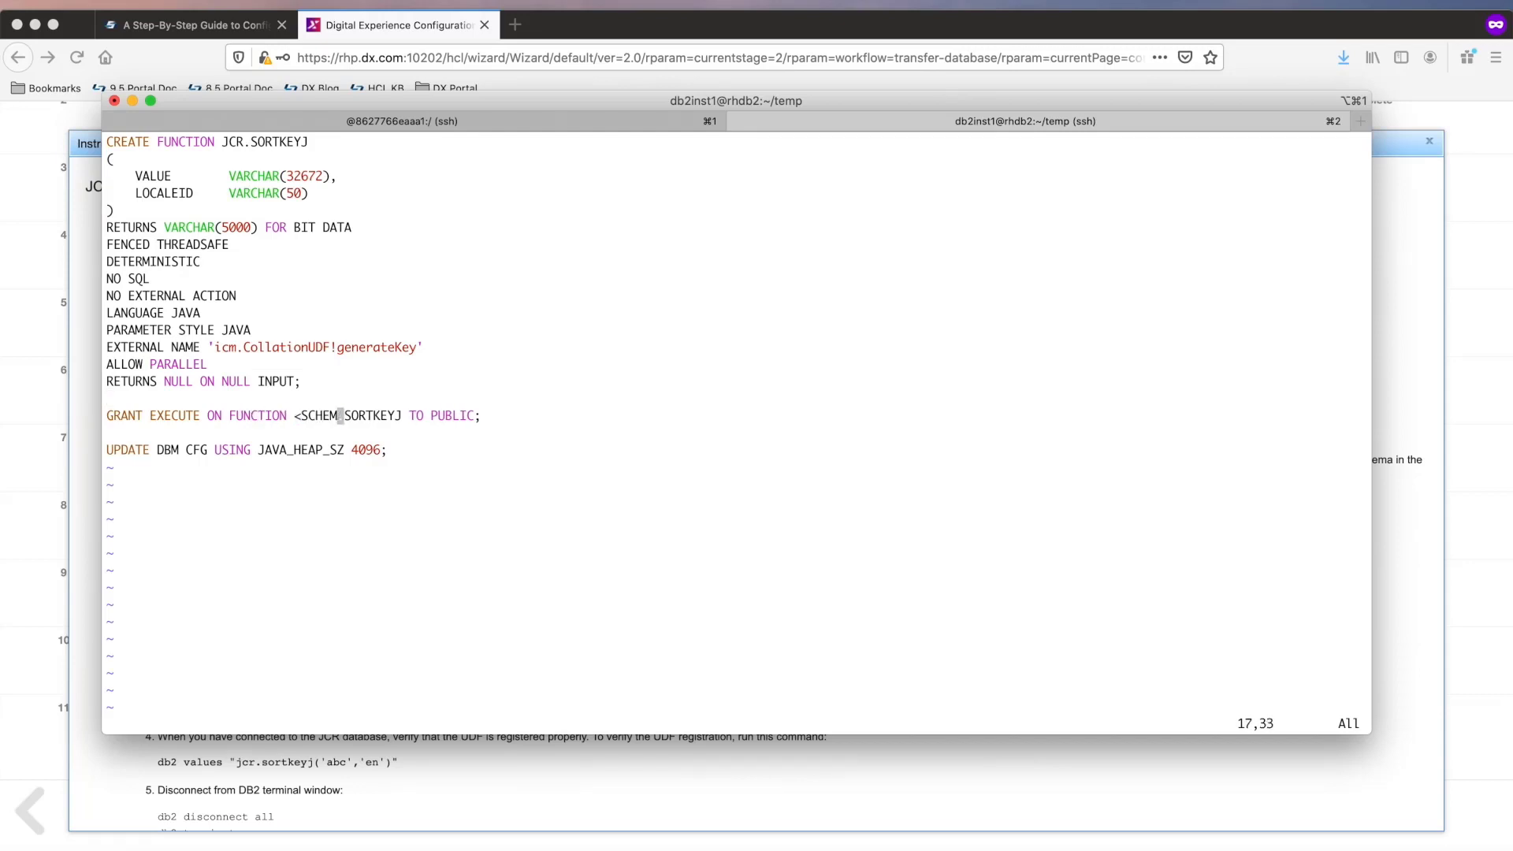
{"action": "key", "text": "BackSpace"}
{"action": "key", "text": "BackSpace"}
{"action": "key", "text": "BackSpace"}
{"action": "key", "text": "BackSpace"}
{"action": "key", "text": "BackSpace"}
{"action": "key", "text": "BackSpace"}
{"action": "type", "text": "J"}
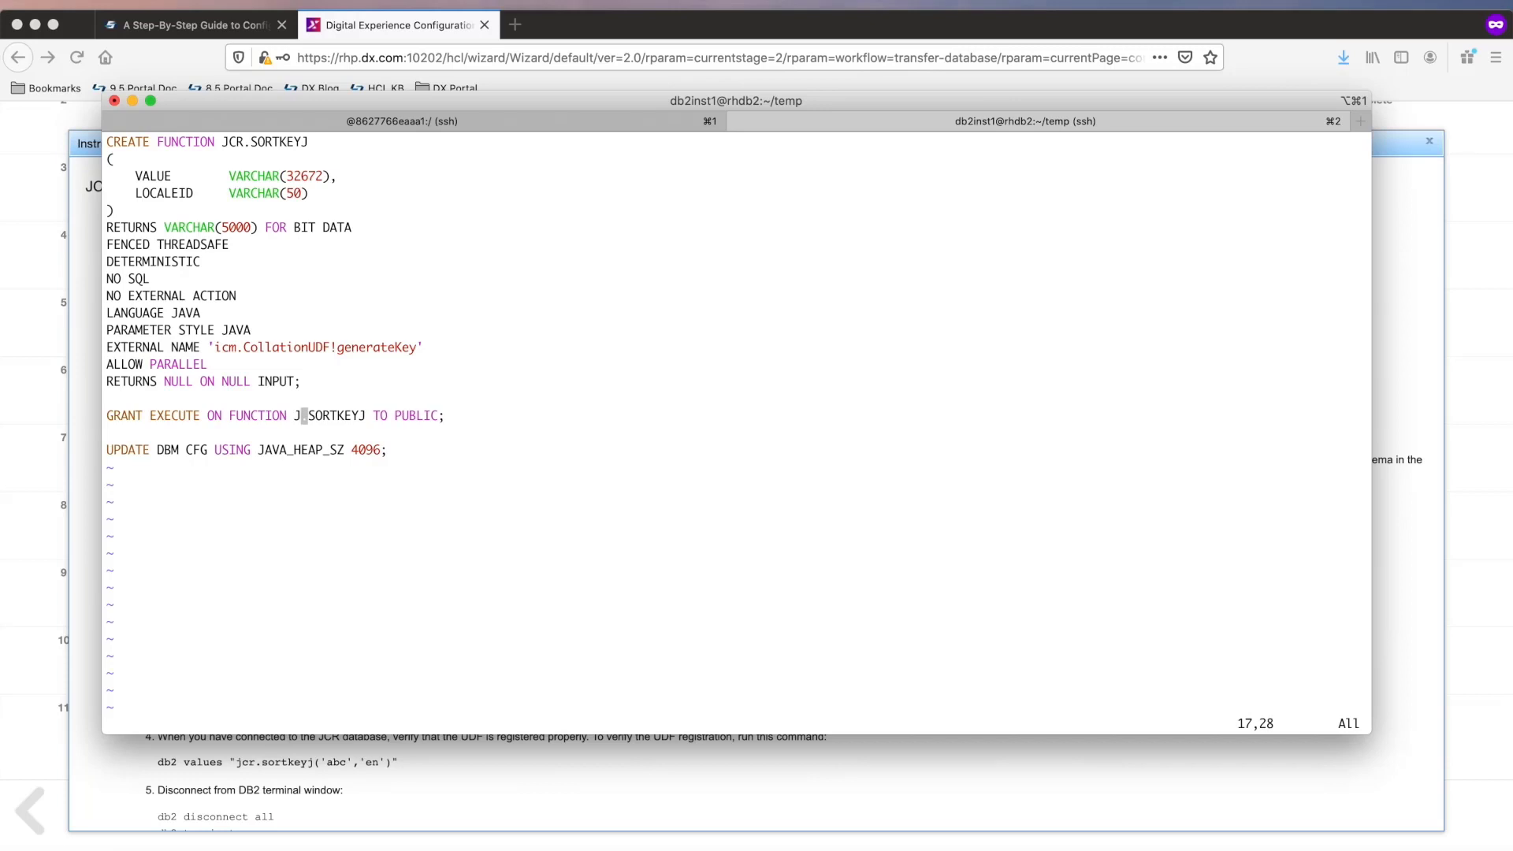
{"action": "type", "text": "CR"}
{"action": "key", "text": "Escape"}
Step: Save the template with :wq!, then paste the Step 5 db2 connect command to connect to WPJCR
{"action": "type", "text": ":wq"}
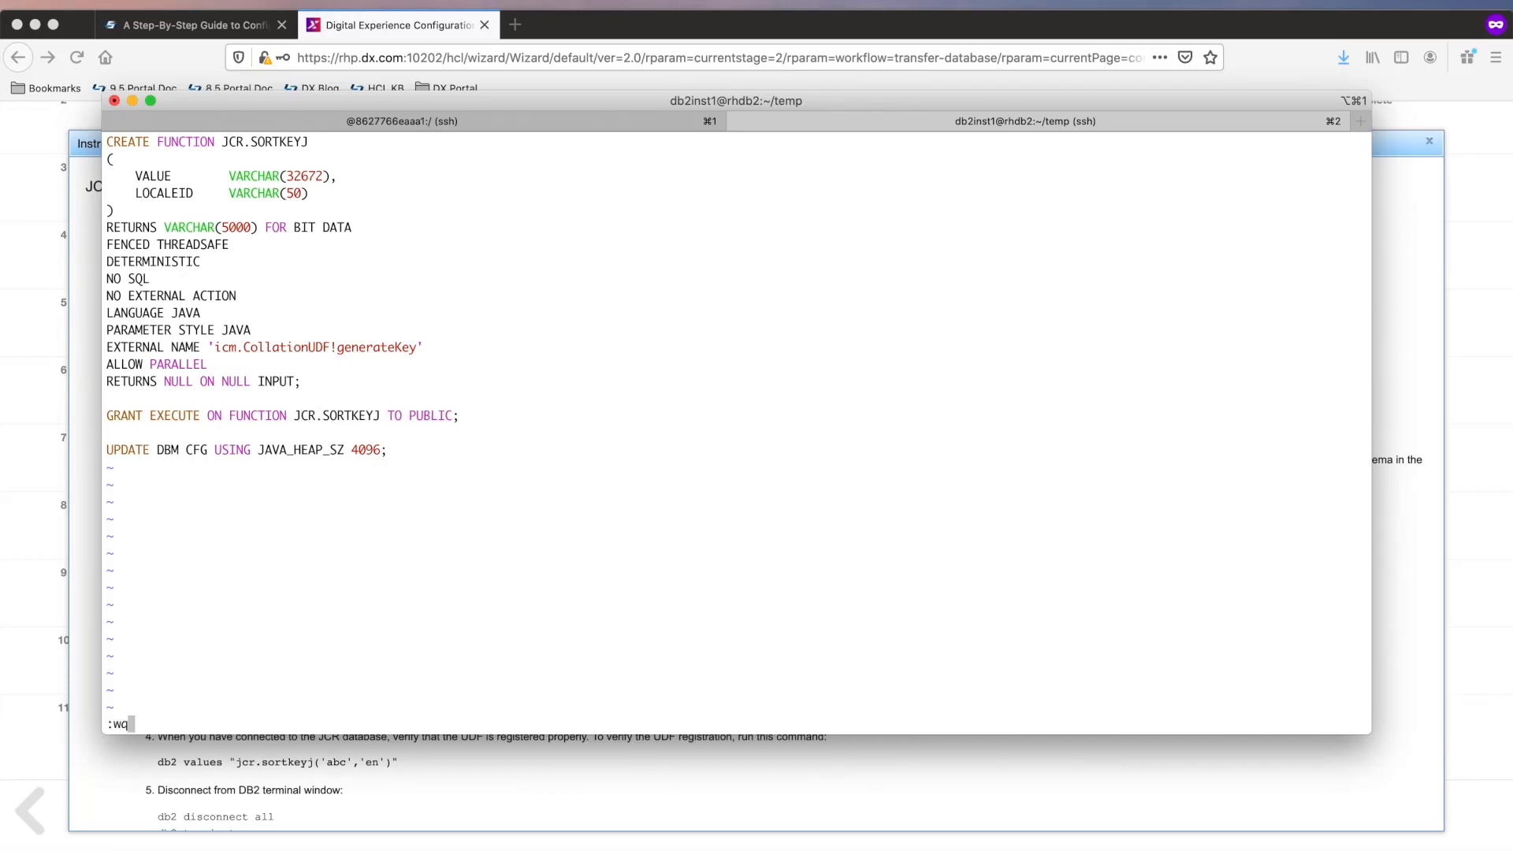
{"action": "type", "text": "!"}
{"action": "key", "text": "Return"}
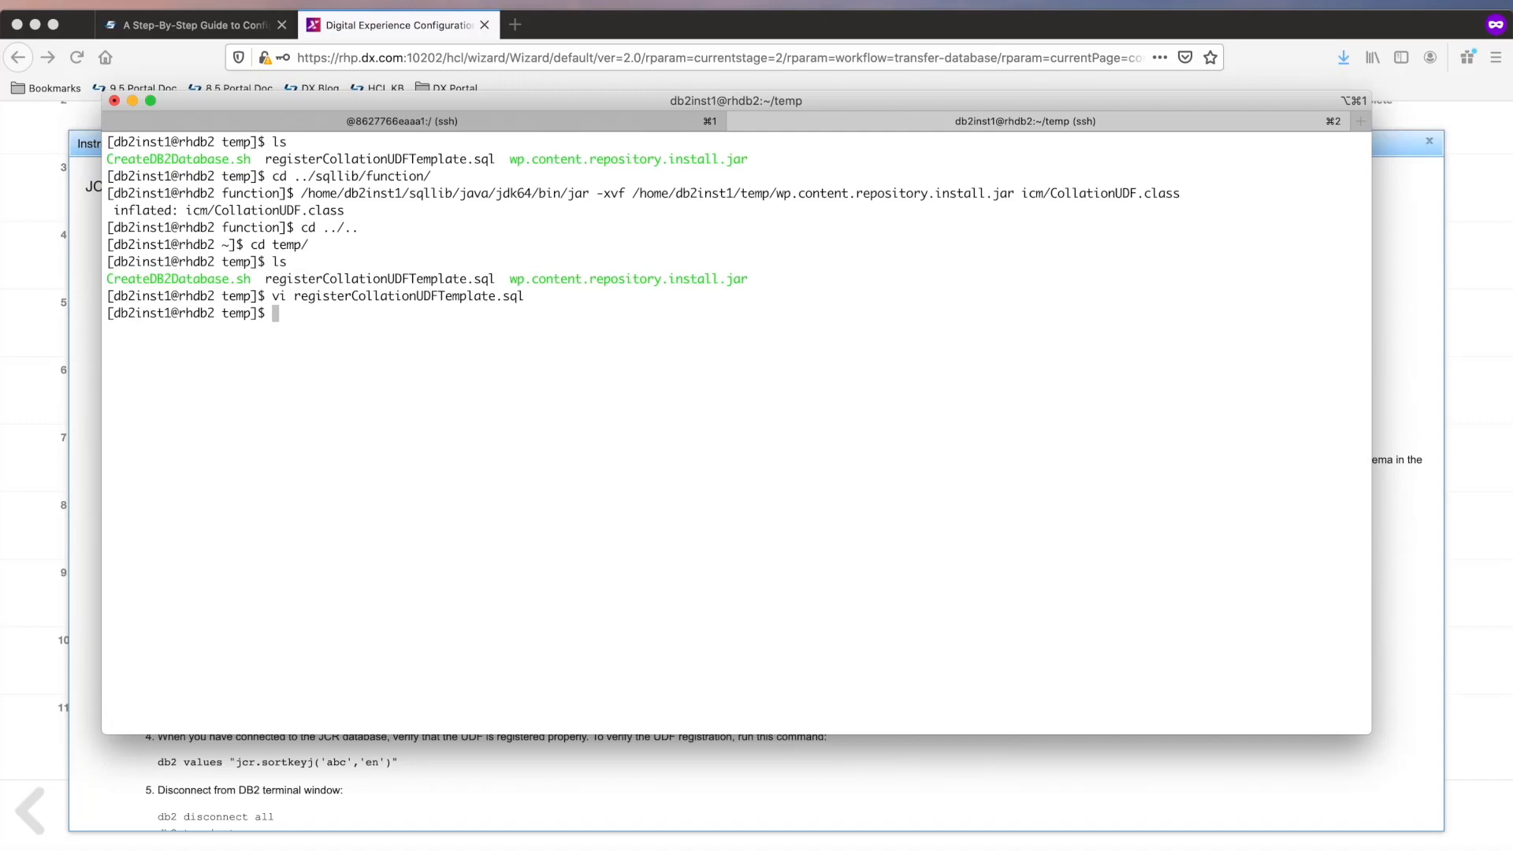
{"action": "key", "text": "ctrl+Up"}
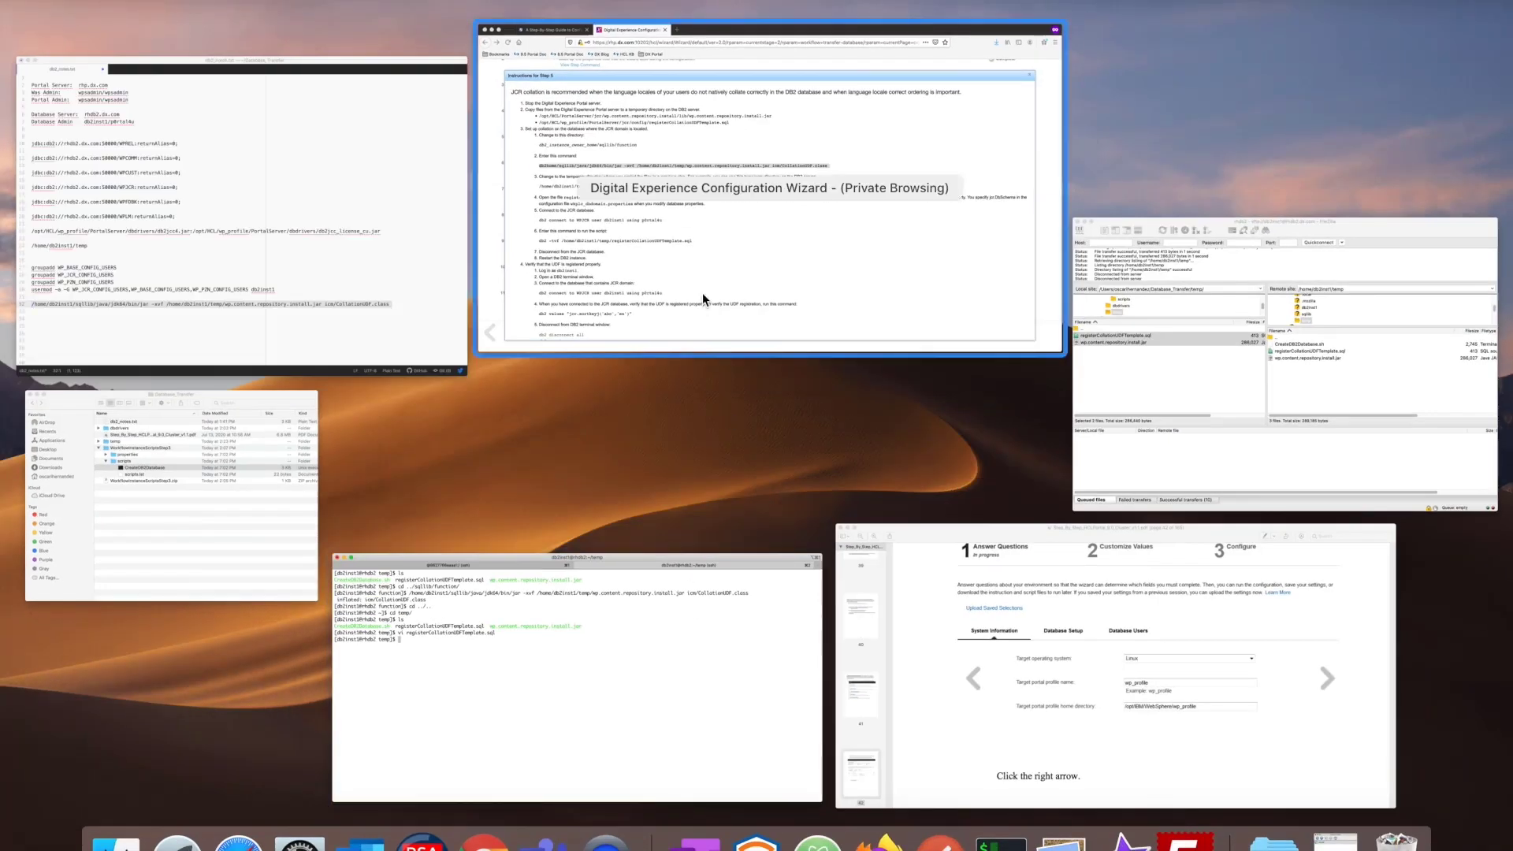
{"action": "left_click", "coordinate": [702, 296]}
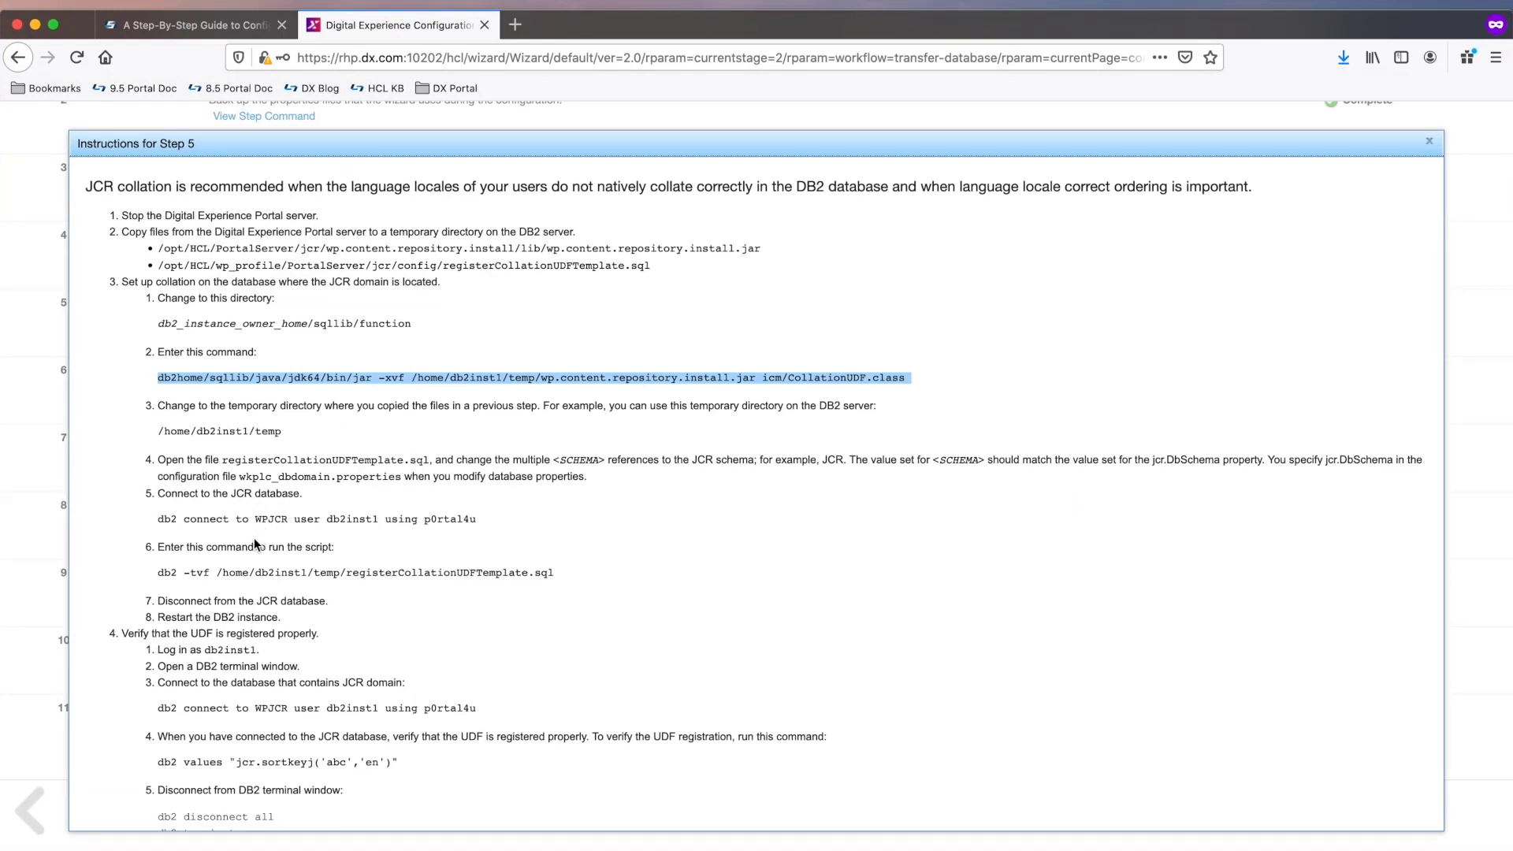
{"action": "left_click_drag", "start_coordinate": [158, 519], "coordinate": [488, 527]}
{"action": "key", "text": "super+c"}
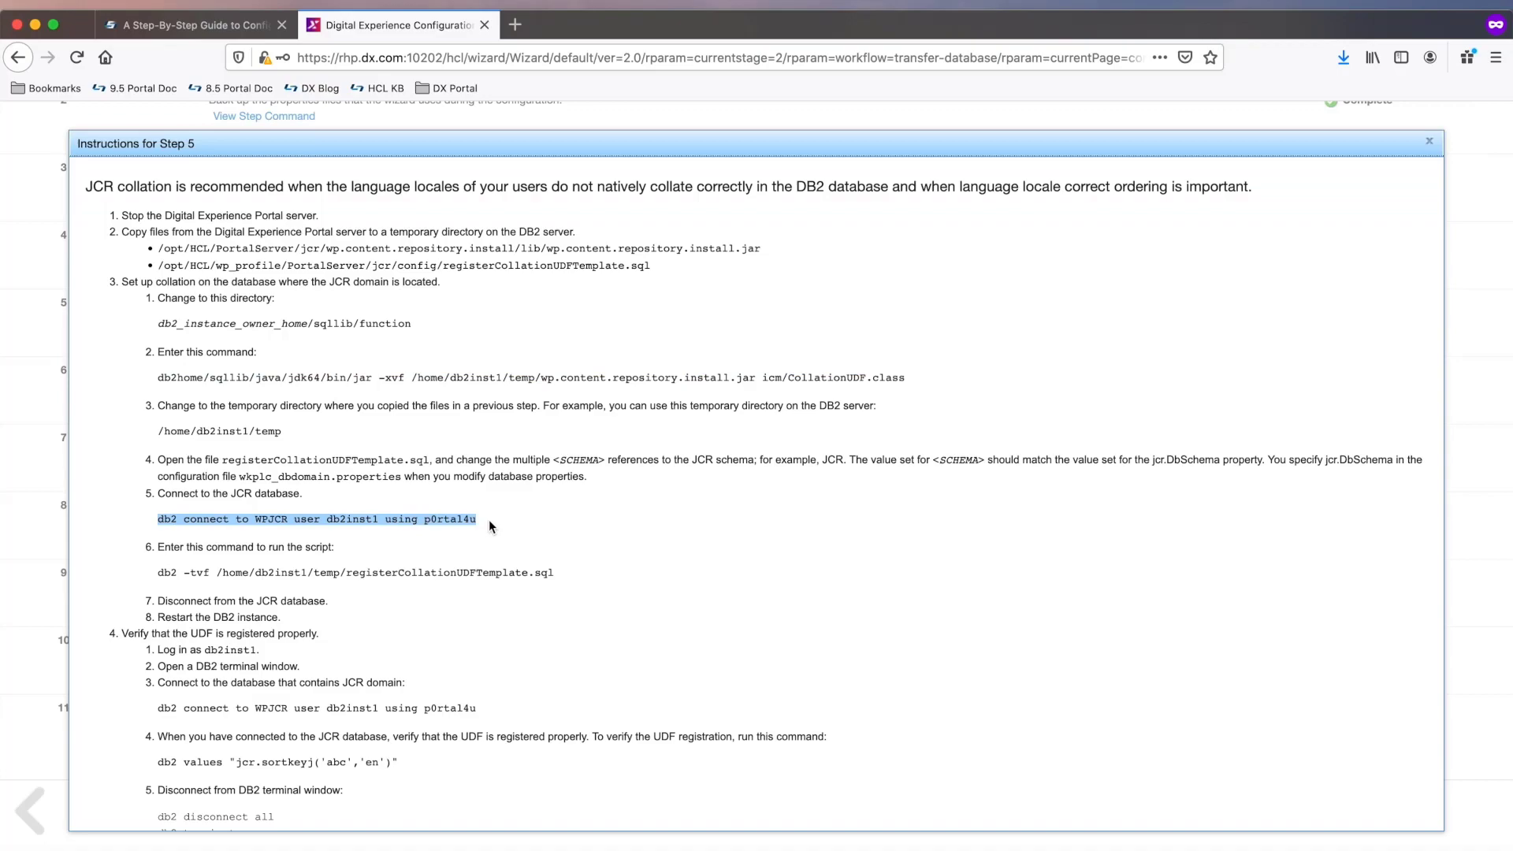
{"action": "key", "text": "ctrl+Up"}
{"action": "left_click", "coordinate": [514, 607]}
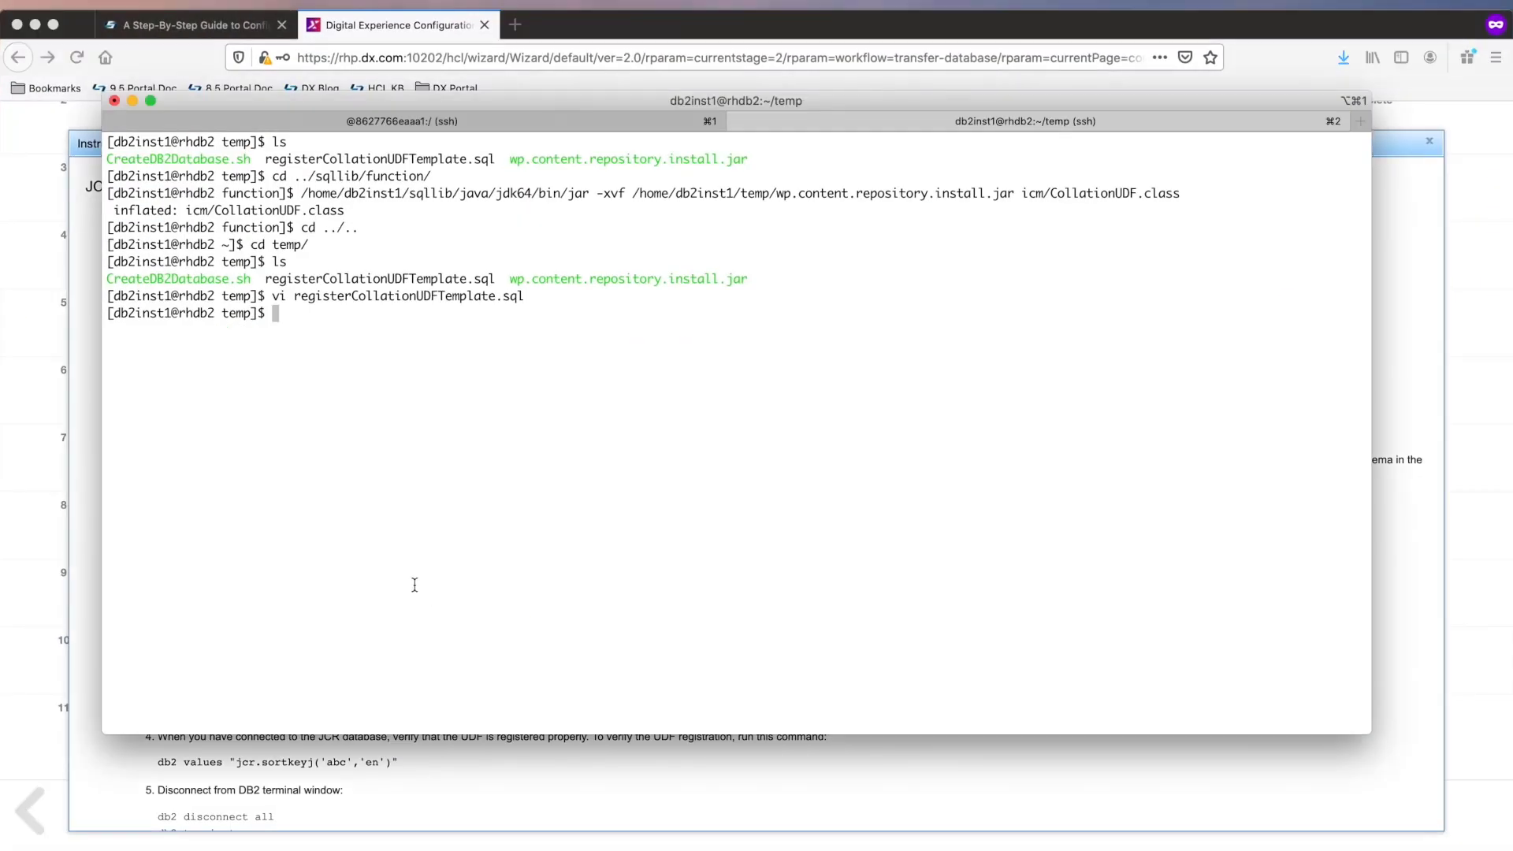
{"action": "key", "text": "super+v"}
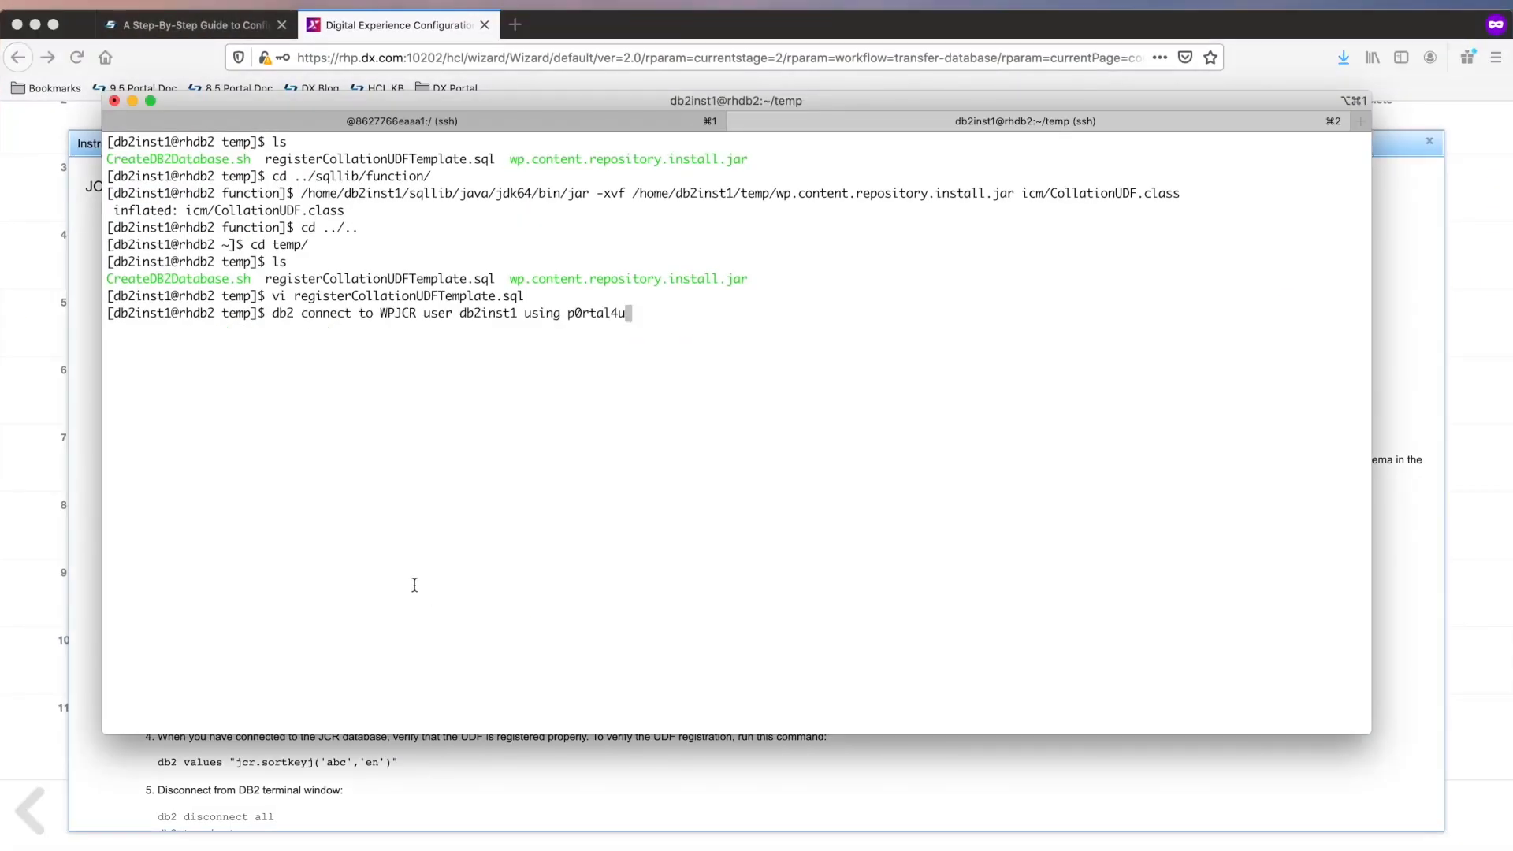
{"action": "key", "text": "Return"}
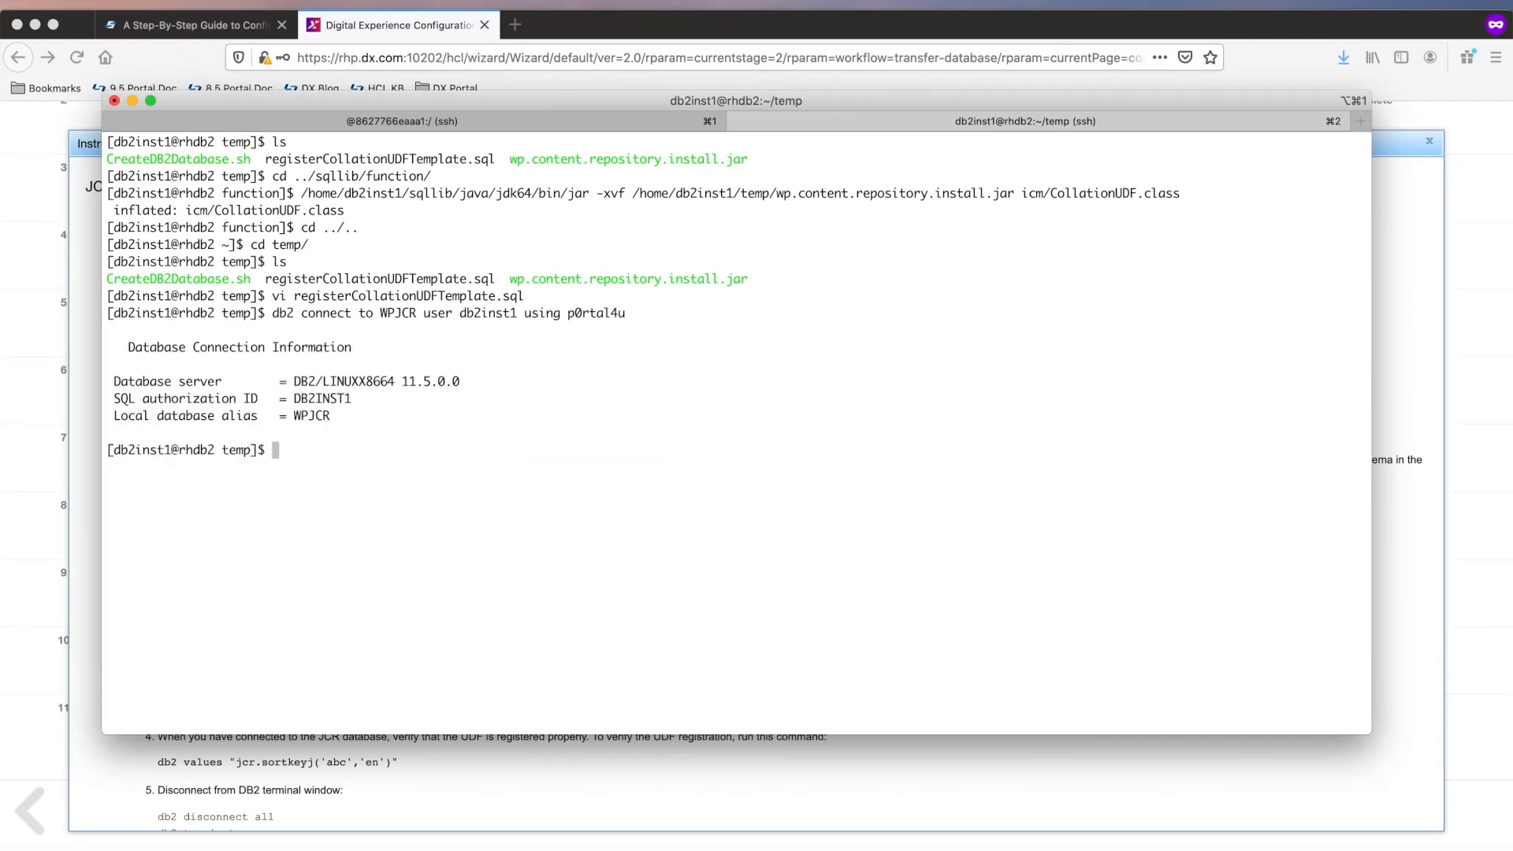
Step: Copy the db2 -tvf script command from the instructions
{"action": "key", "text": "ctrl+Up"}
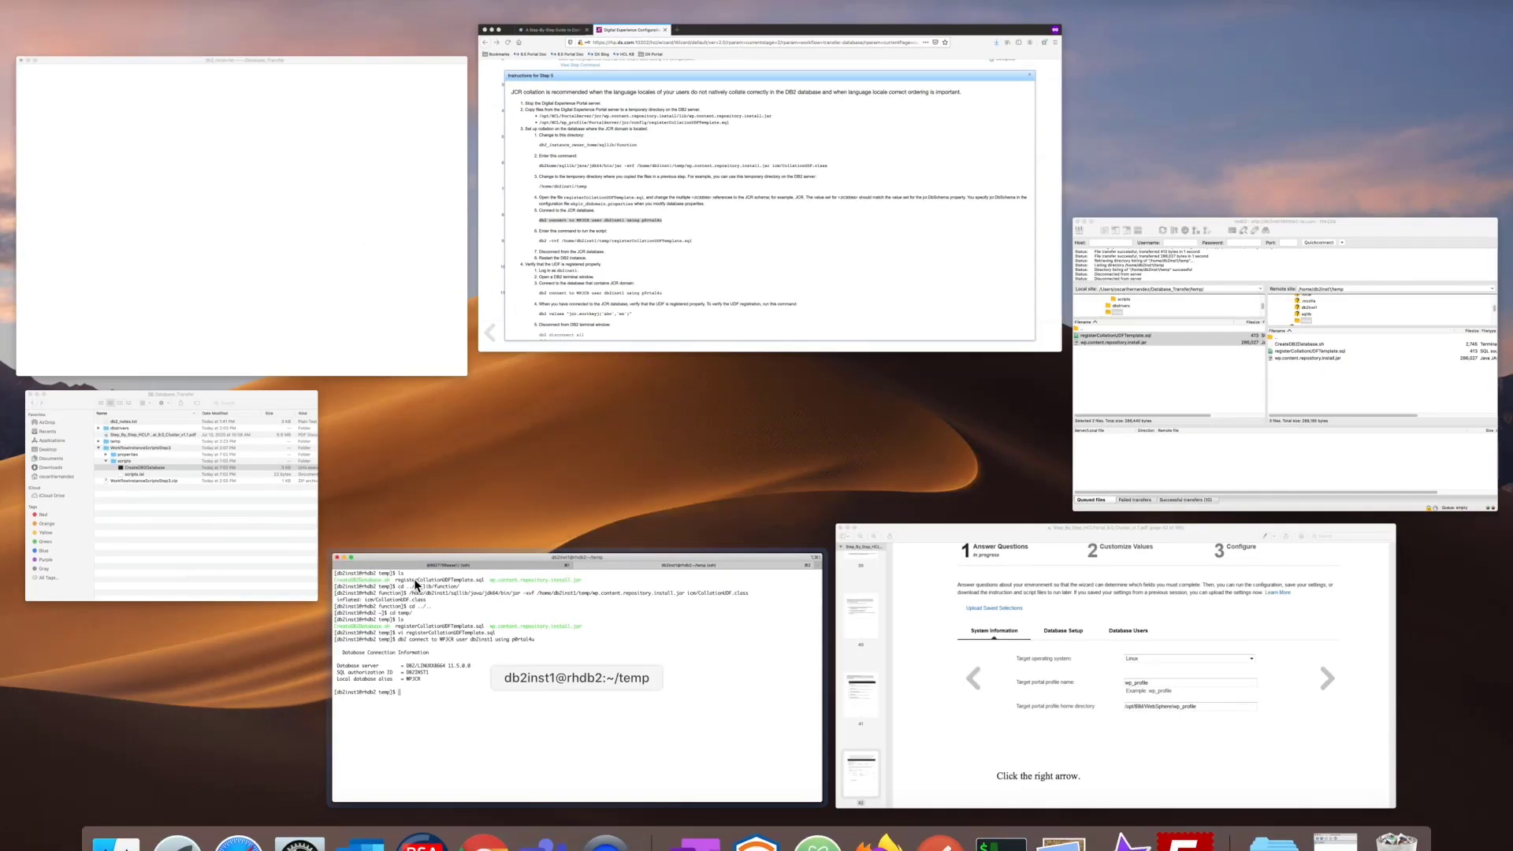
{"action": "left_click", "coordinate": [583, 288]}
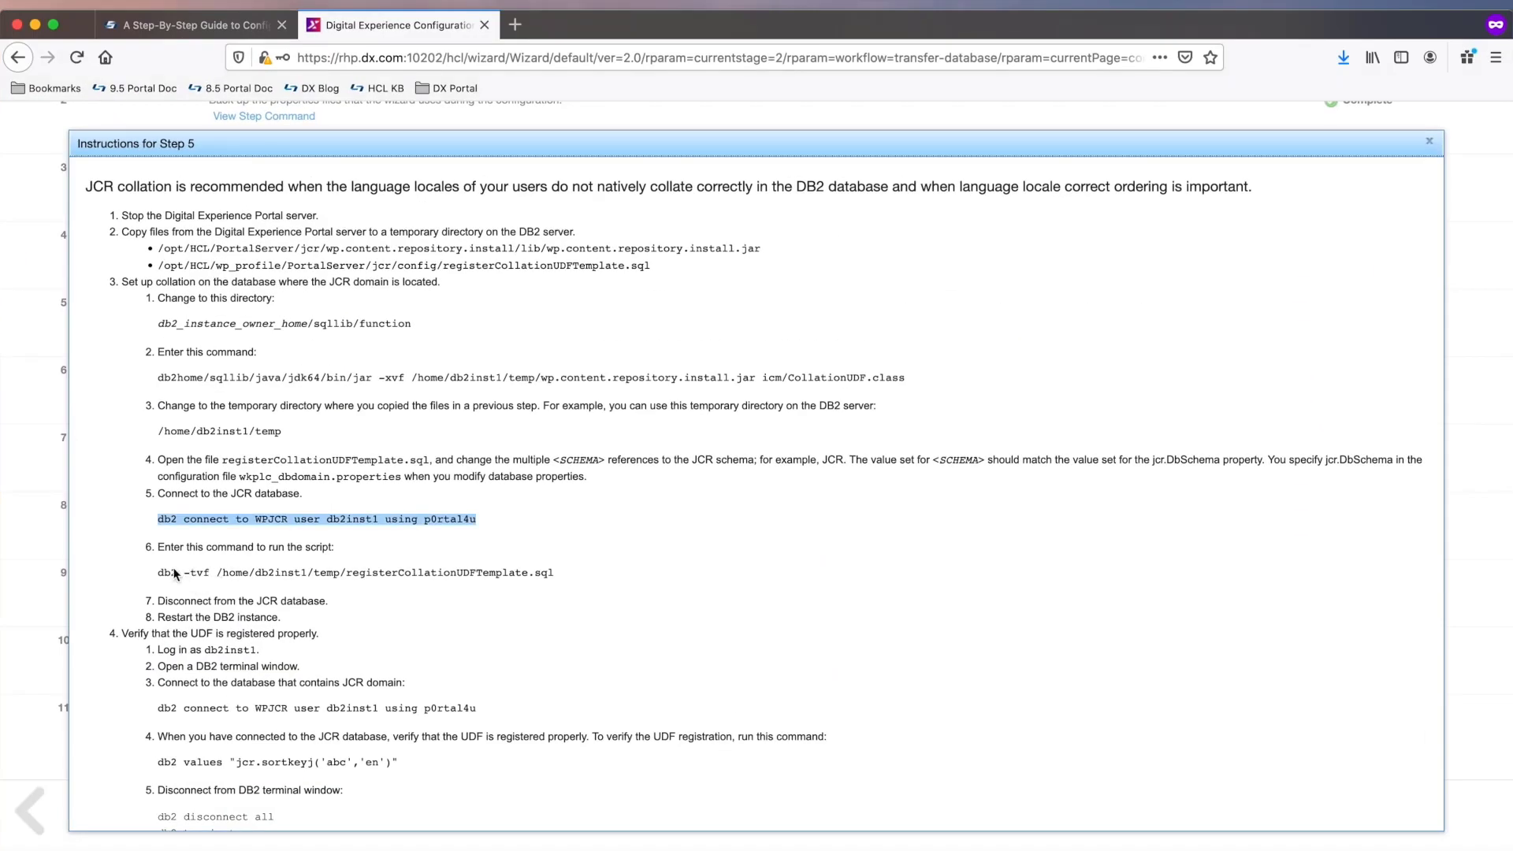
{"action": "left_click_drag", "start_coordinate": [158, 572], "coordinate": [565, 576]}
{"action": "key", "text": "super+c"}
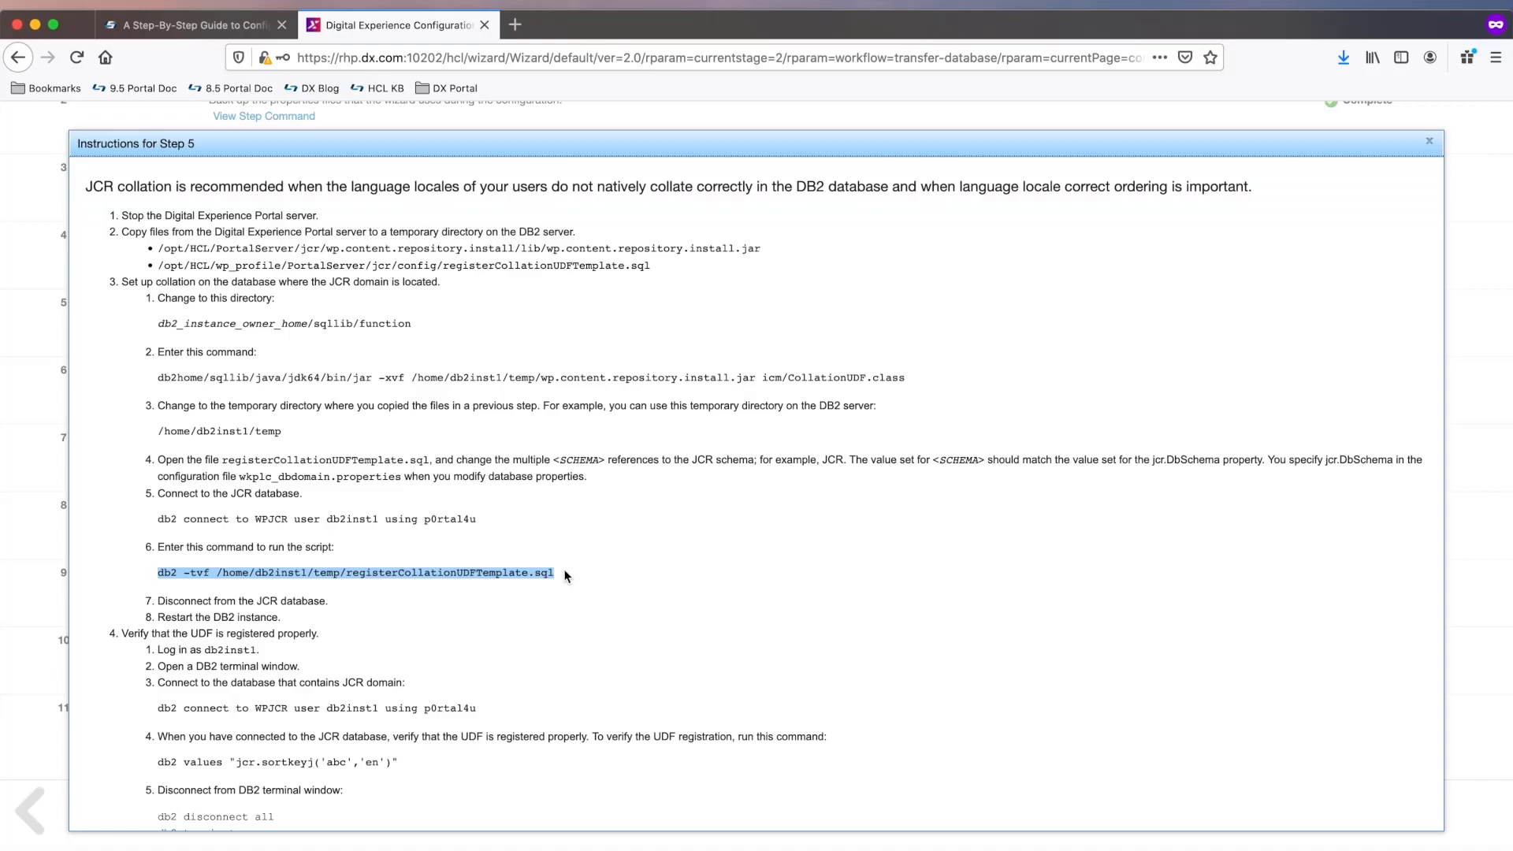
{"action": "key", "text": "ctrl+Up"}
Step: Run the db2 -tvf command to register JCR.SORTKEYJ and set JAVA_HEAP_SZ to 4096
{"action": "left_click", "coordinate": [459, 654]}
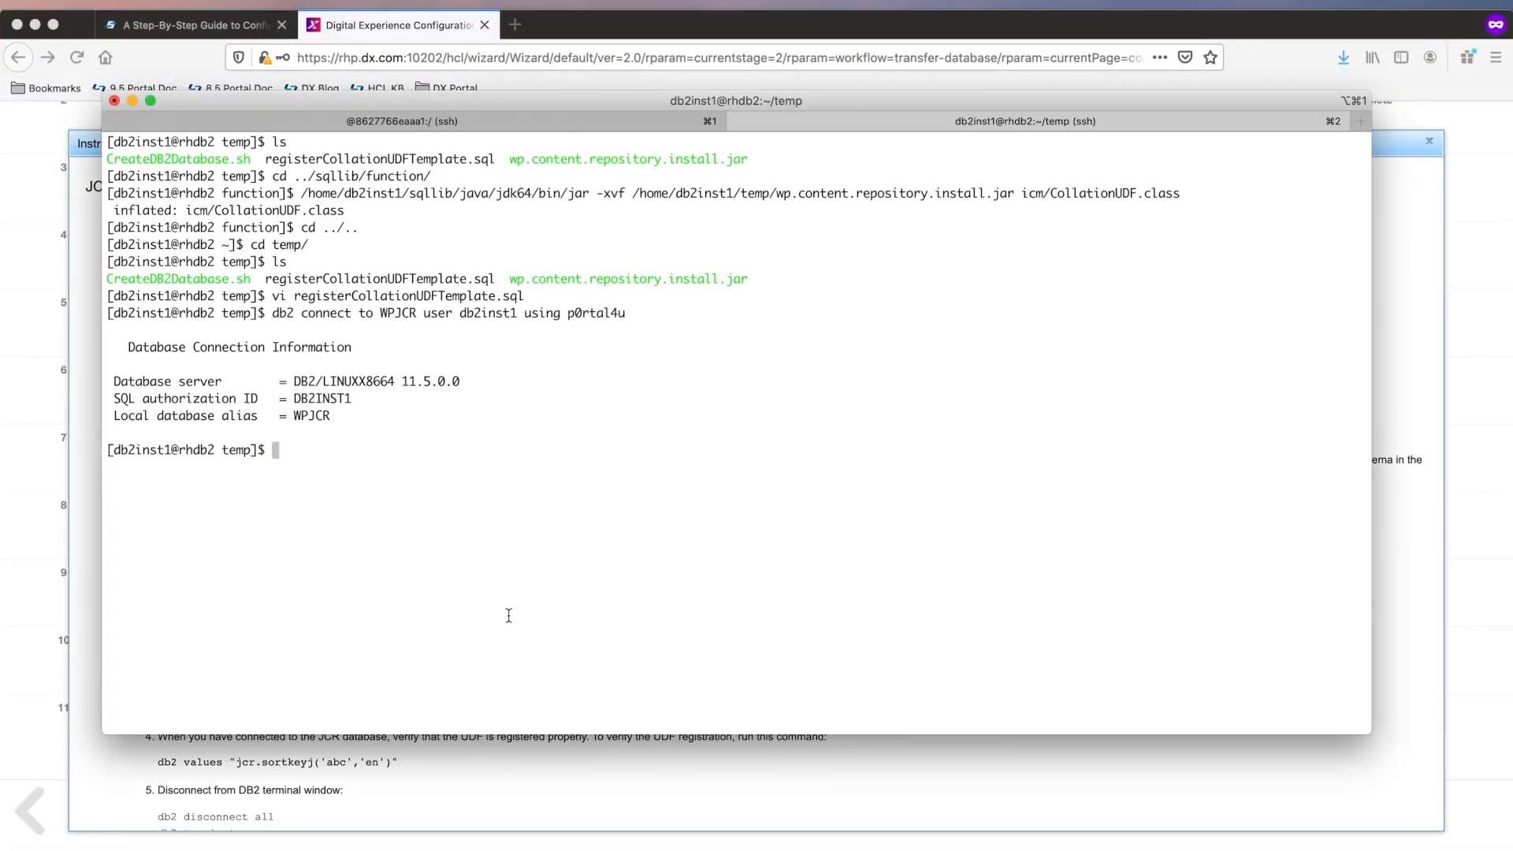
{"action": "key", "text": "super+v"}
{"action": "key", "text": "Return"}
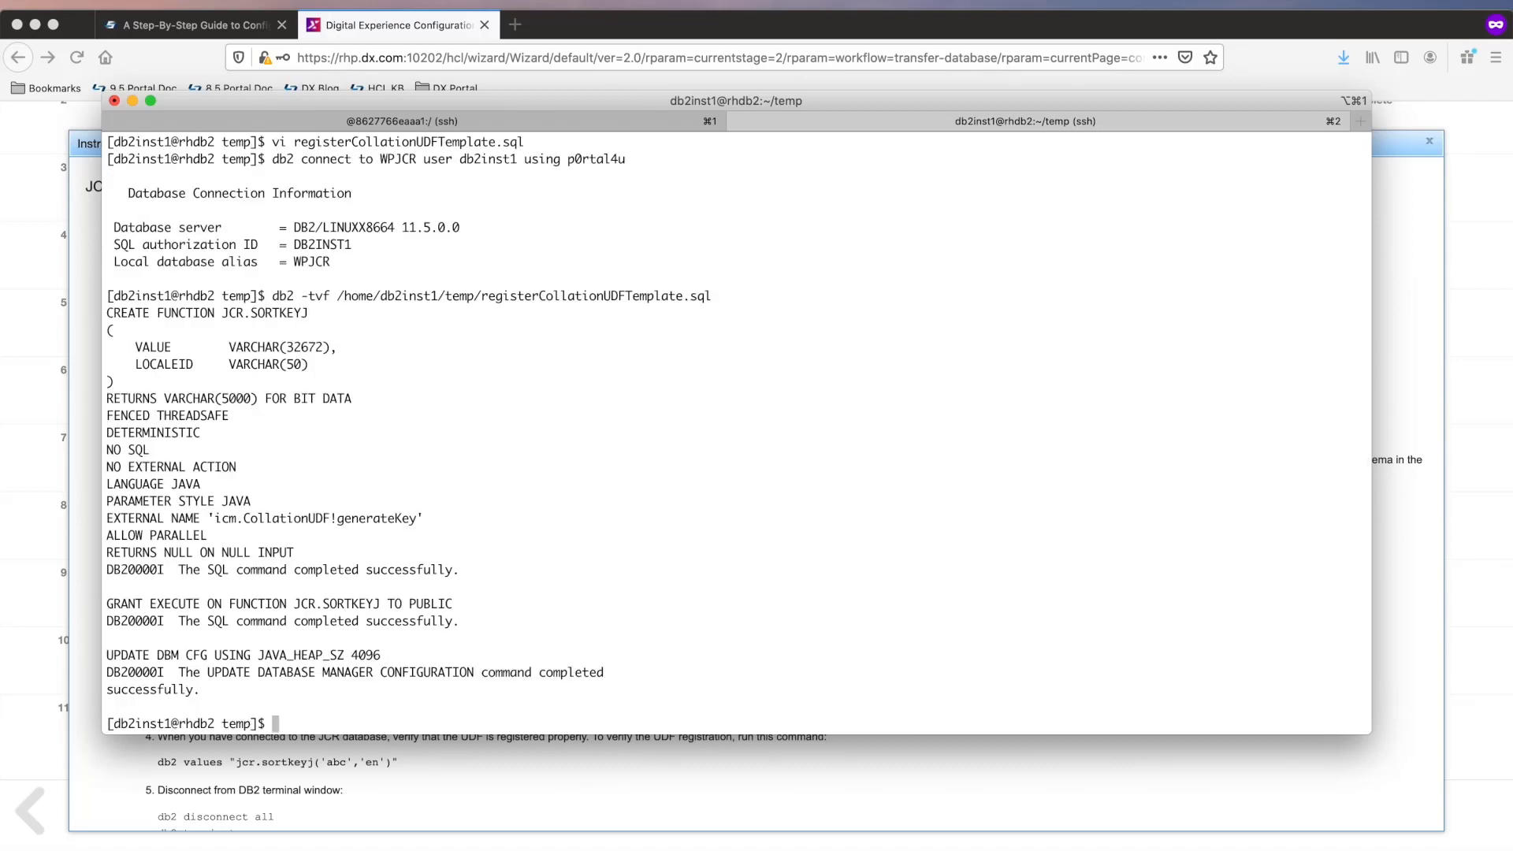
{"action": "key", "text": "ctrl+Up"}
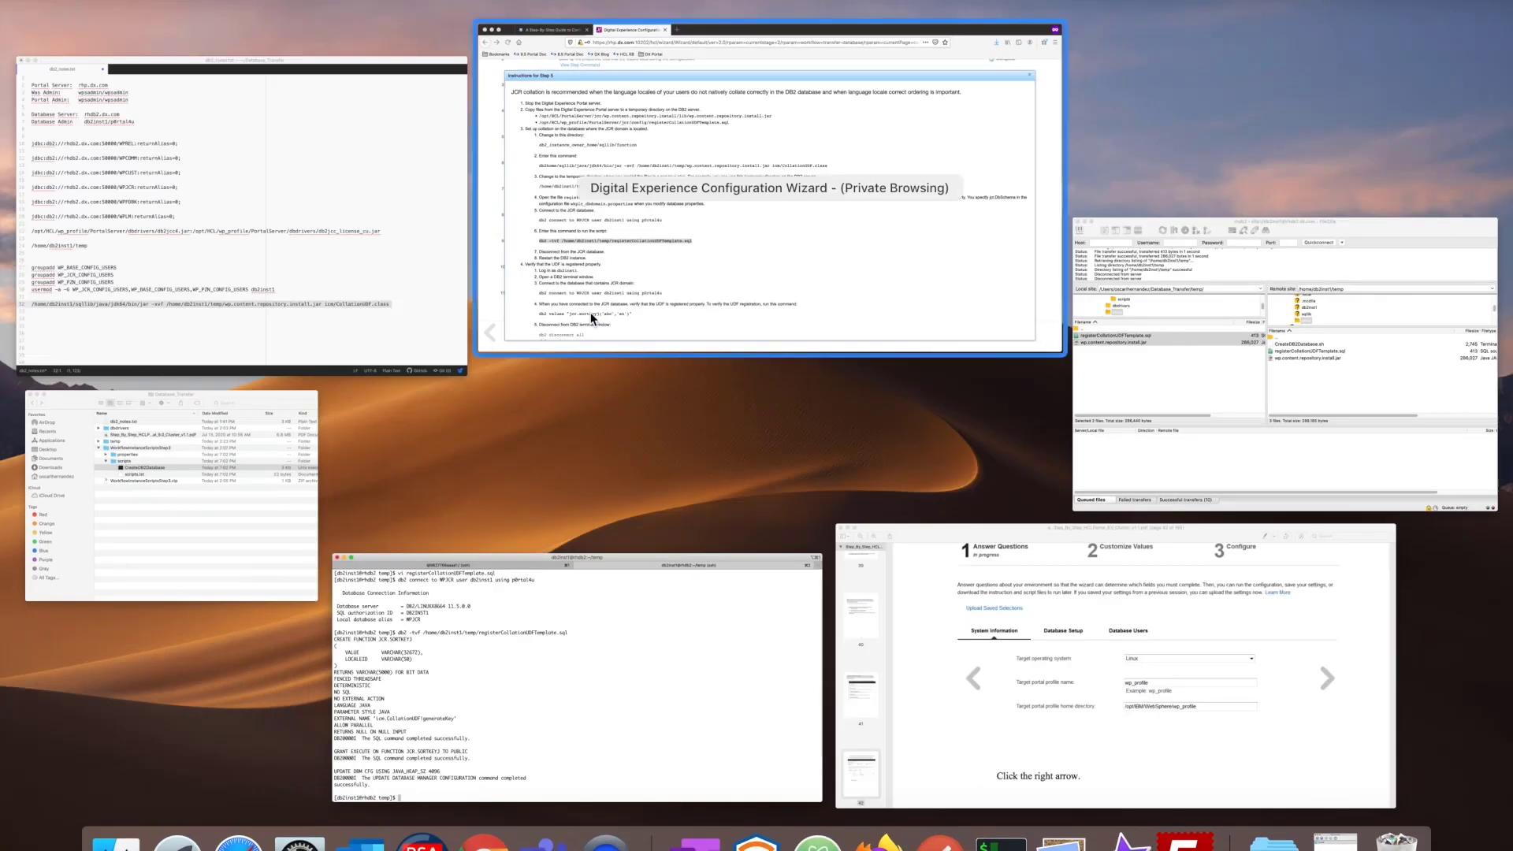
{"action": "left_click", "coordinate": [589, 312]}
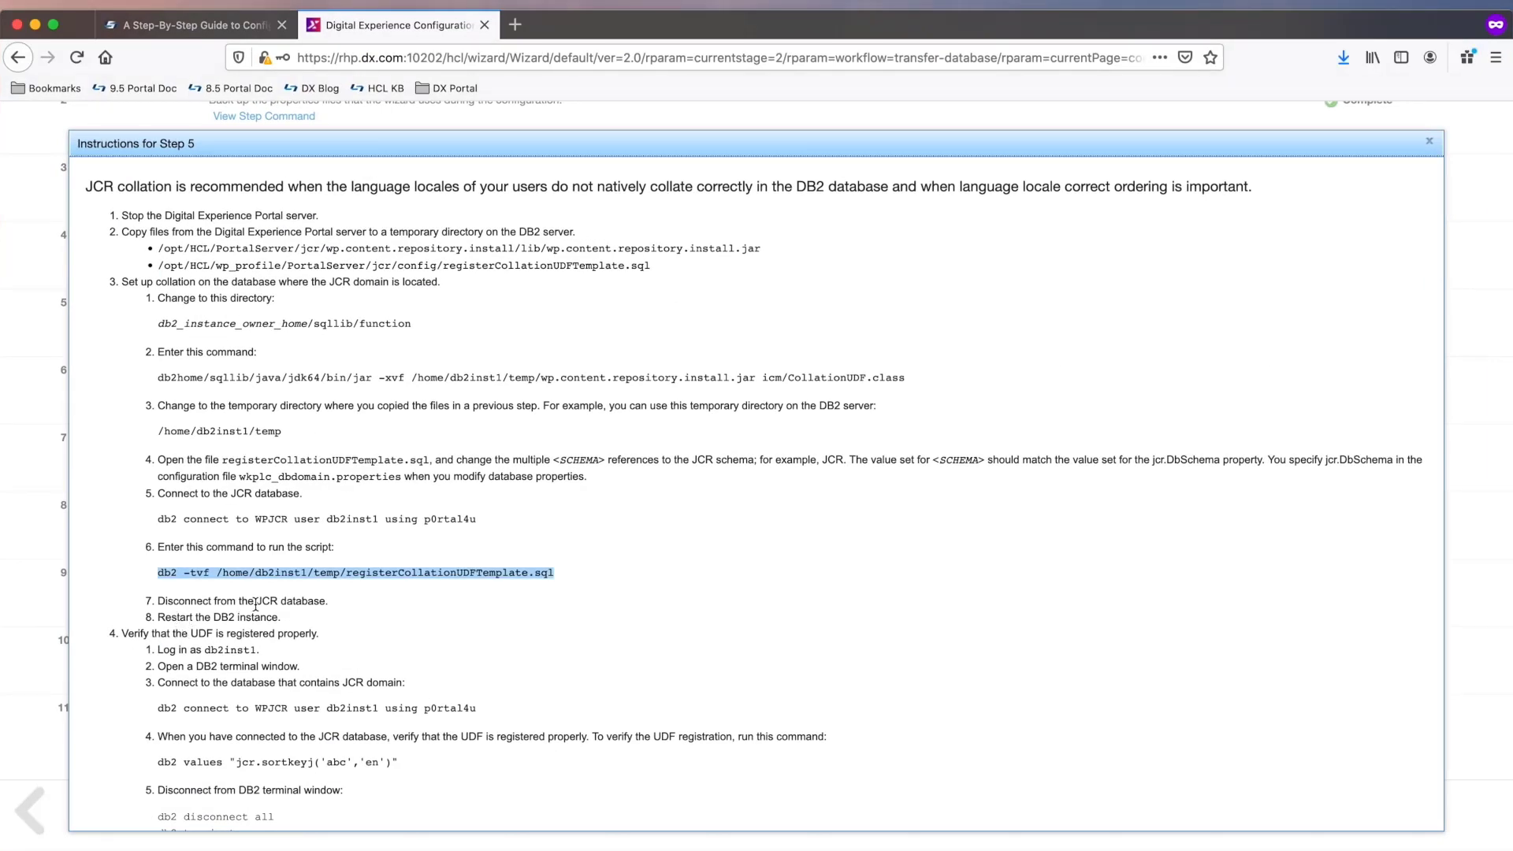
Step: Enter 'db2 disconnect all' at the DB2 prompt
{"action": "key", "text": "ctrl+Up"}
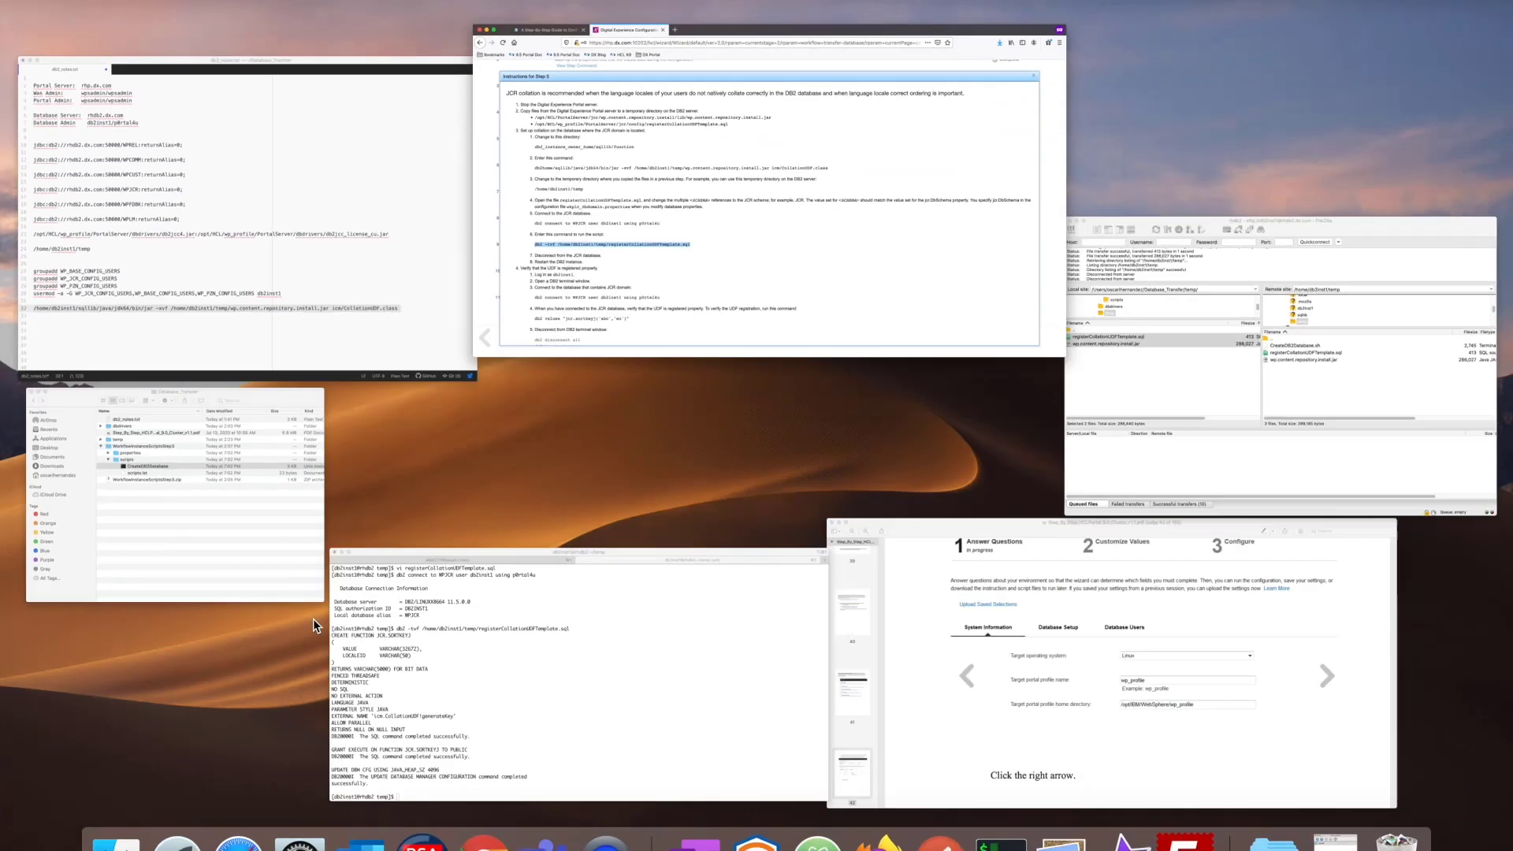
{"action": "left_click", "coordinate": [387, 653]}
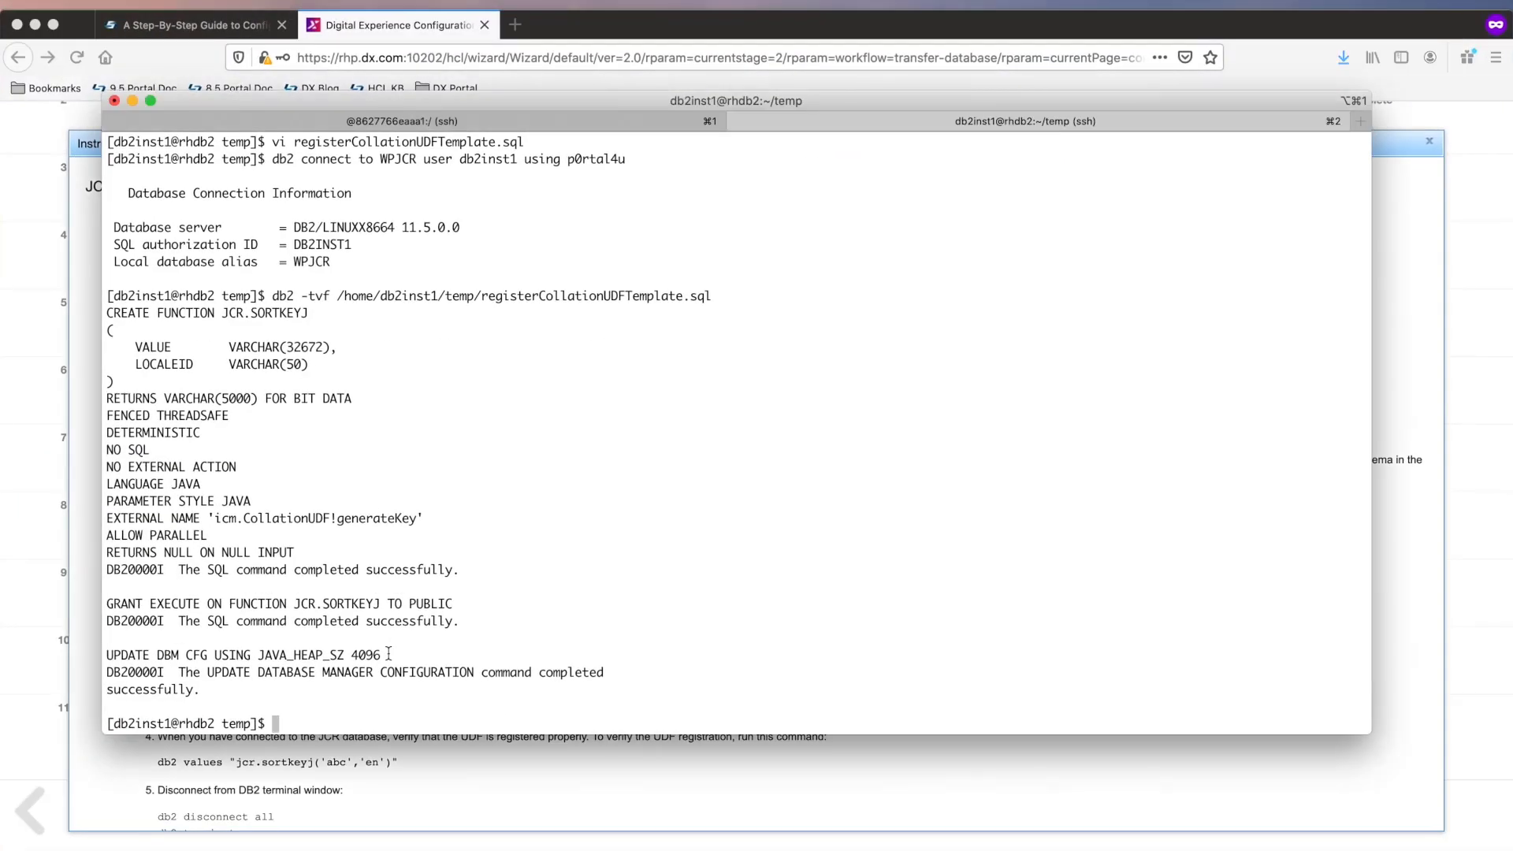
{"action": "type", "text": "db2 disconnect all"}
Step: Disconnect all databases, then restart the DB2 instance with db2stop and db2start
{"action": "key", "text": "Return"}
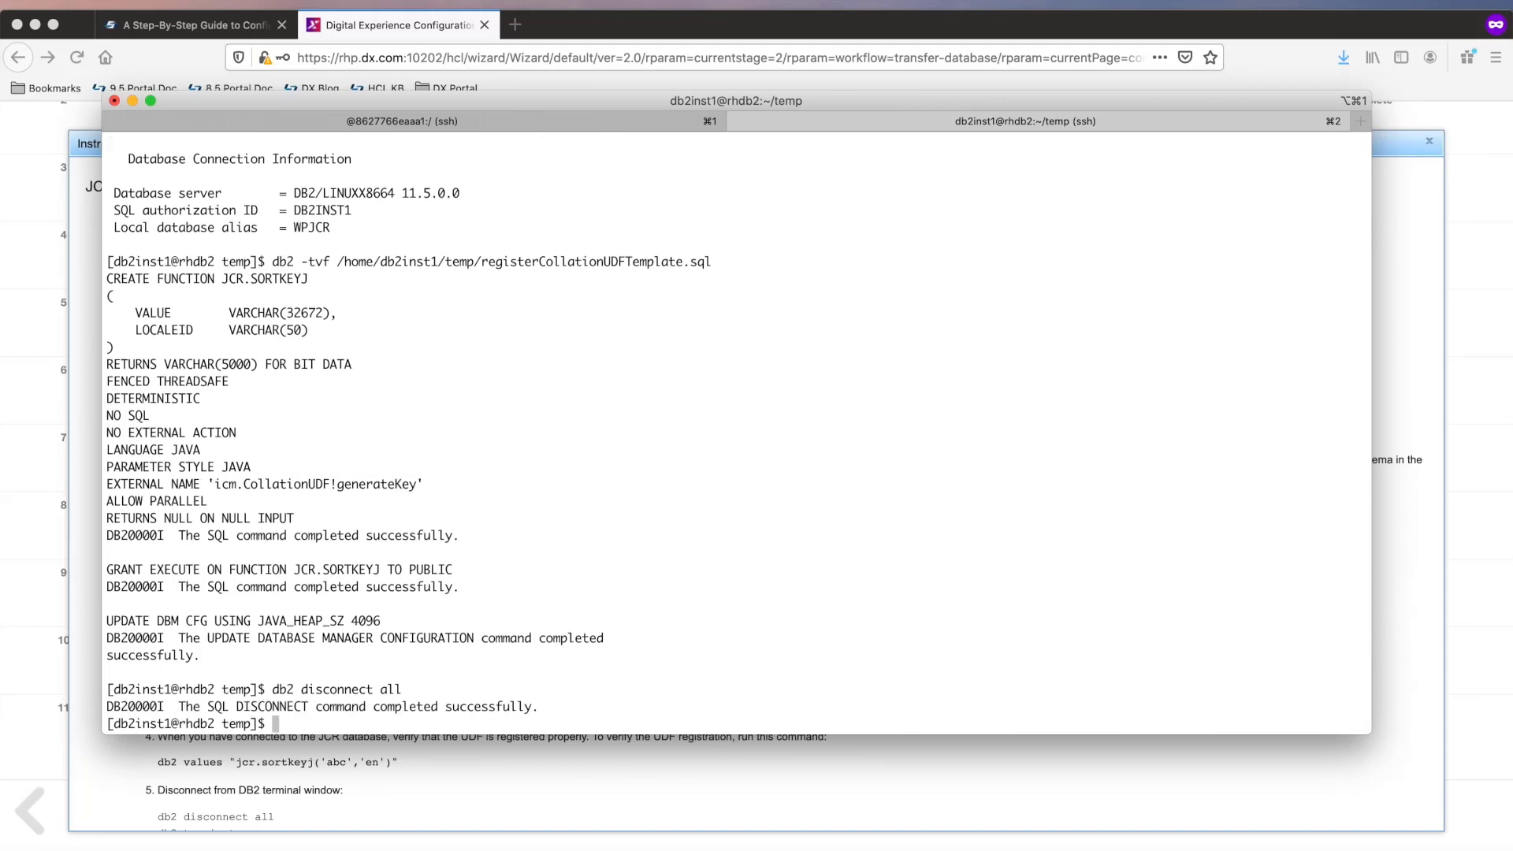
{"action": "type", "text": "db2stop"}
{"action": "key", "text": "Return"}
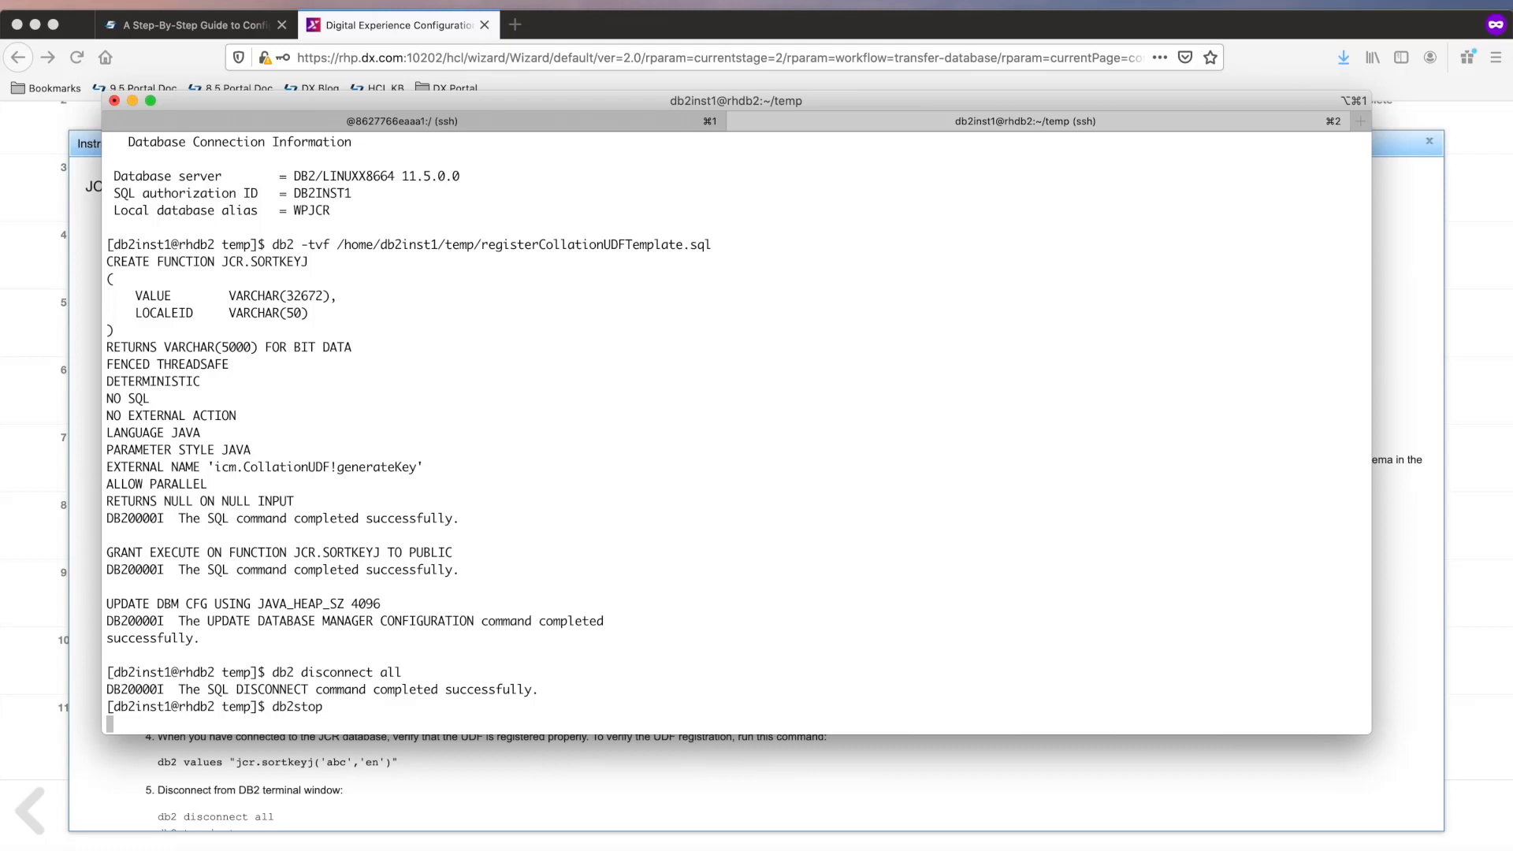
{"action": "type", "text": "d"}
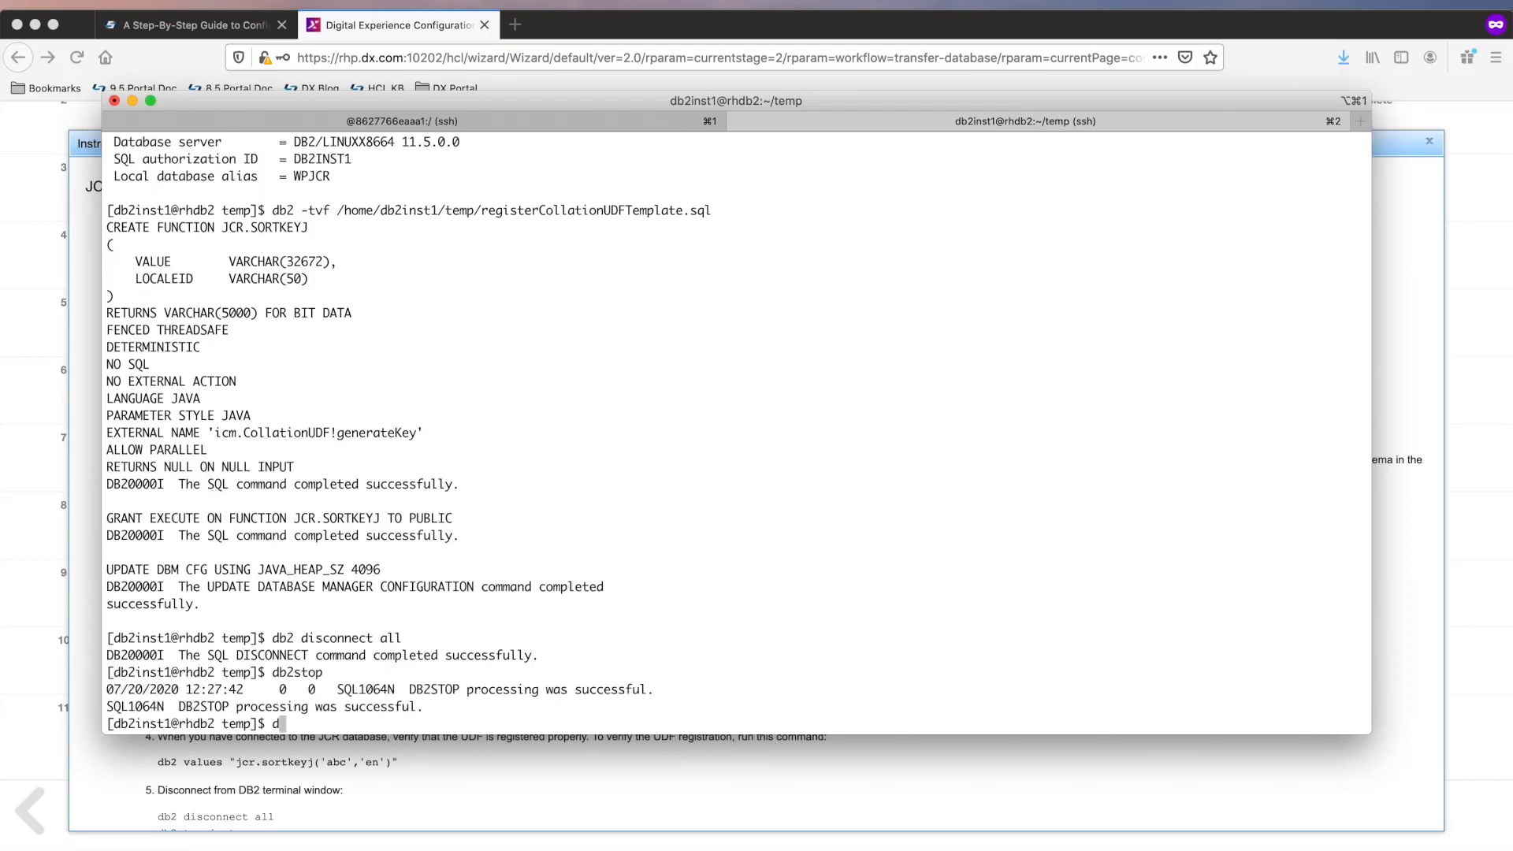
{"action": "type", "text": "b2start"}
{"action": "key", "text": "Return"}
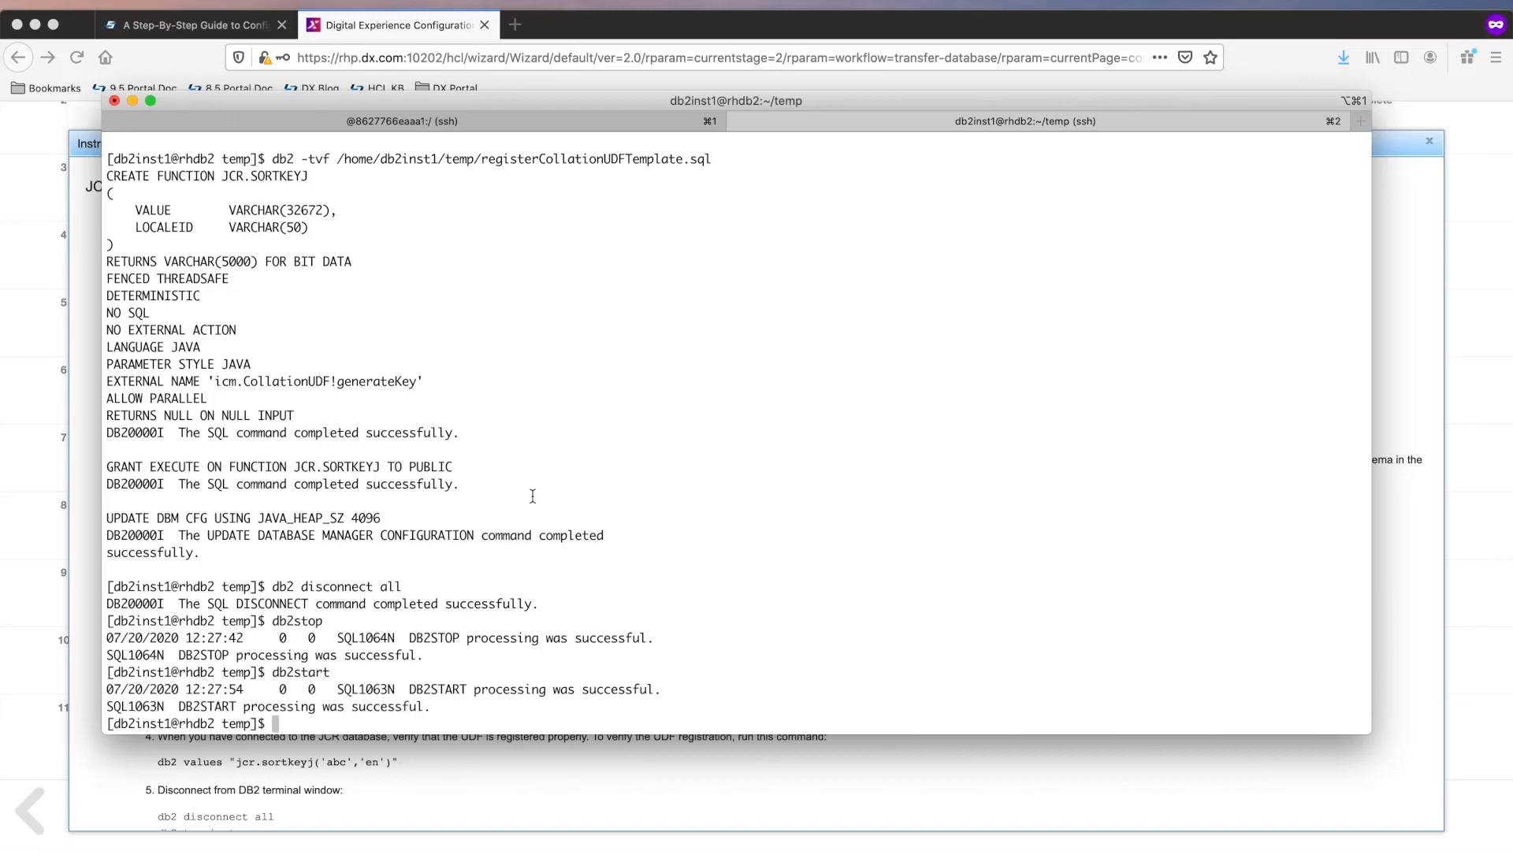
{"action": "left_click", "coordinate": [999, 12]}
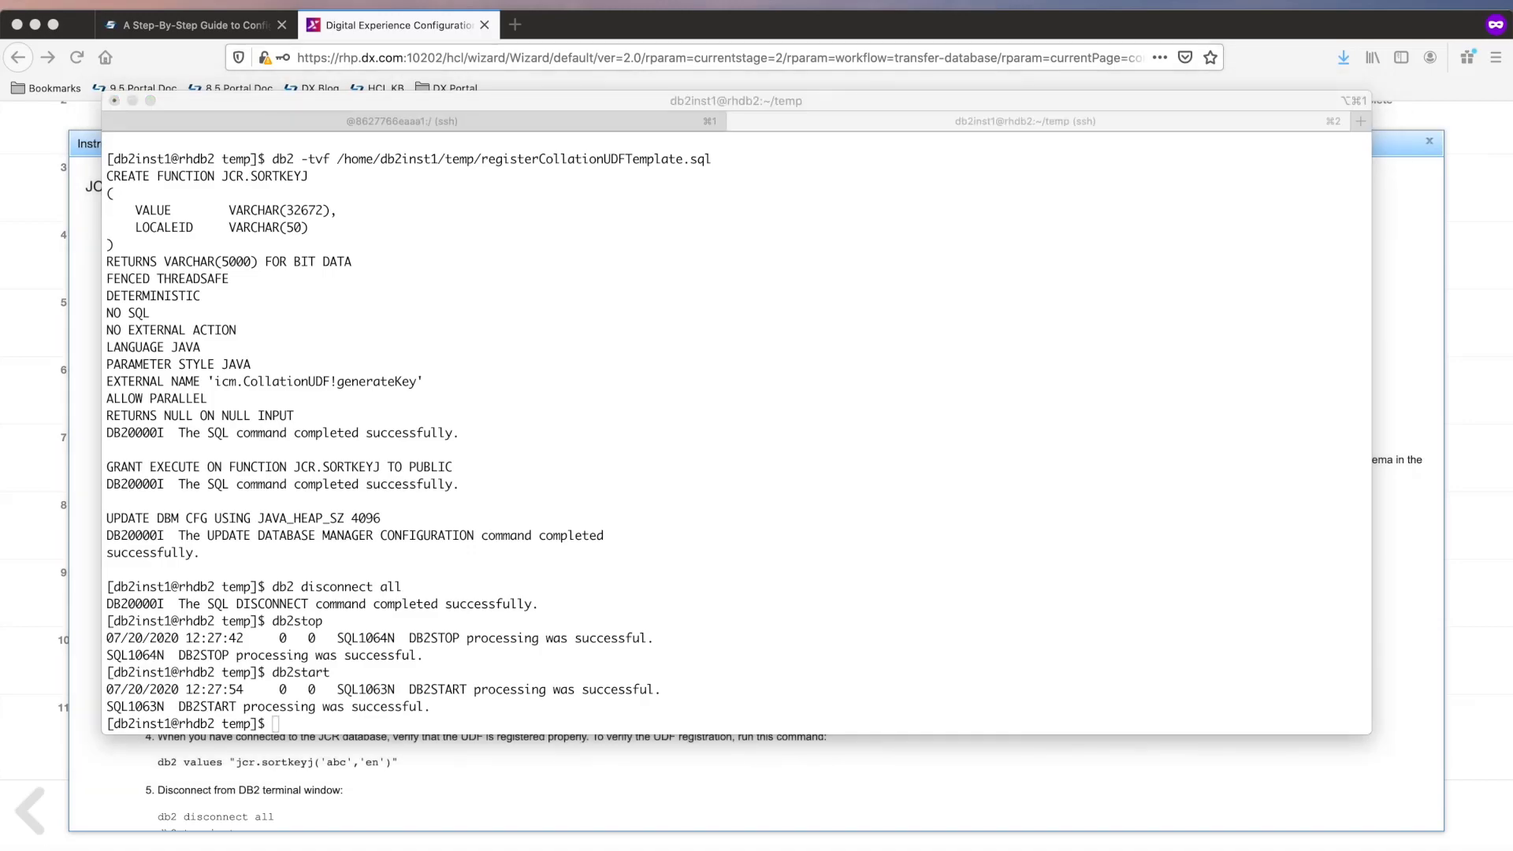
Step: Copy the WPJCR db2 connect command from Step 5 and run it in the DB2 terminal
{"action": "key", "text": "ctrl+Up"}
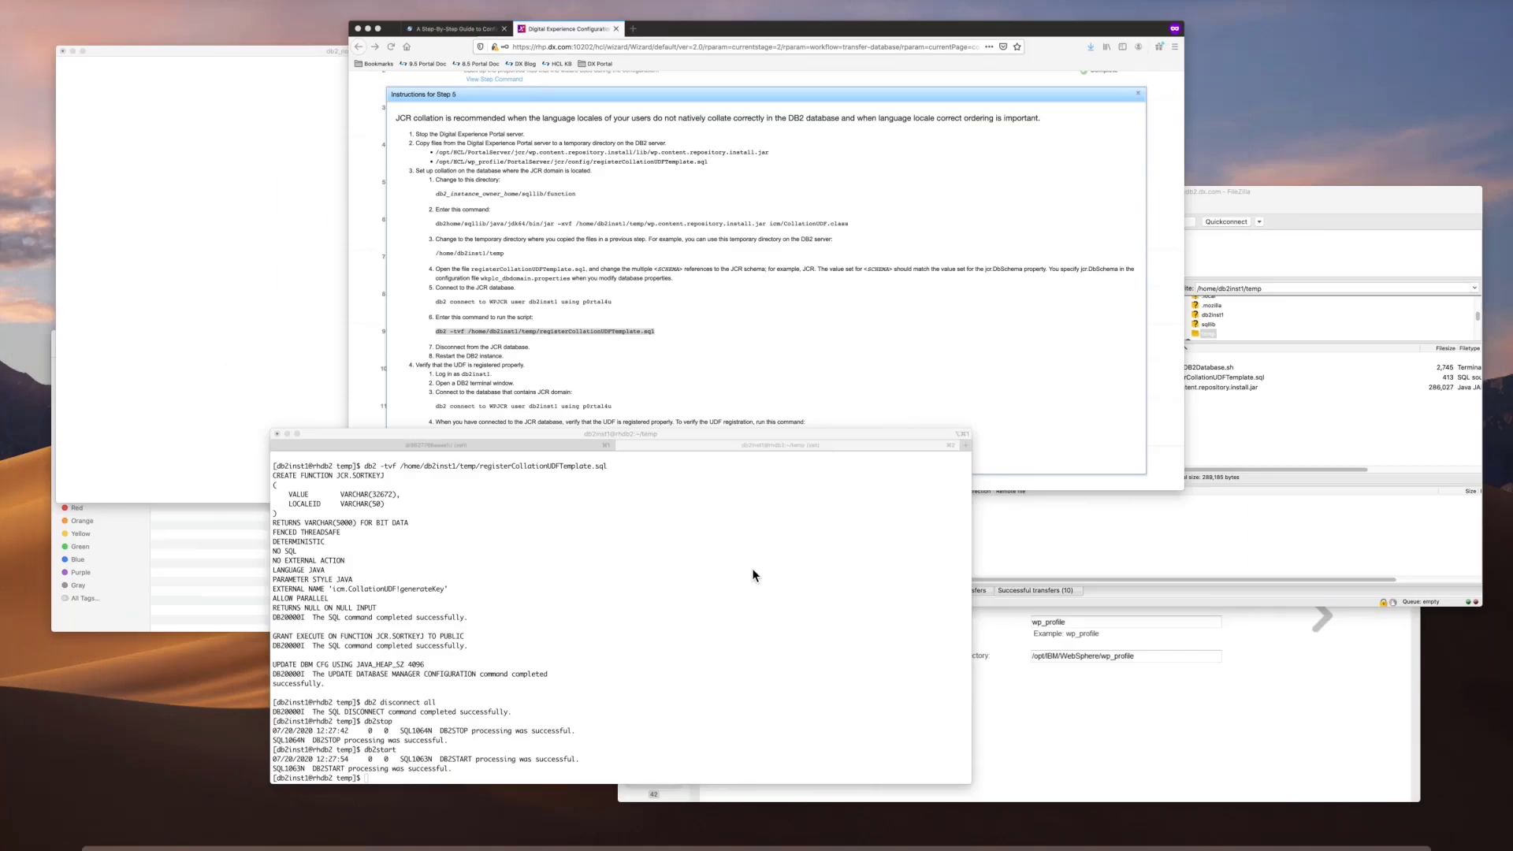
{"action": "left_click", "coordinate": [716, 295]}
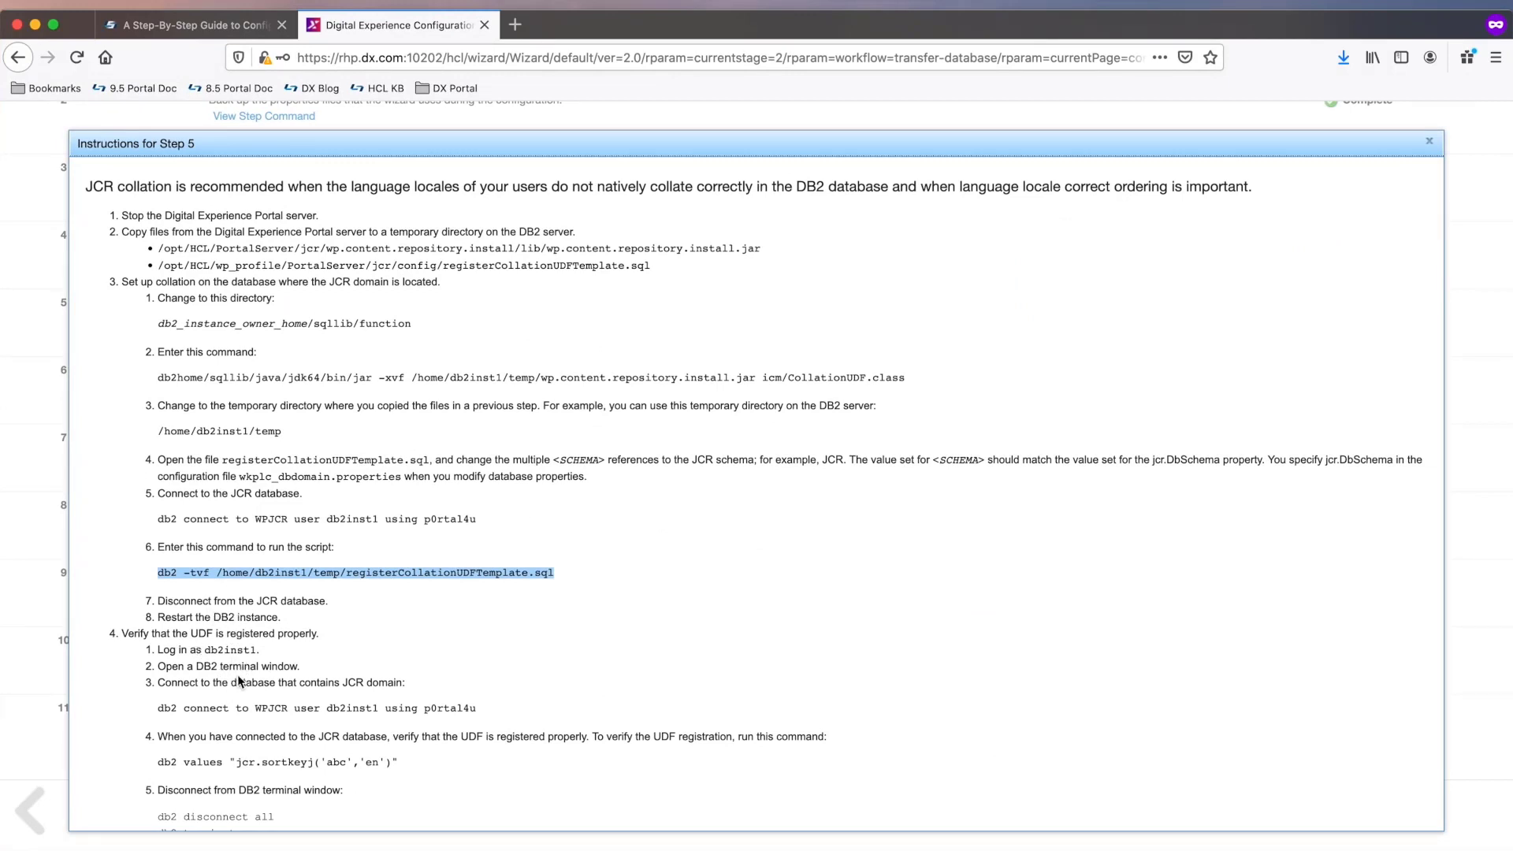
{"action": "scroll", "coordinate": [253, 679], "scroll_direction": "down", "scroll_amount": 3}
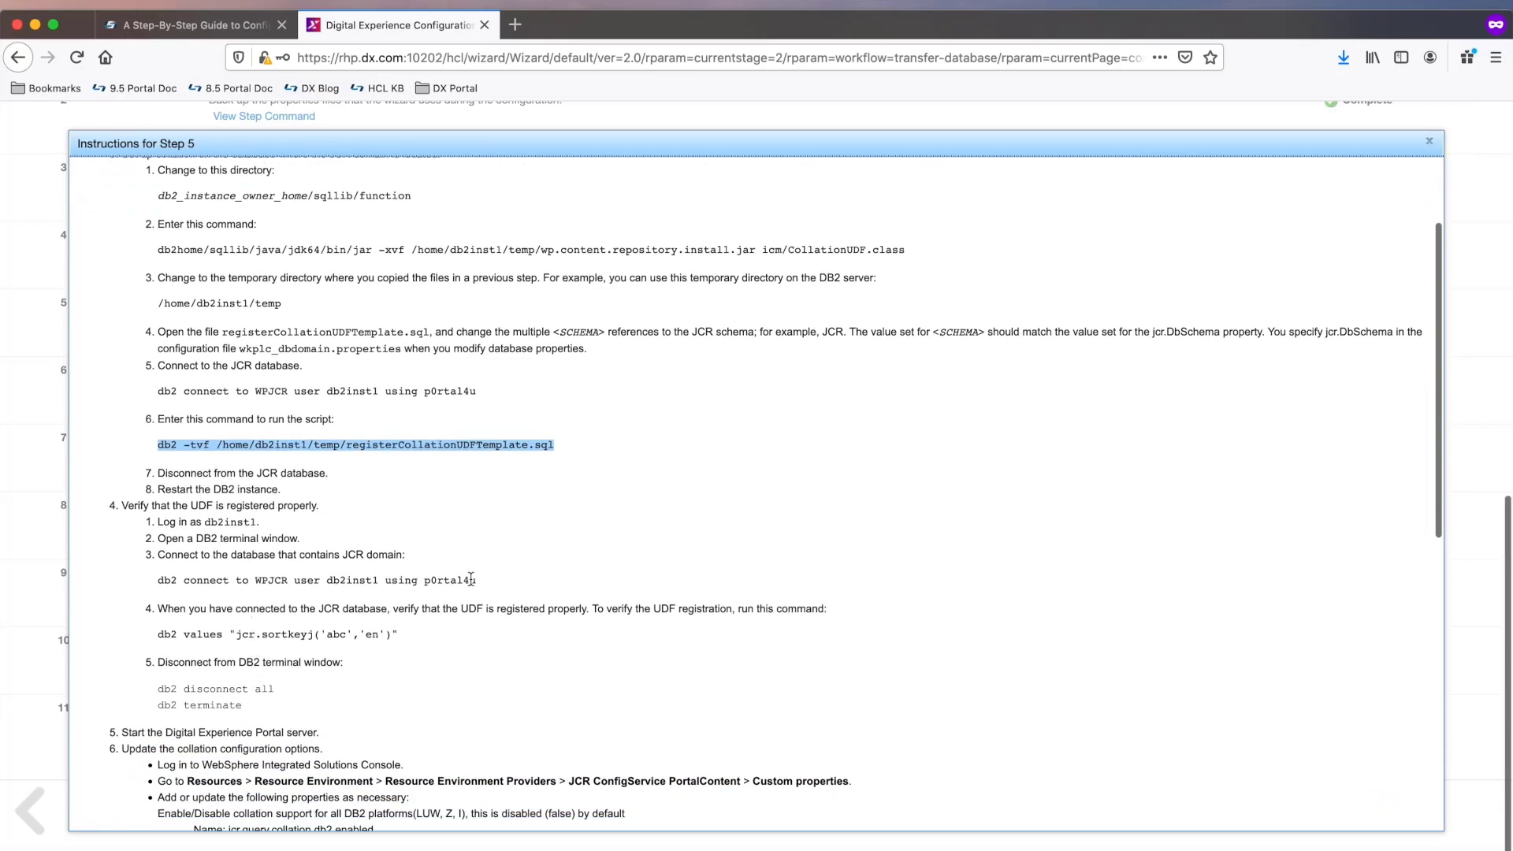
{"action": "left_click_drag", "start_coordinate": [476, 579], "coordinate": [159, 582]}
{"action": "key", "text": "super+c"}
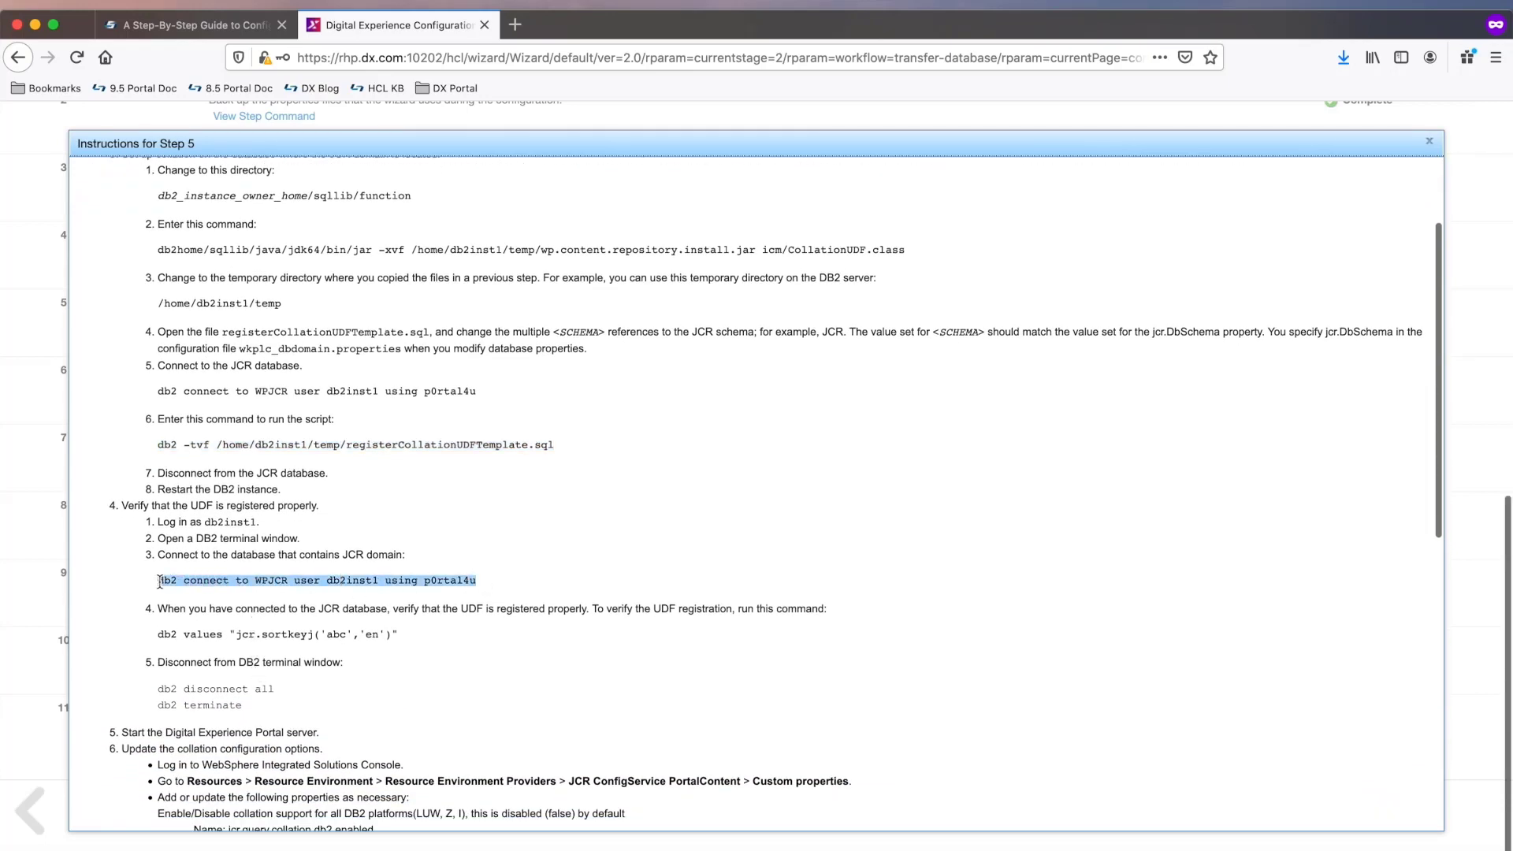
{"action": "key", "text": "ctrl+Up"}
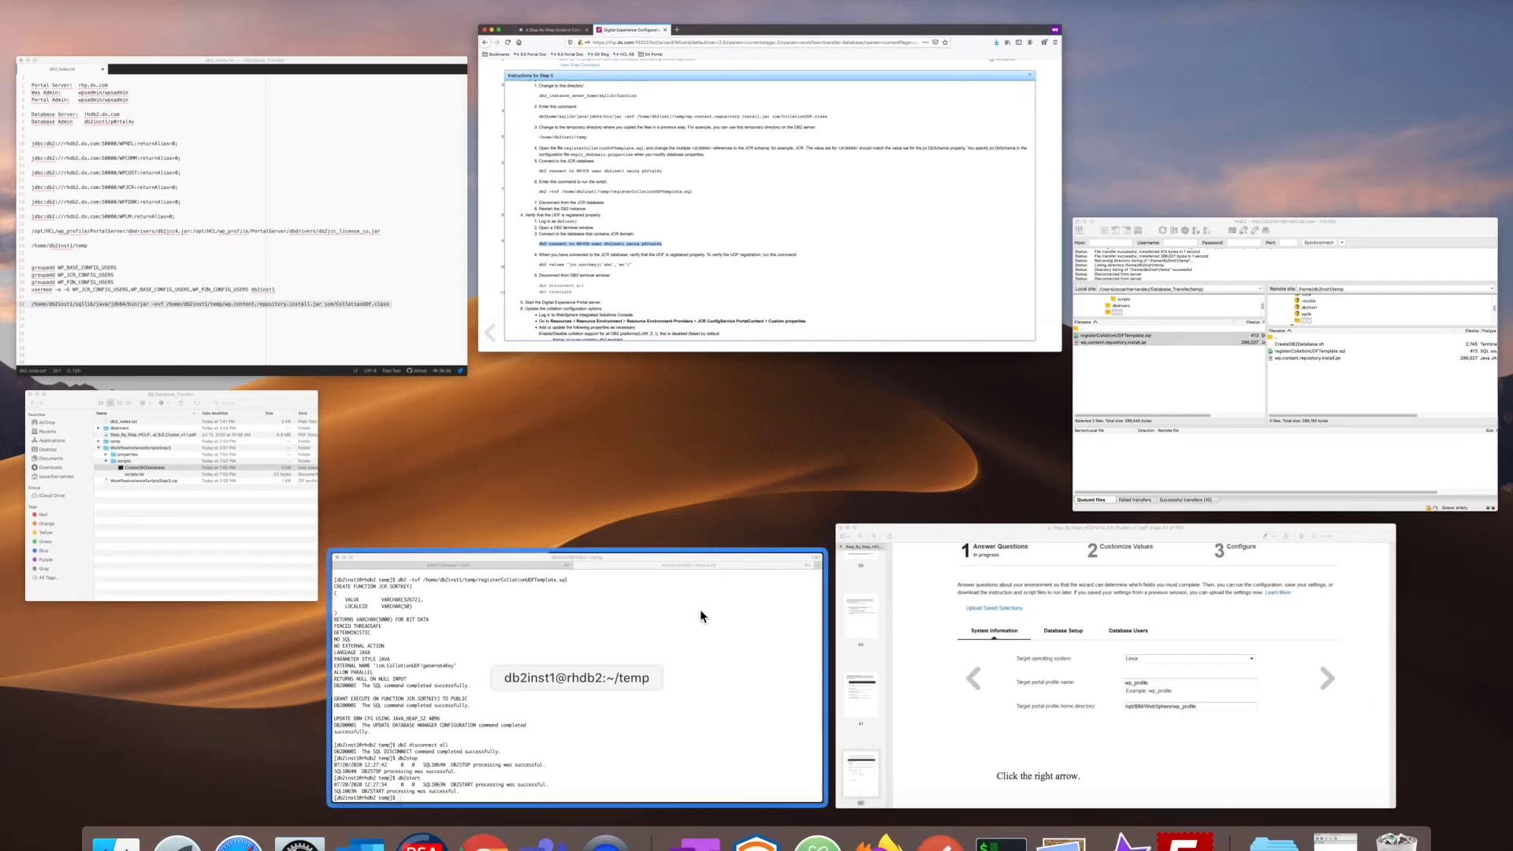
{"action": "left_click", "coordinate": [699, 608]}
{"action": "key", "text": "super+v"}
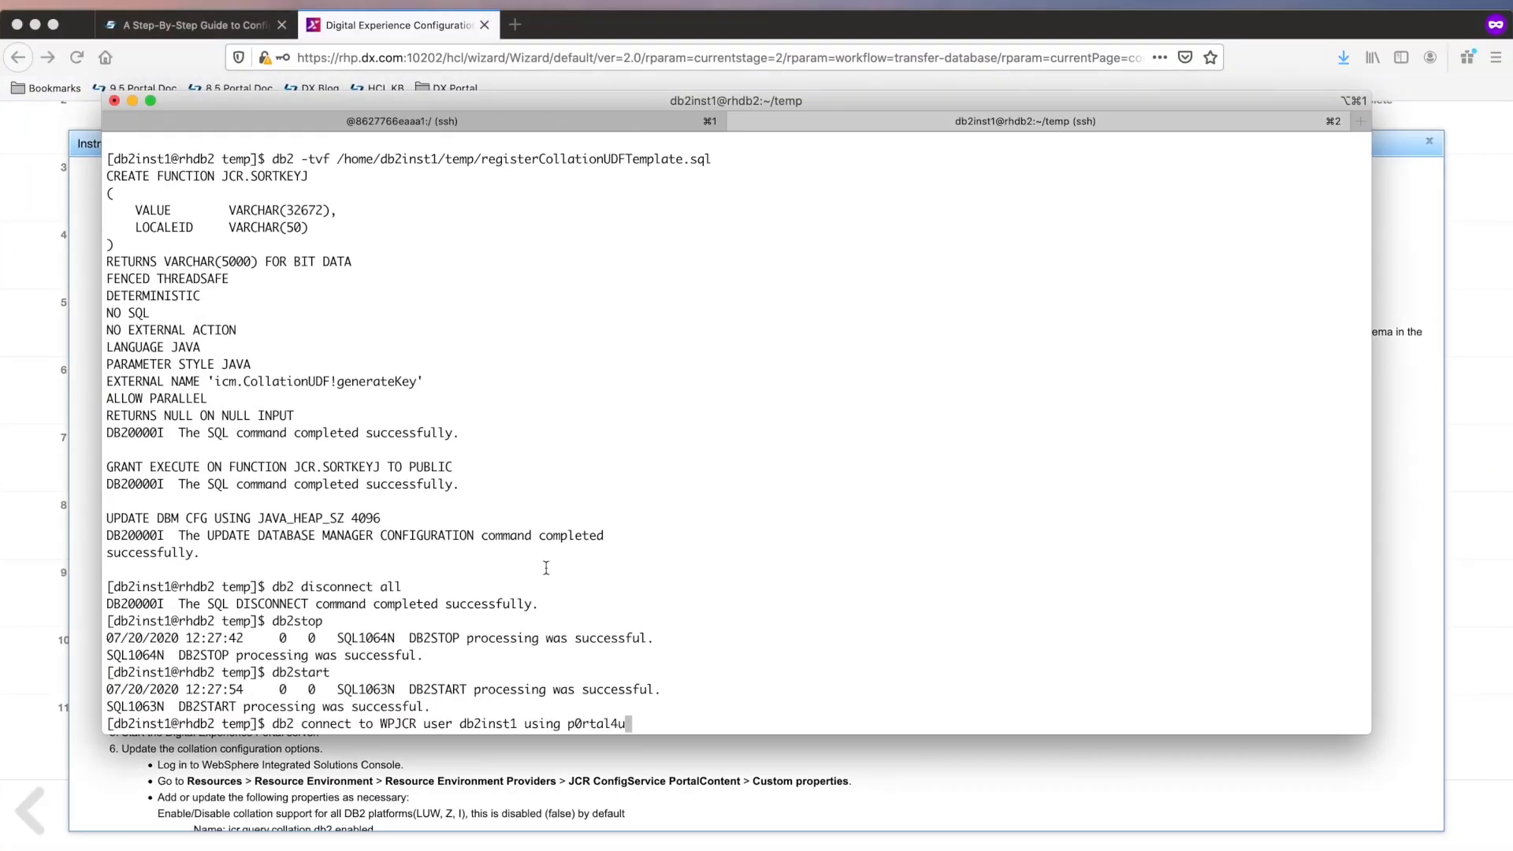
{"action": "key", "text": "Return"}
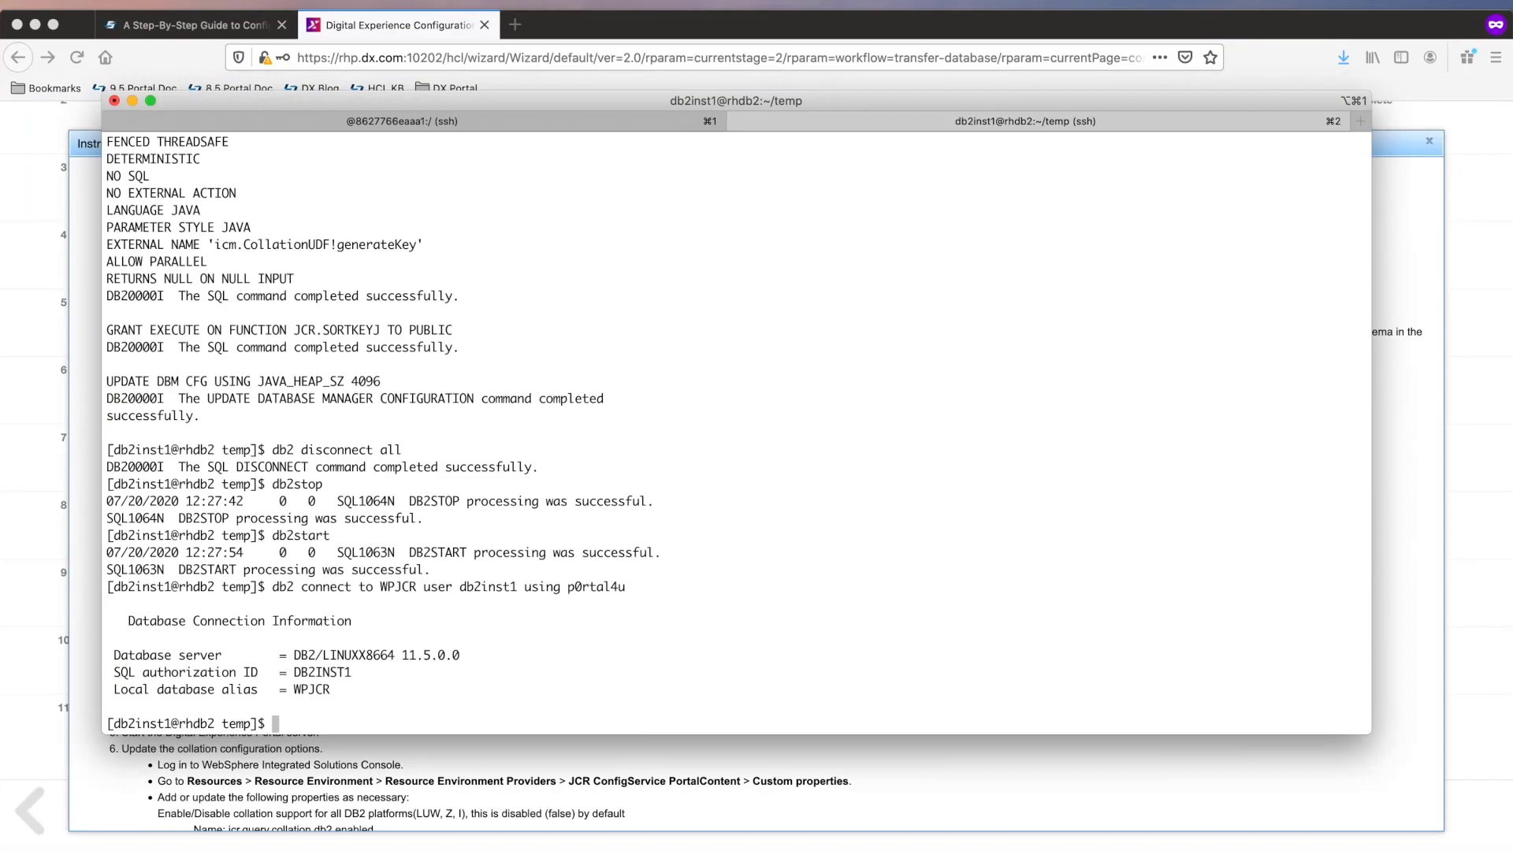
Step: Run the jcr.sortkeyj('abc','en') verification query, confirming it returns 1 record
{"action": "key", "text": "ctrl+Up"}
{"action": "left_click", "coordinate": [604, 328]}
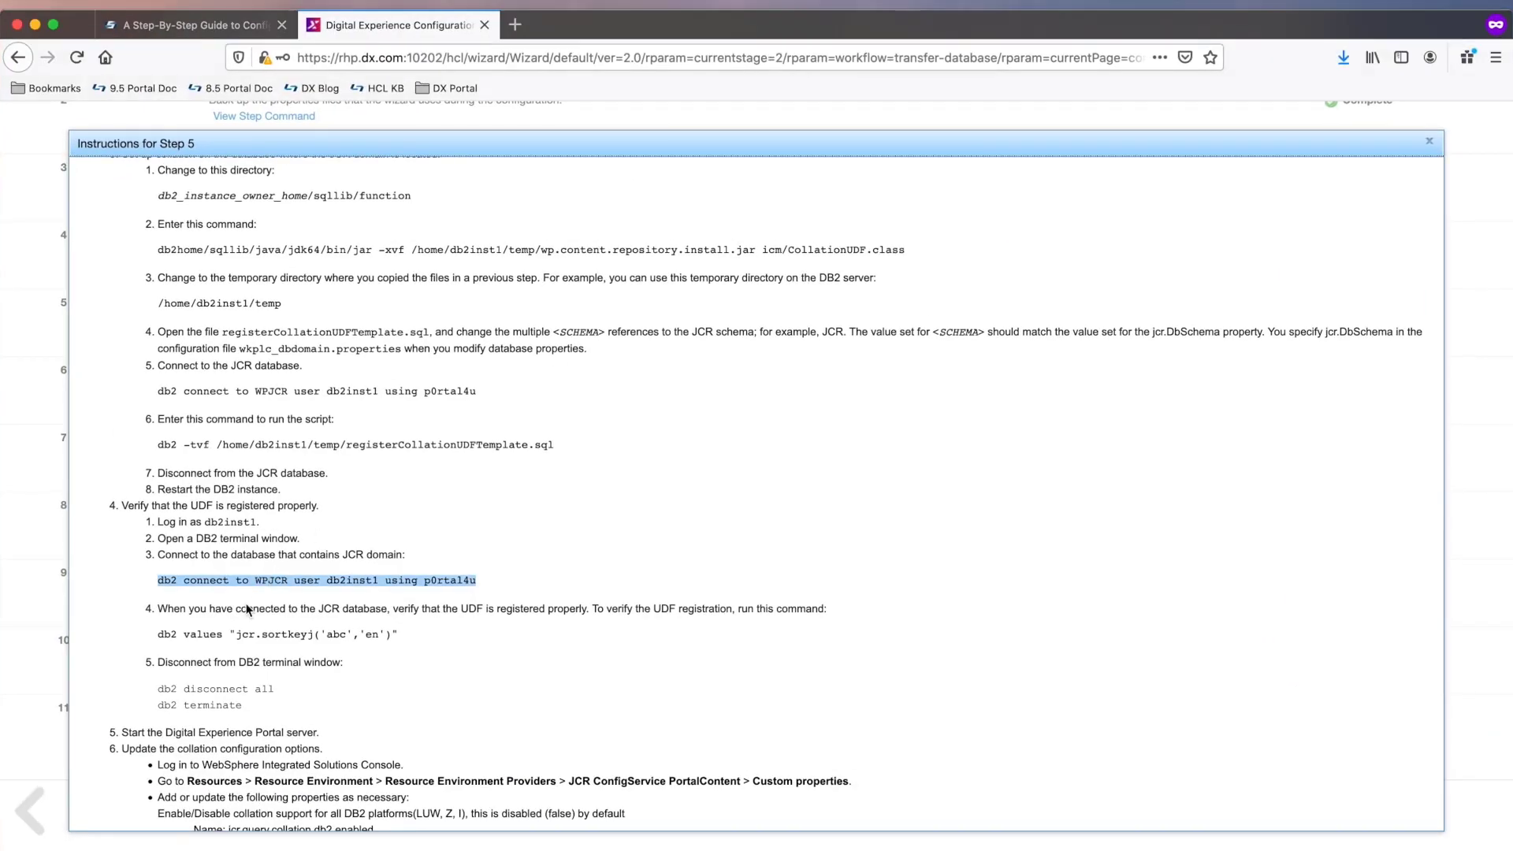
{"action": "left_click_drag", "start_coordinate": [159, 634], "coordinate": [402, 637]}
{"action": "key", "text": "super+c"}
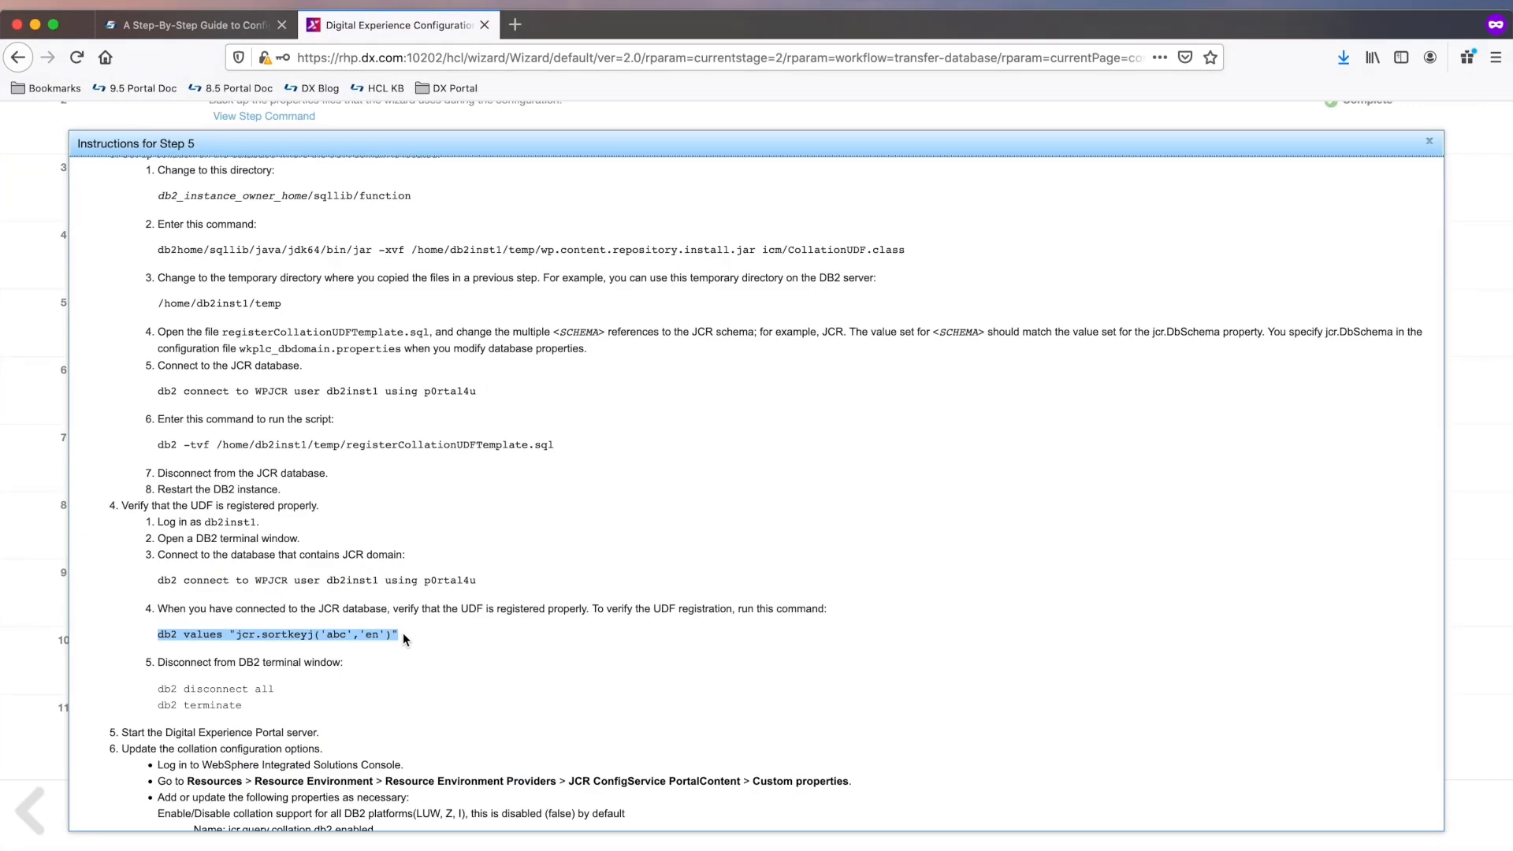
{"action": "key", "text": "ctrl+Up"}
{"action": "left_click", "coordinate": [626, 308]}
{"action": "key", "text": "ctrl+Up"}
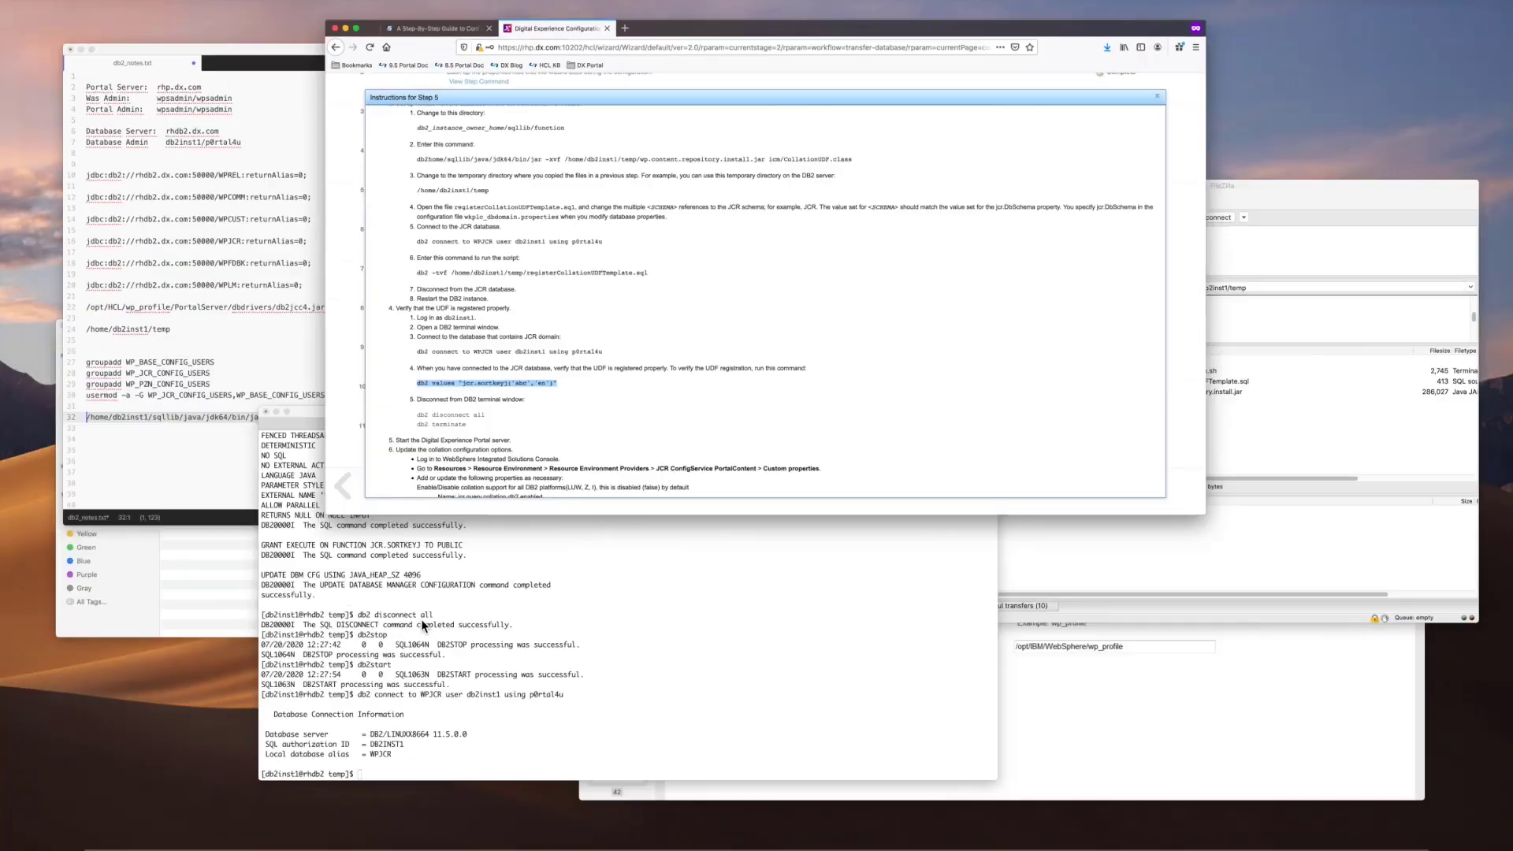
{"action": "left_click", "coordinate": [518, 628]}
{"action": "key", "text": "super+v"}
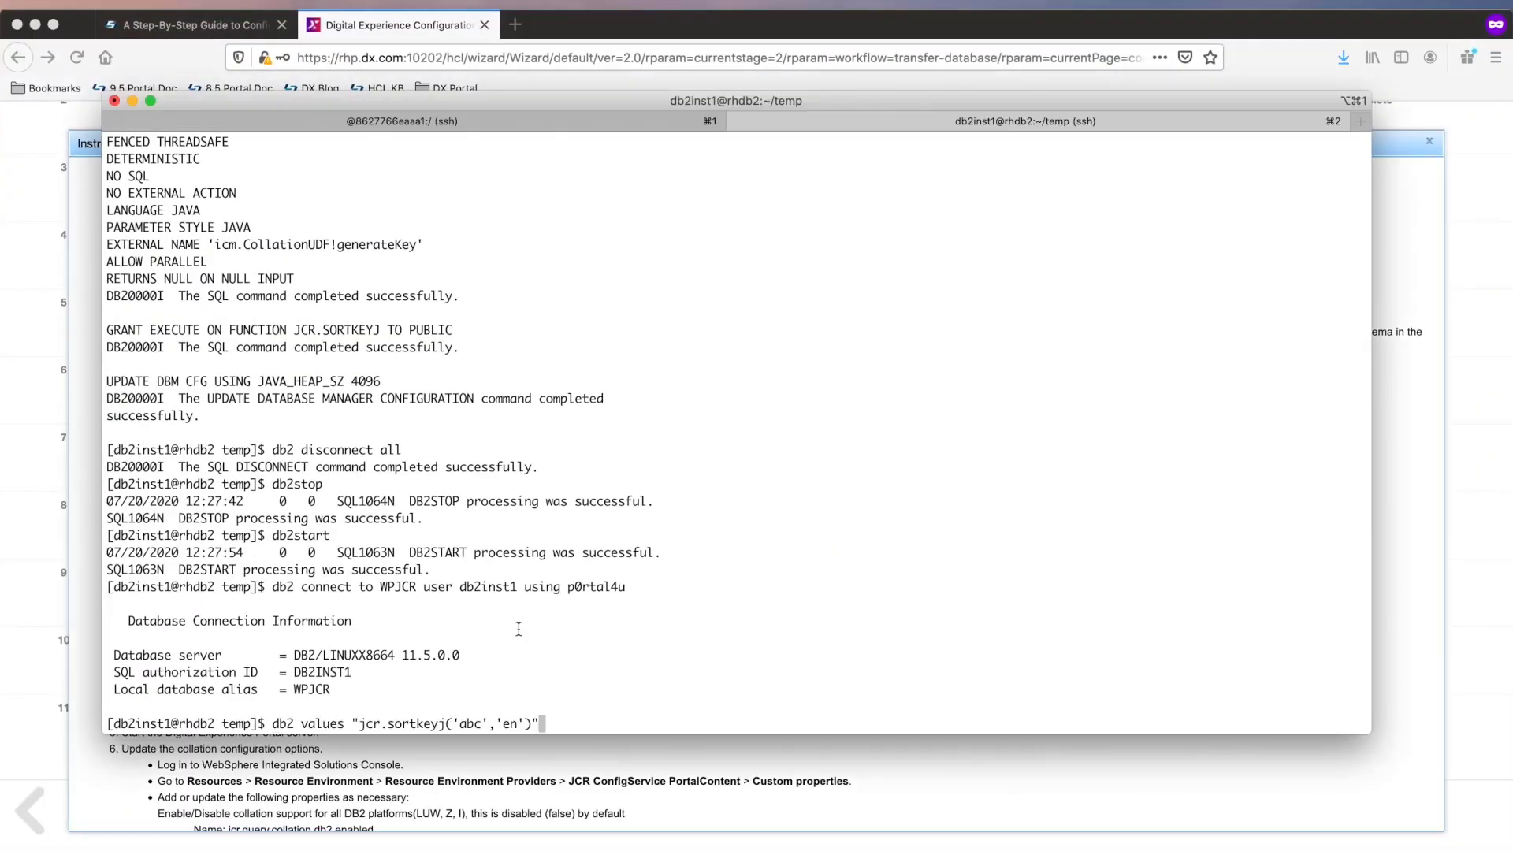
{"action": "key", "text": "Return"}
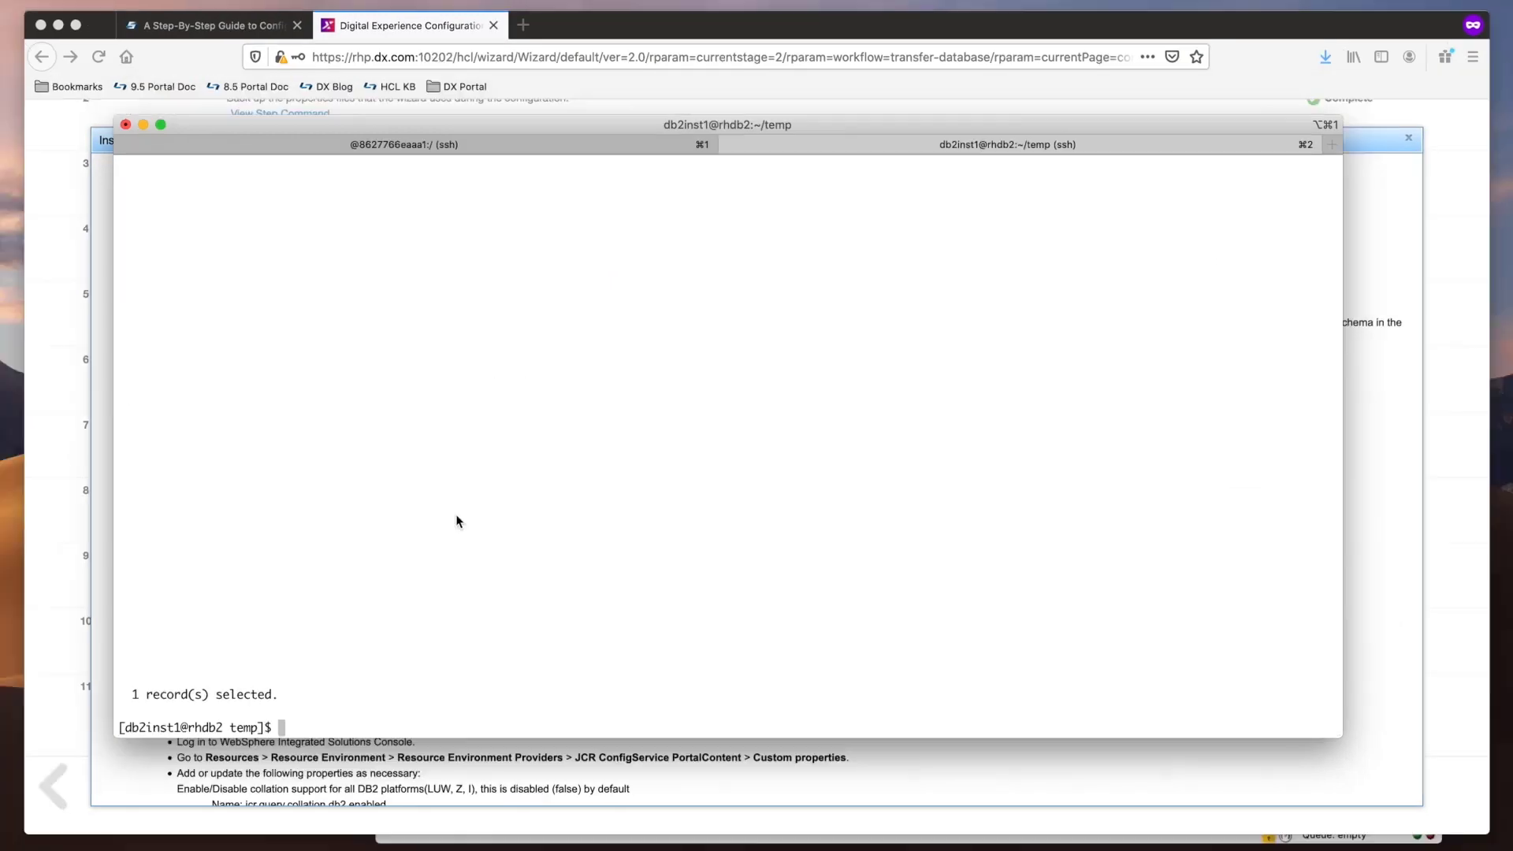
{"action": "key", "text": "ctrl+Up"}
{"action": "left_click", "coordinate": [522, 327]}
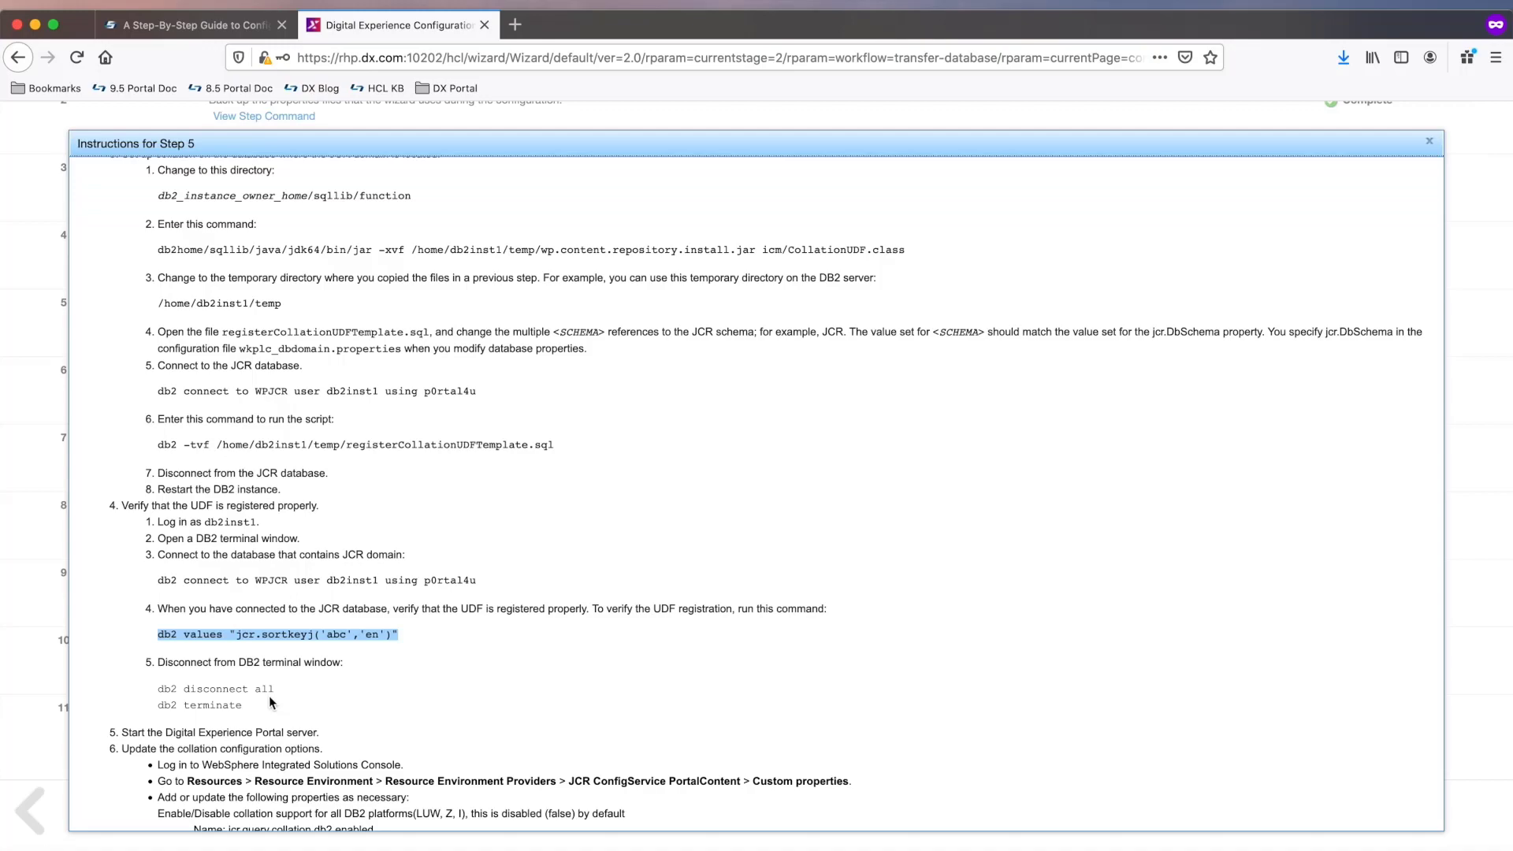
Step: Run 'db2 disconnect all' and 'db2 terminate' on the DB2 server, then return to Step 5 instructions
{"action": "key", "text": "ctrl+Up"}
{"action": "left_click", "coordinate": [442, 683]}
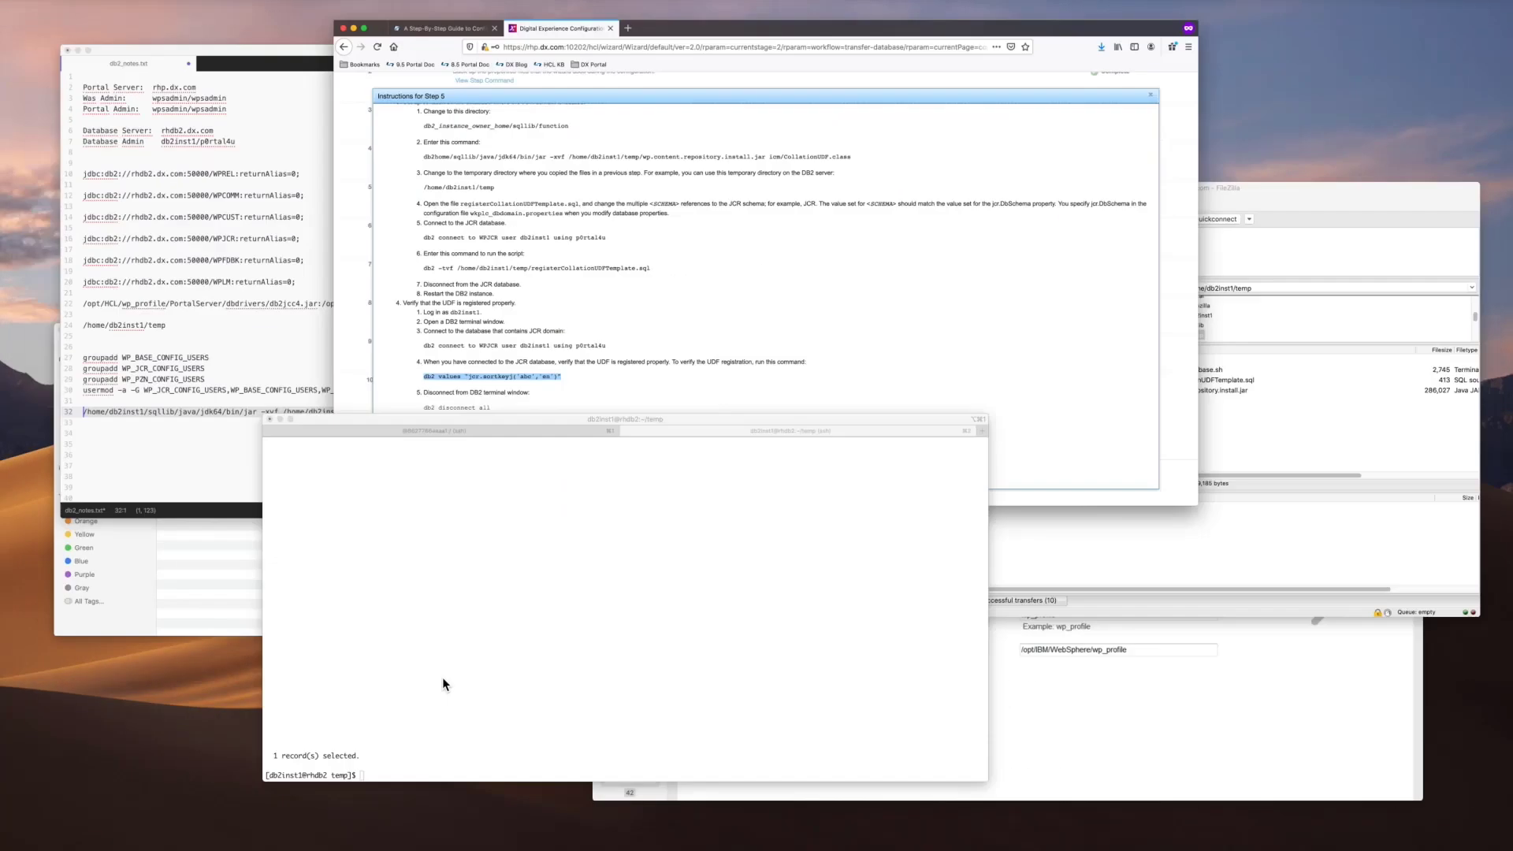
{"action": "type", "text": "db2"}
{"action": "type", "text": " di"}
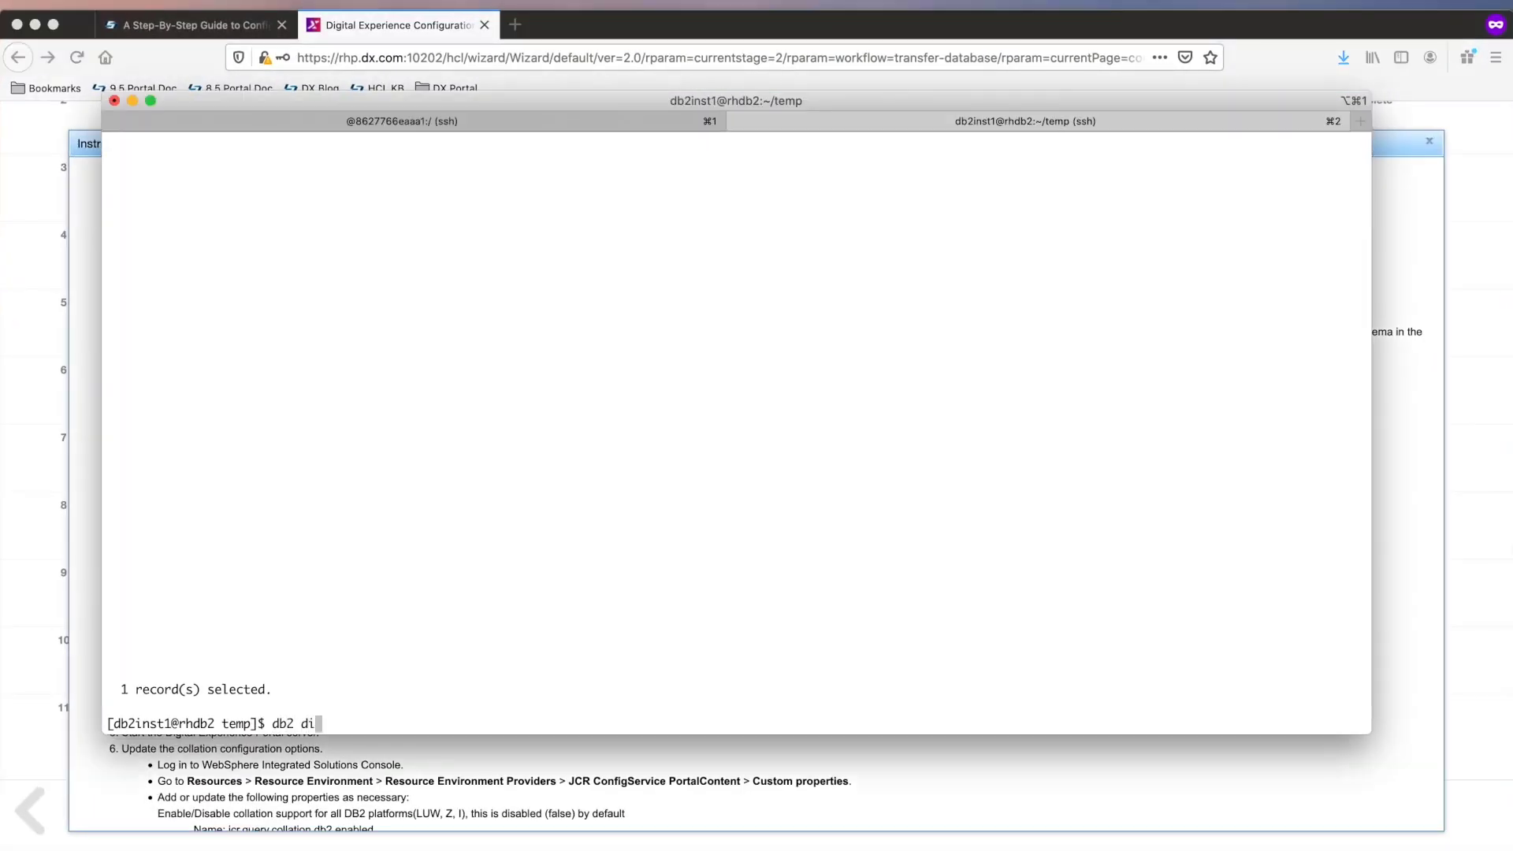
{"action": "type", "text": "sconnect all"}
{"action": "key", "text": "Return"}
{"action": "type", "text": "db2 "}
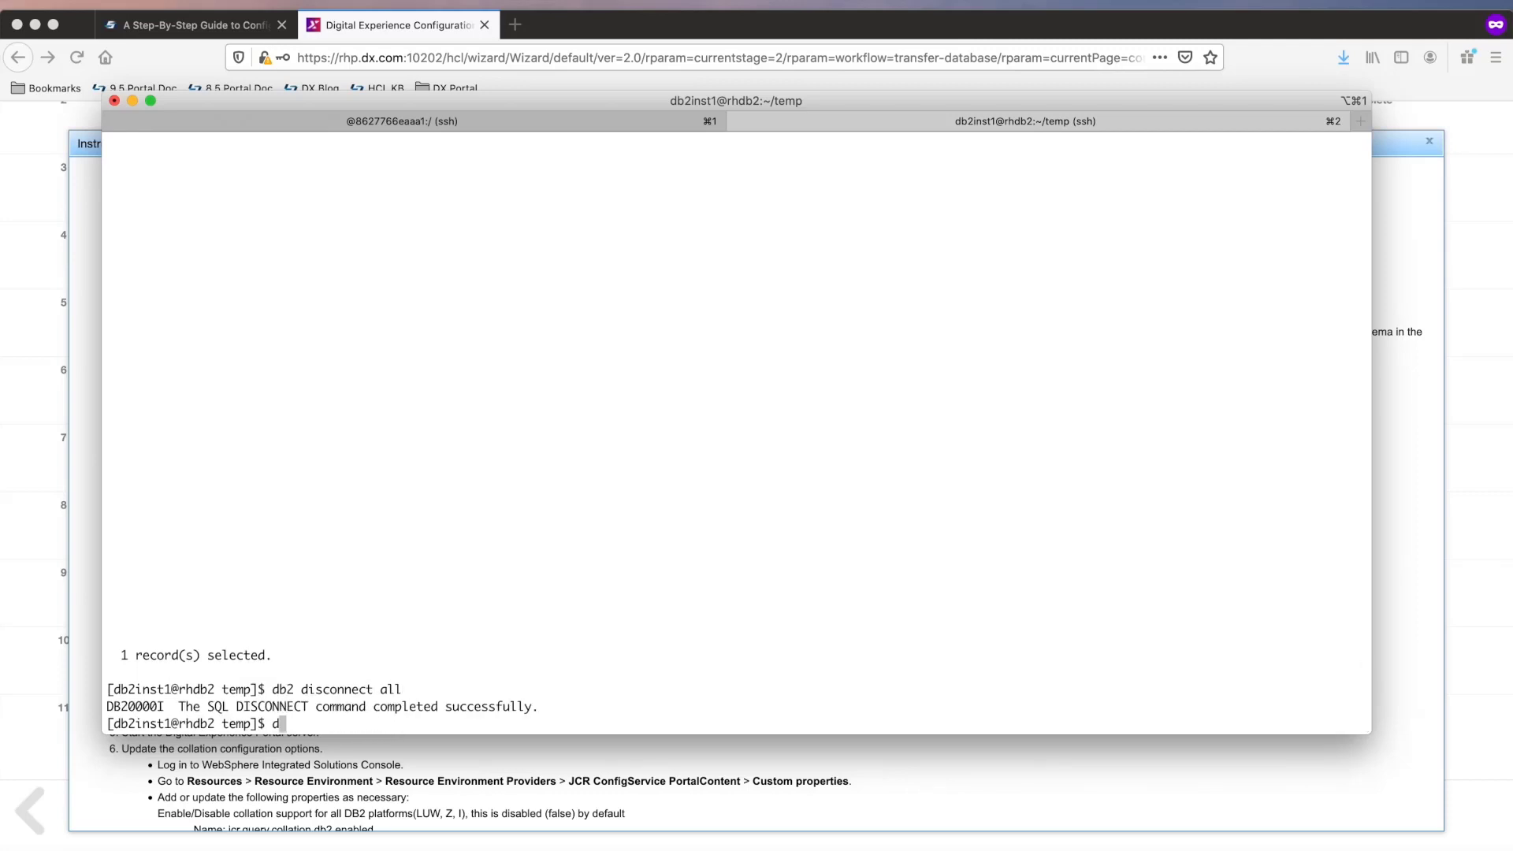
{"action": "type", "text": "terminate"}
{"action": "key", "text": "Return"}
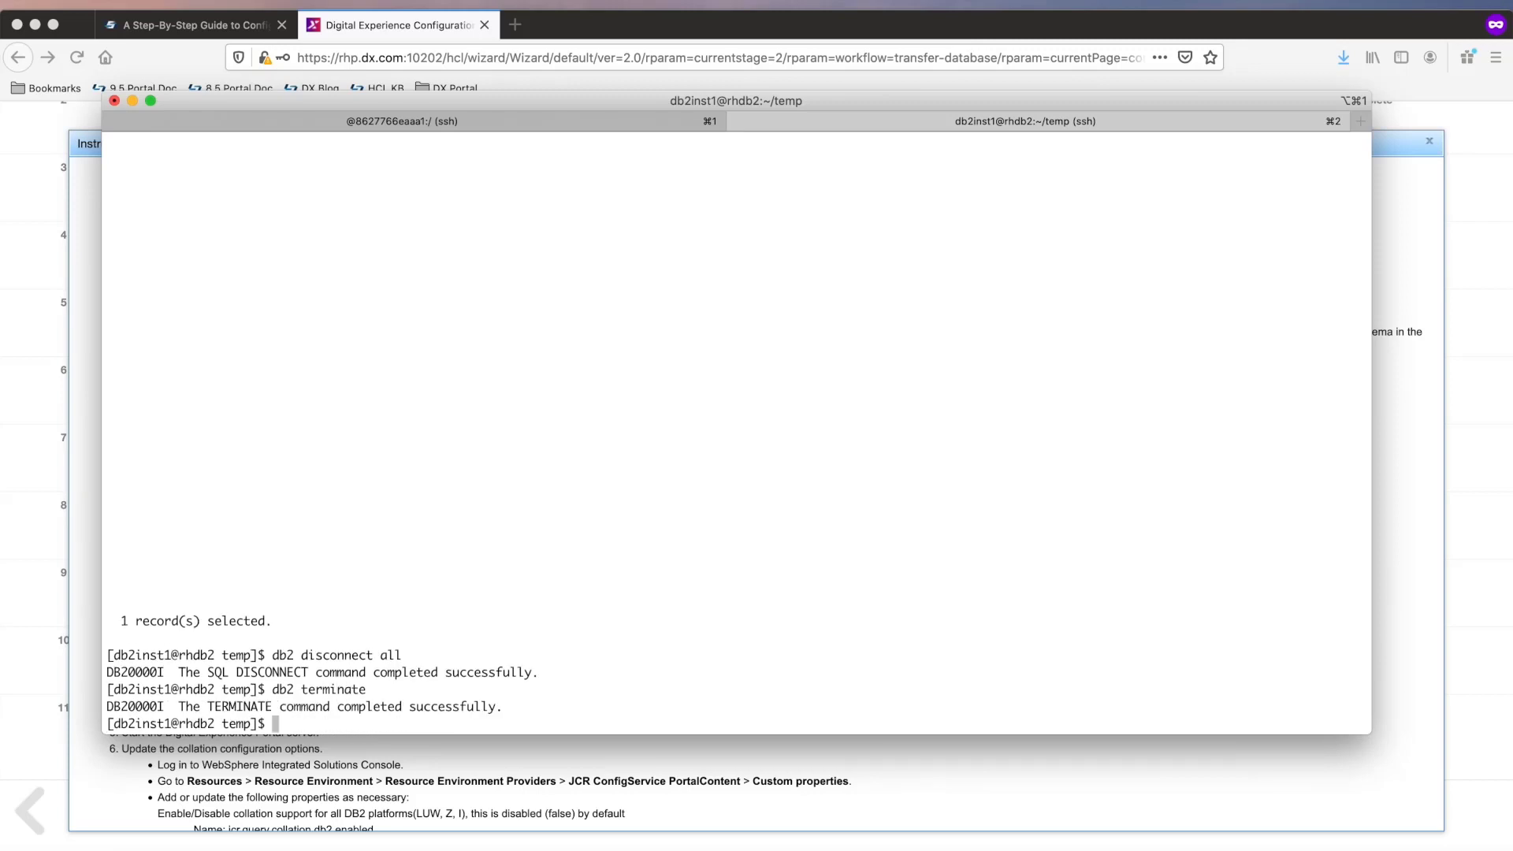
{"action": "left_click", "coordinate": [938, 847]}
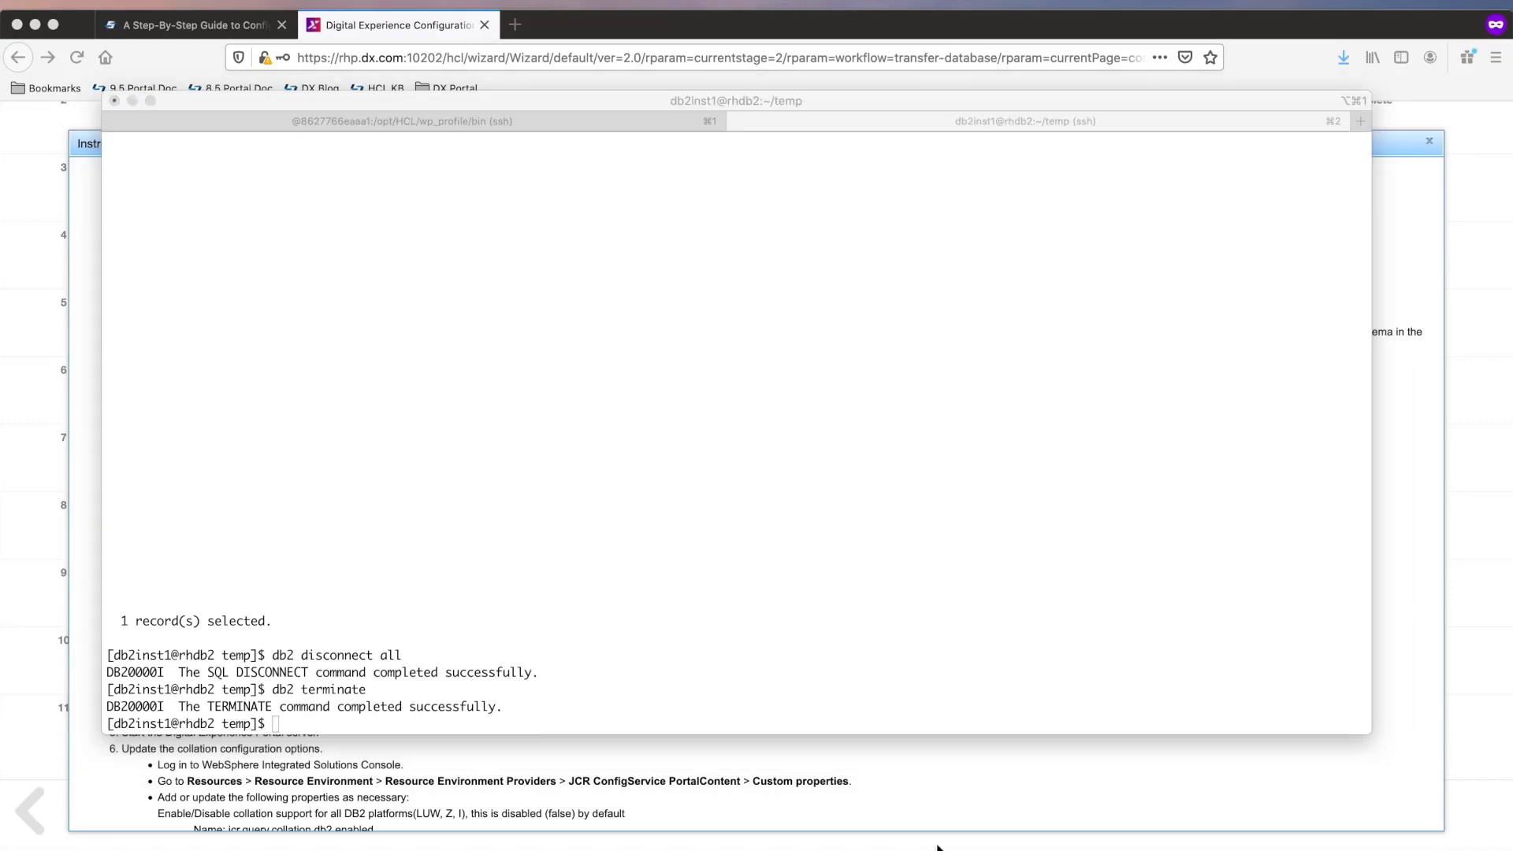
{"action": "key", "text": "ctrl+Up"}
{"action": "left_click", "coordinate": [659, 296]}
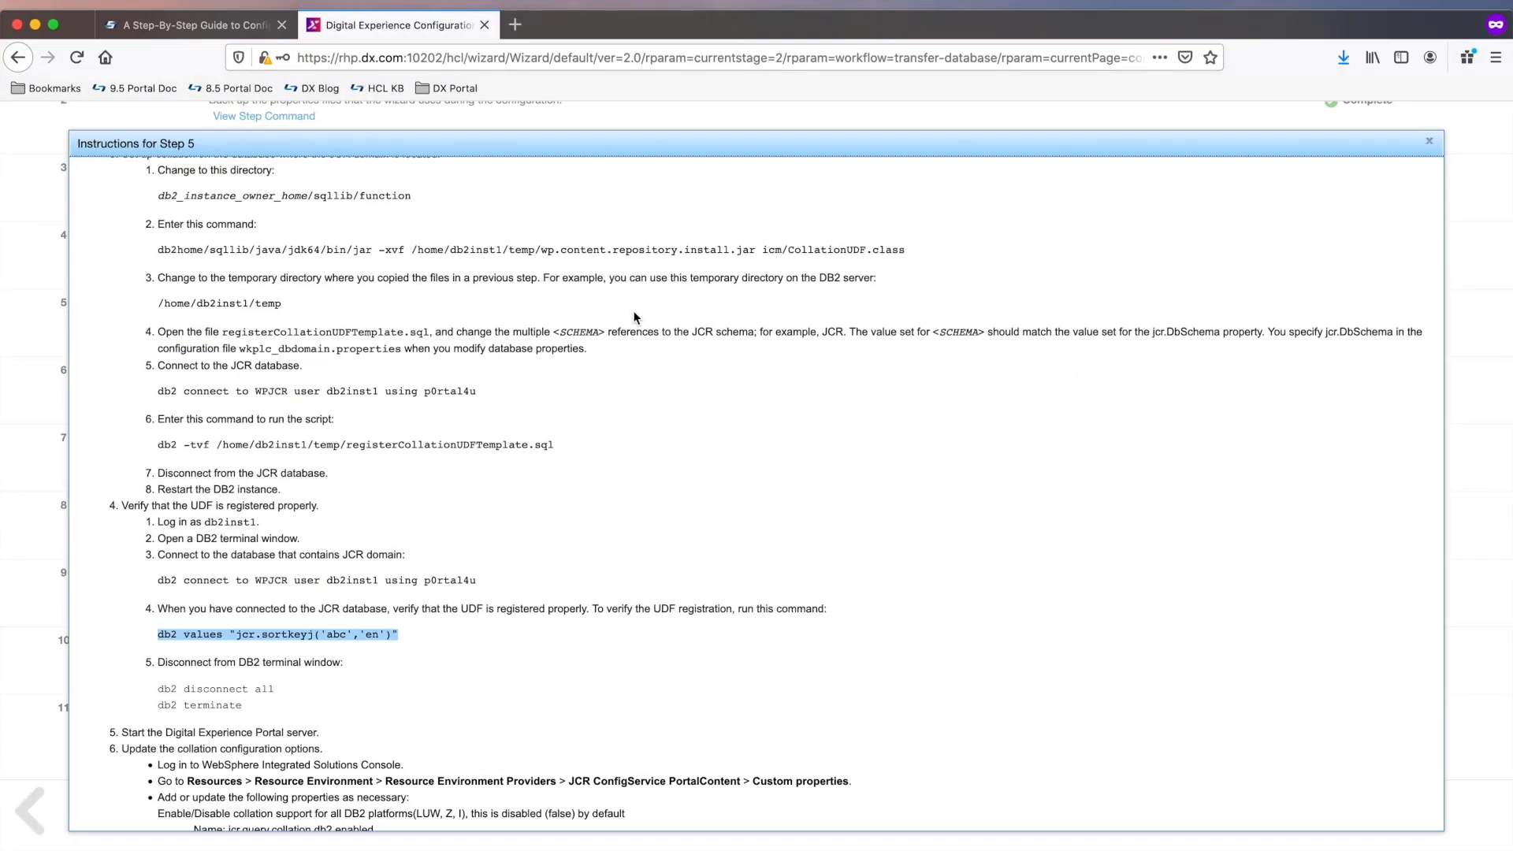
{"action": "scroll", "coordinate": [253, 716], "scroll_direction": "down", "scroll_amount": 7}
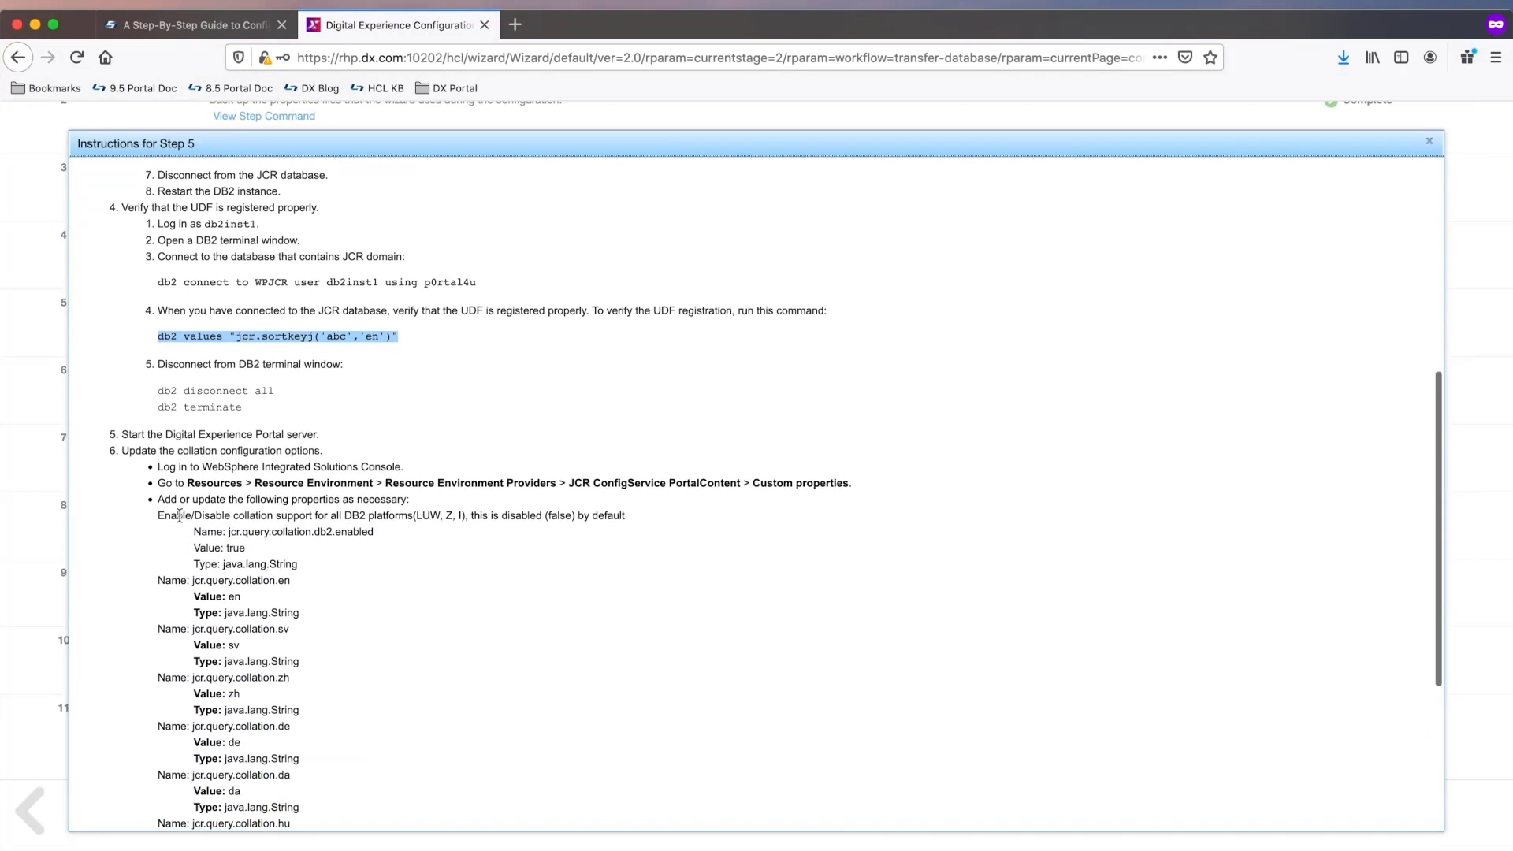
Step: Run ./startServer.sh WebSphere_Portal in the portal container's shell until it reports open for e-business
{"action": "scroll", "coordinate": [208, 489], "scroll_direction": "down", "scroll_amount": 4}
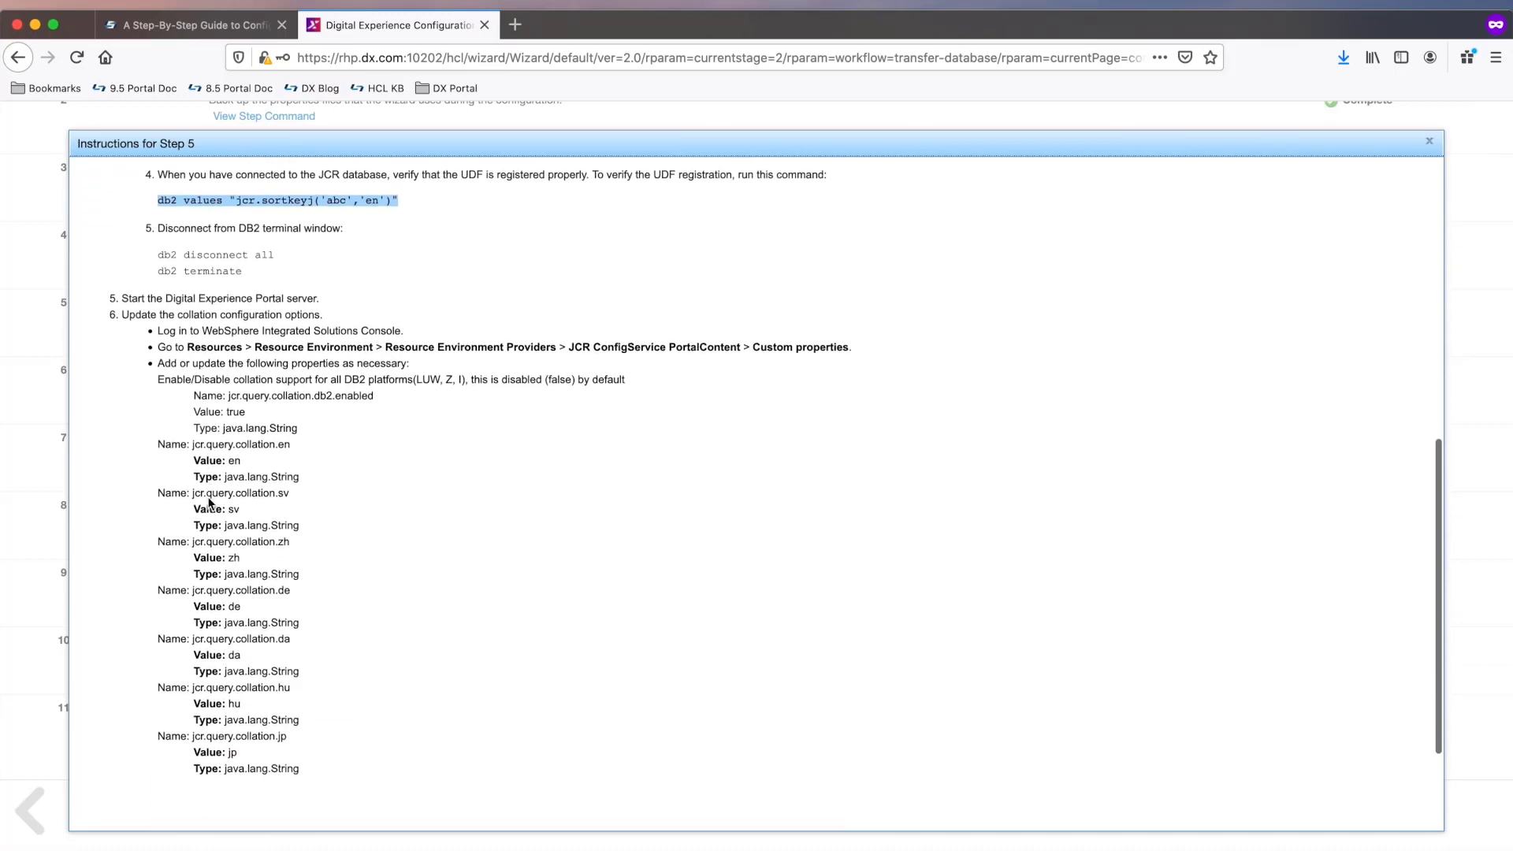
{"action": "scroll", "coordinate": [207, 498], "scroll_direction": "up", "scroll_amount": 1}
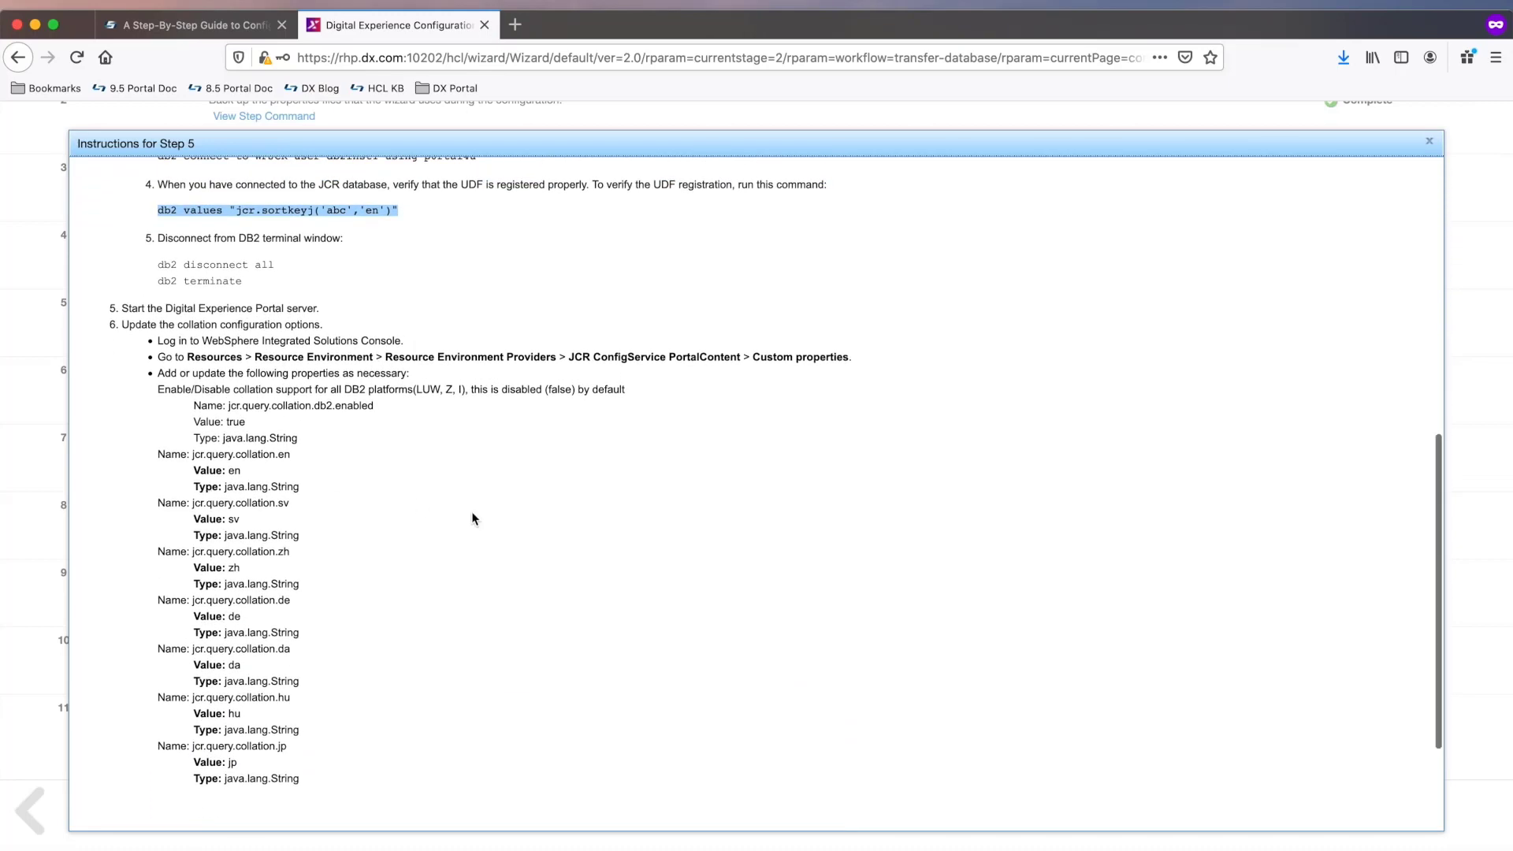
{"action": "key", "text": "ctrl+Up"}
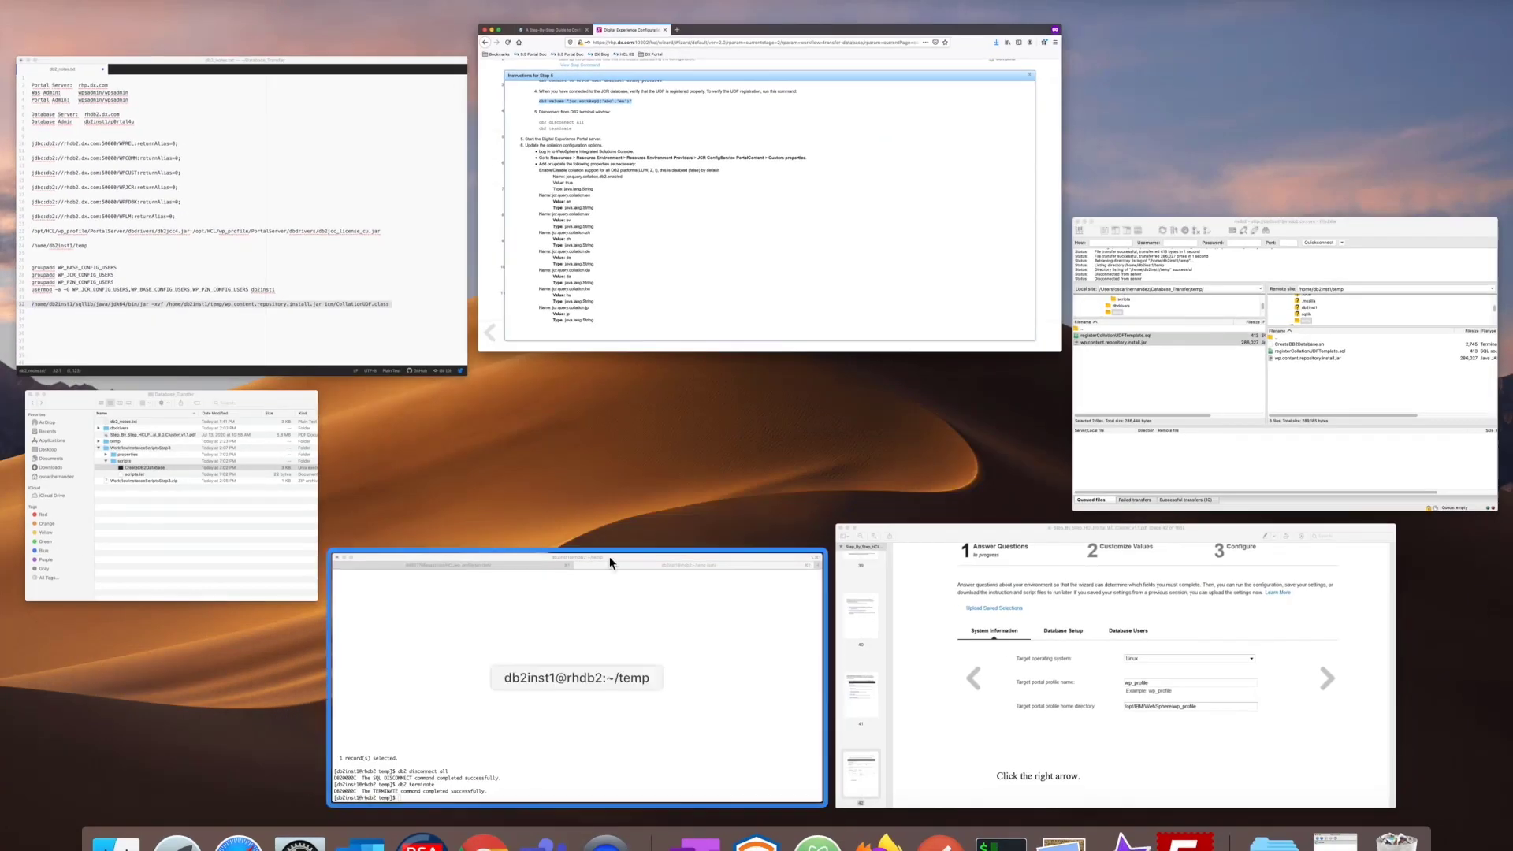
{"action": "left_click", "coordinate": [556, 655]}
{"action": "left_click", "coordinate": [607, 123]}
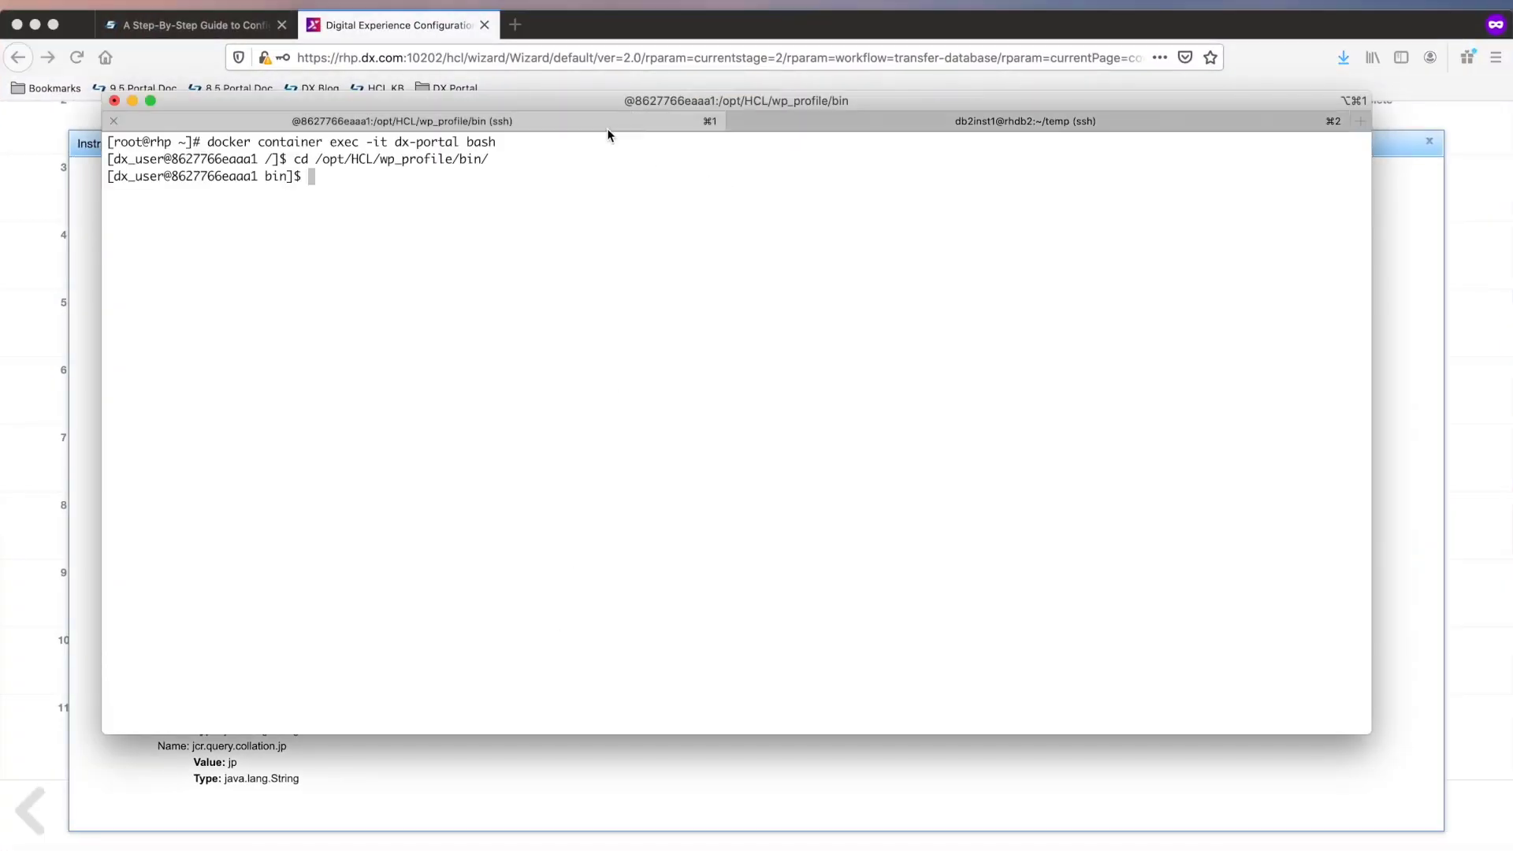
{"action": "type", "text": "./startS"}
{"action": "key", "text": "Tab"}
{"action": "type", "text": "WebS"}
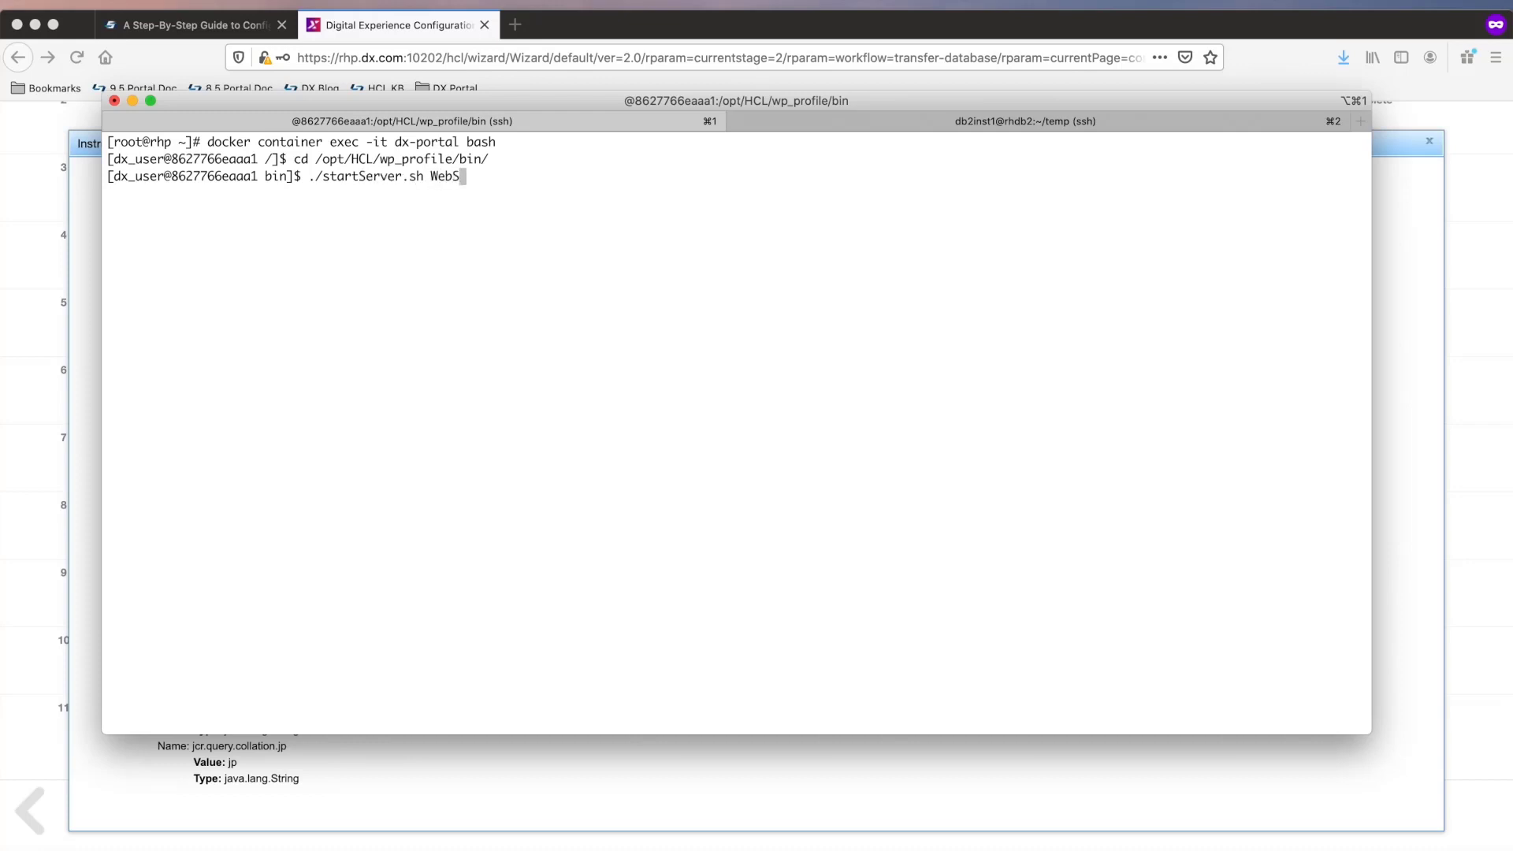
{"action": "type", "text": "phere_Portal"}
{"action": "key", "text": "Return"}
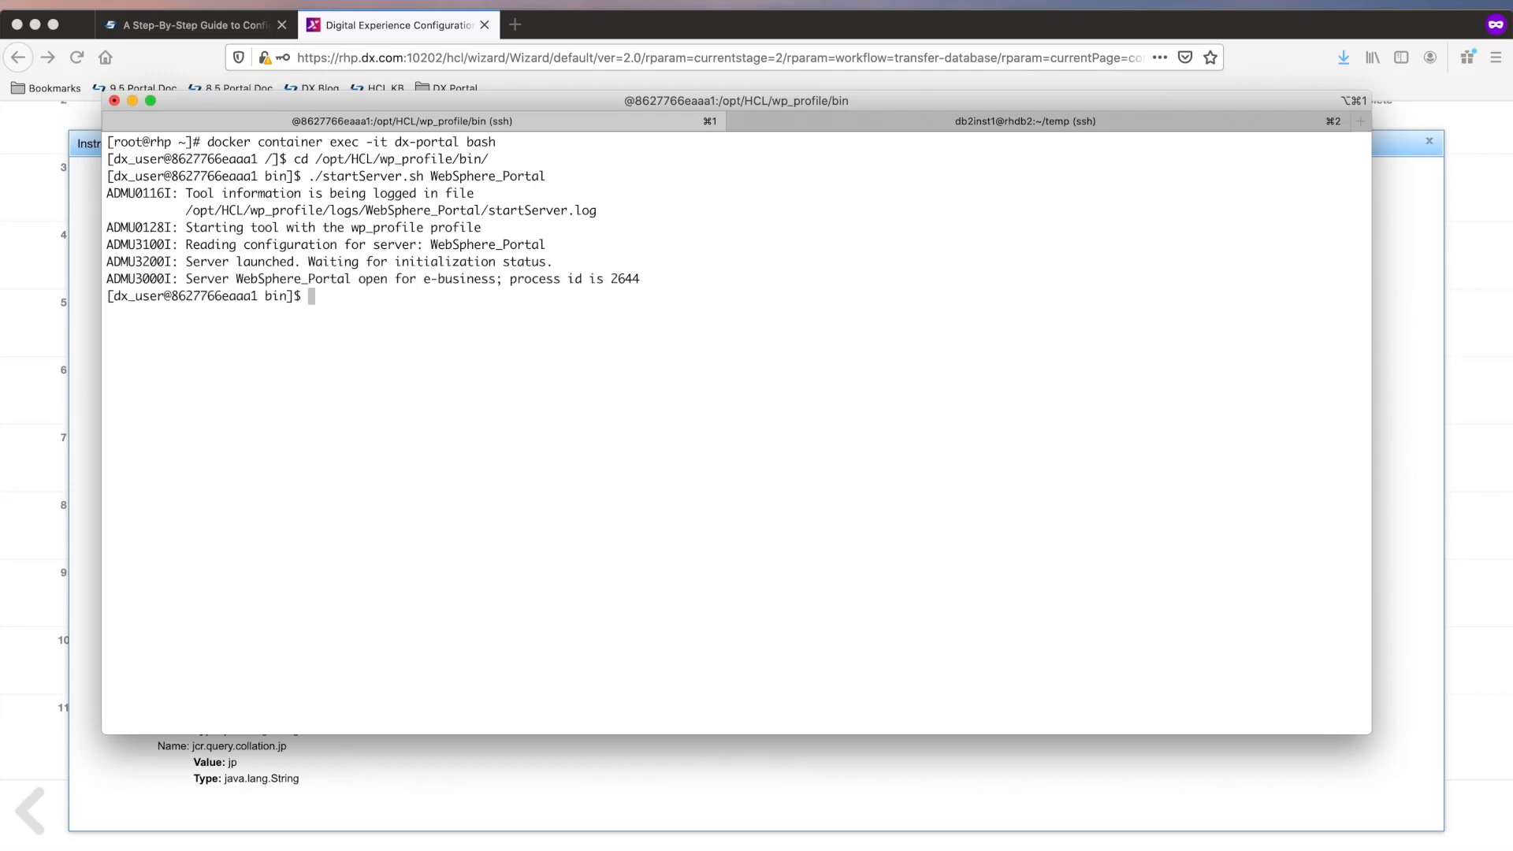
{"action": "key", "text": "ctrl+Up"}
Step: Log in to the WebSphere admin console from the DX Portal bookmarks with the admin credentials
{"action": "left_click", "coordinate": [724, 177]}
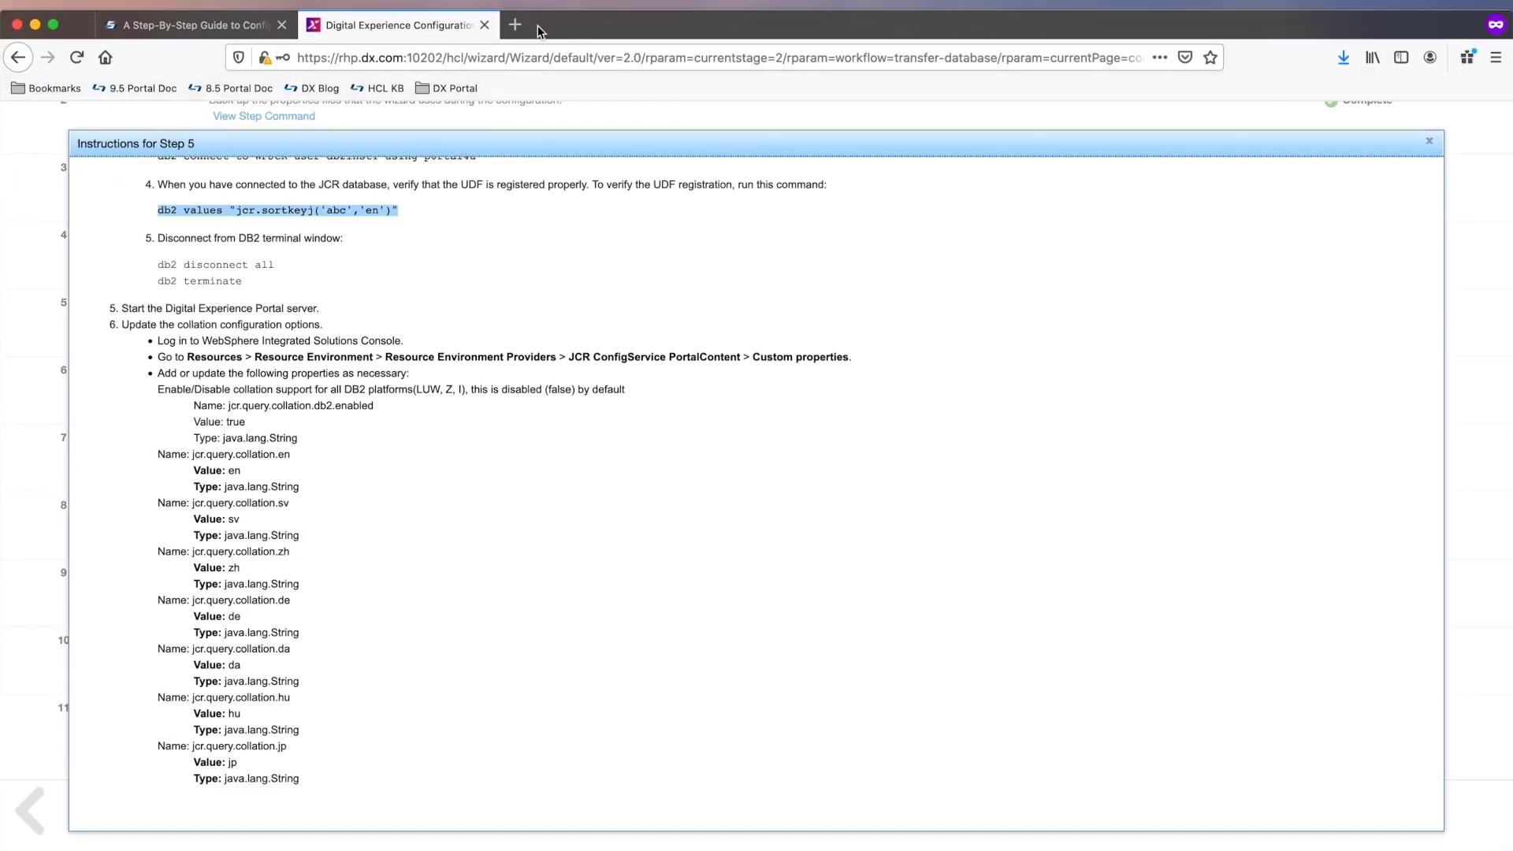
{"action": "left_click", "coordinate": [517, 25]}
{"action": "left_click", "coordinate": [454, 88]}
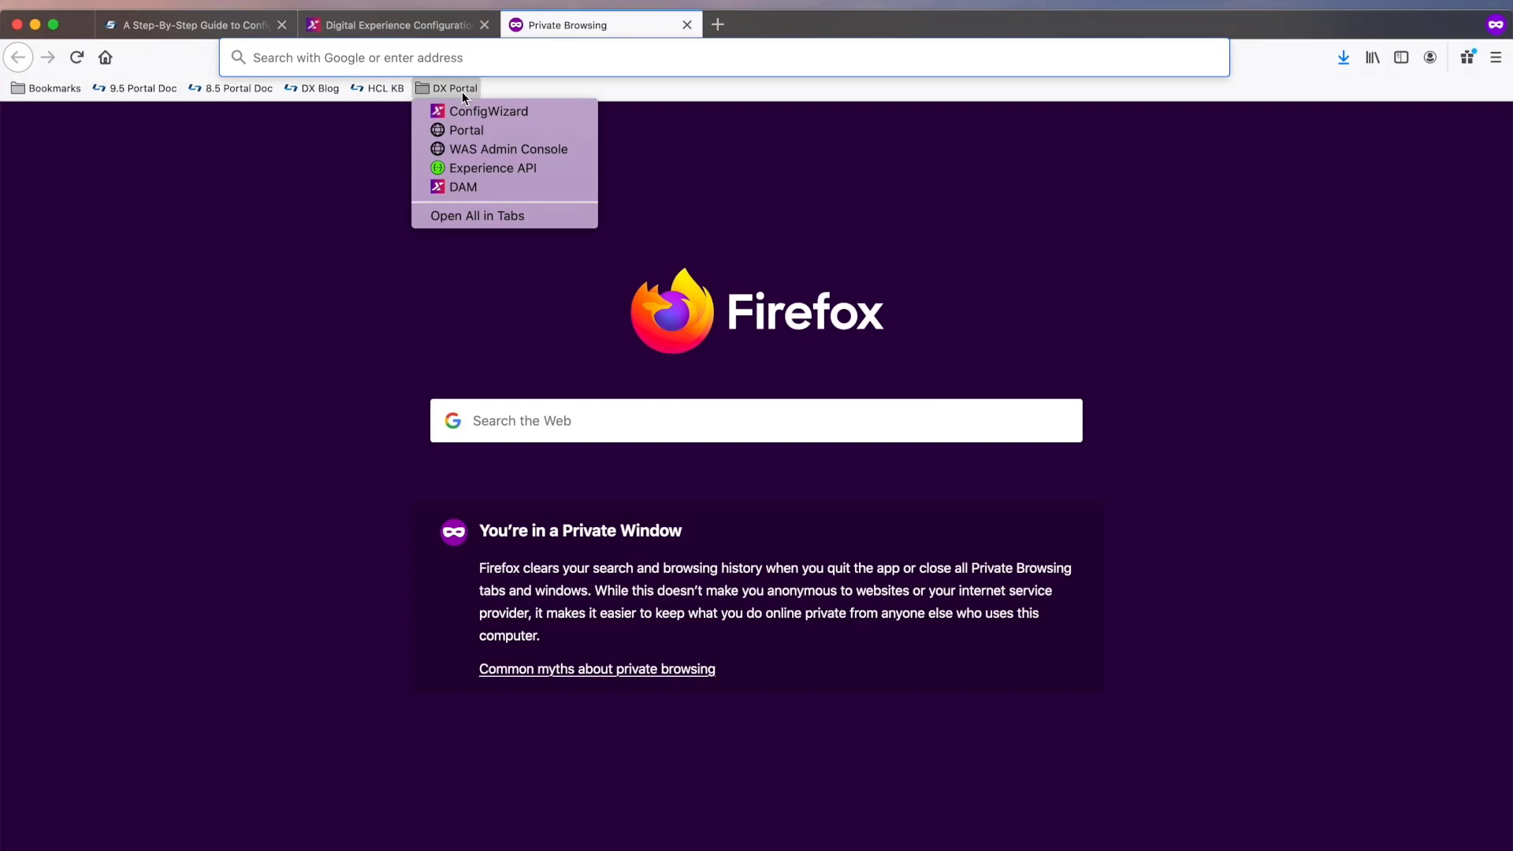
{"action": "left_click", "coordinate": [479, 164]}
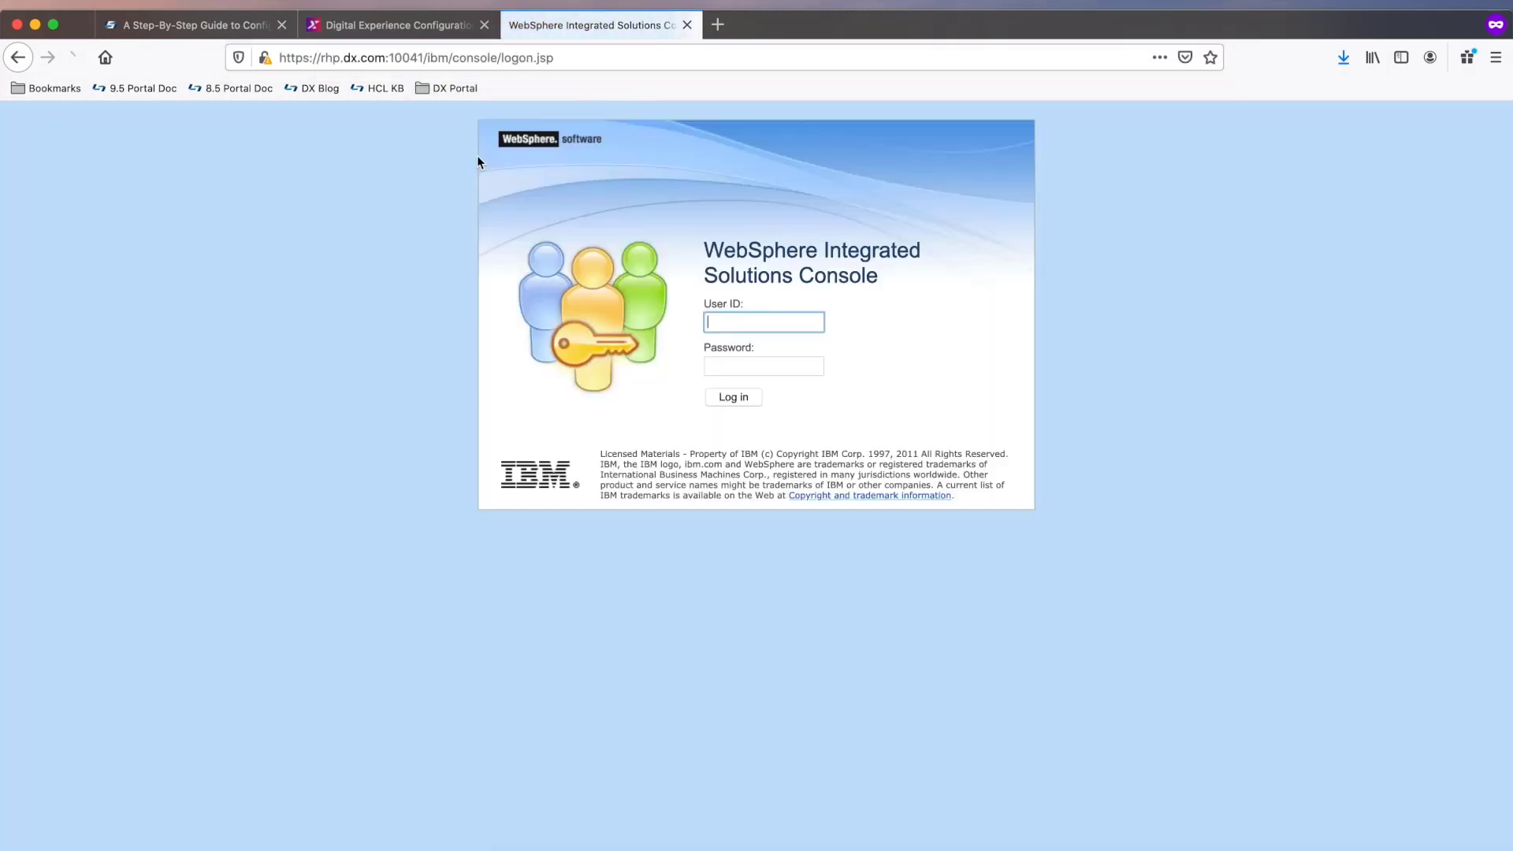
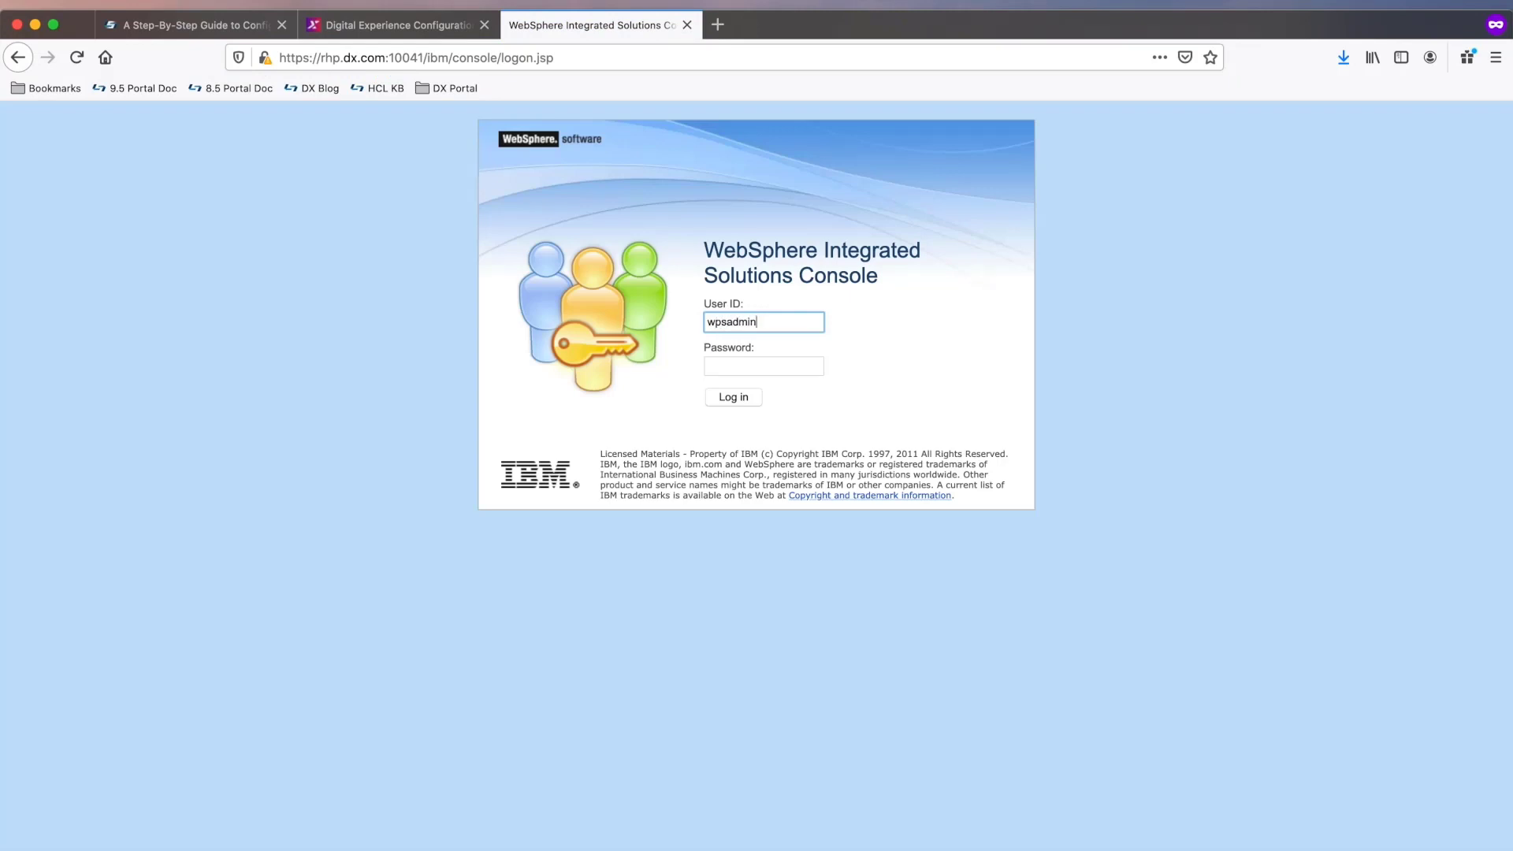
{"action": "key", "text": "Tab"}
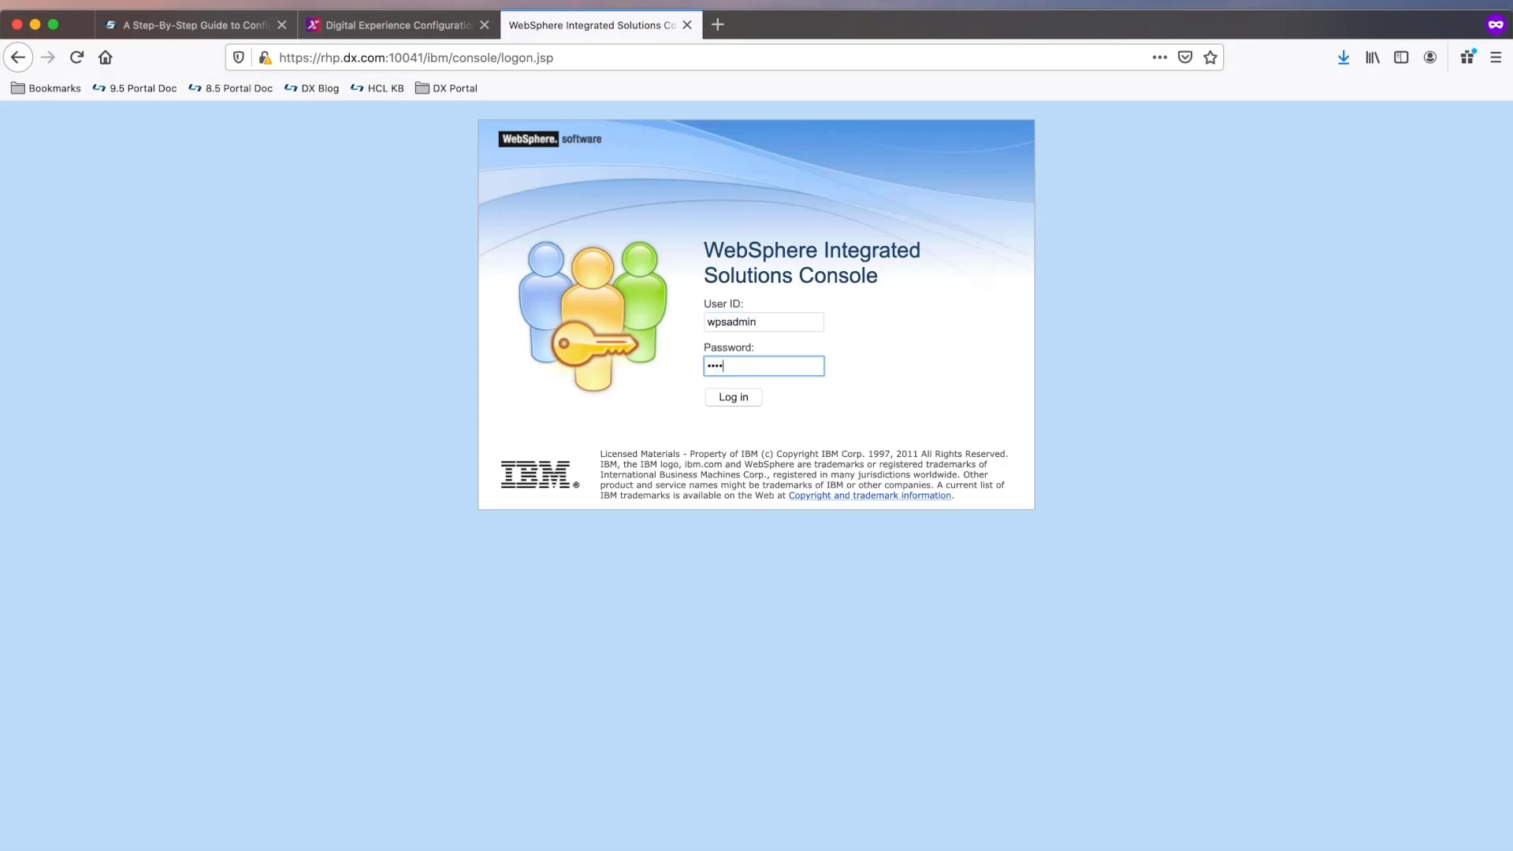
{"action": "key", "text": "Return"}
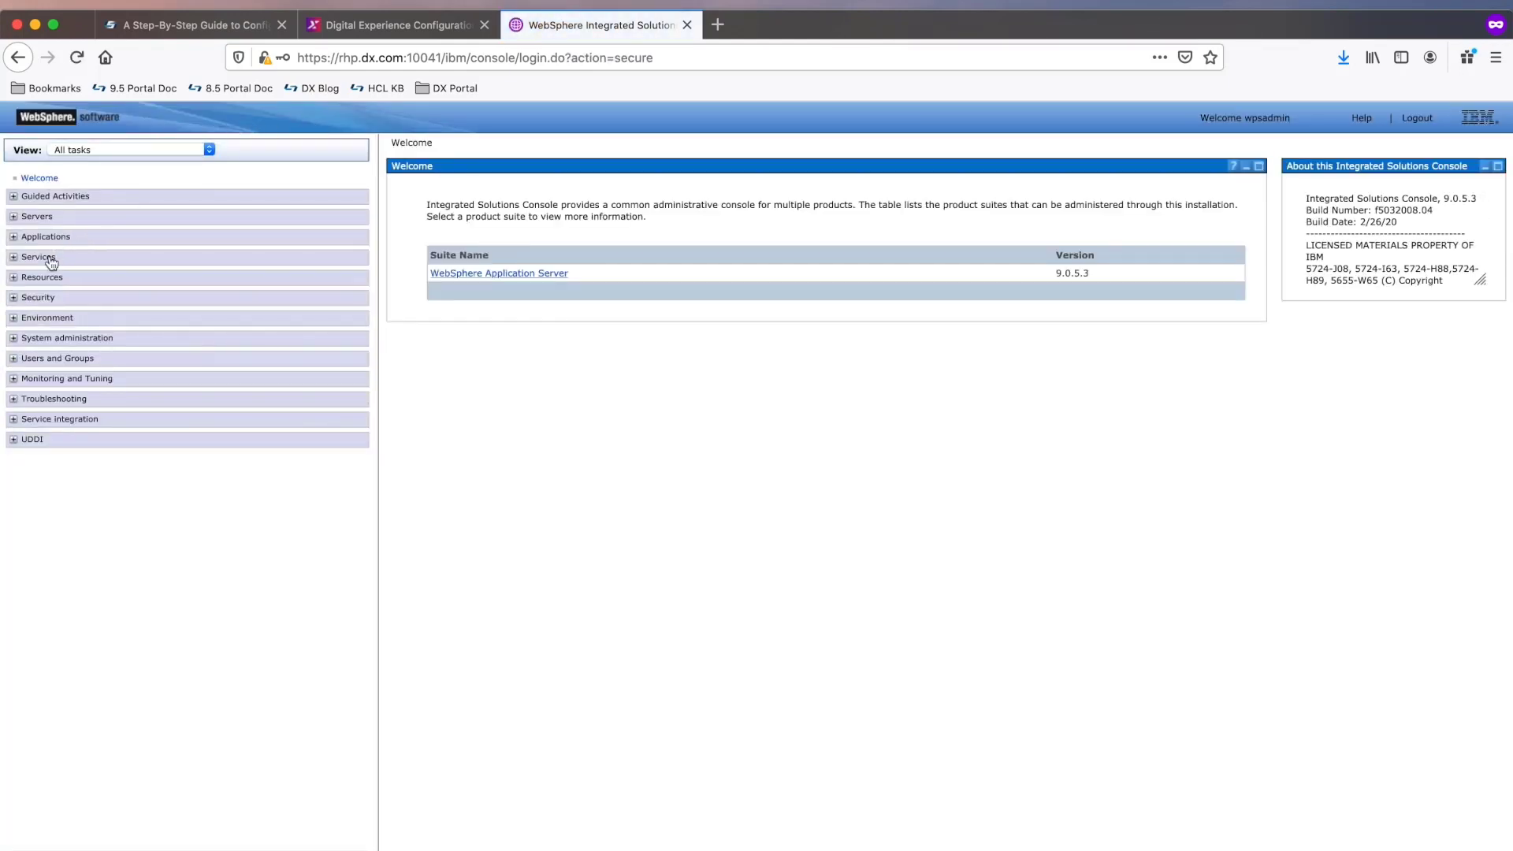
Step: Open JCR ConfigService PortalContent's custom properties and save them to the master configuration
{"action": "left_click", "coordinate": [32, 278]}
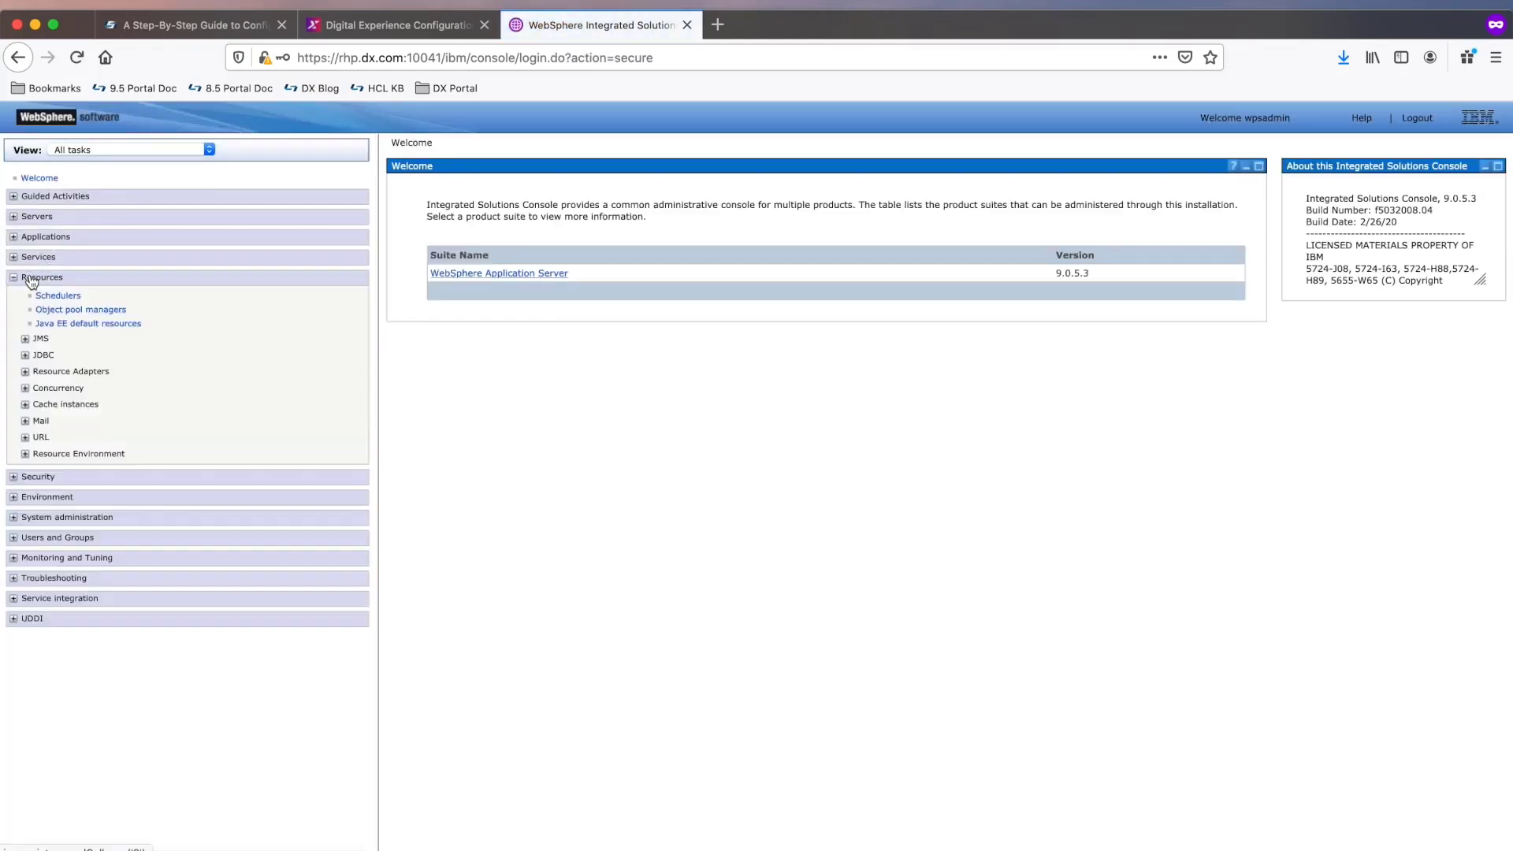
{"action": "left_click", "coordinate": [79, 454]}
{"action": "left_click", "coordinate": [102, 471]}
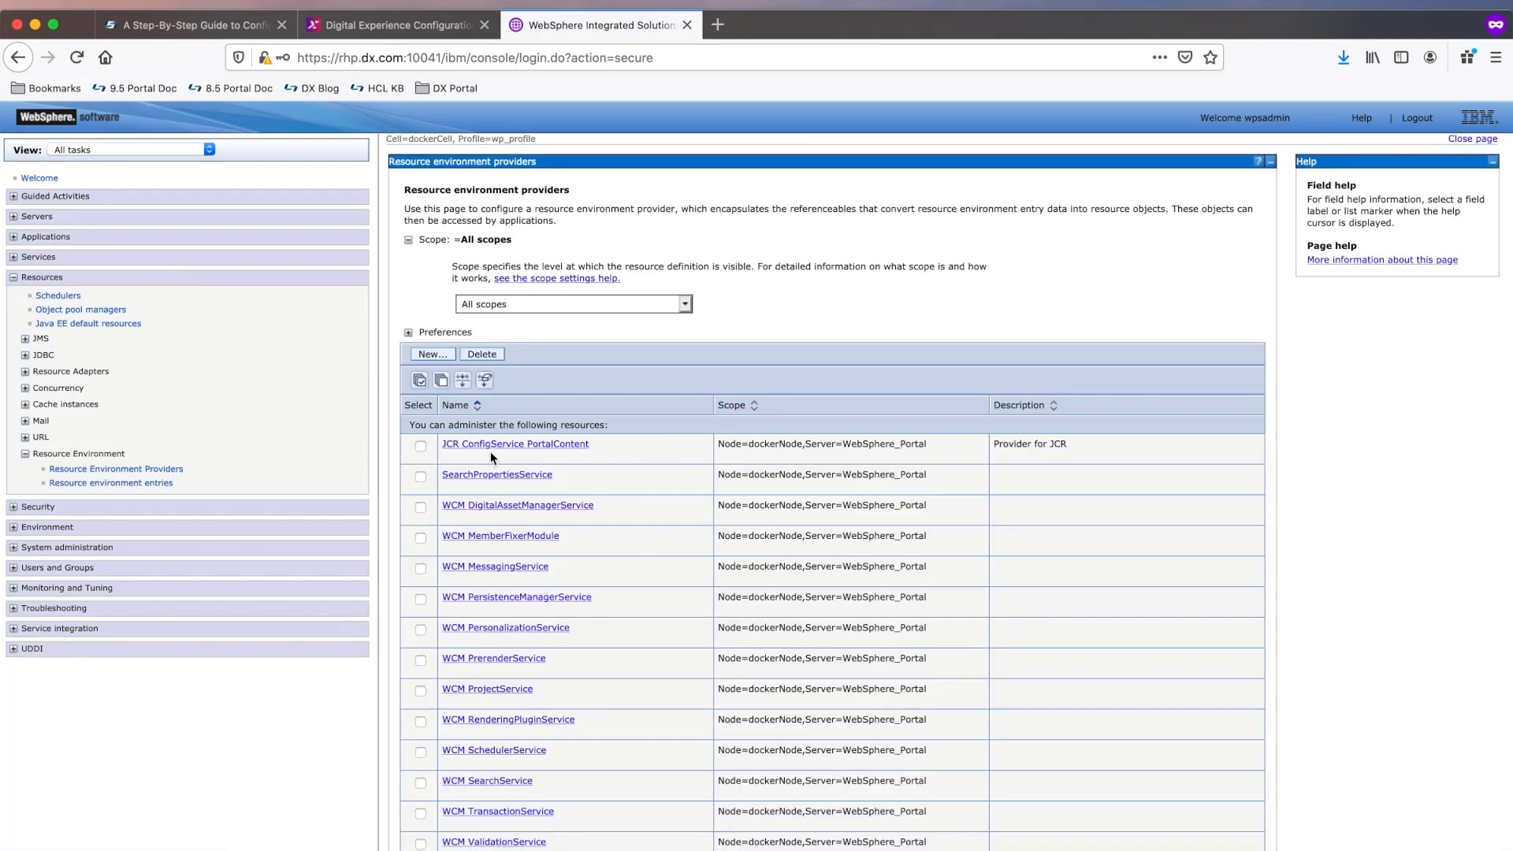
{"action": "left_click", "coordinate": [494, 443]}
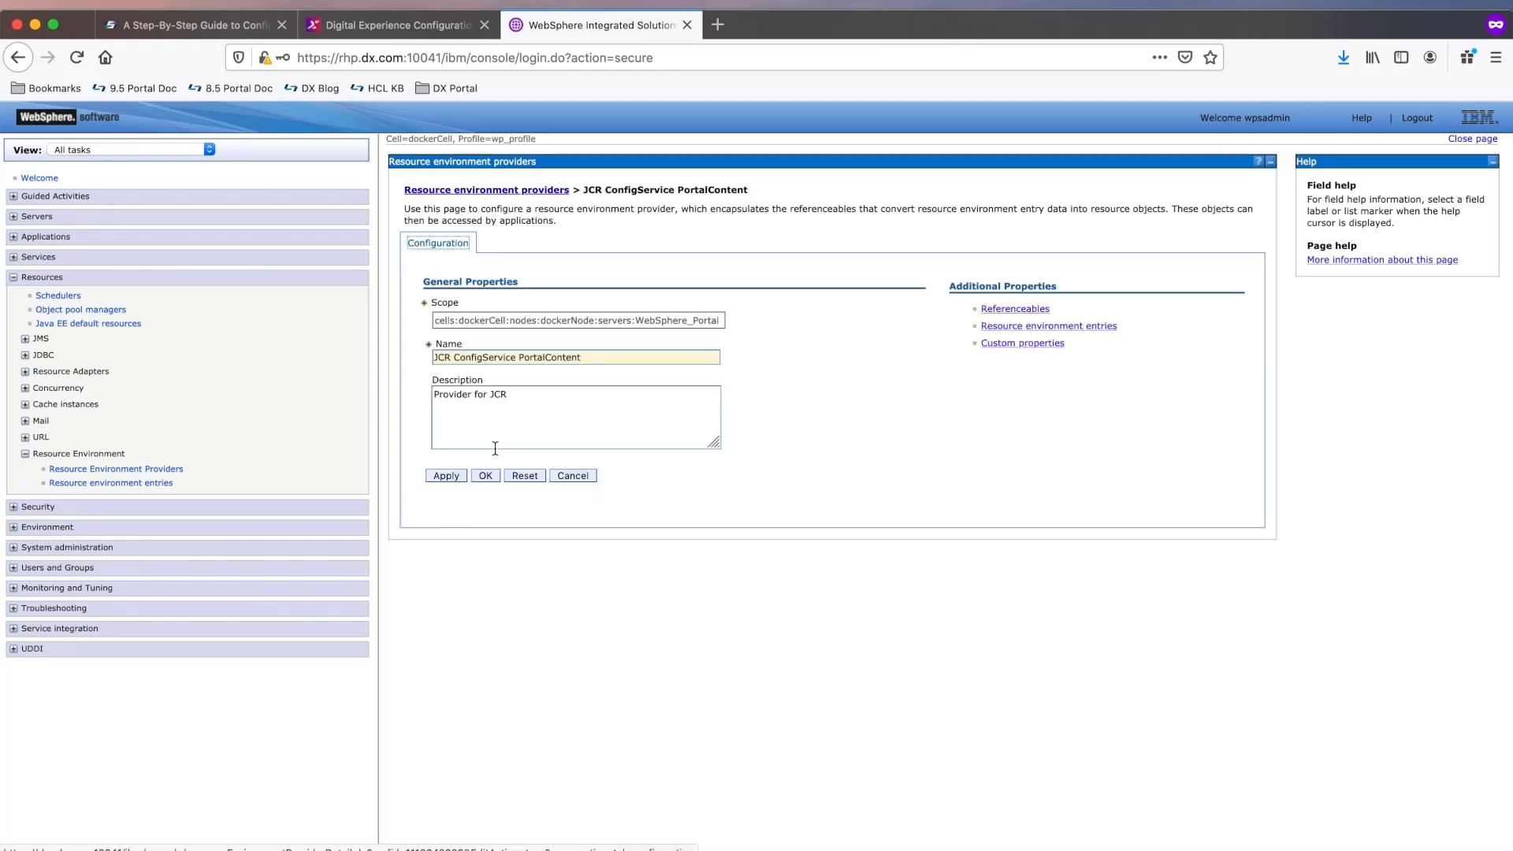
{"action": "left_click", "coordinate": [1021, 344]}
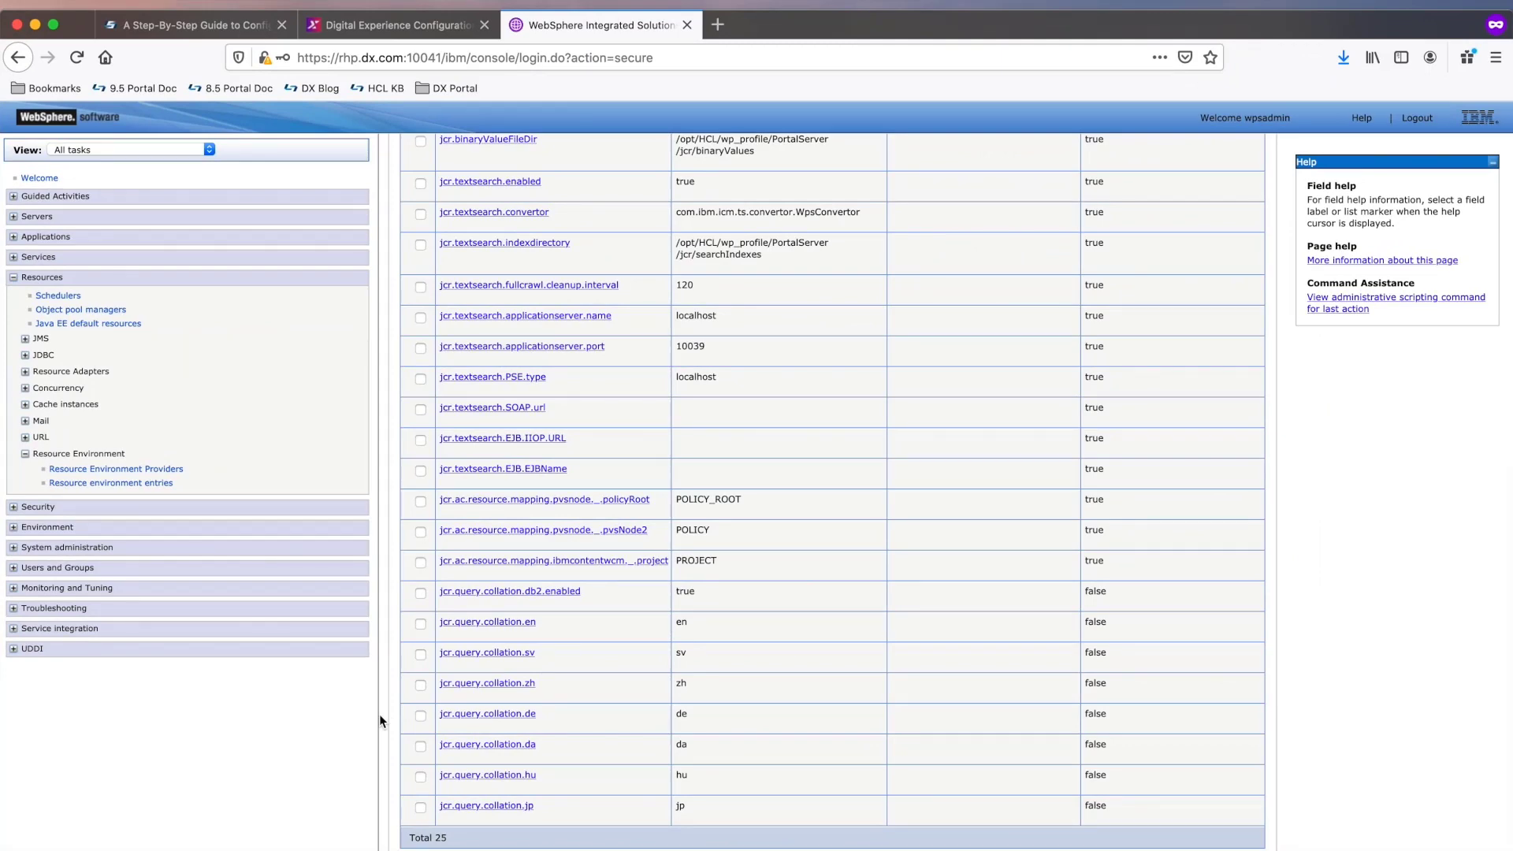
{"action": "scroll", "coordinate": [380, 714], "scroll_direction": "up", "scroll_amount": 10}
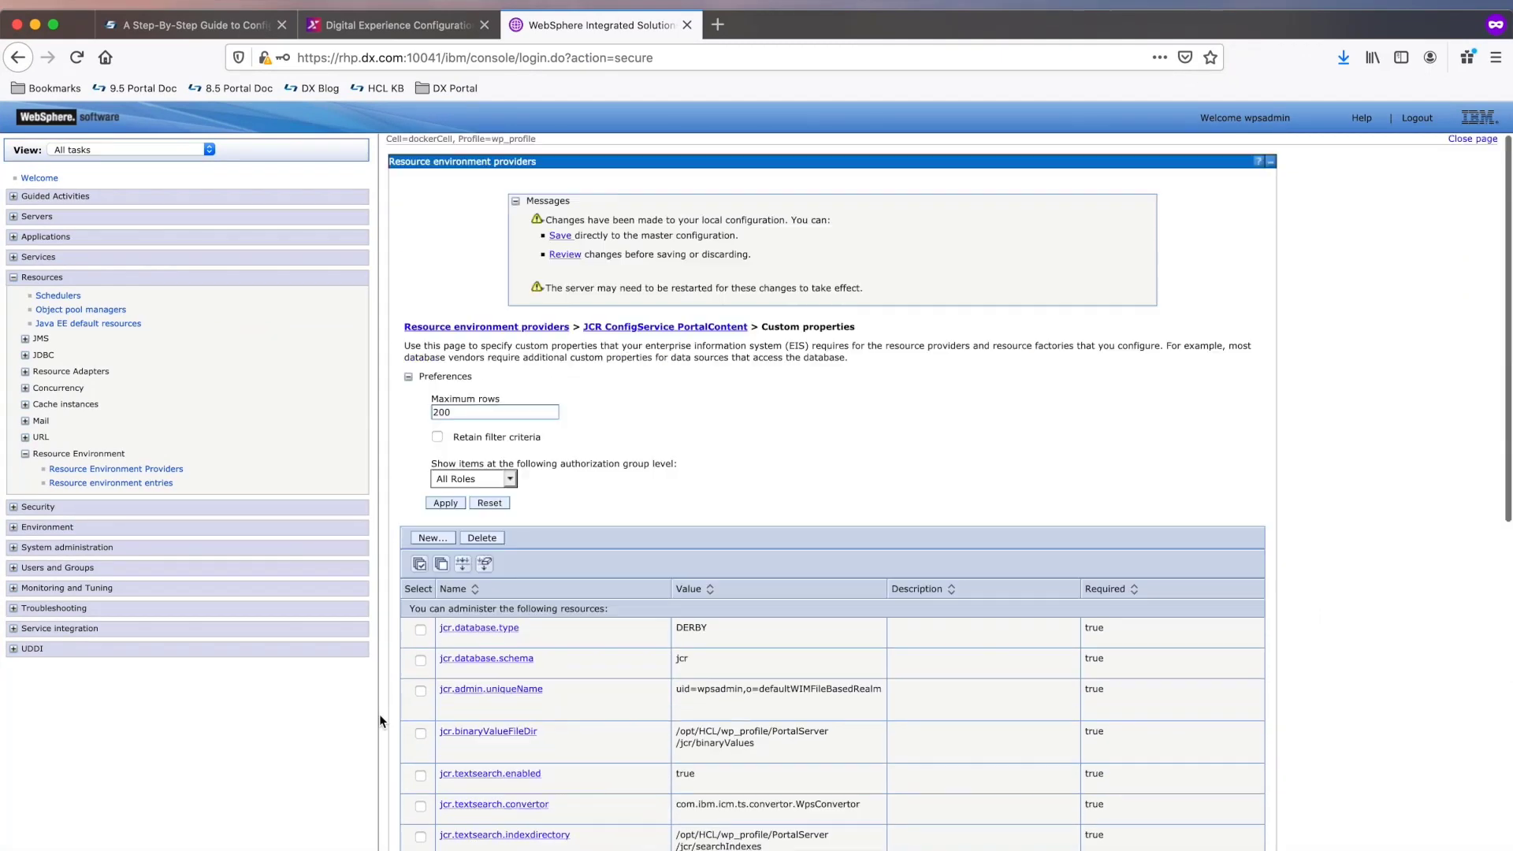
{"action": "left_click", "coordinate": [566, 237]}
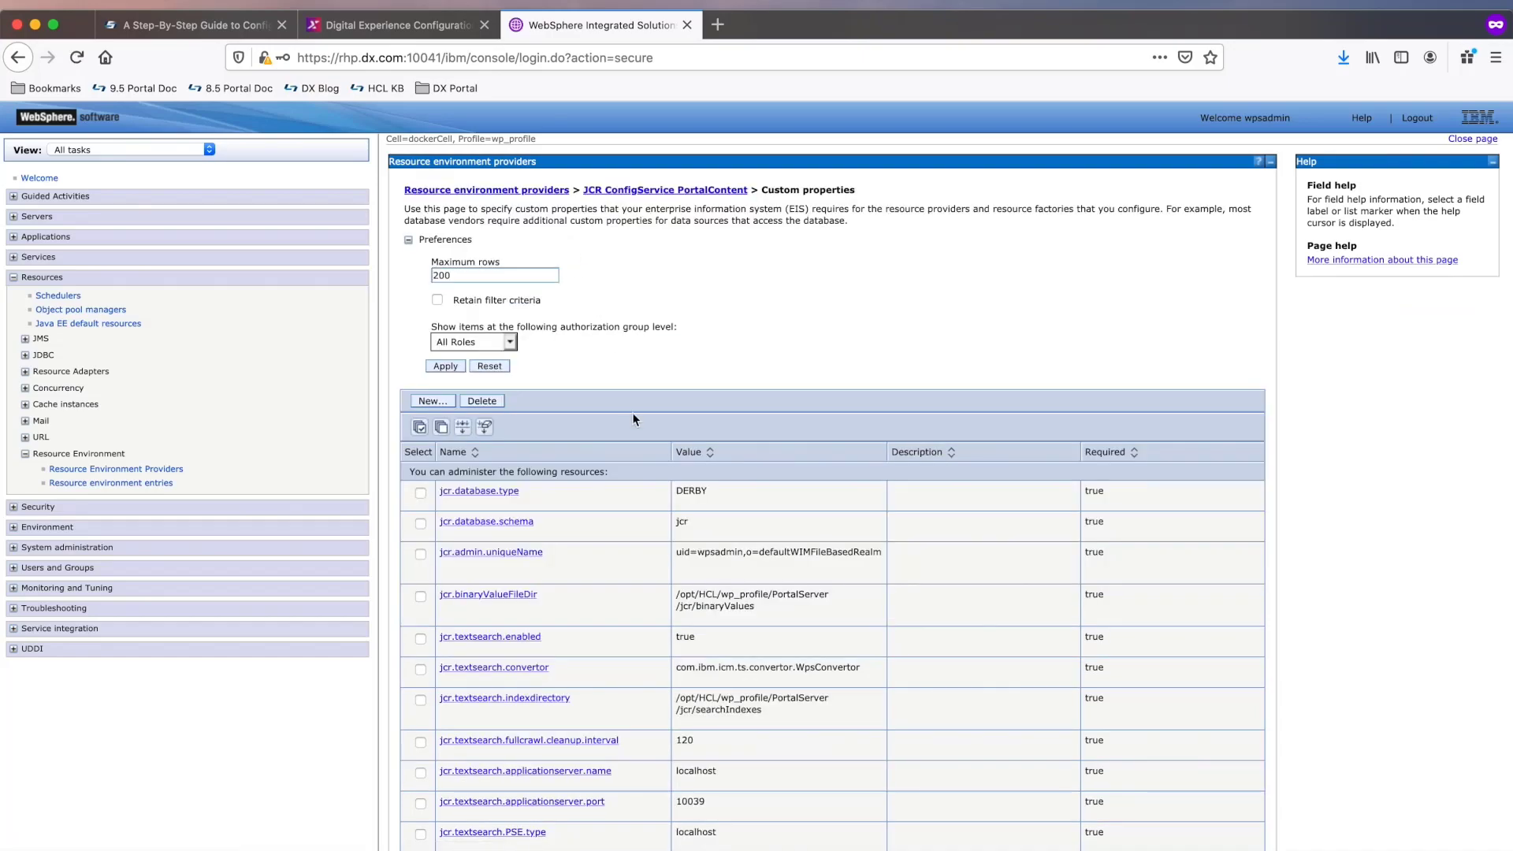
{"action": "key", "text": "ctrl+Up"}
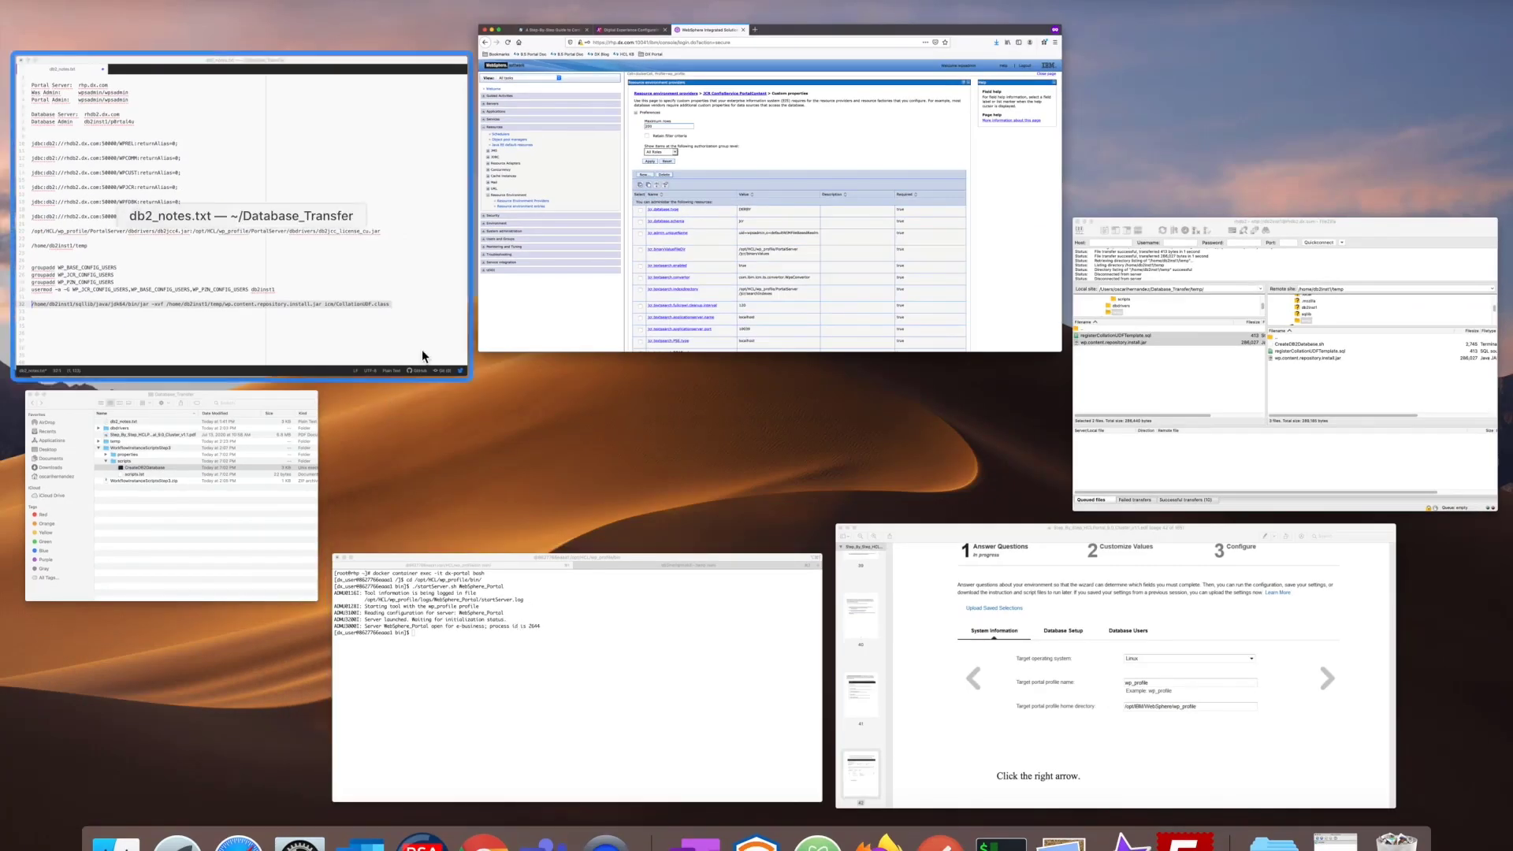
Step: Close the Step 5 instructions, mark step 5 complete, and run step 6 to stop the portal server
{"action": "left_click", "coordinate": [542, 140]}
{"action": "left_click", "coordinate": [410, 25]}
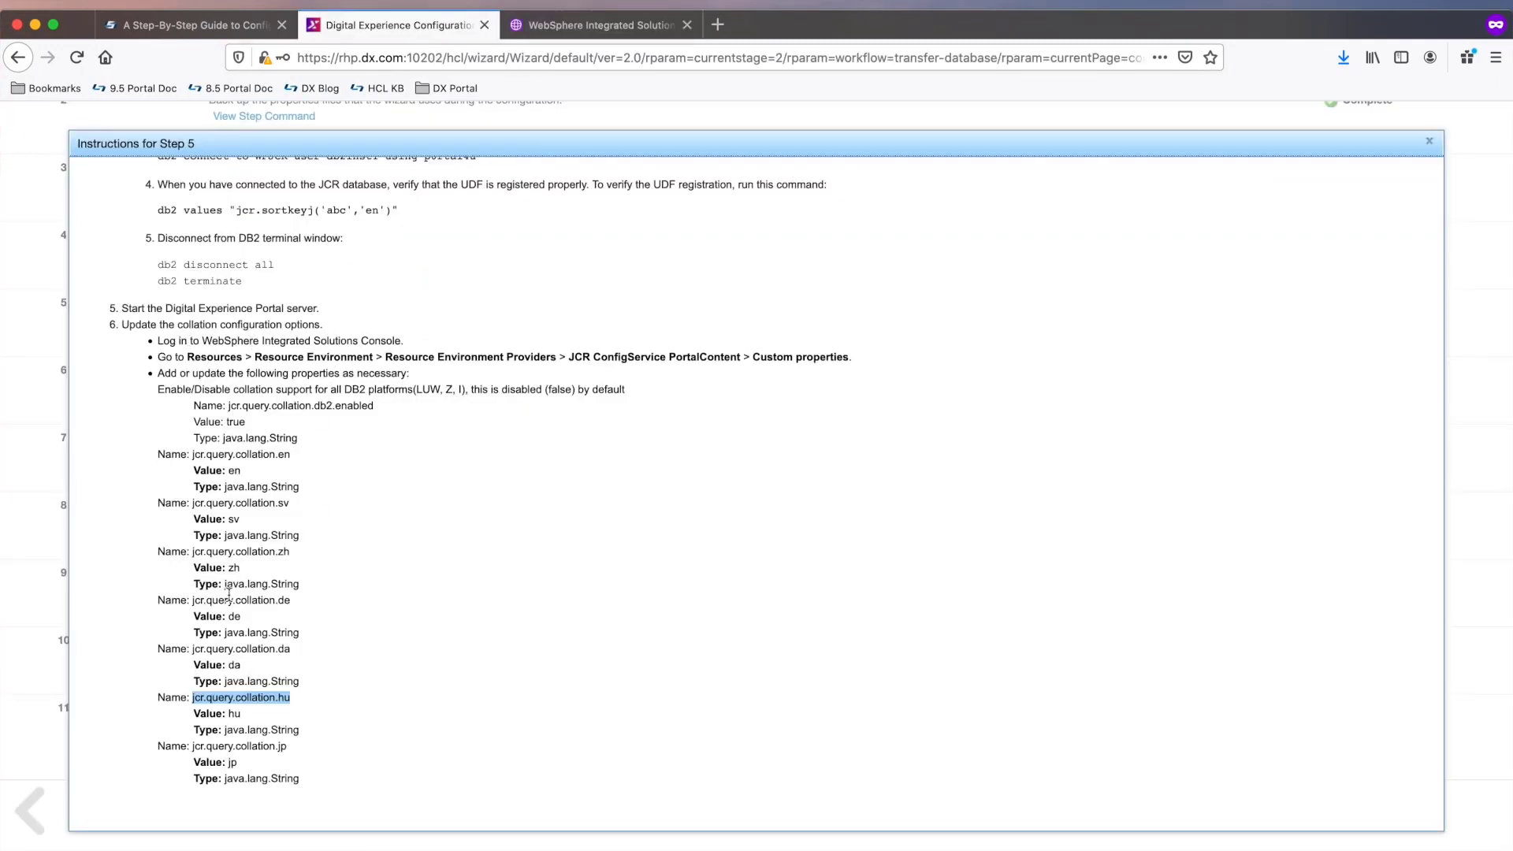
{"action": "scroll", "coordinate": [229, 592], "scroll_direction": "down", "scroll_amount": 5}
{"action": "scroll", "coordinate": [1354, 197], "scroll_direction": "up", "scroll_amount": 20}
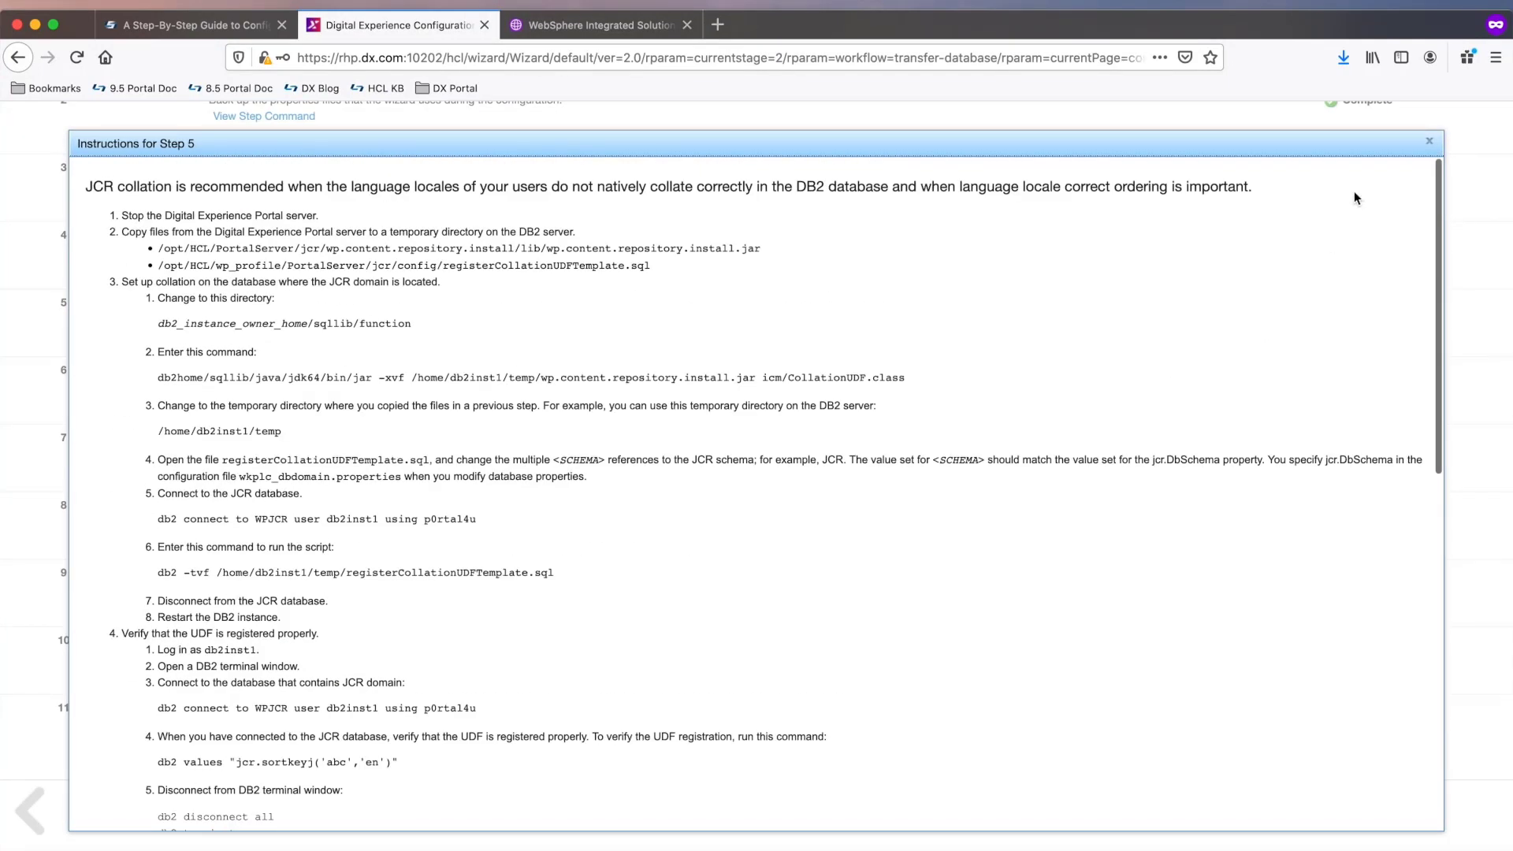
{"action": "left_click", "coordinate": [1430, 144]}
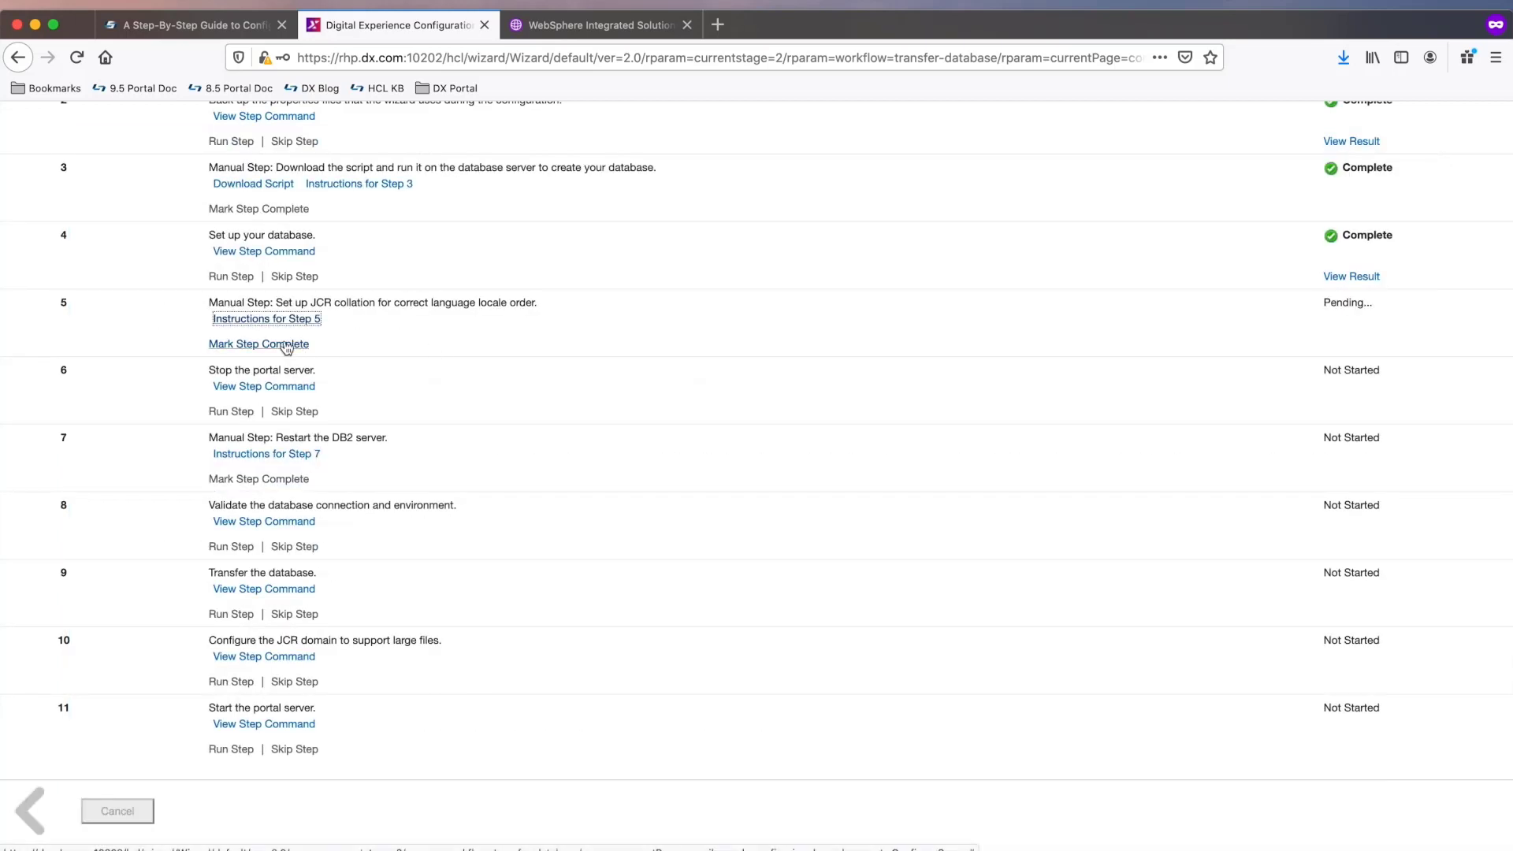
{"action": "left_click", "coordinate": [281, 343]}
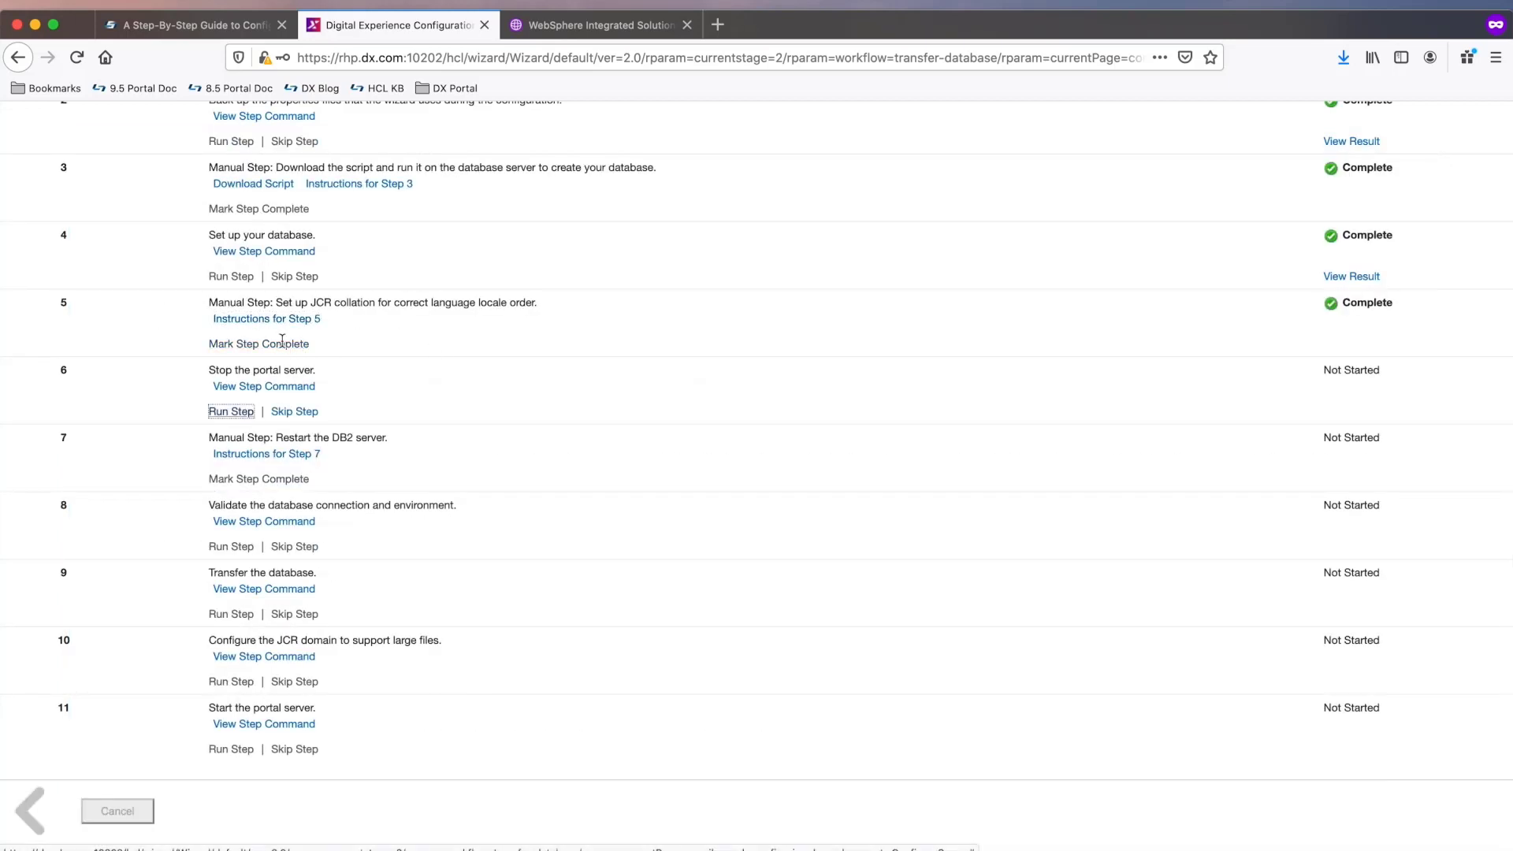
{"action": "left_click", "coordinate": [240, 410]}
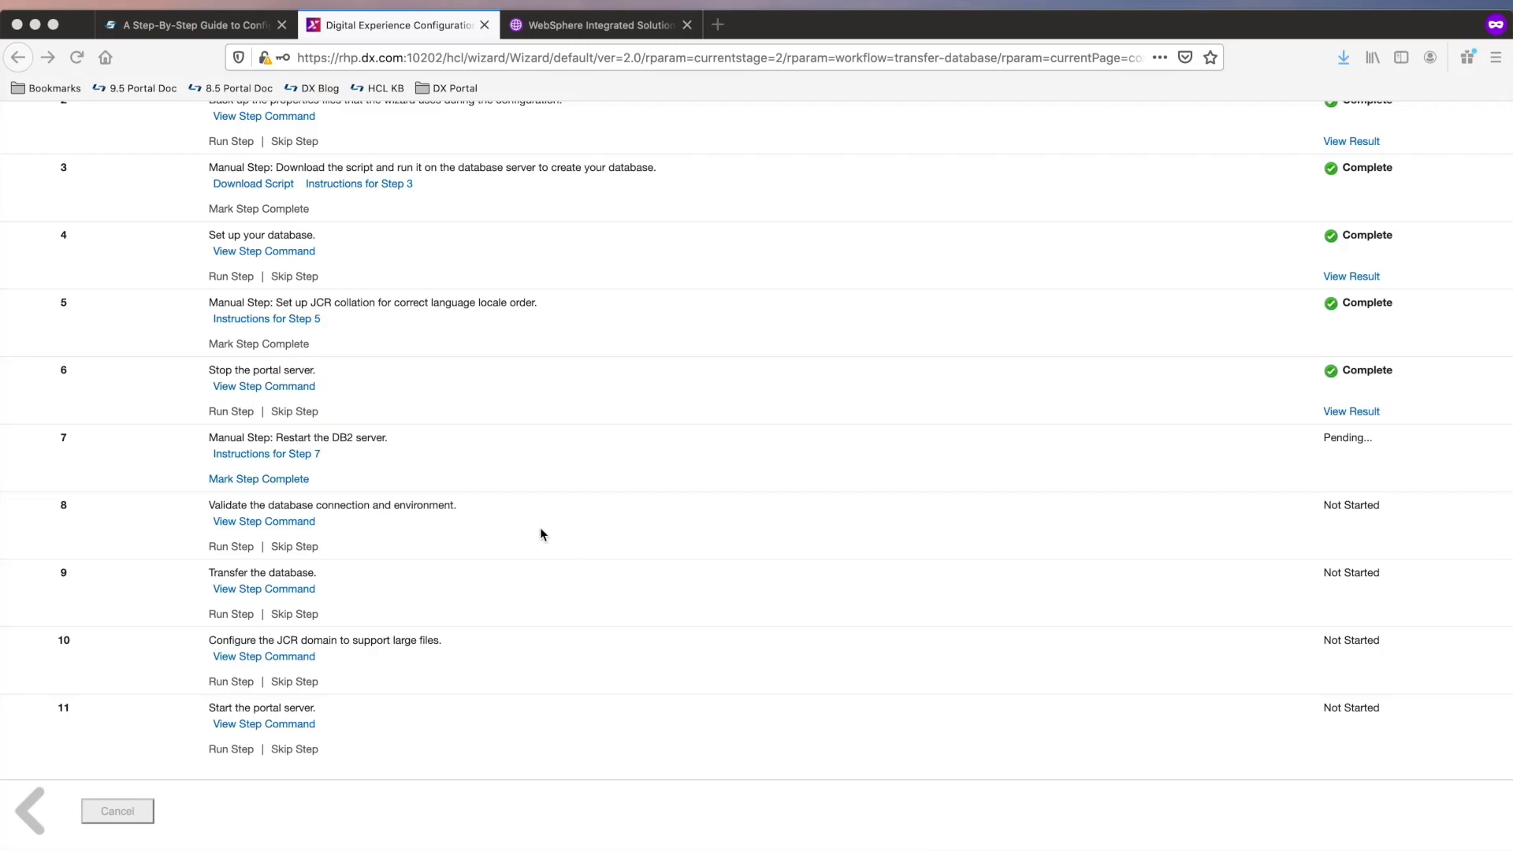
{"action": "key", "text": "ctrl+Up"}
Step: Run db2stop and then db2start in the DB2 server's db2inst1 session
{"action": "left_click", "coordinate": [498, 613]}
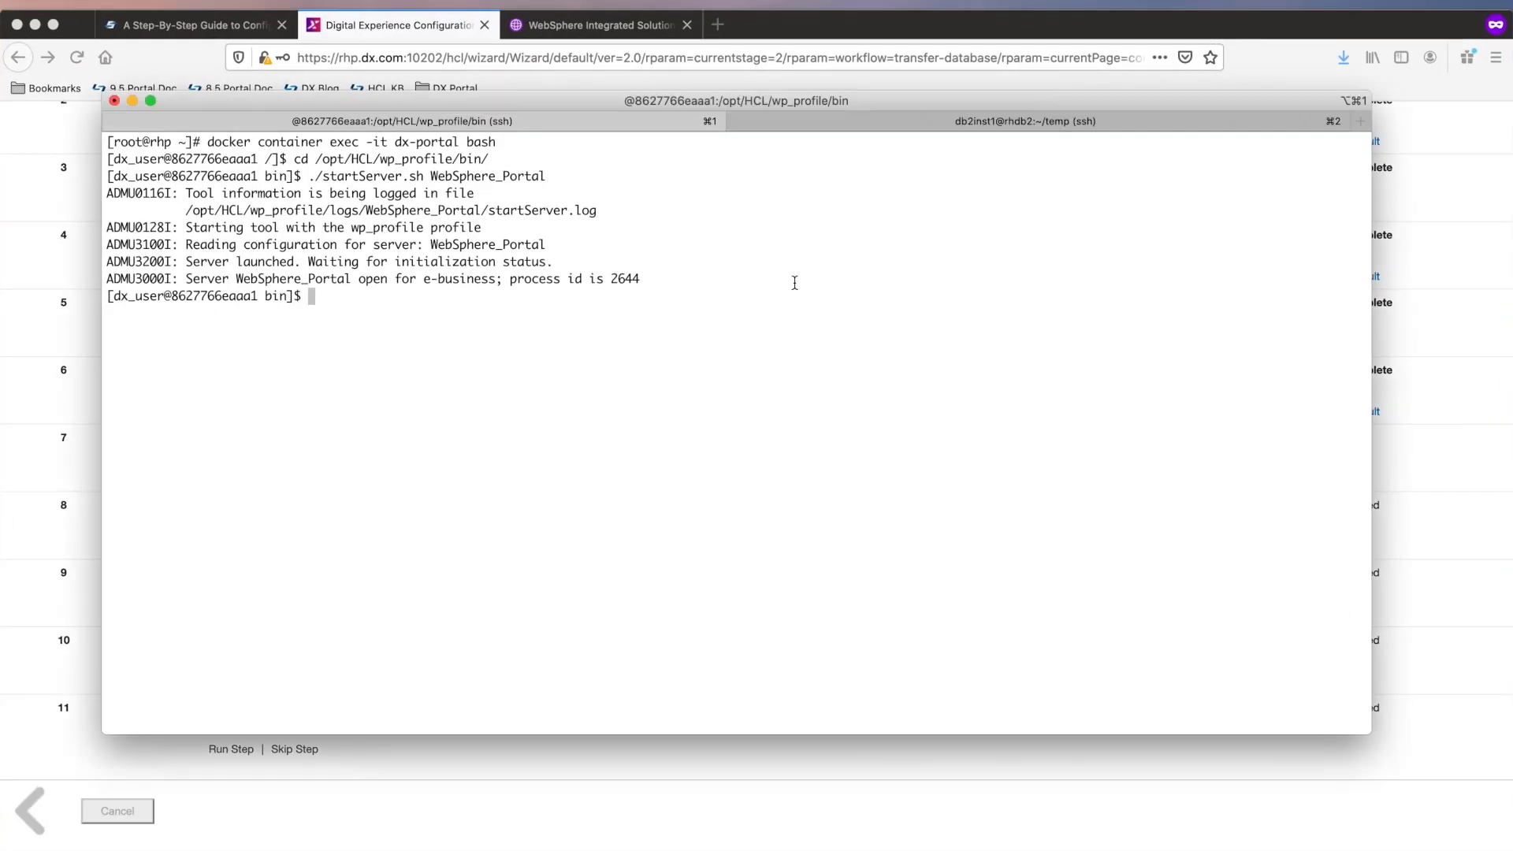
{"action": "left_click", "coordinate": [943, 125]}
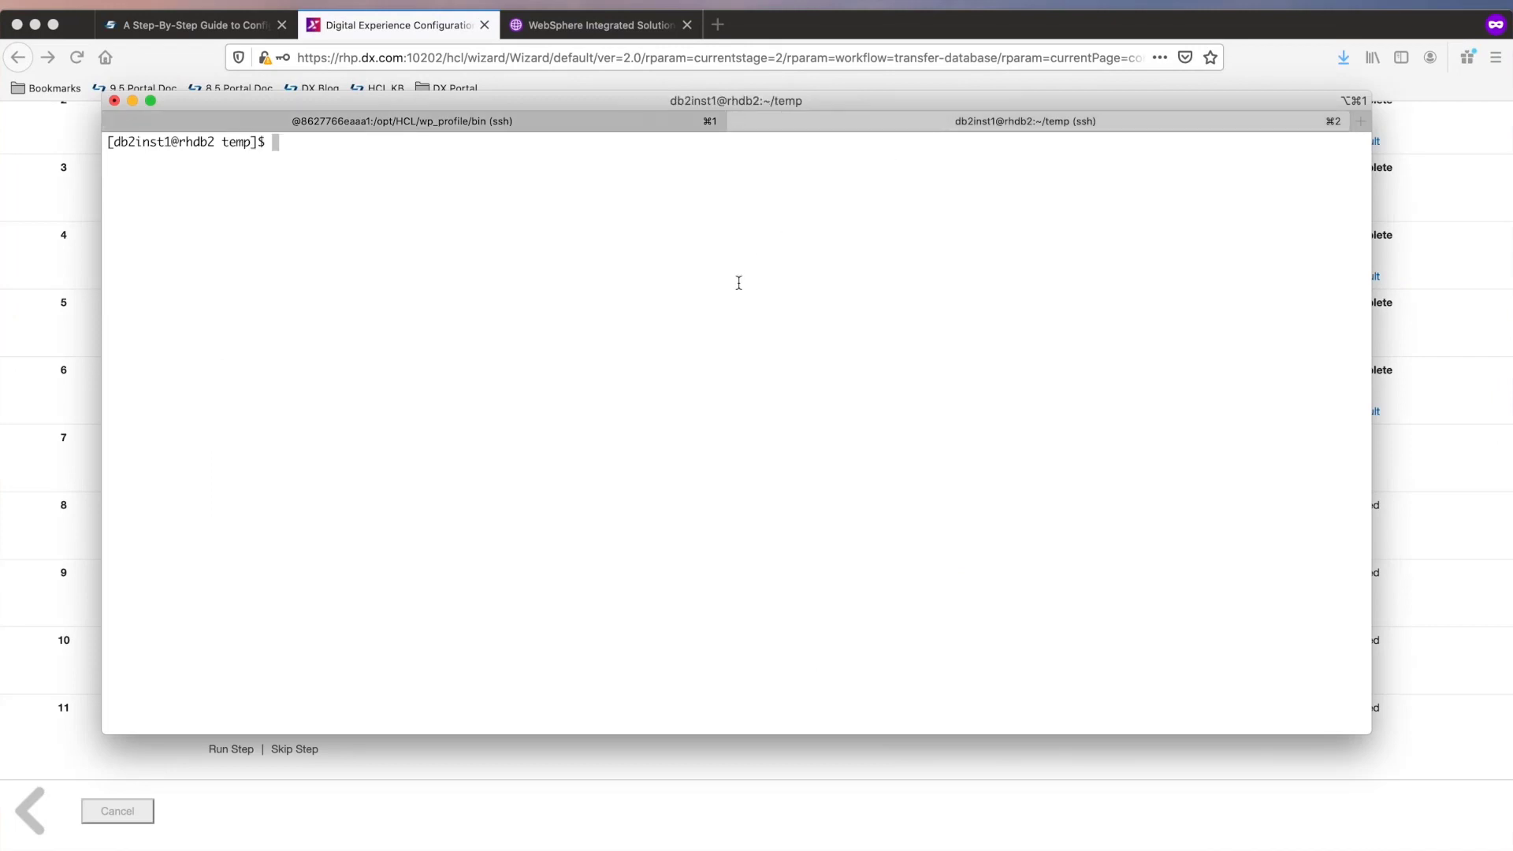
{"action": "type", "text": "db2stop"}
{"action": "key", "text": "Return"}
{"action": "type", "text": "s"}
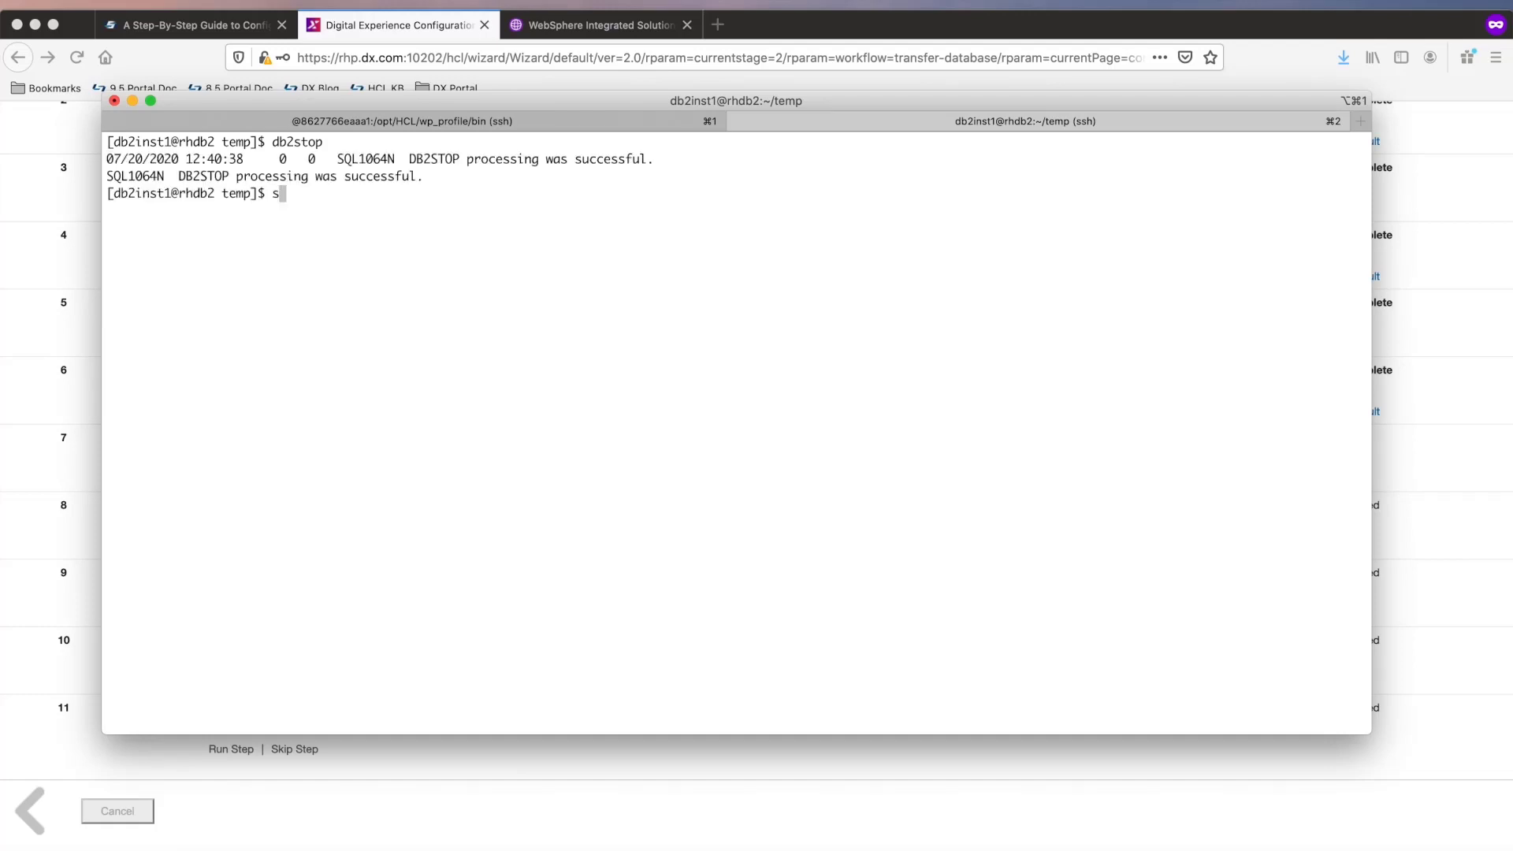
{"action": "key", "text": "BackSpace"}
{"action": "type", "text": "db2start"}
{"action": "key", "text": "Return"}
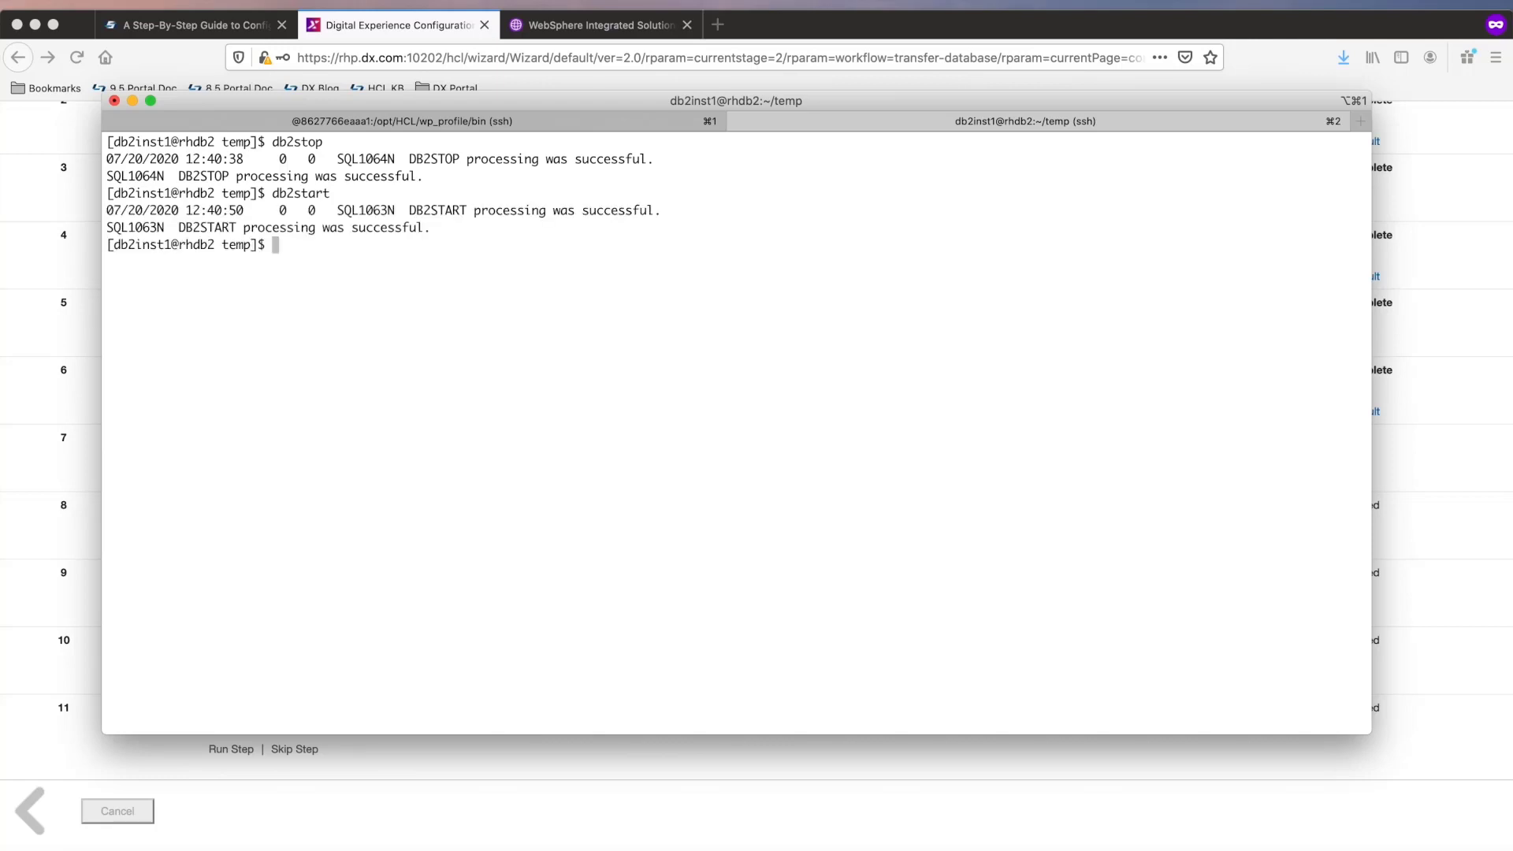
Step: Mark step 7 complete, run steps 8–11, and close the completion report
{"action": "left_click", "coordinate": [699, 243]}
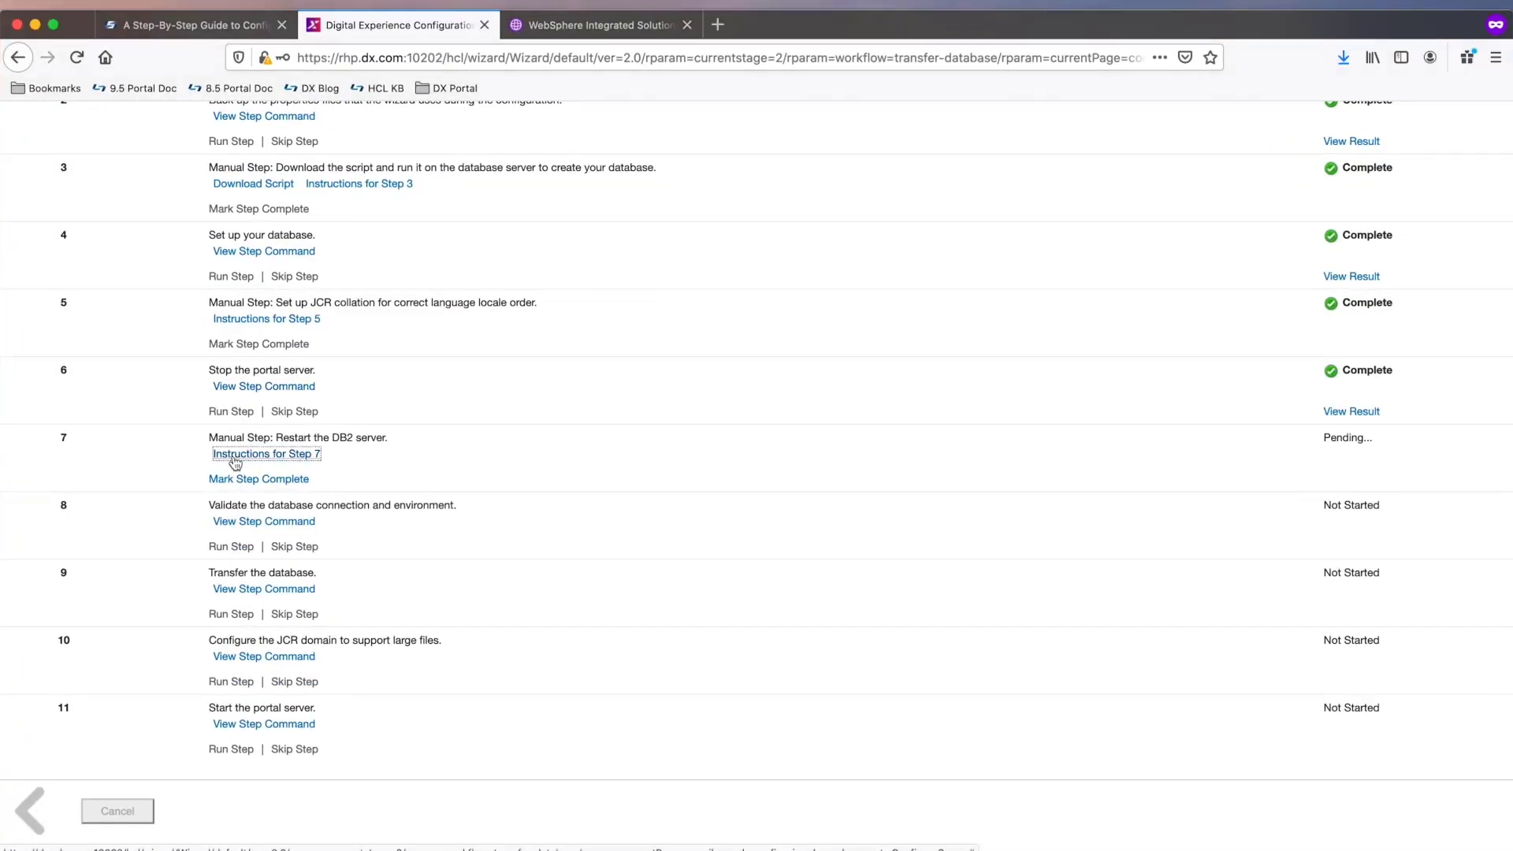
{"action": "left_click", "coordinate": [264, 478]}
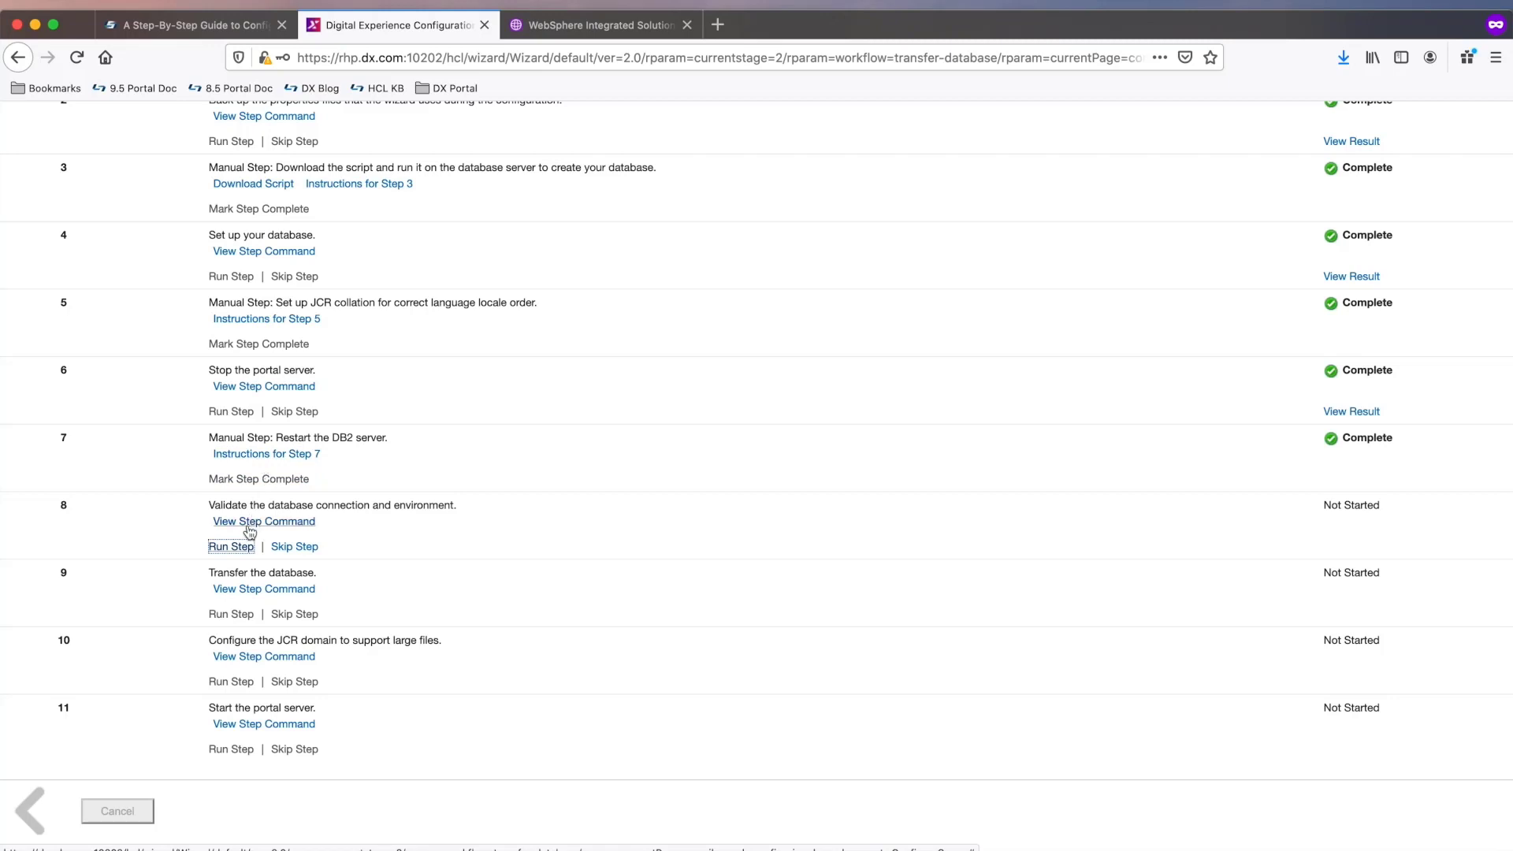
{"action": "left_click", "coordinate": [233, 546]}
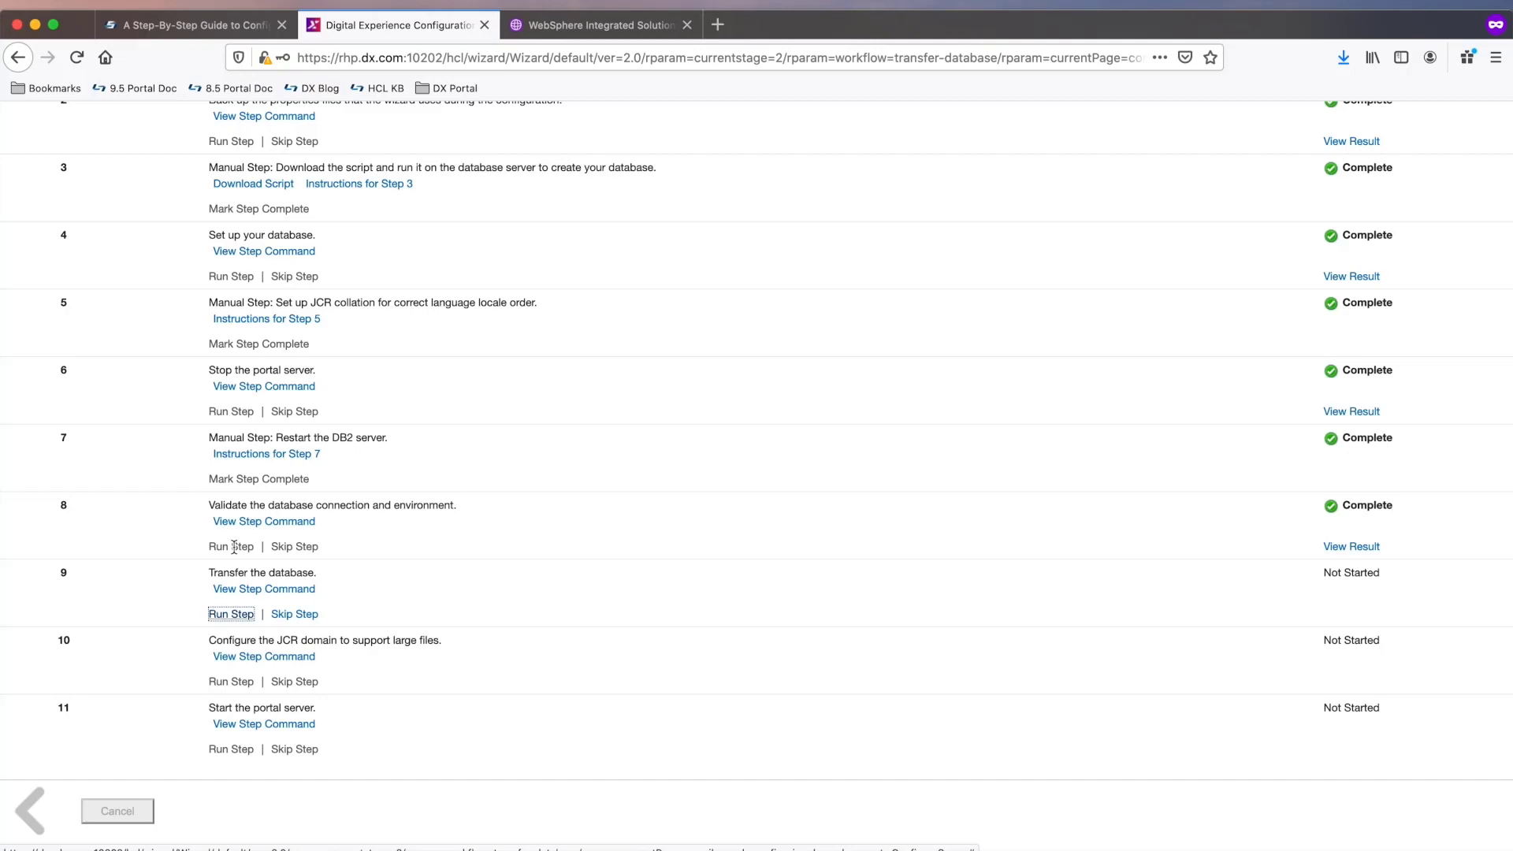
{"action": "left_click", "coordinate": [229, 614]}
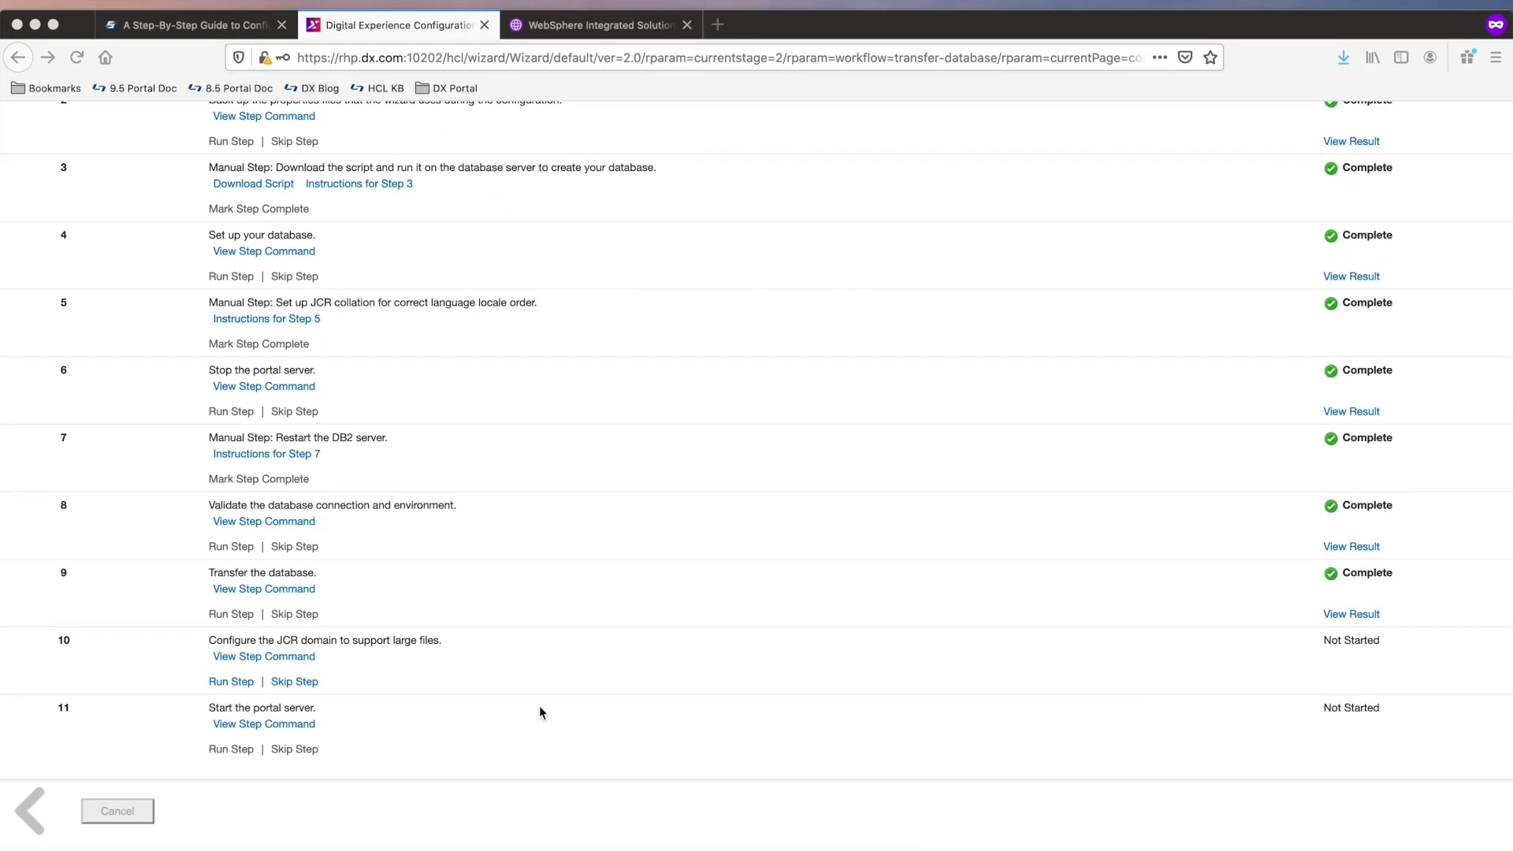
{"action": "left_click", "coordinate": [235, 683]}
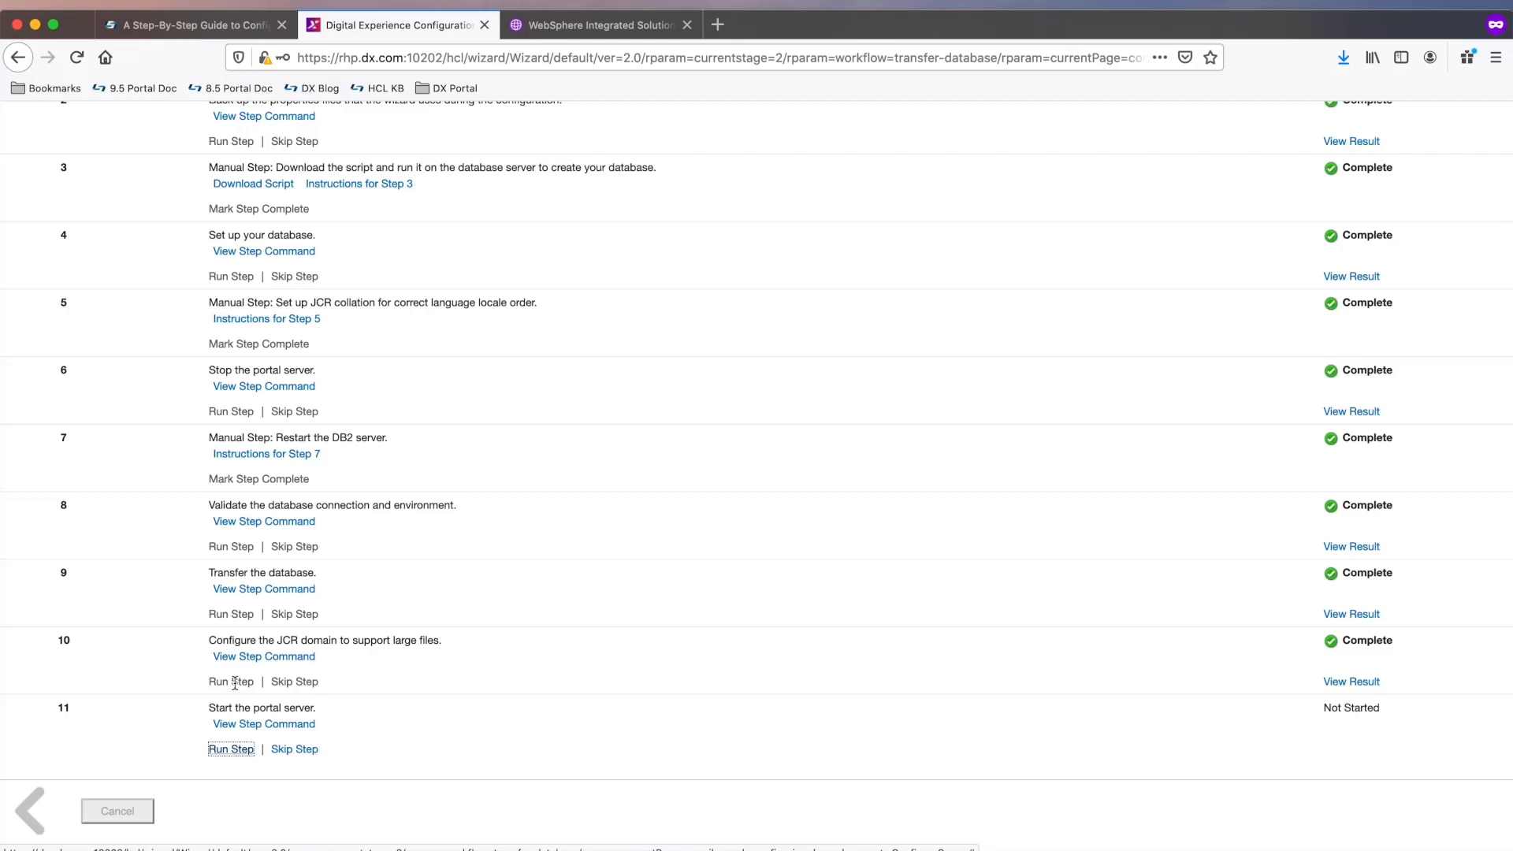
{"action": "left_click", "coordinate": [232, 749]}
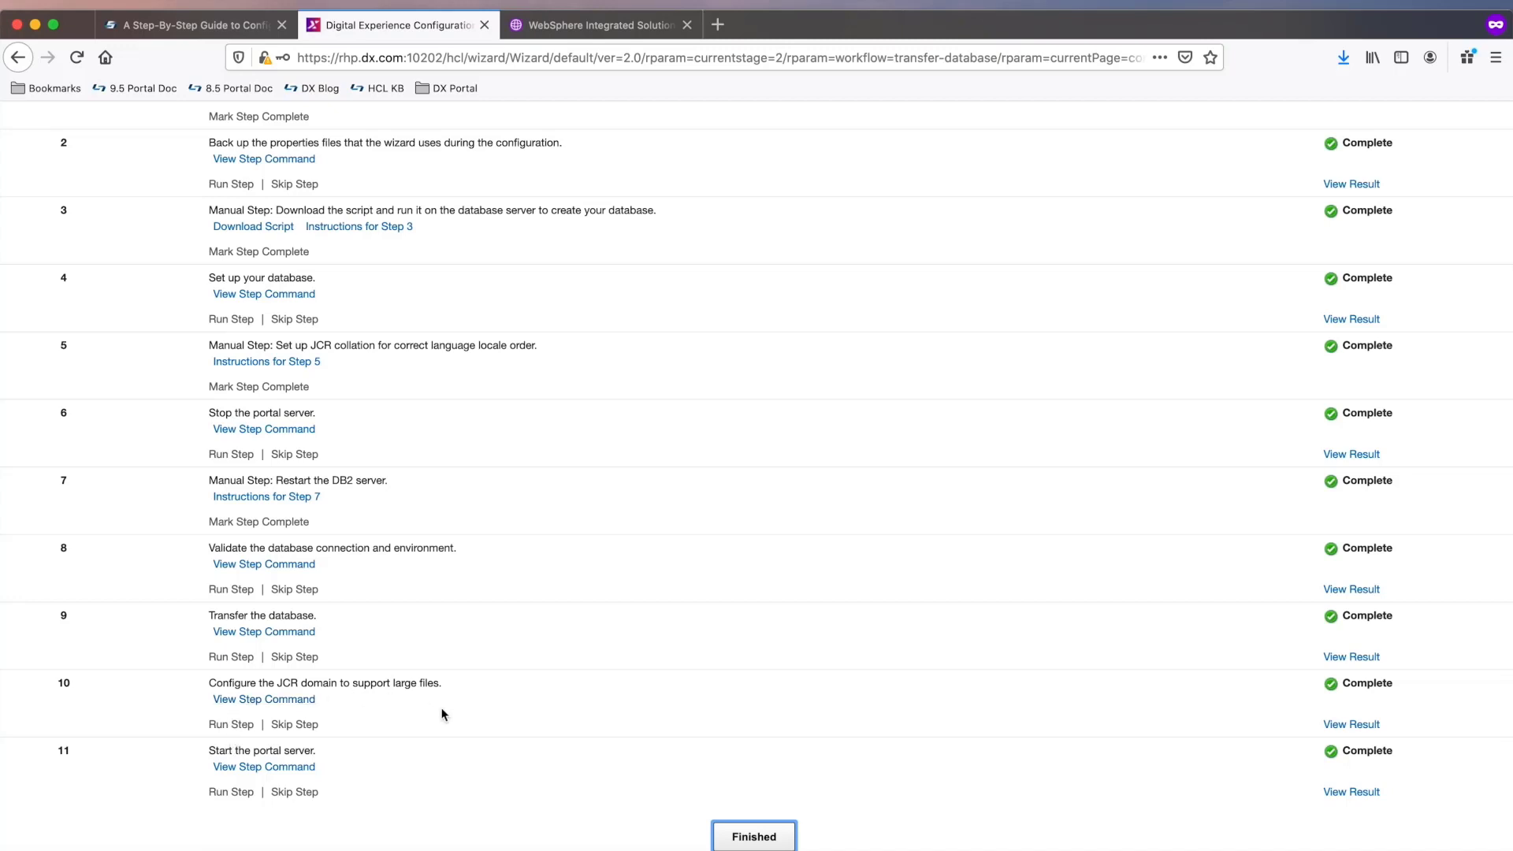
{"action": "left_click", "coordinate": [747, 838]}
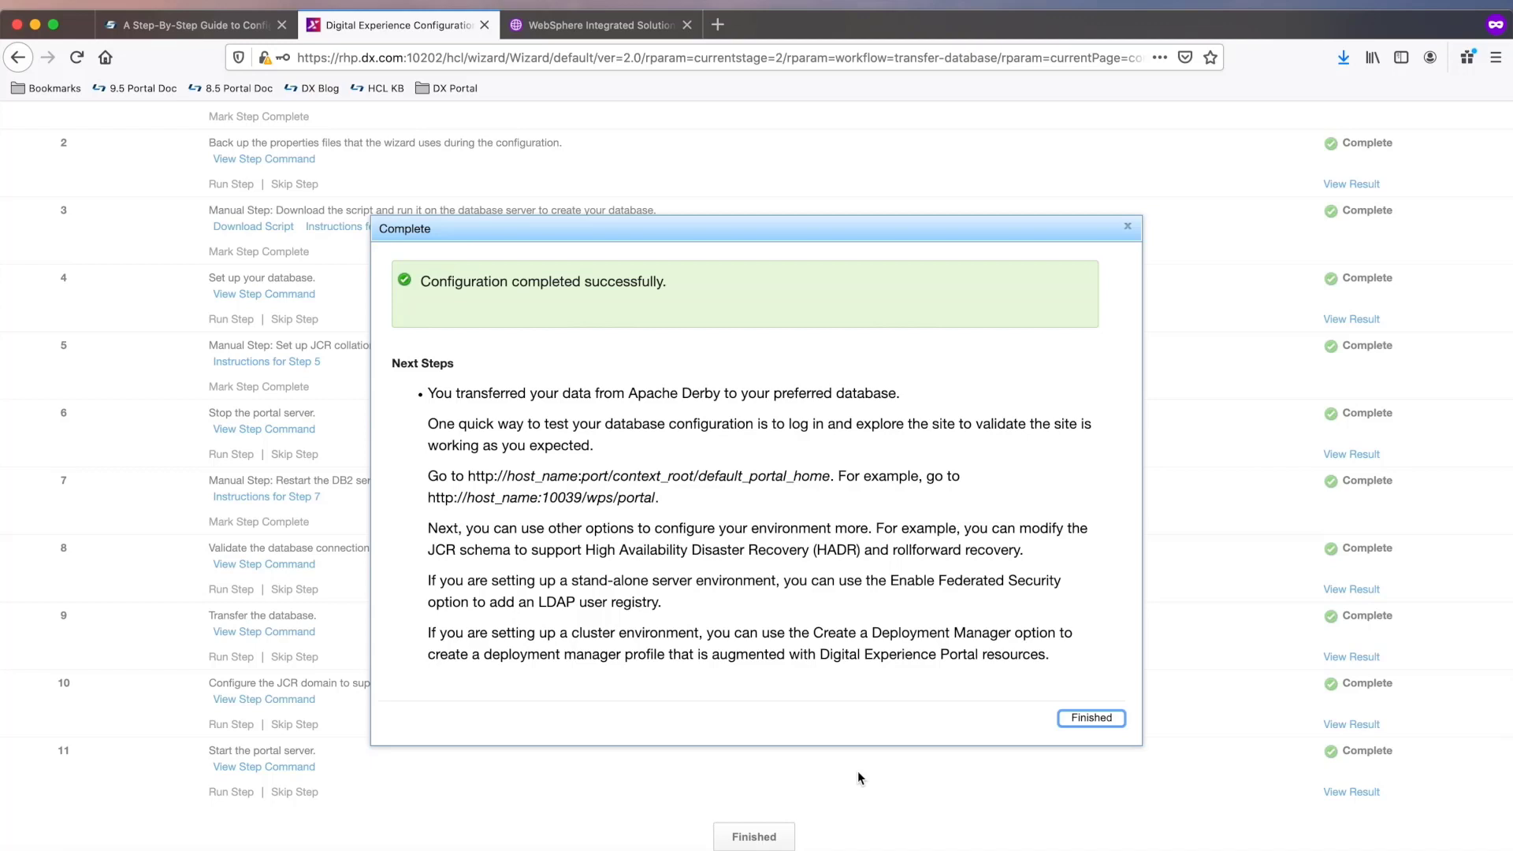
{"action": "left_click", "coordinate": [1089, 718]}
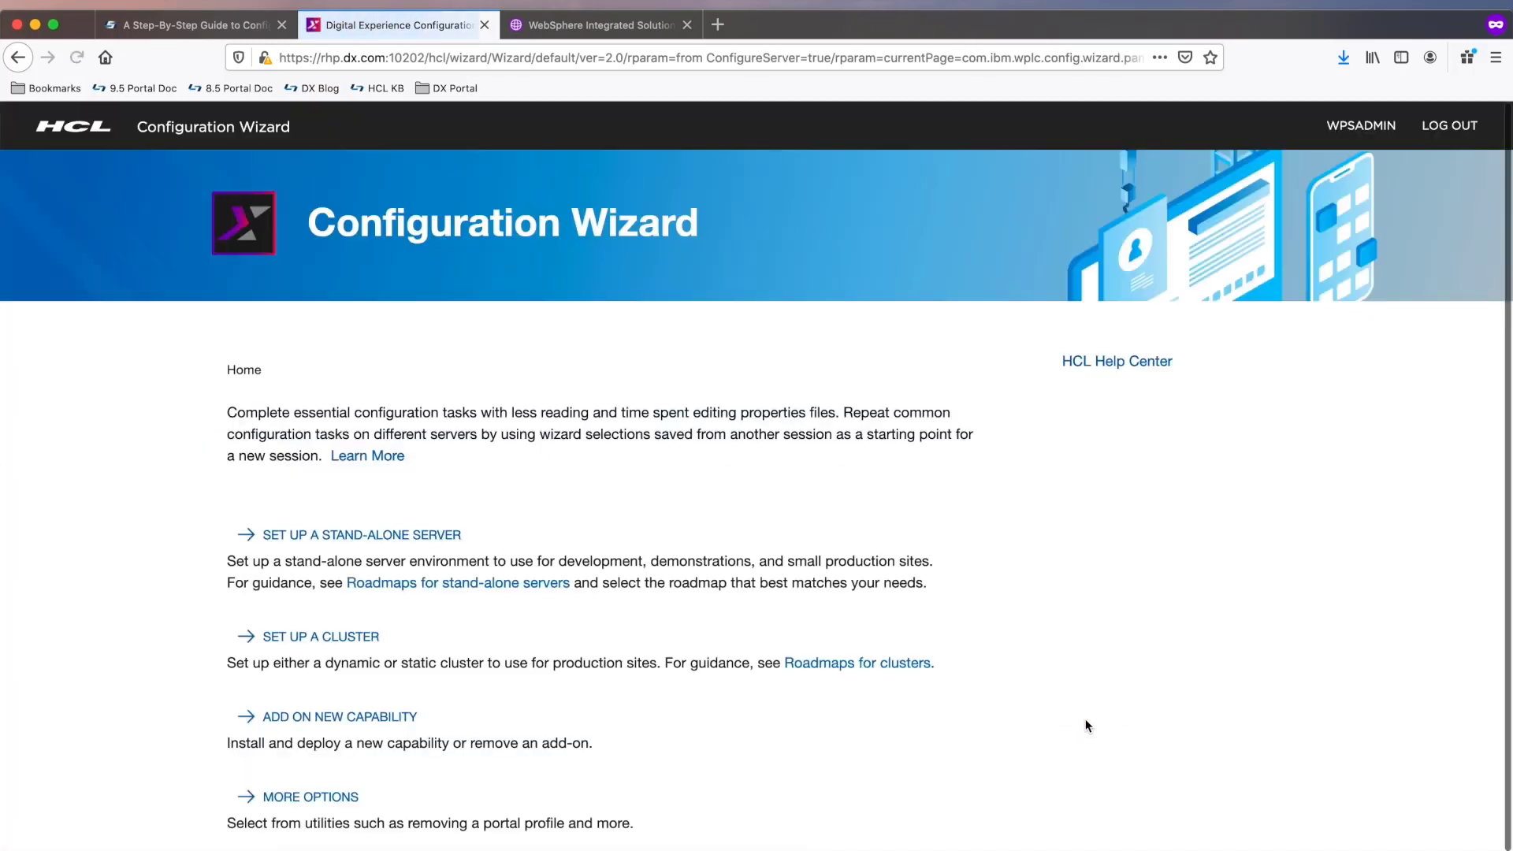
Step: Load the DX Portal site in a new private browsing tab
{"action": "left_click", "coordinate": [717, 25]}
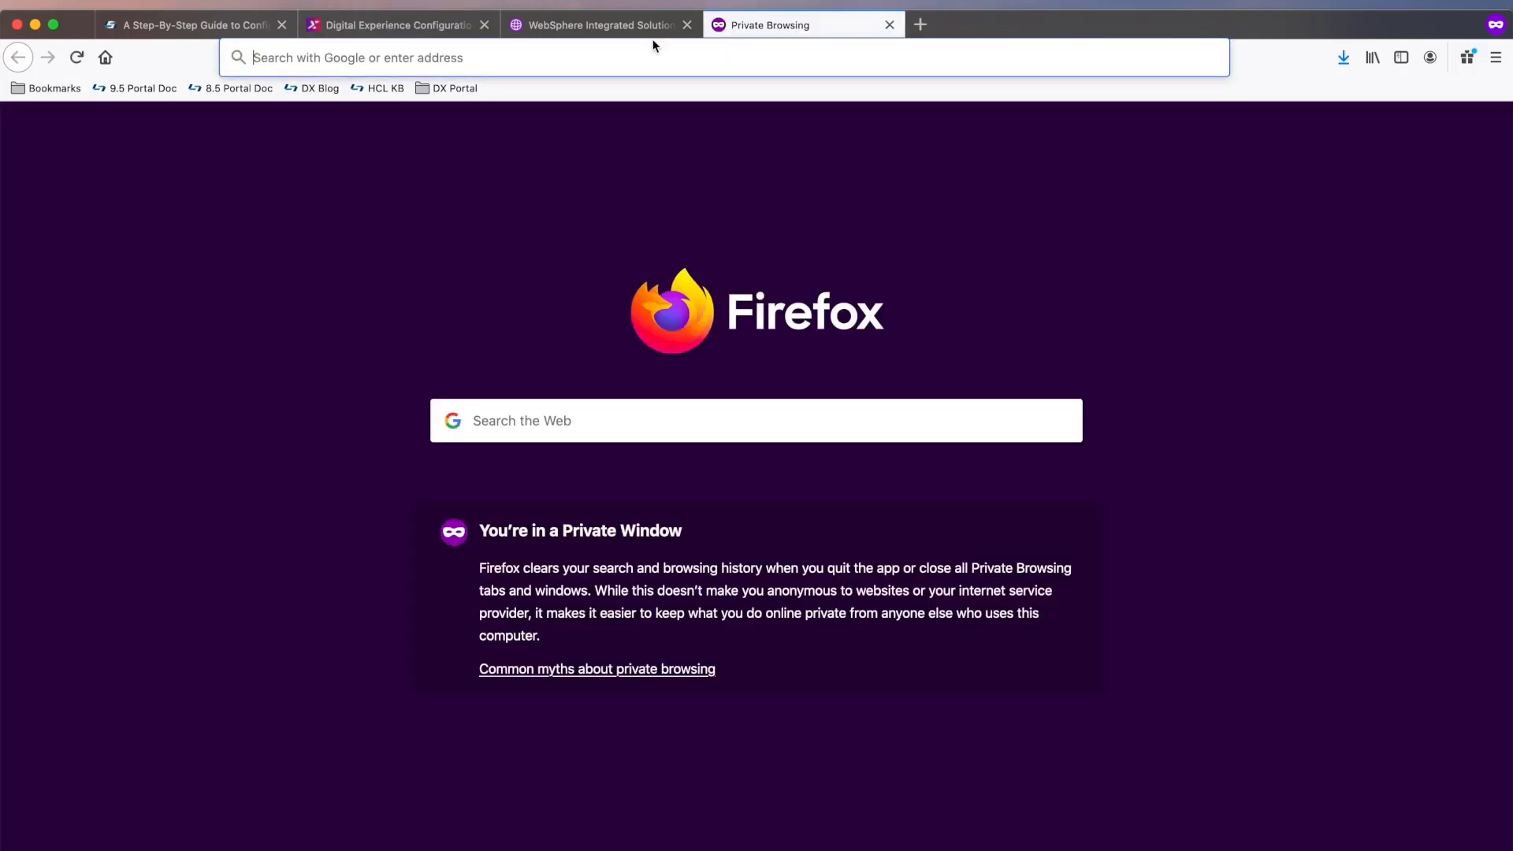
{"action": "left_click", "coordinate": [463, 86]}
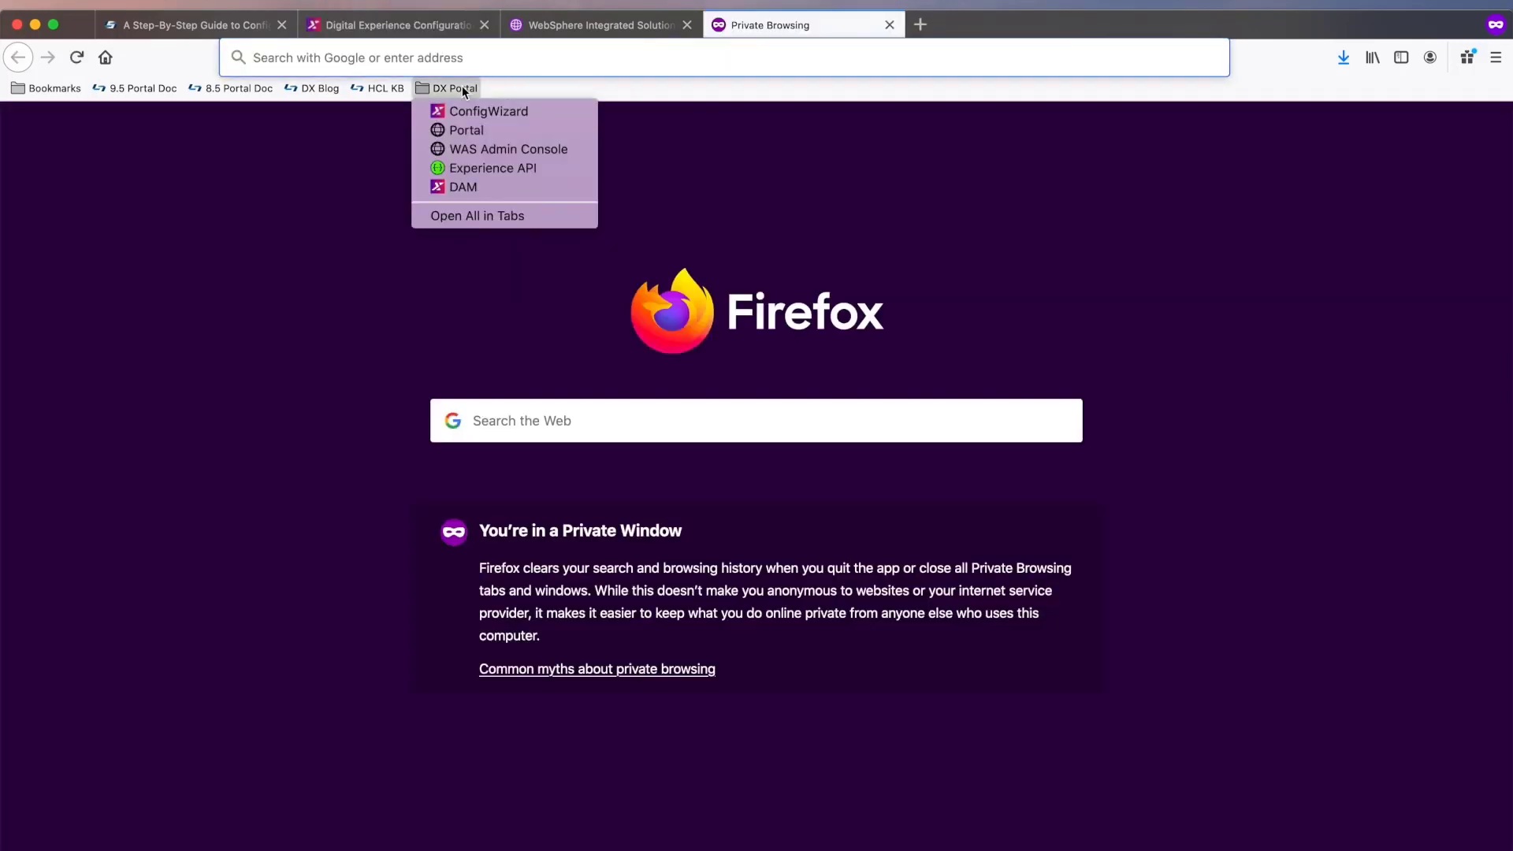
{"action": "left_click", "coordinate": [467, 131]}
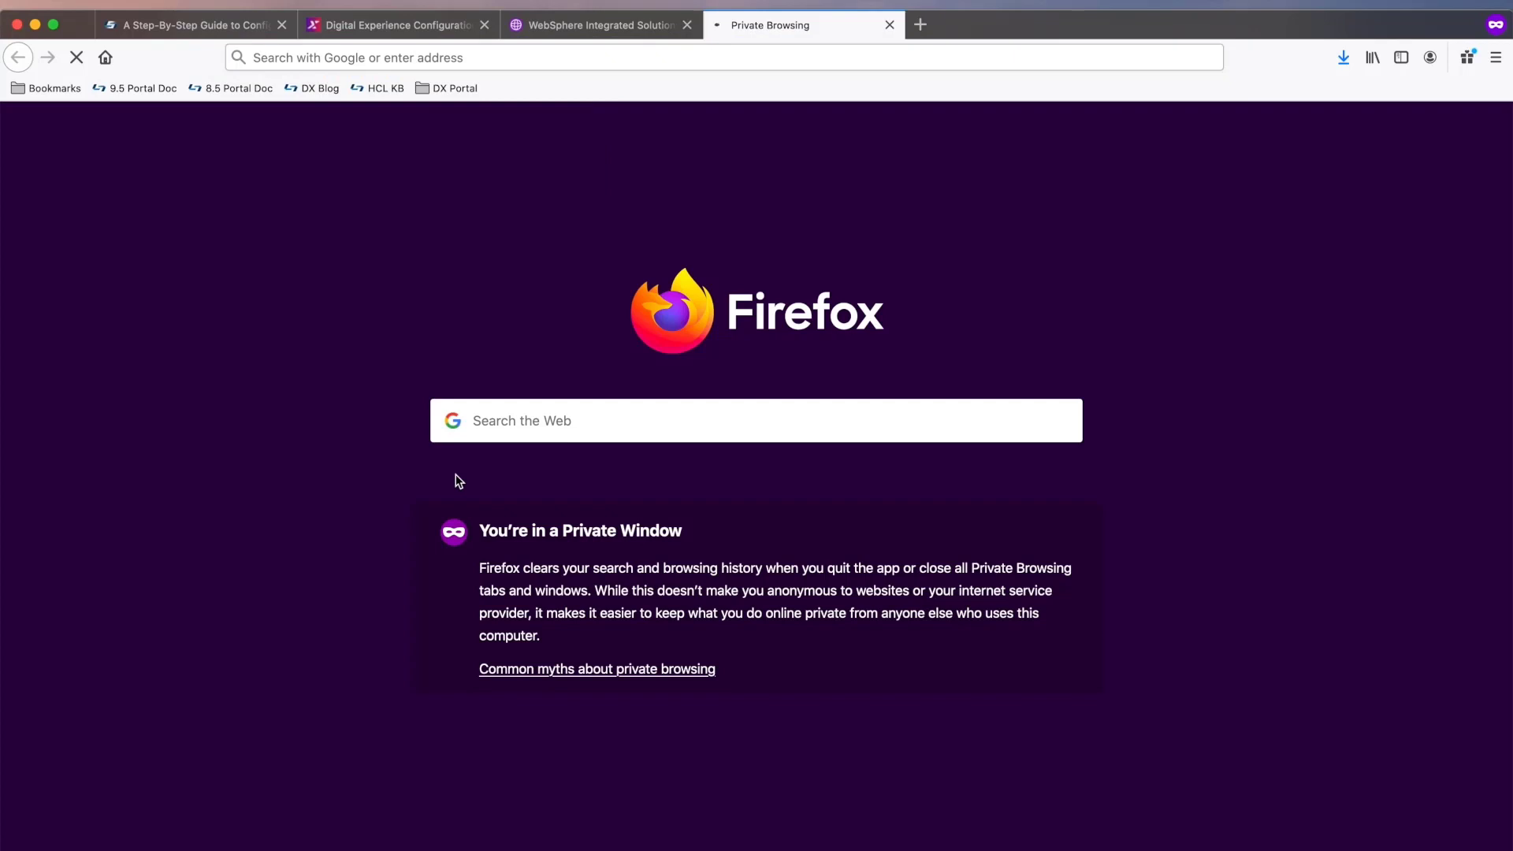